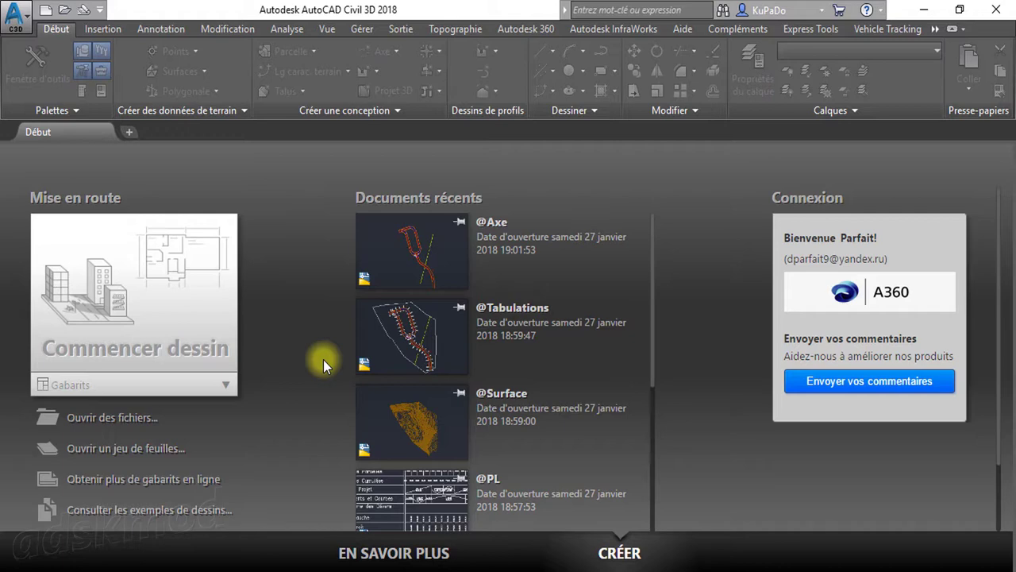
pyautogui.scroll(-2, 324, 359)
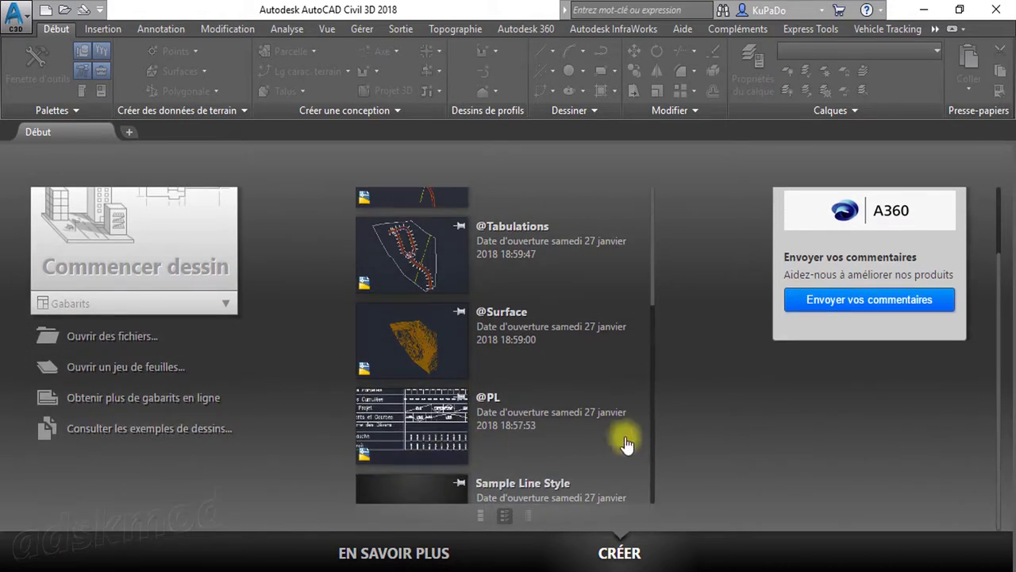
pyautogui.click(488, 397)
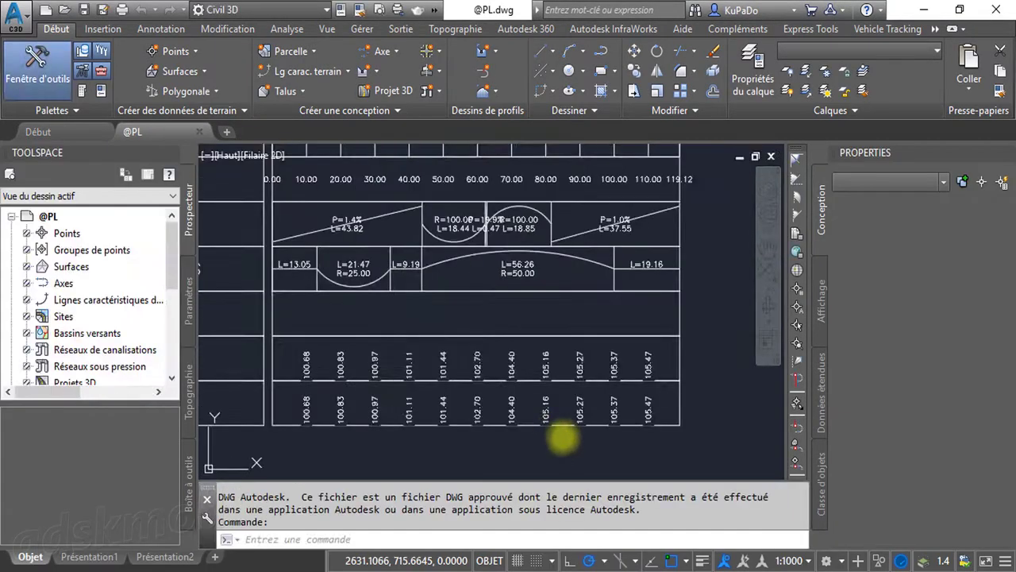
pyautogui.scroll(-6, 563, 435)
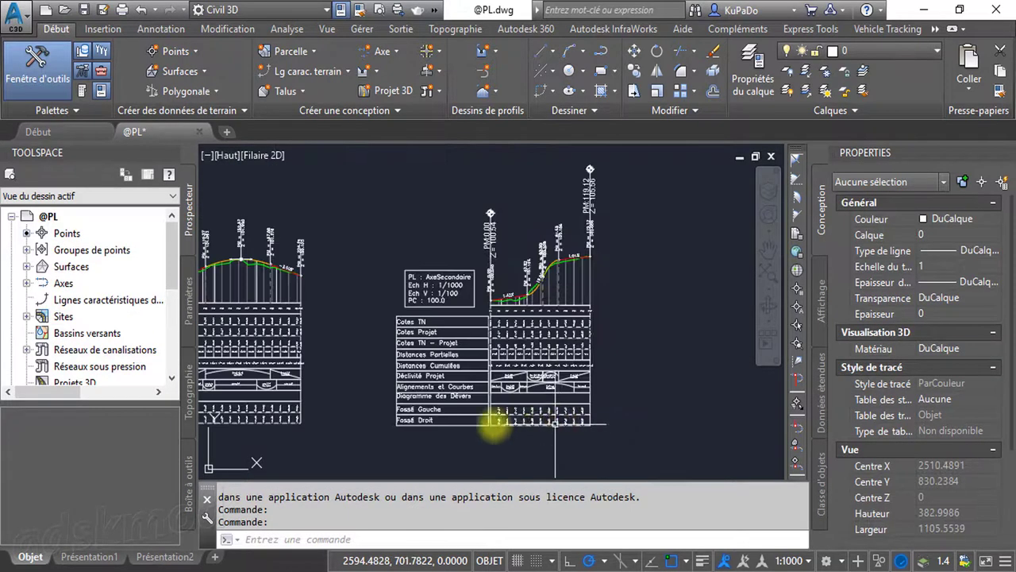
pyautogui.scroll(-3, 535, 368)
pyautogui.scroll(5, 365, 376)
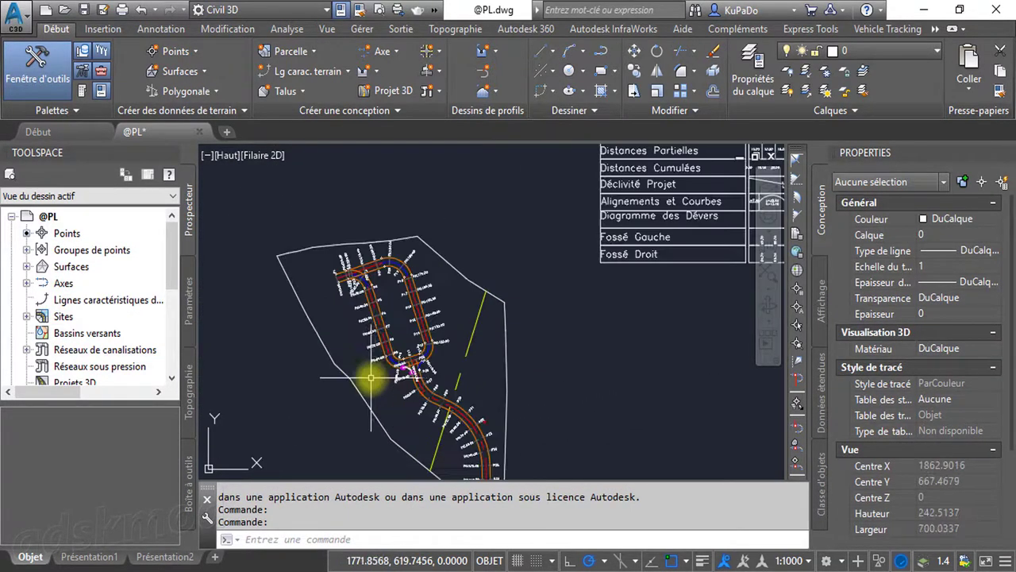
pyautogui.scroll(4, 386, 374)
pyautogui.scroll(-2, 408, 352)
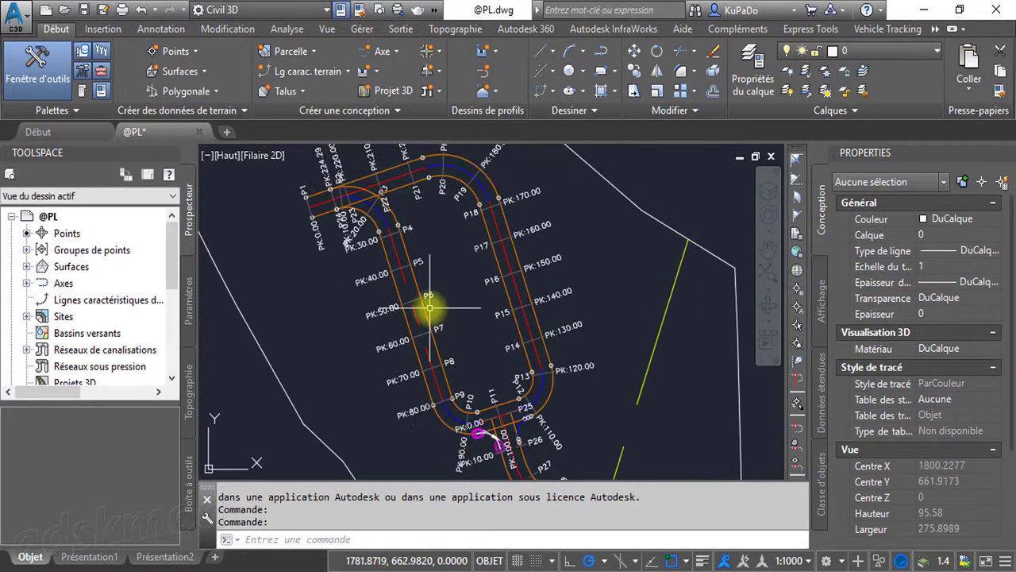
pyautogui.moveTo(428, 296); pyautogui.dragTo(497, 320, button='middle')
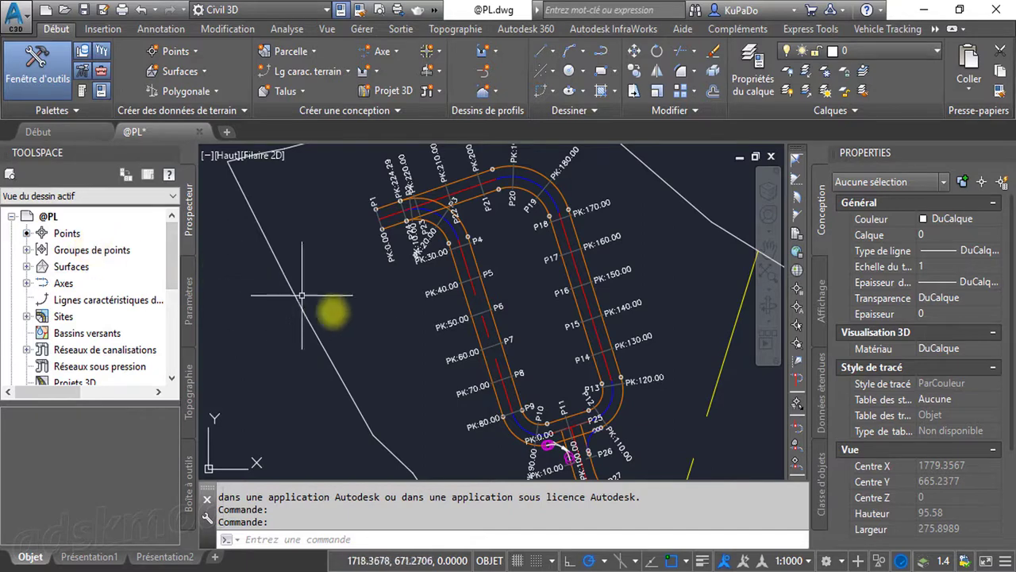
pyautogui.scroll(-3, 431, 356)
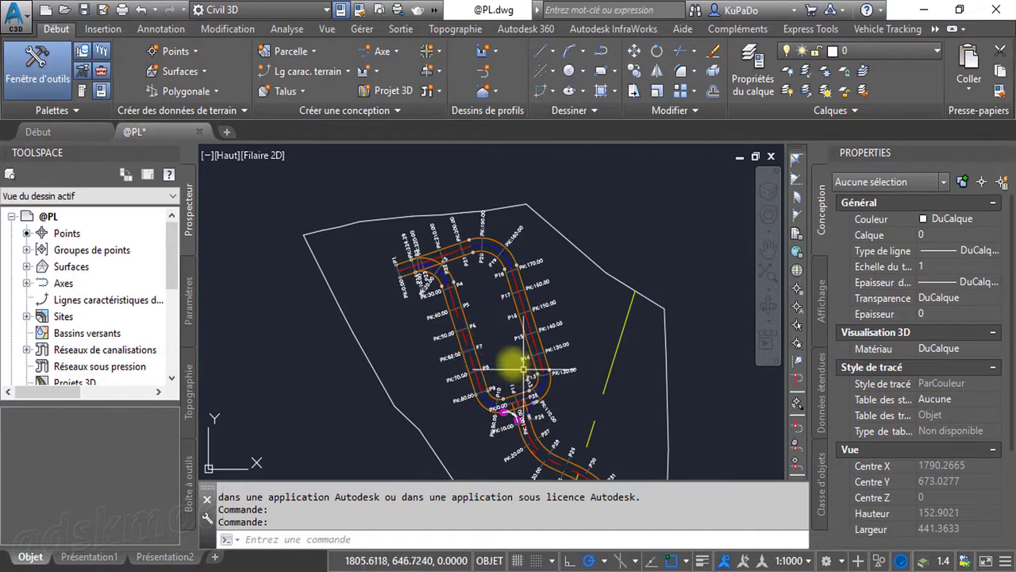
pyautogui.moveTo(513, 363); pyautogui.dragTo(471, 272, button='middle')
pyautogui.scroll(-5, 408, 414)
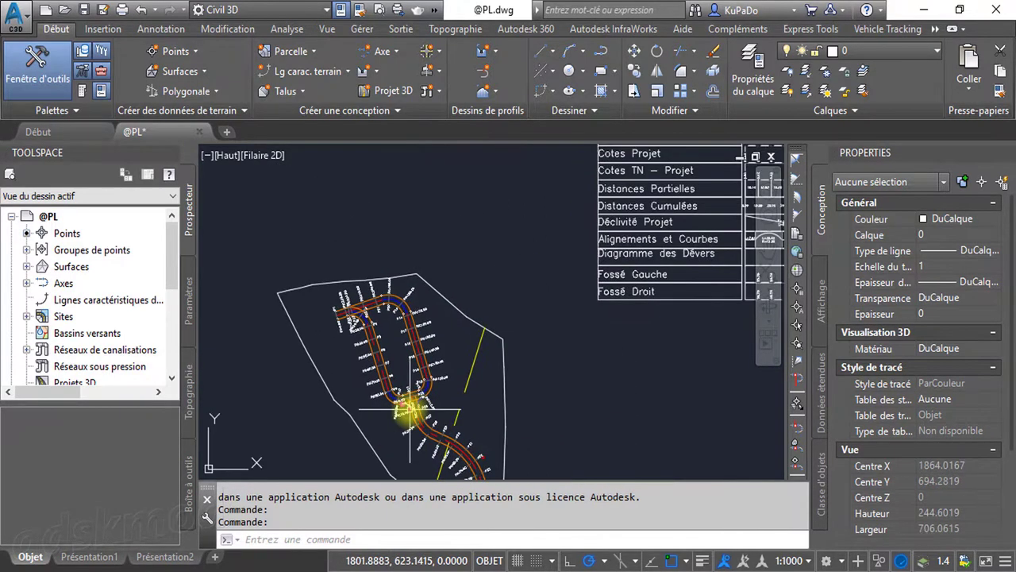
pyautogui.scroll(-4, 453, 352)
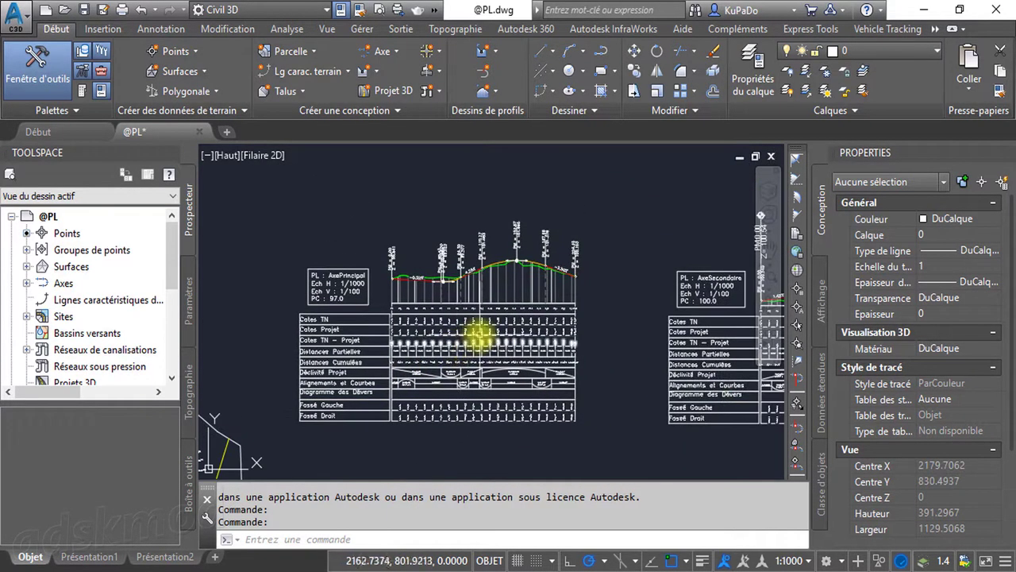
pyautogui.scroll(4, 508, 349)
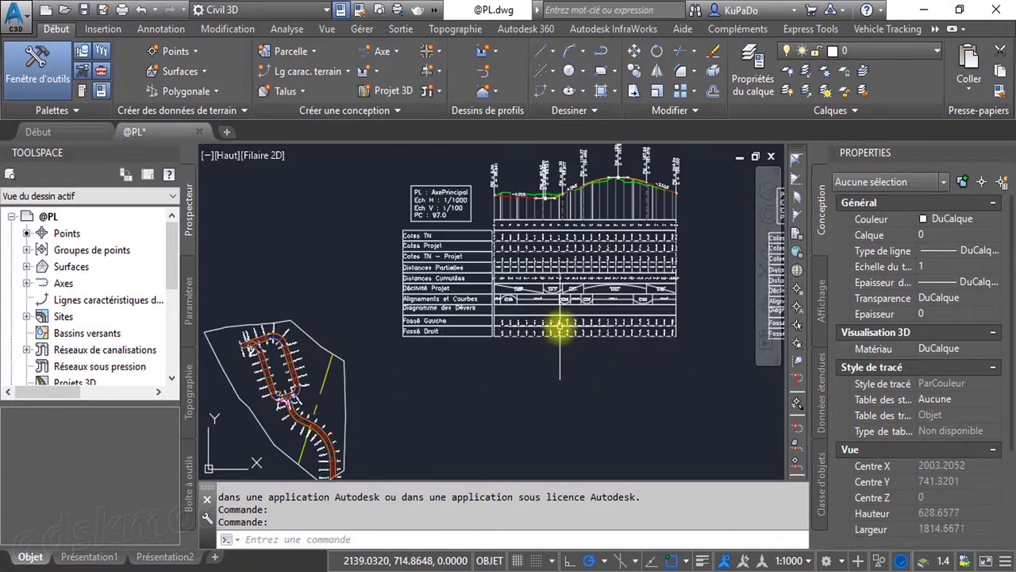
pyautogui.moveTo(450, 384); pyautogui.dragTo(526, 313, button='middle')
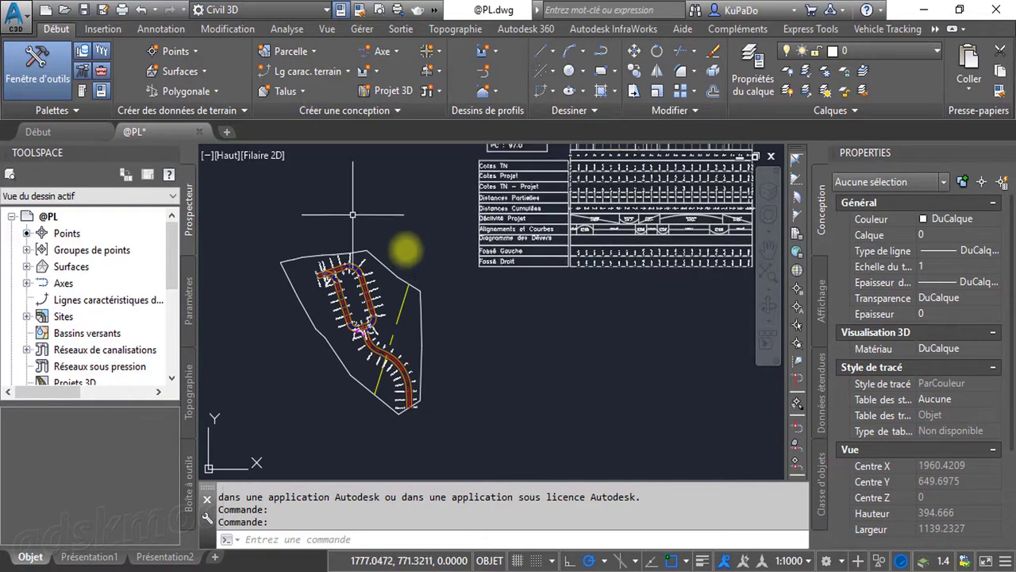
pyautogui.moveTo(441, 277)
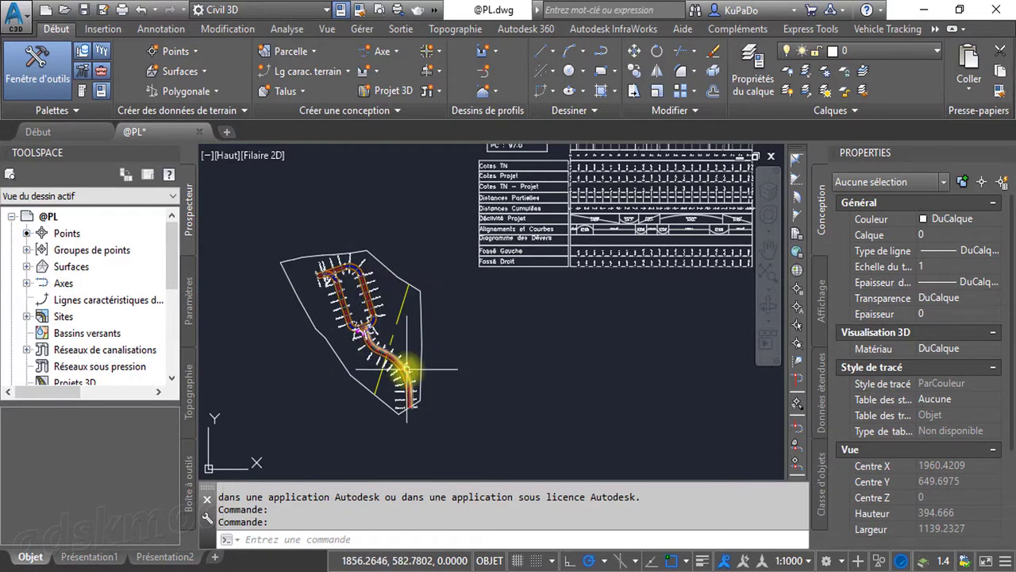
pyautogui.moveTo(472, 370); pyautogui.dragTo(492, 350, button='middle')
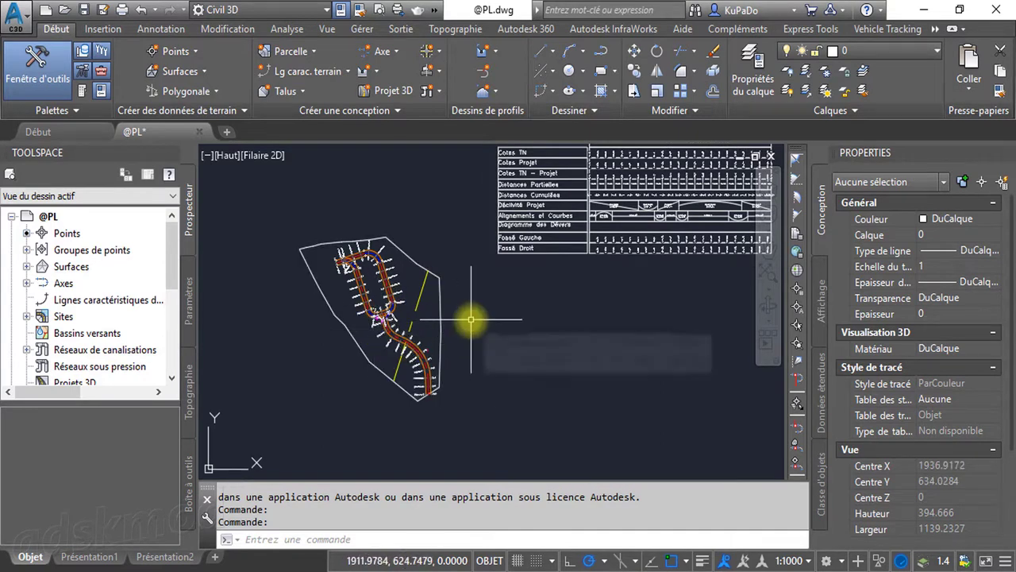
pyautogui.moveTo(471, 319)
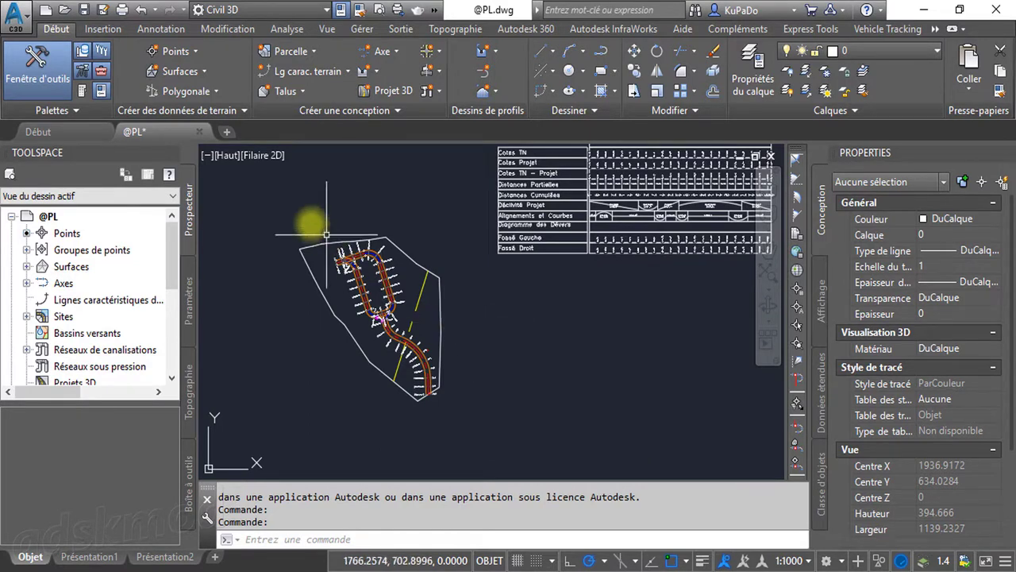
pyautogui.click(199, 132)
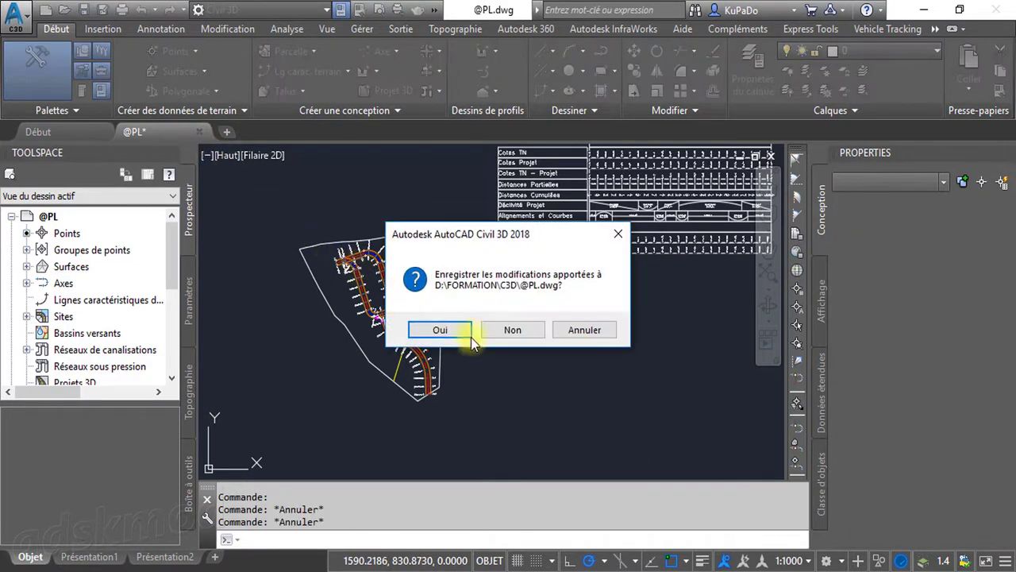
pyautogui.click(512, 328)
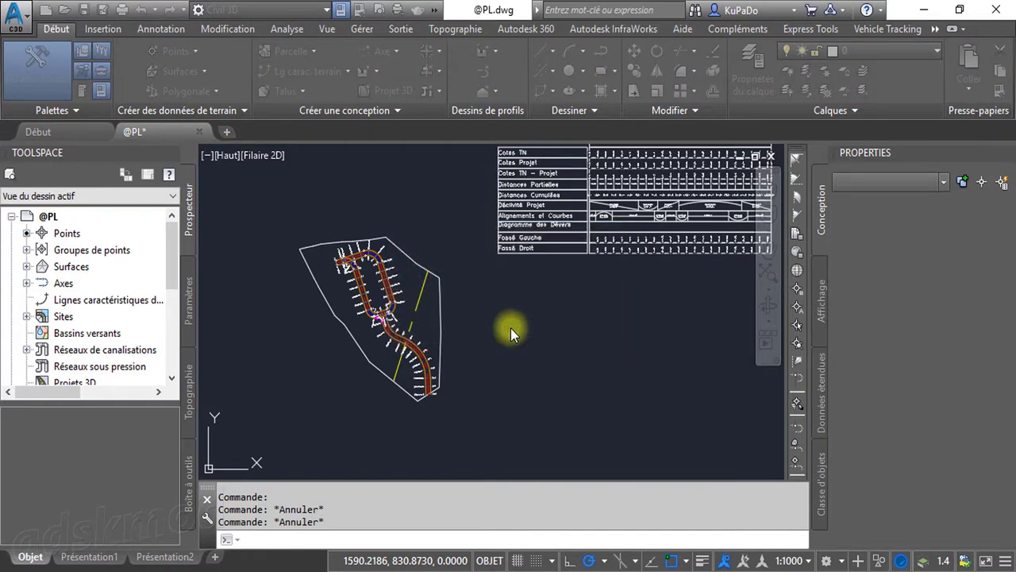
pyautogui.scroll(-1, 512, 342)
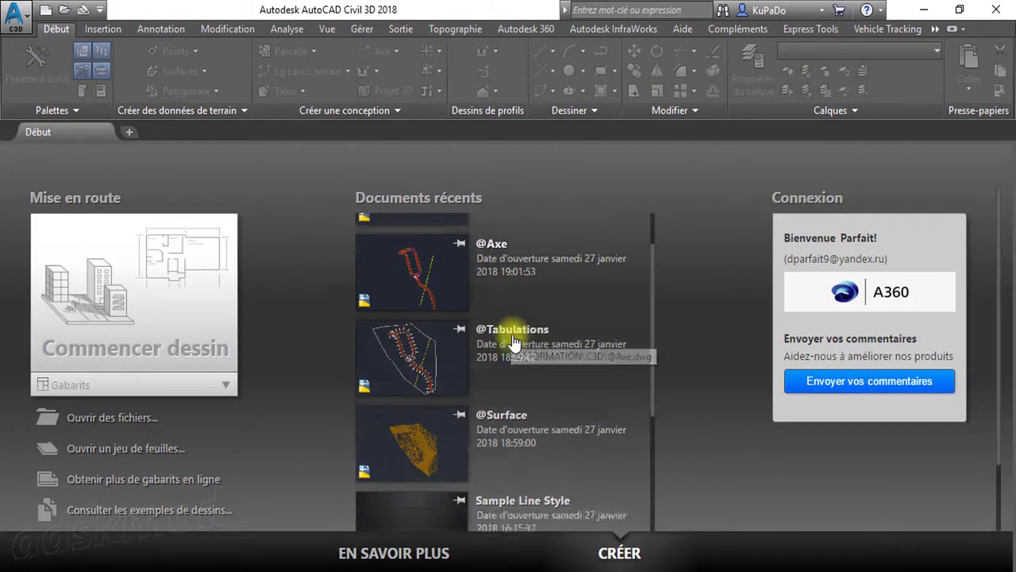
pyautogui.scroll(-1, 512, 342)
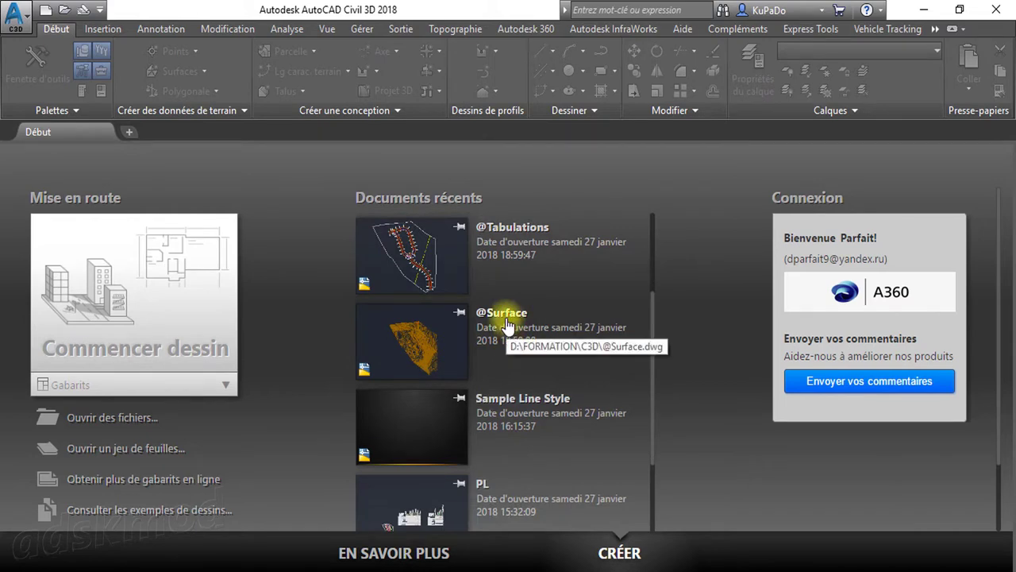
pyautogui.scroll(1, 506, 325)
pyautogui.click(507, 325)
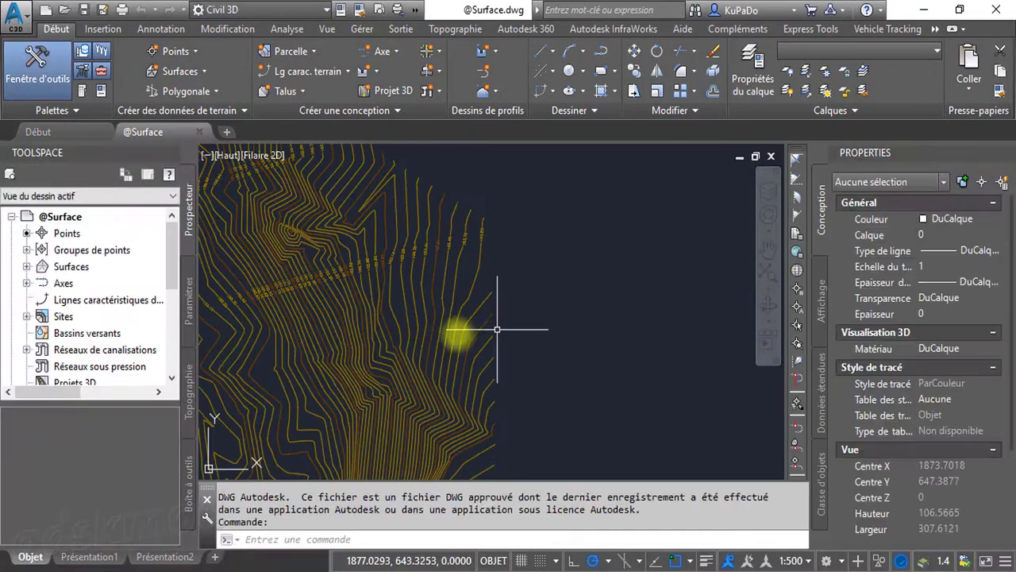
pyautogui.scroll(-4, 556, 294)
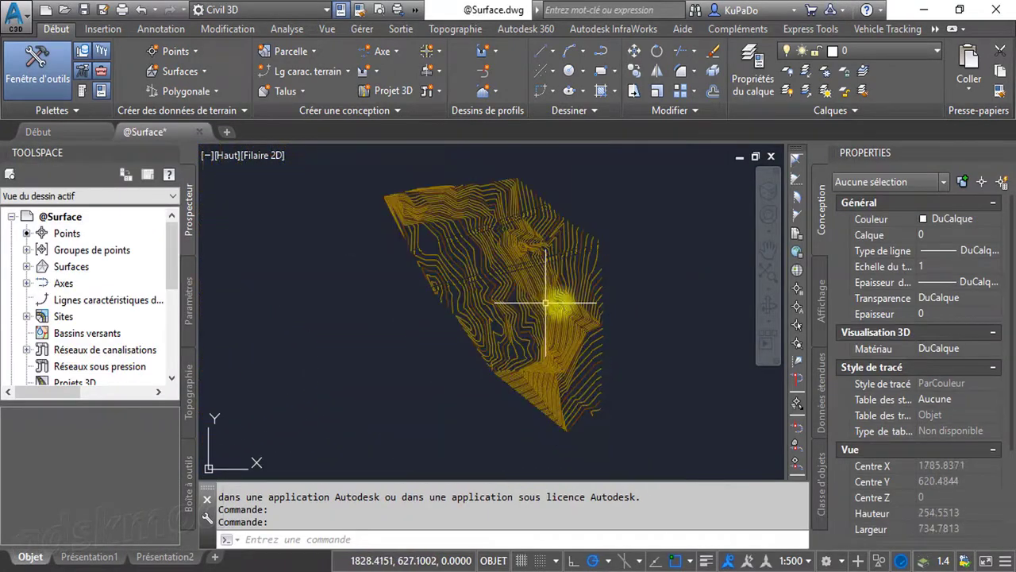
pyautogui.moveTo(537, 234); pyautogui.dragTo(512, 249, button='middle')
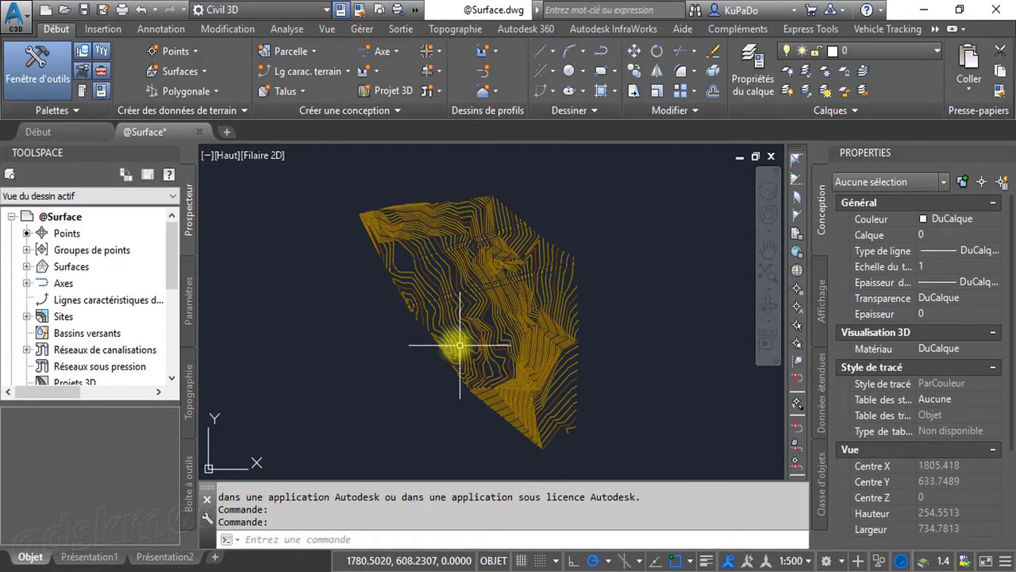
pyautogui.click(25, 283)
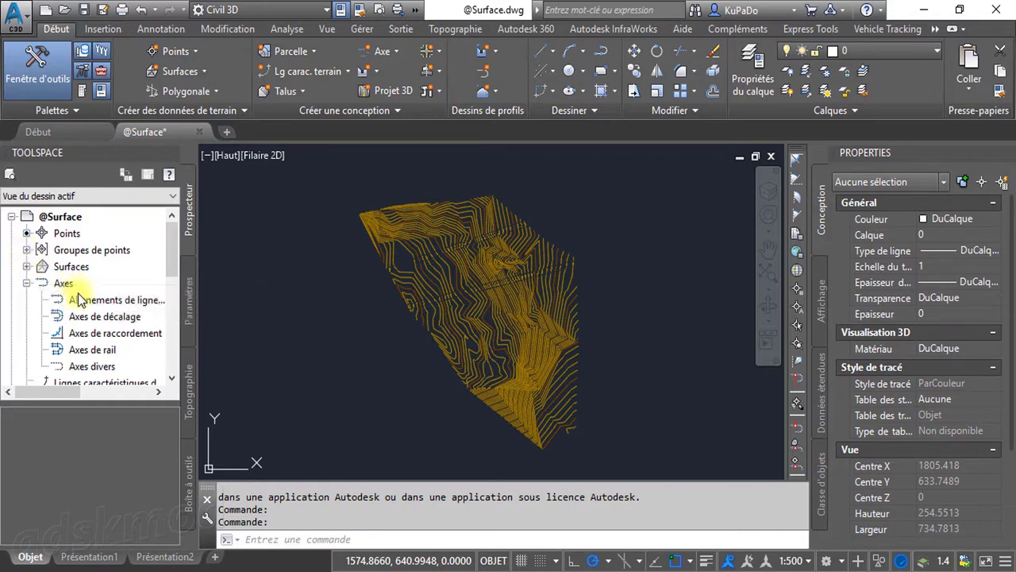
pyautogui.scroll(-3, 80, 299)
pyautogui.scroll(2, 72, 295)
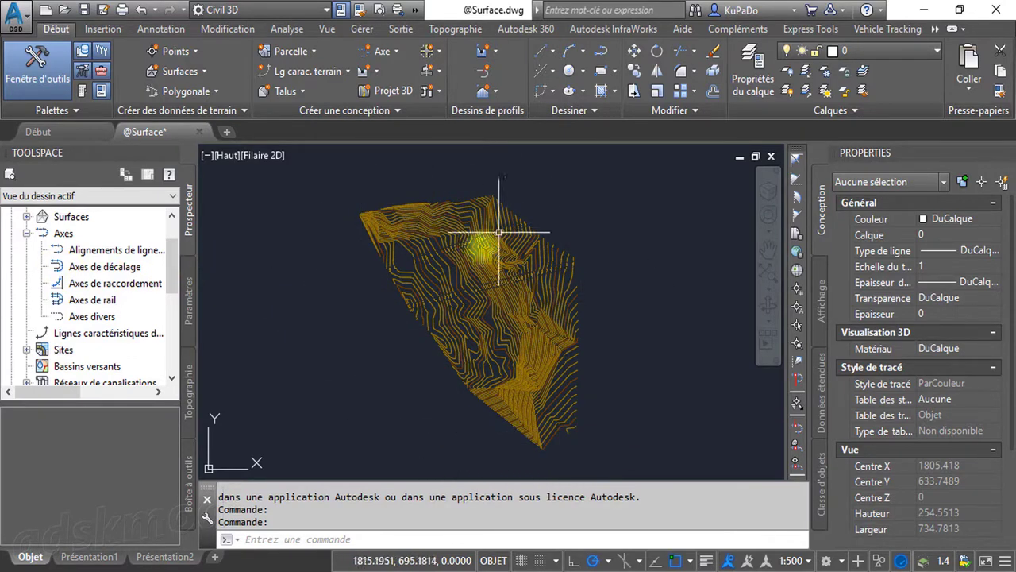
pyautogui.click(36, 132)
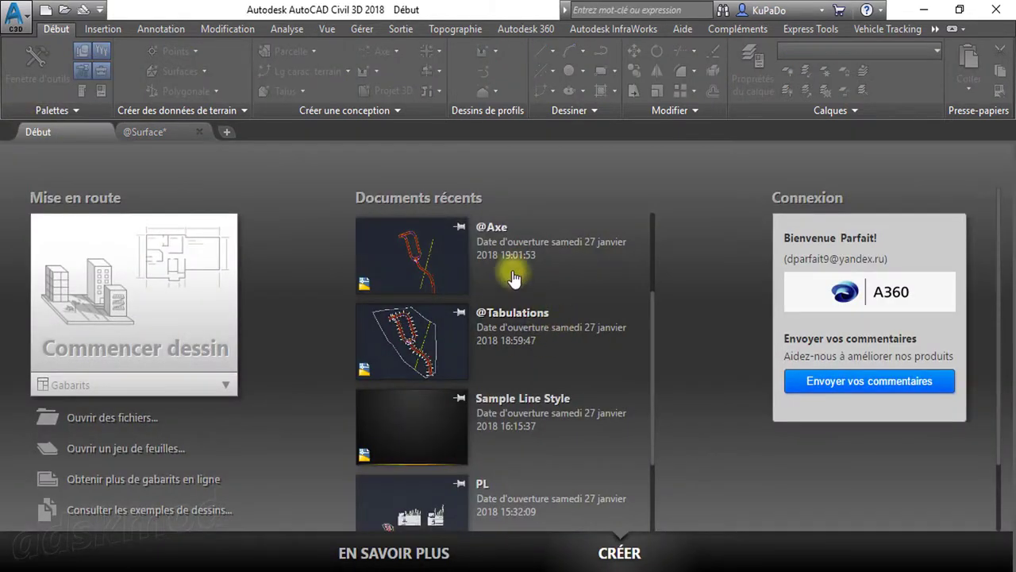
pyautogui.click(492, 231)
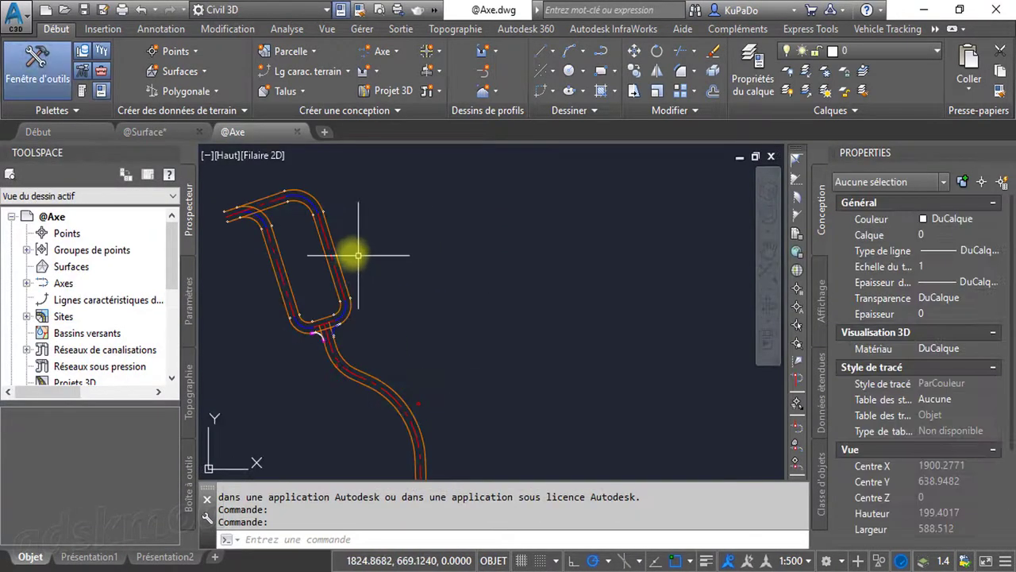
pyautogui.moveTo(402, 404)
pyautogui.mouseDown(button='middle')
pyautogui.moveTo(318, 325)
pyautogui.moveTo(494, 297)
pyautogui.moveTo(476, 291)
pyautogui.mouseUp(button='middle')
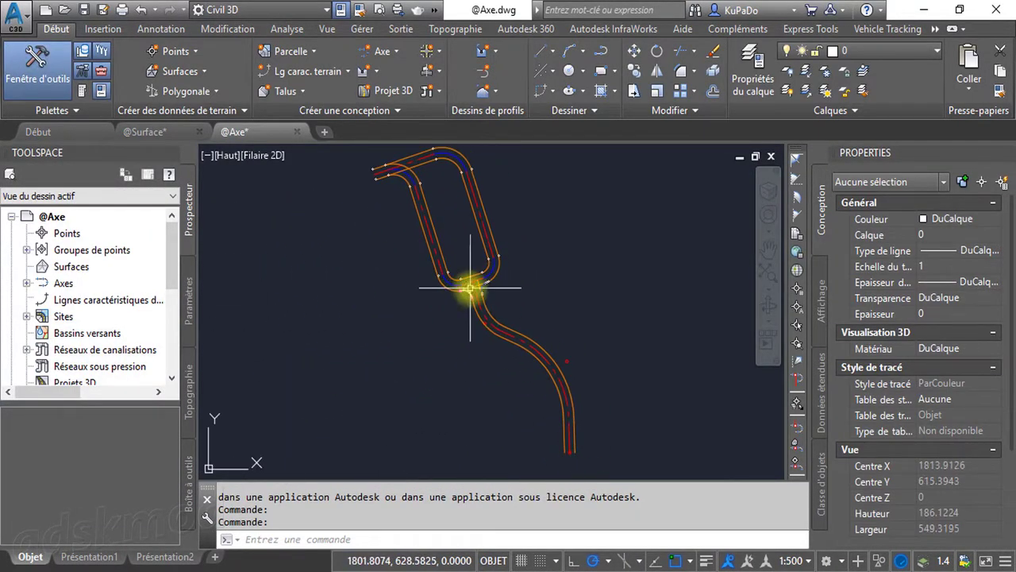
pyautogui.click(26, 250)
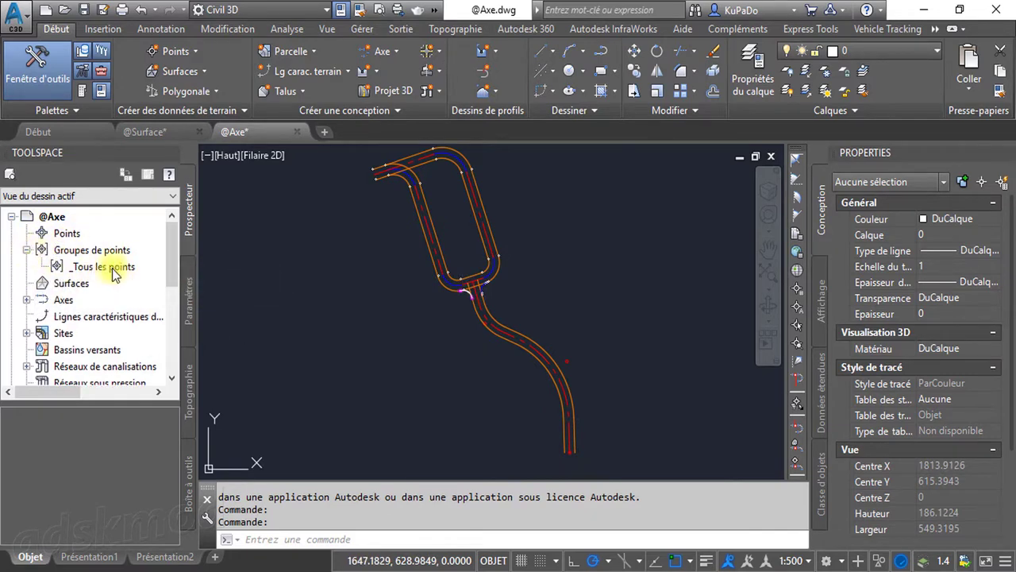
pyautogui.click(26, 250)
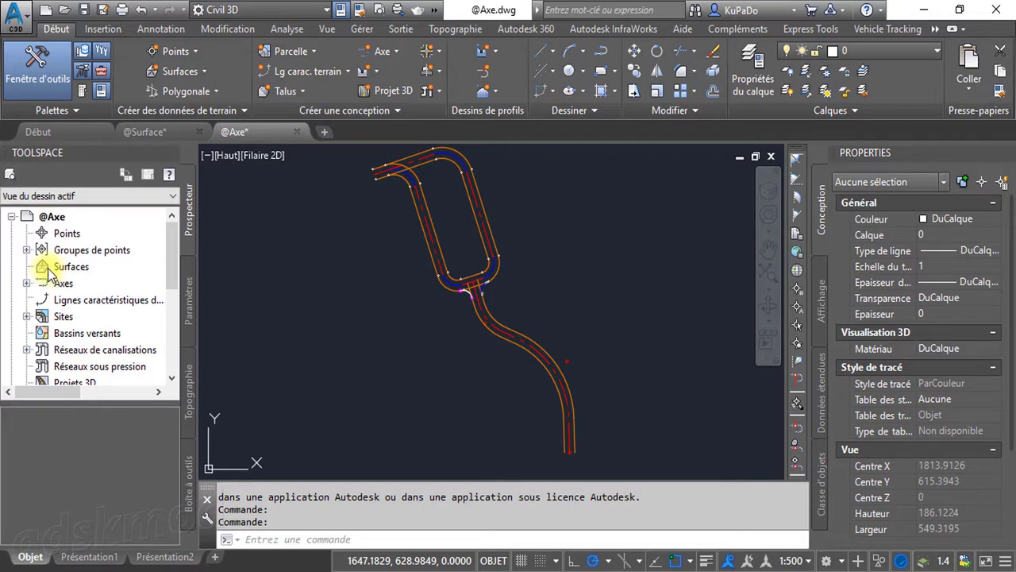
pyautogui.click(26, 283)
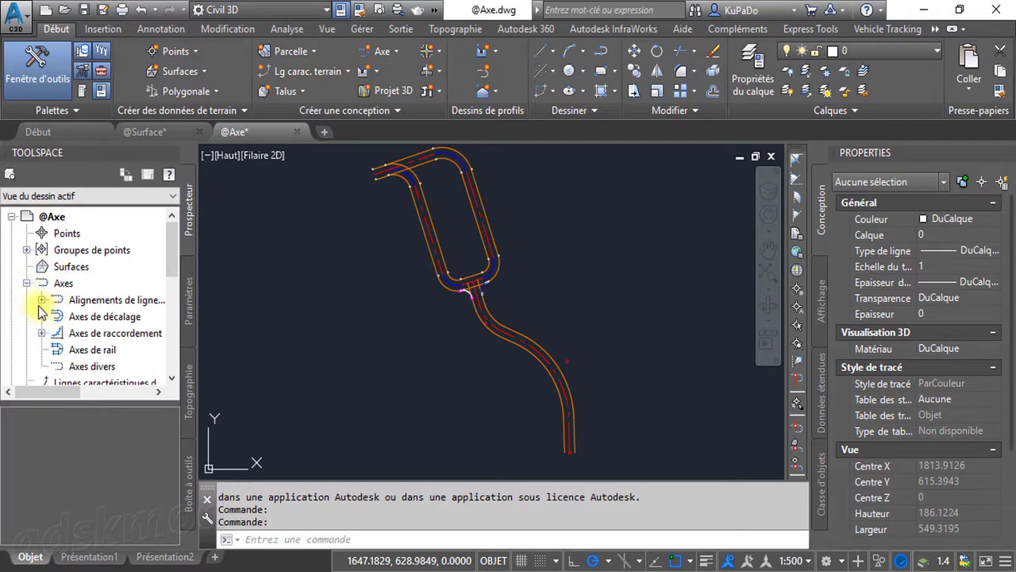
pyautogui.click(41, 299)
pyautogui.click(42, 299)
pyautogui.click(26, 282)
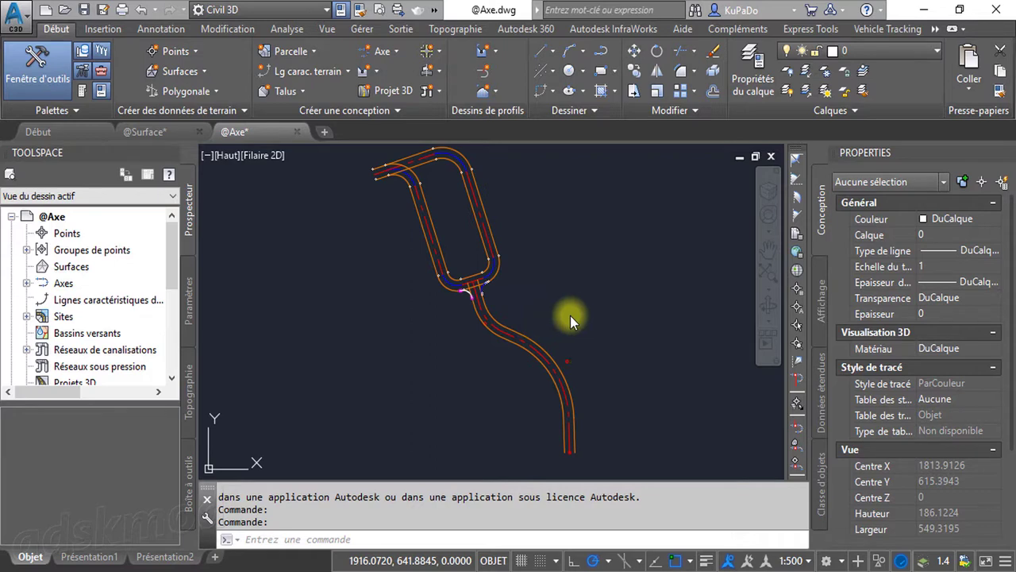
pyautogui.click(167, 133)
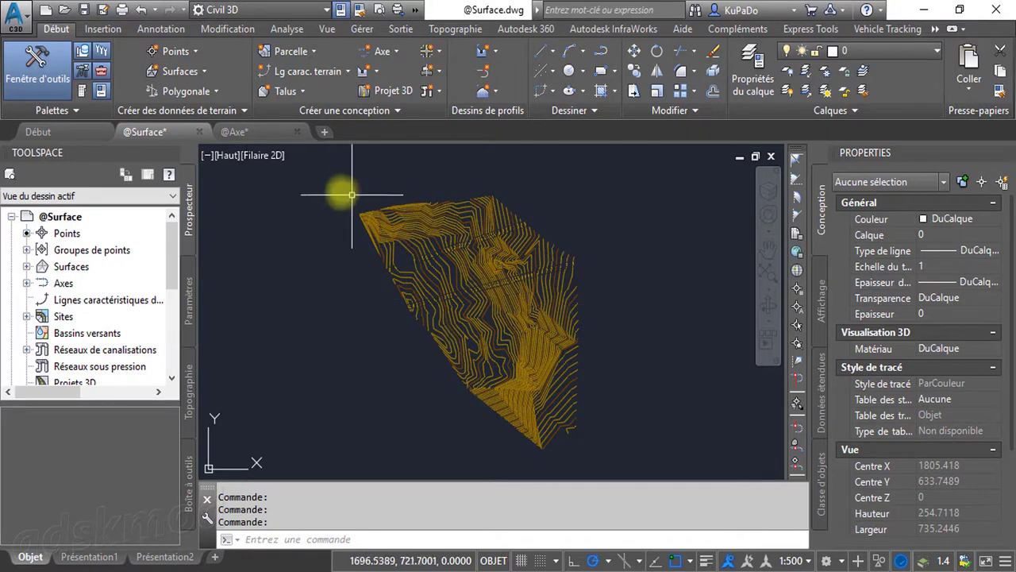
pyautogui.click(256, 137)
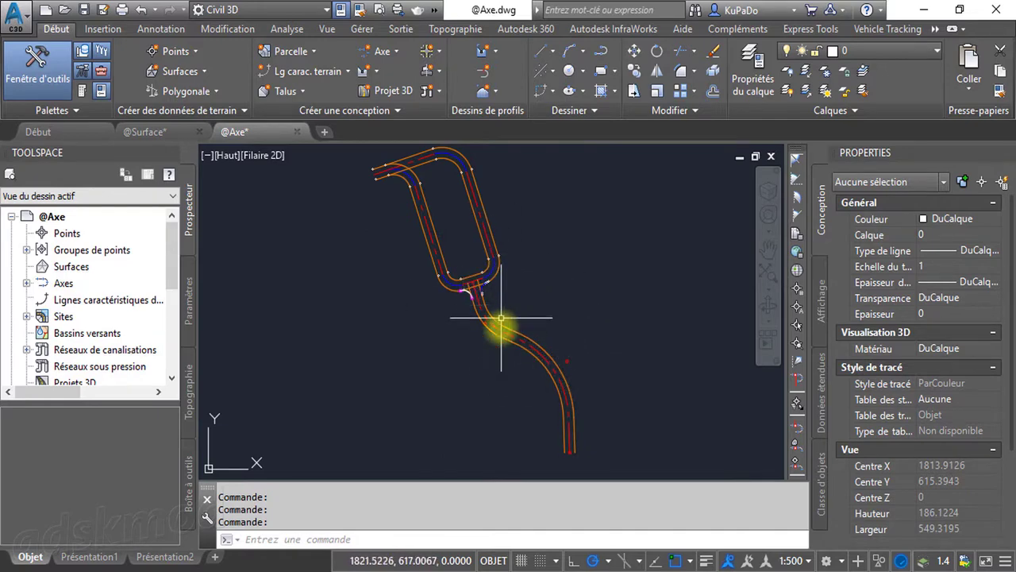
pyautogui.moveTo(433, 410)
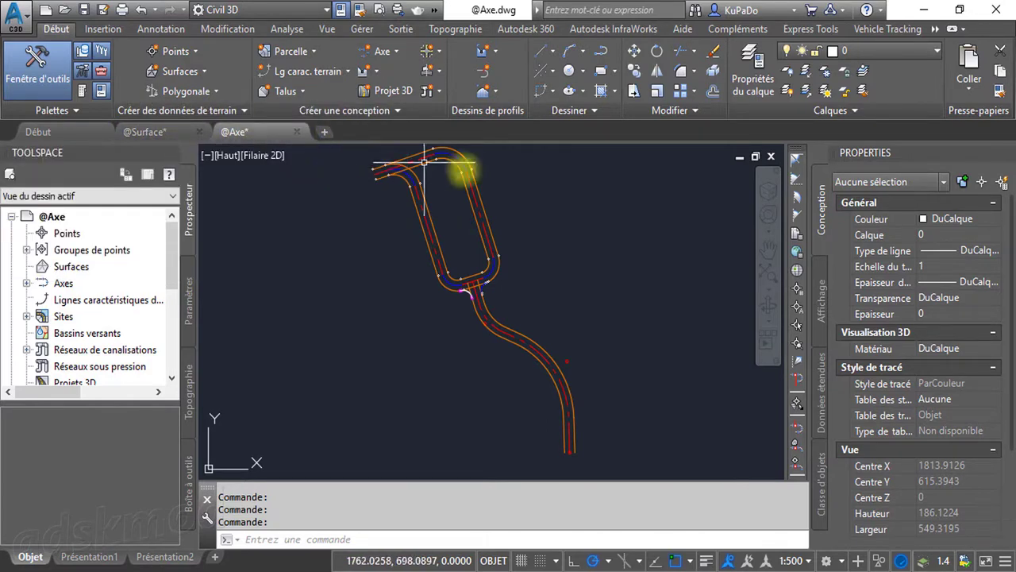
pyautogui.moveTo(470, 229)
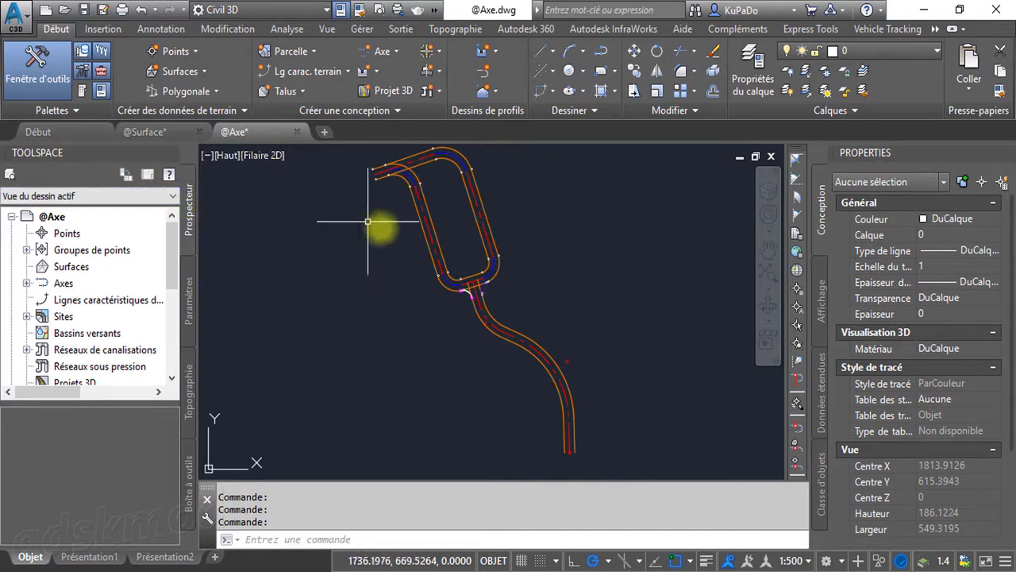
pyautogui.moveTo(382, 227)
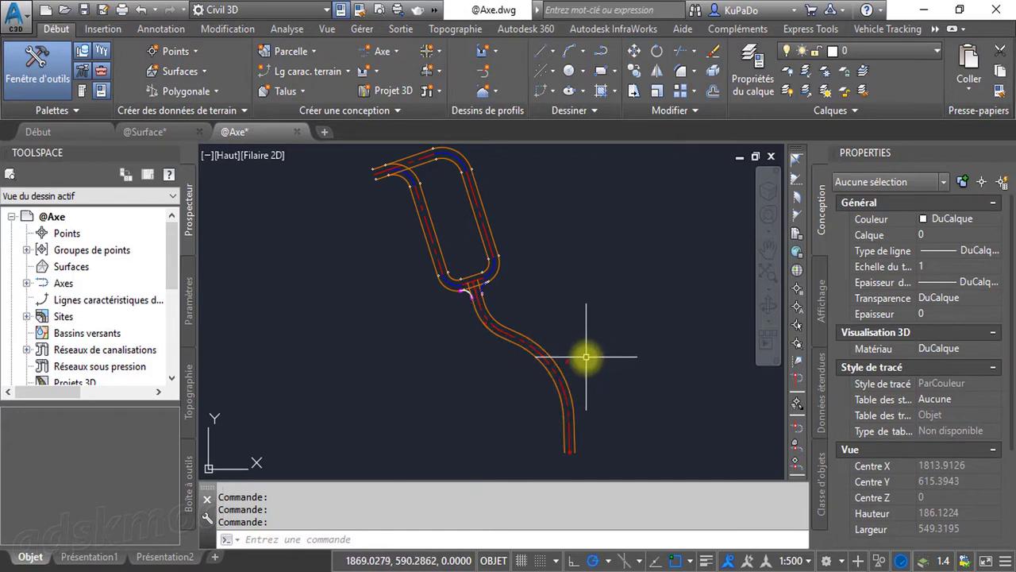
# - Switch to File Explorer and view the contents of the C3D folder inside FORMATION on the DD2 (D:) drive
pyautogui.moveTo(586, 357)
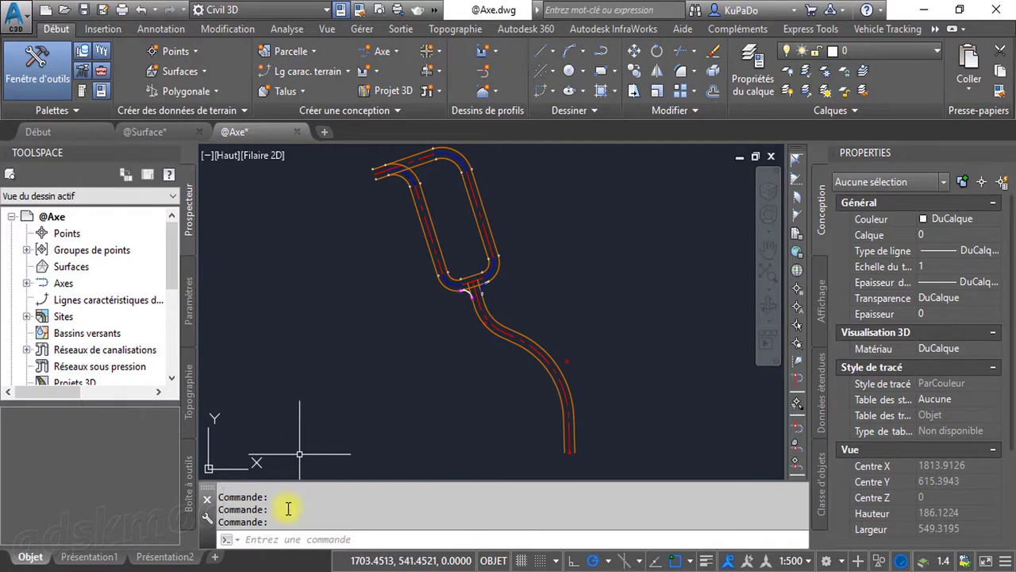
pyautogui.press('super+e')
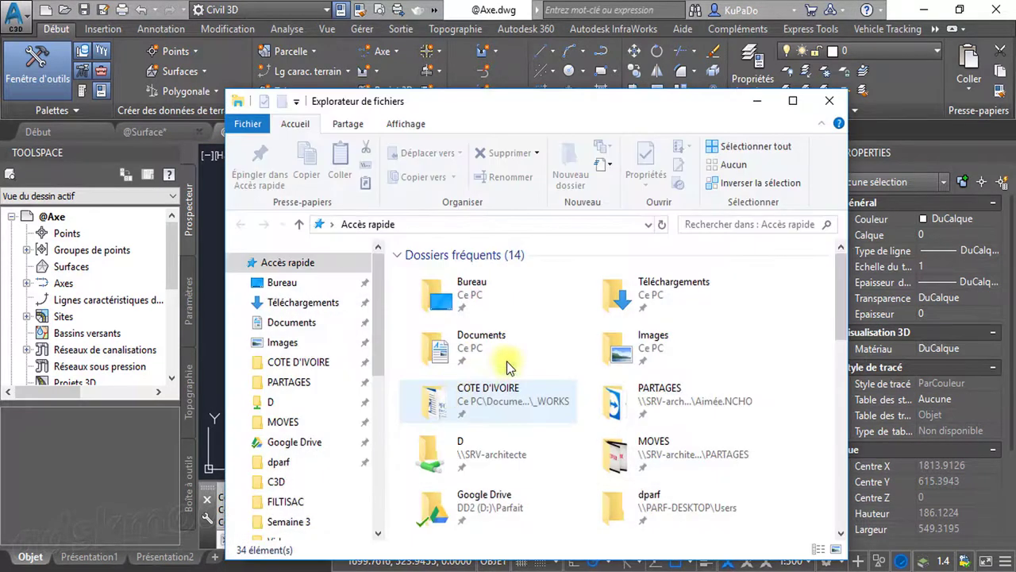
pyautogui.scroll(-1, 302, 490)
pyautogui.scroll(-5, 302, 490)
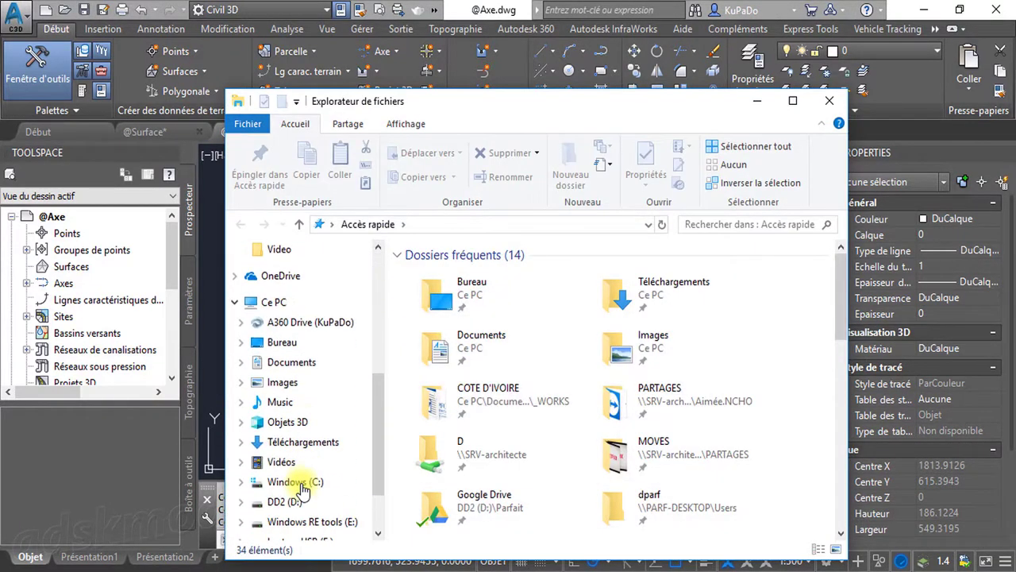
pyautogui.click(288, 458)
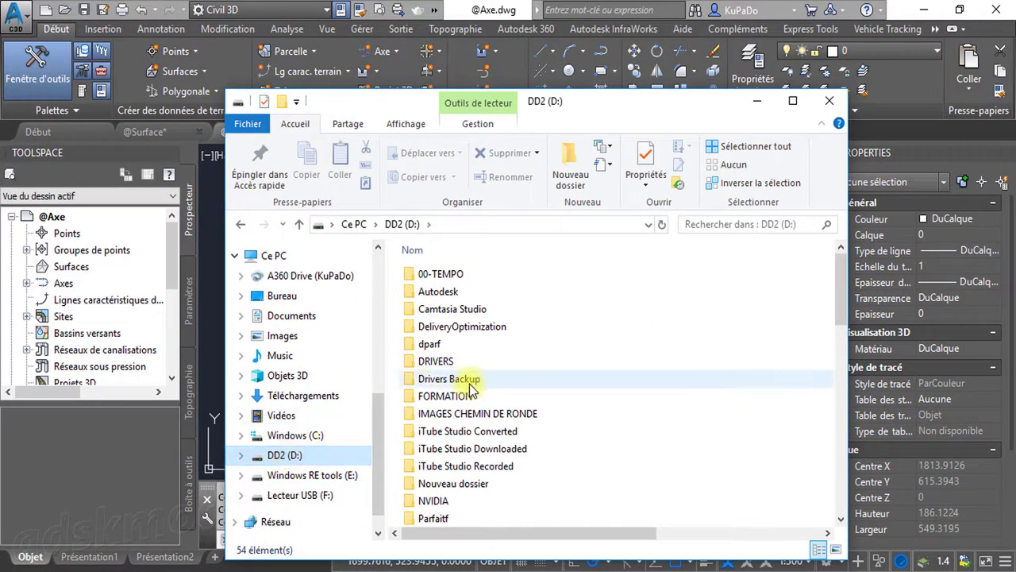
pyautogui.doubleClick(409, 409)
pyautogui.doubleClick(428, 292)
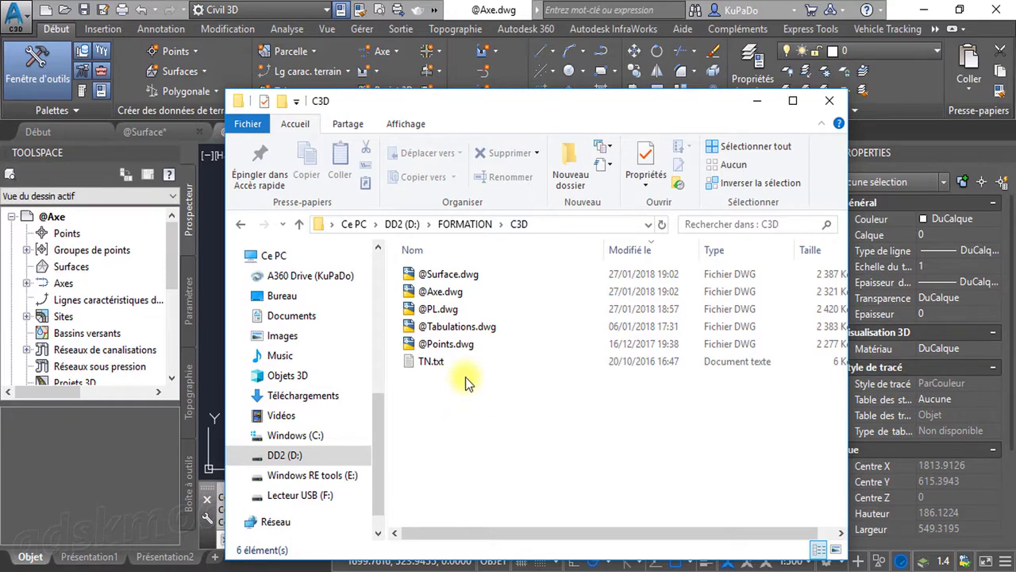
# - Create a trial folder named NOUVEAU inside the C3D folder and delete it again
pyautogui.click(570, 167)
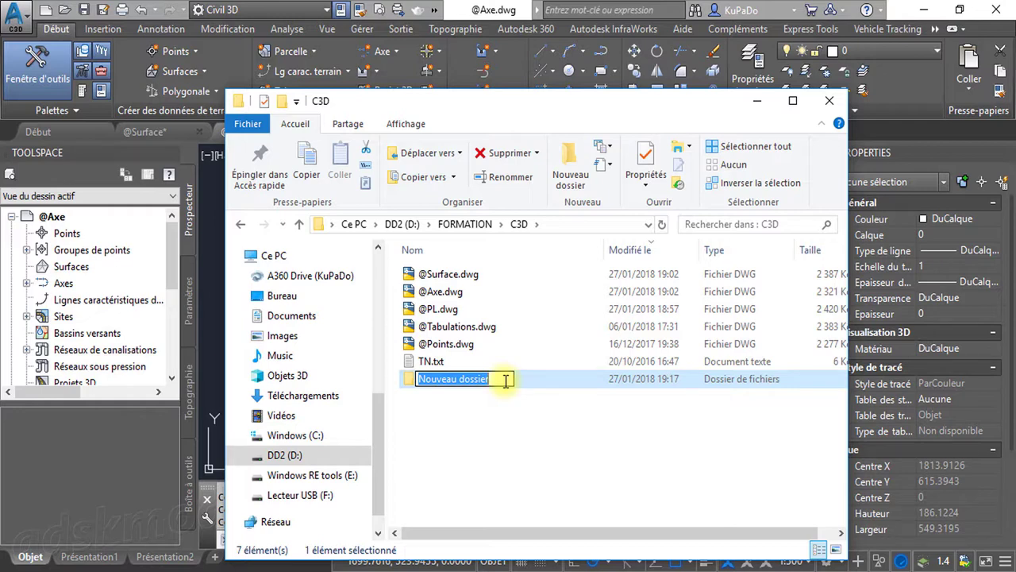
pyautogui.write('N')
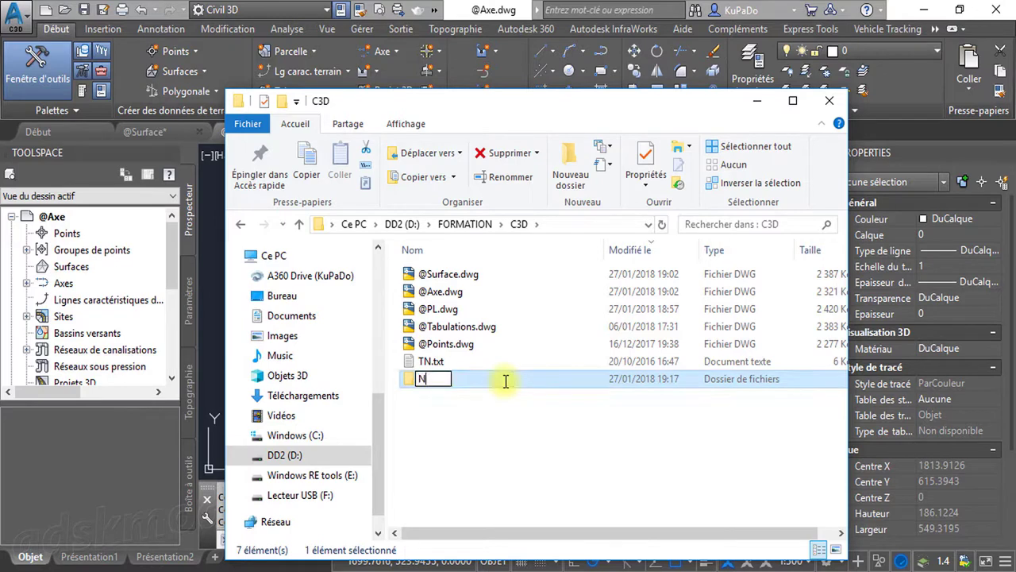
pyautogui.write('OUVEAU')
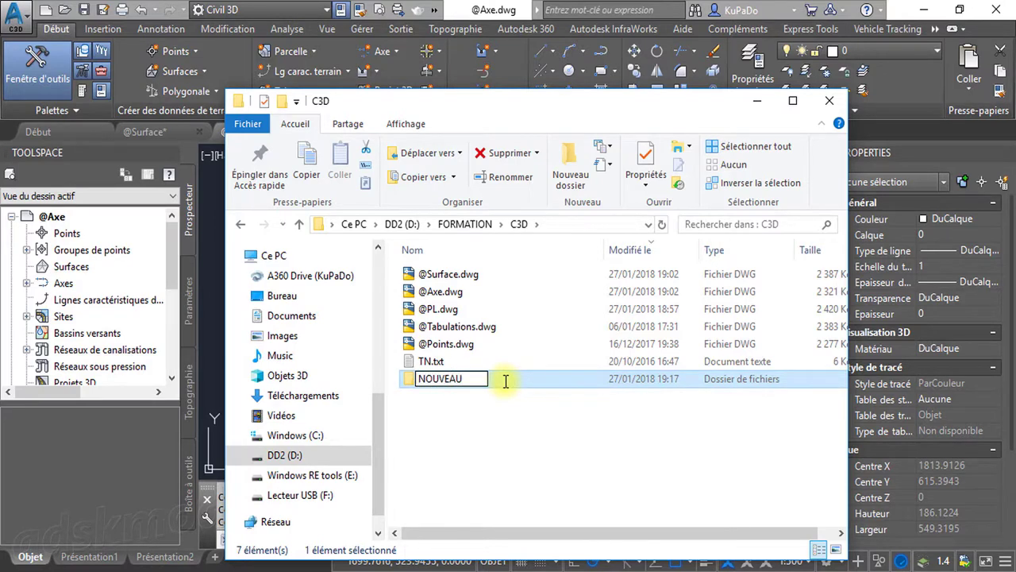
pyautogui.press('Return')
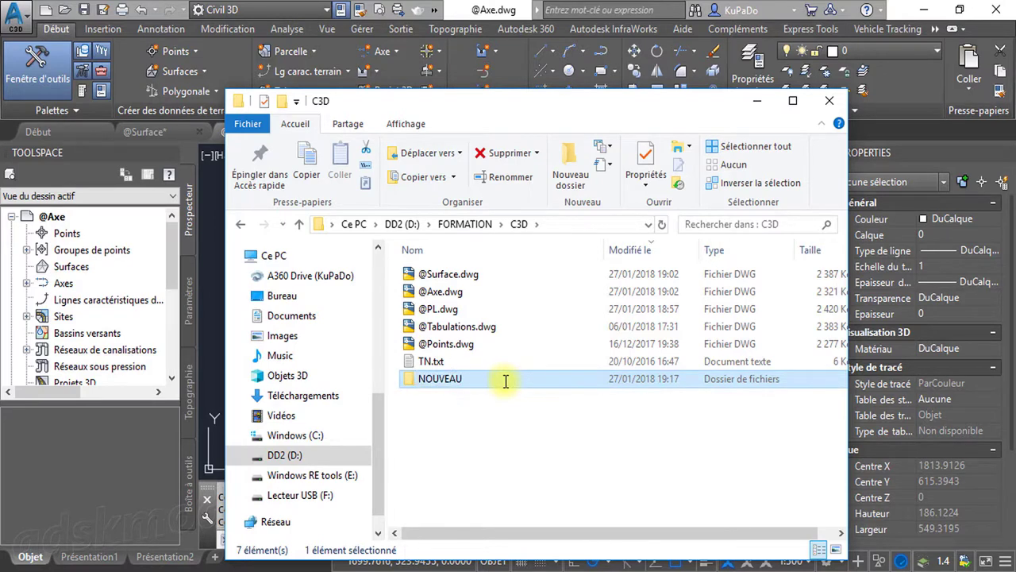
pyautogui.doubleClick(506, 379)
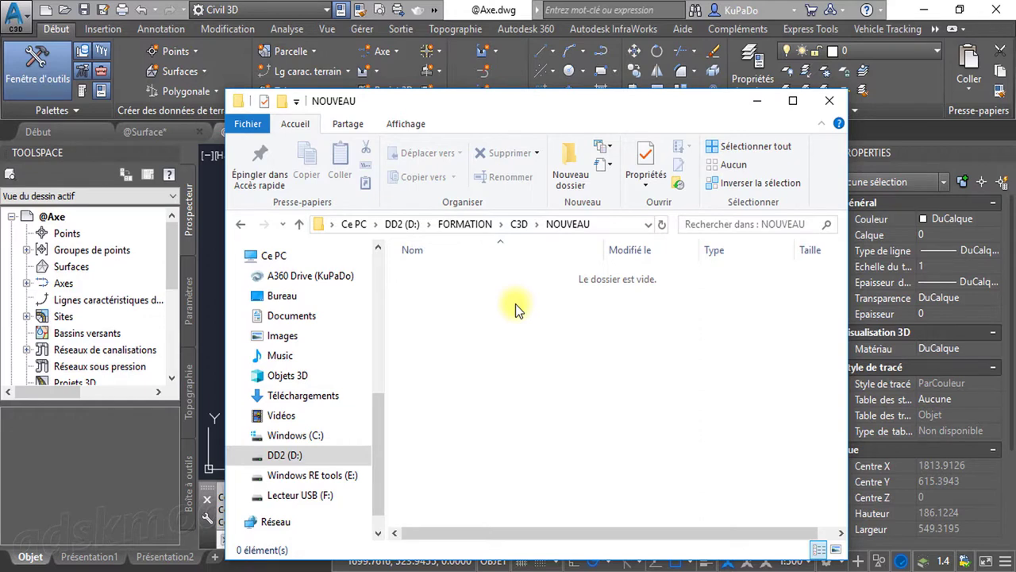
pyautogui.click(524, 223)
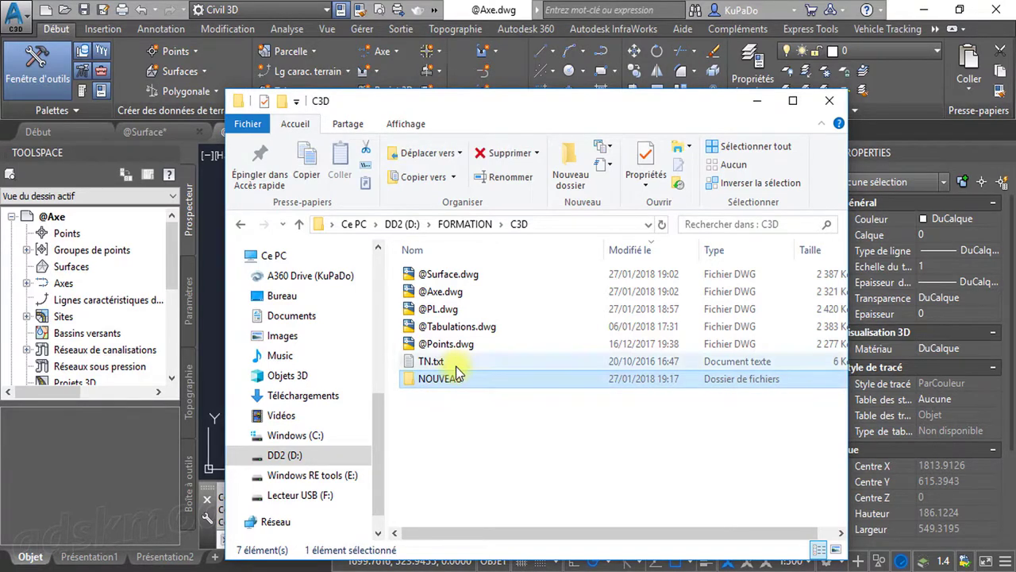
pyautogui.press('Delete')
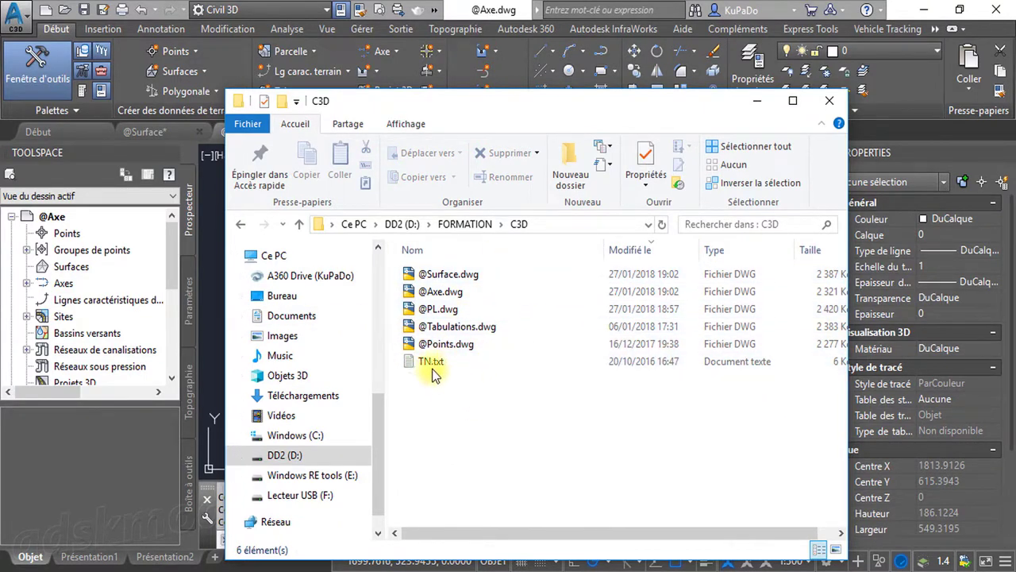
# - Create a folder named WORKS on the desktop (Bureau)
pyautogui.click(273, 296)
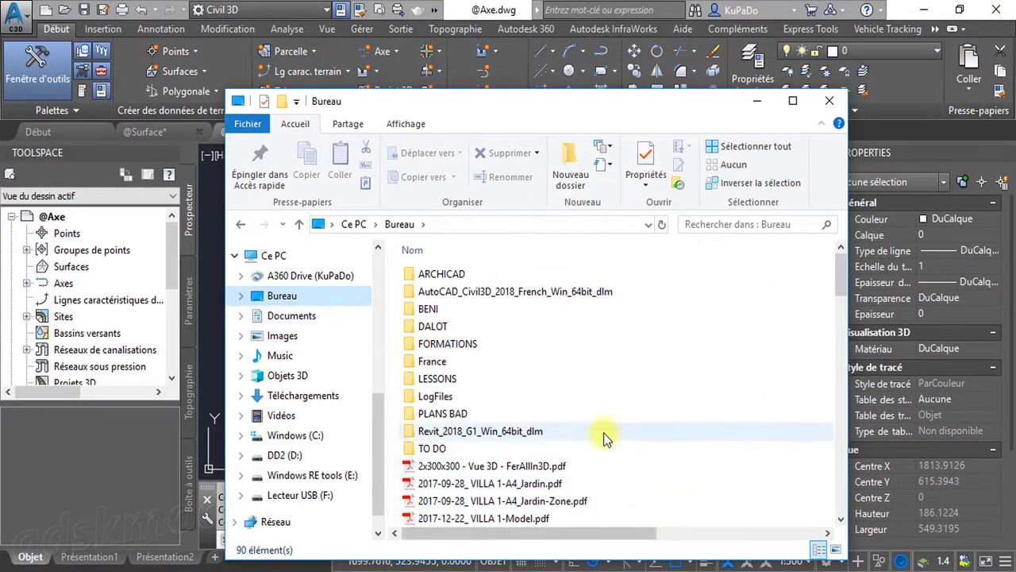
pyautogui.click(587, 187)
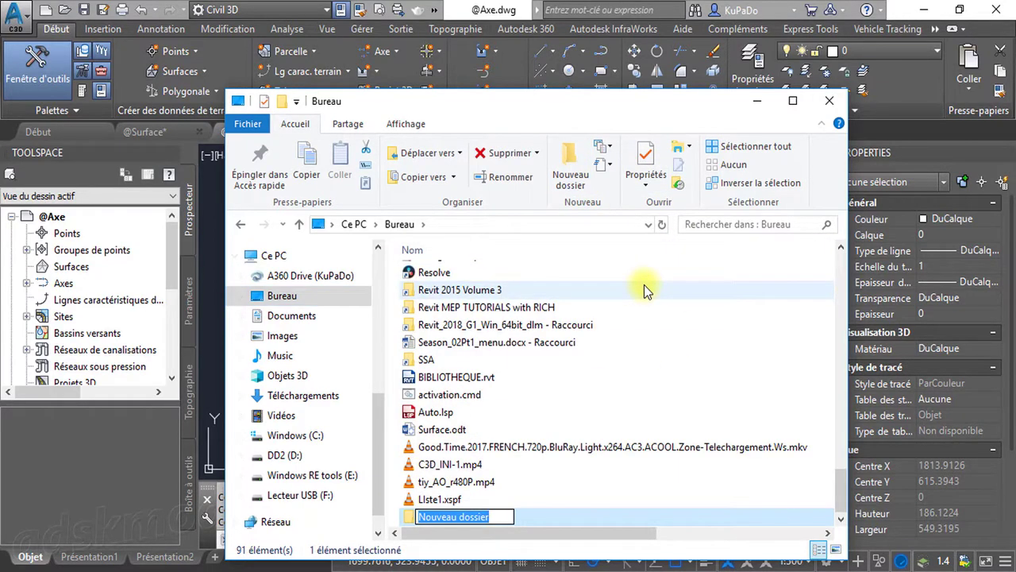
pyautogui.write('W')
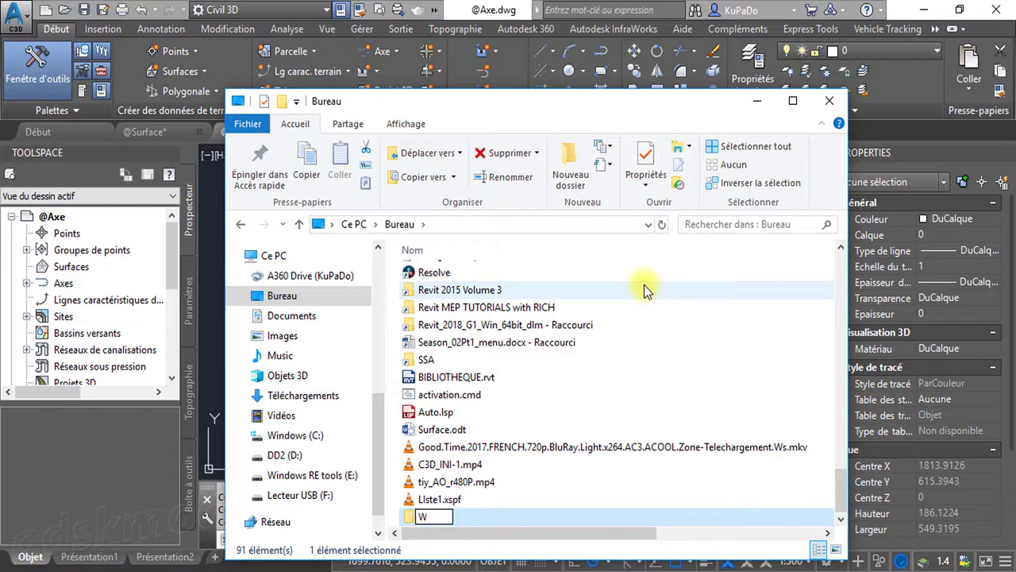
pyautogui.write('ORKS')
pyautogui.press('Return')
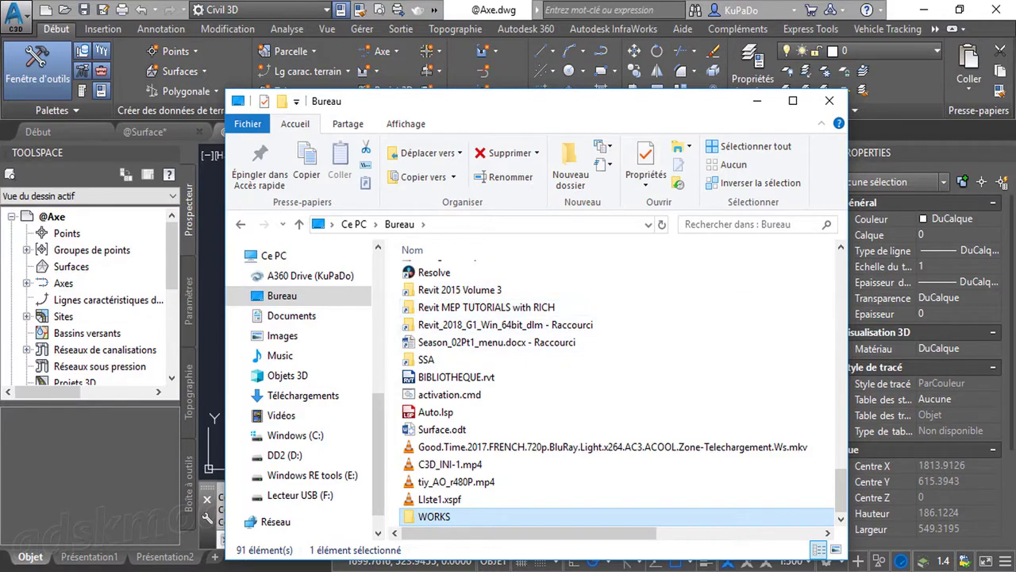
# - Rename the WORKS folder as _WORKS and open it from the refreshed desktop listing
pyautogui.click(418, 517)
pyautogui.rightClick(418, 517)
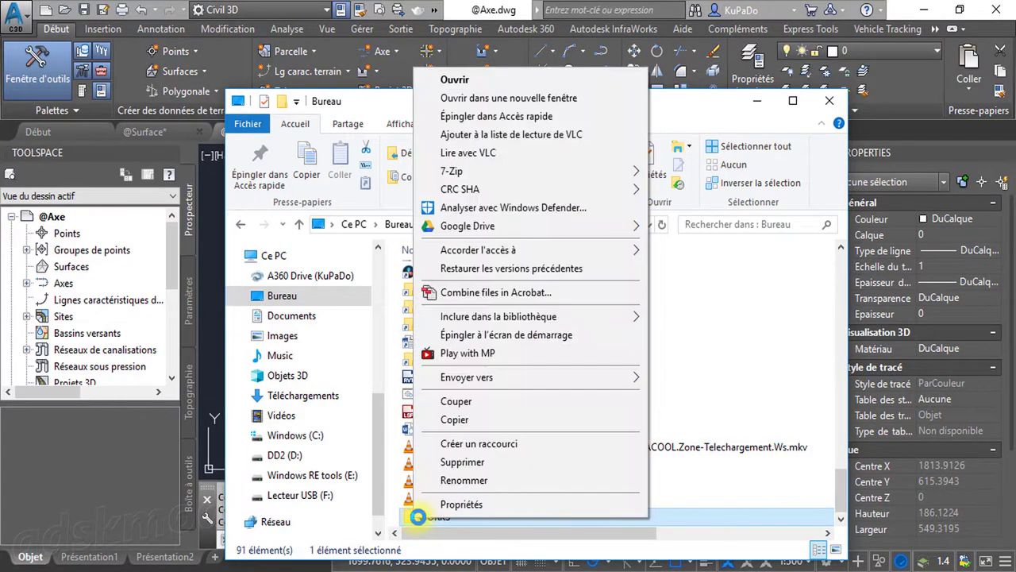
pyautogui.click(422, 480)
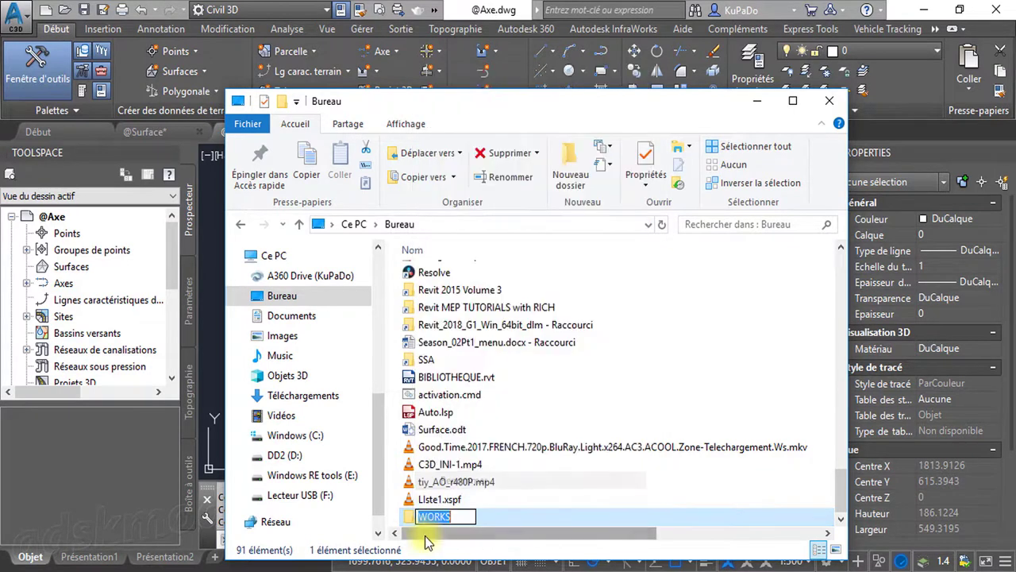
pyautogui.click(427, 519)
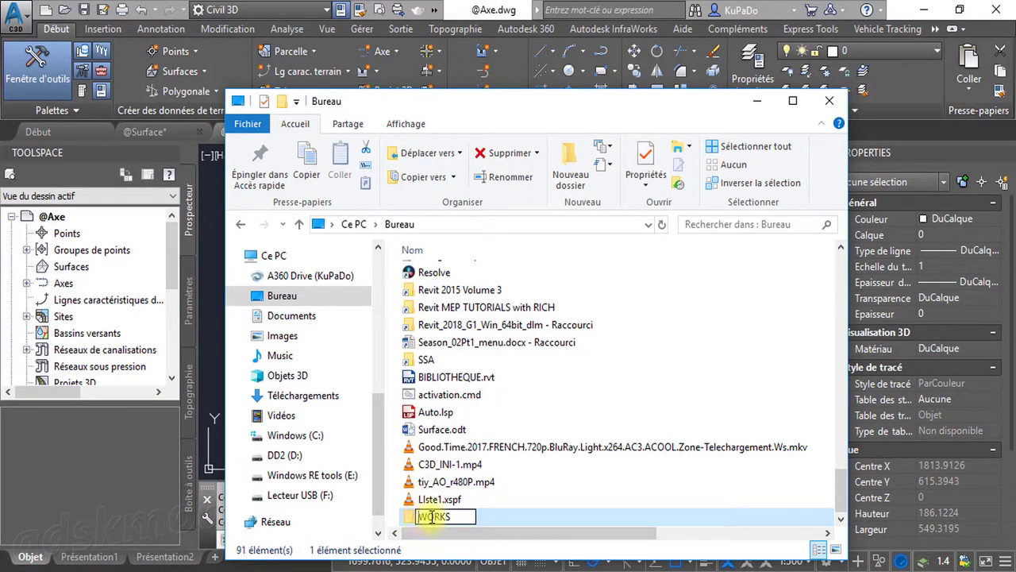
pyautogui.write('_')
pyautogui.press('Return')
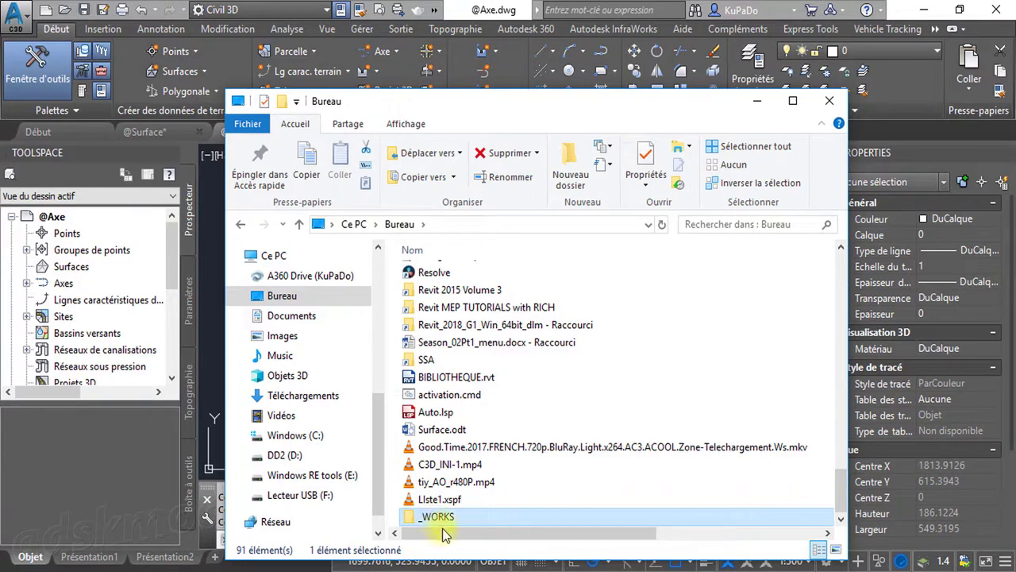
pyautogui.rightClick(581, 490)
pyautogui.click(599, 344)
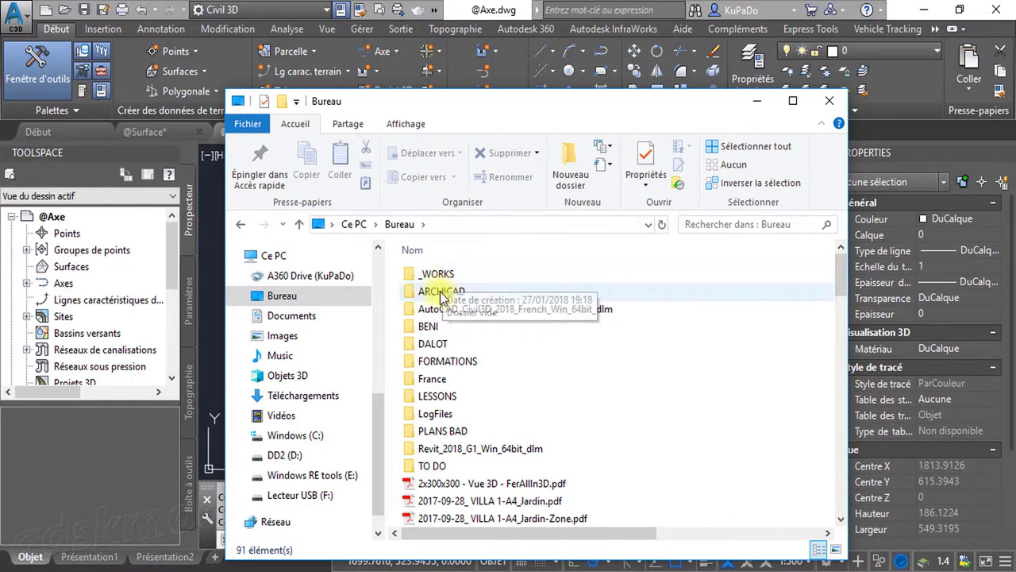
pyautogui.doubleClick(451, 274)
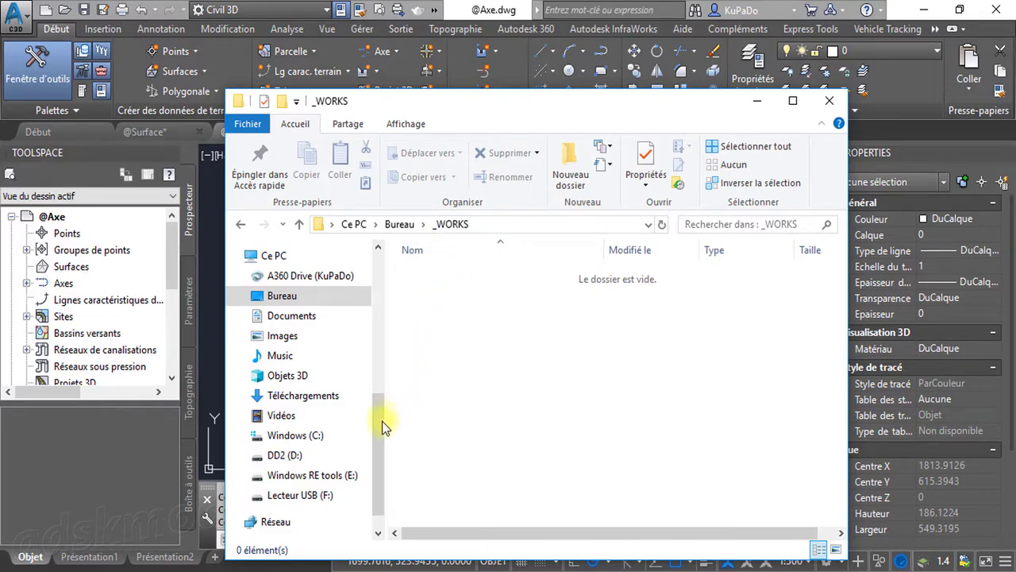
# - Check the contents of the Civil 3D Projects folder on the Windows (C:) drive
pyautogui.moveTo(380, 424); pyautogui.dragTo(382, 400)
pyautogui.click(303, 483)
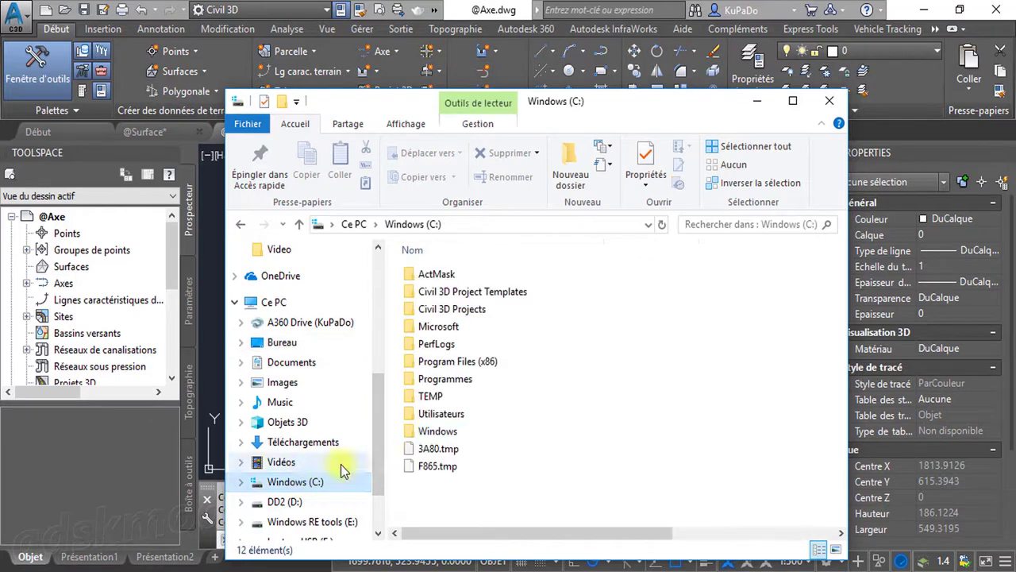
pyautogui.doubleClick(463, 312)
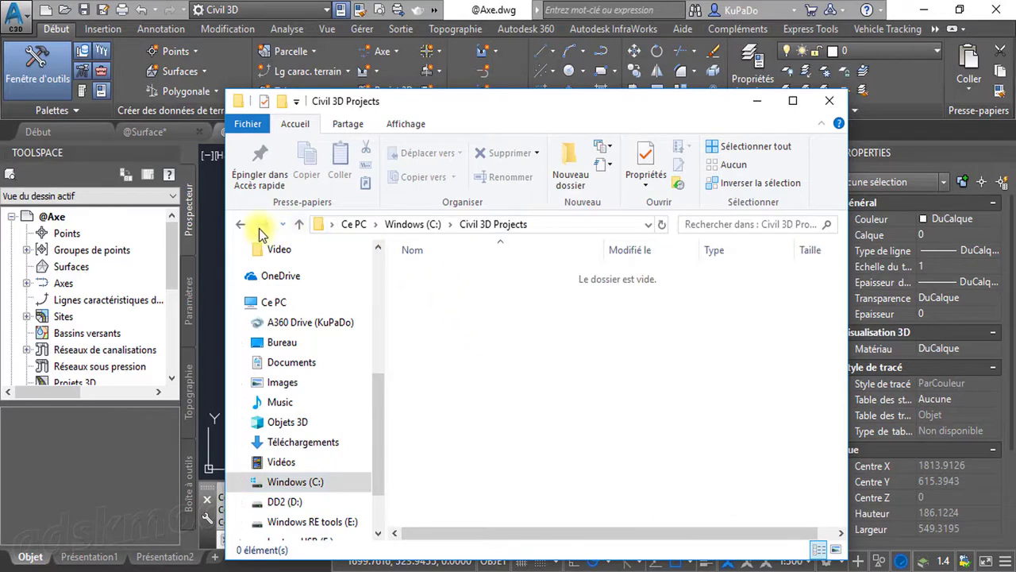
pyautogui.click(299, 225)
pyautogui.doubleClick(470, 293)
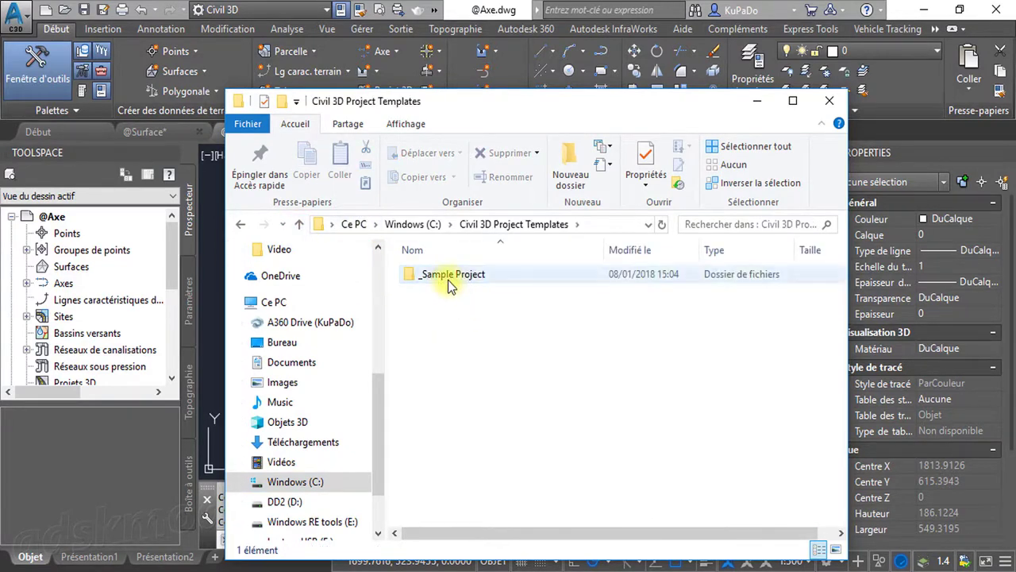
pyautogui.doubleClick(448, 278)
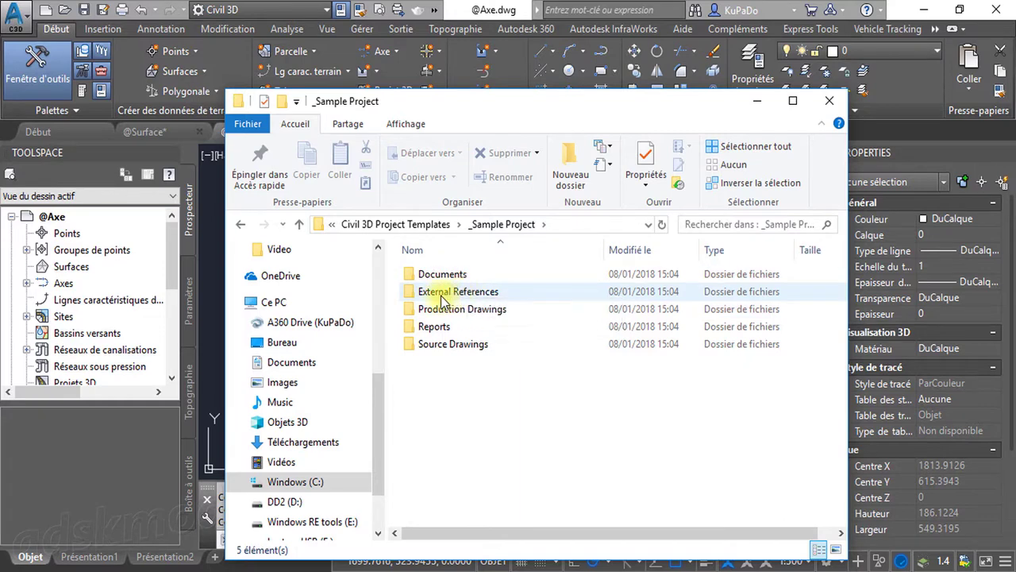
pyautogui.doubleClick(476, 344)
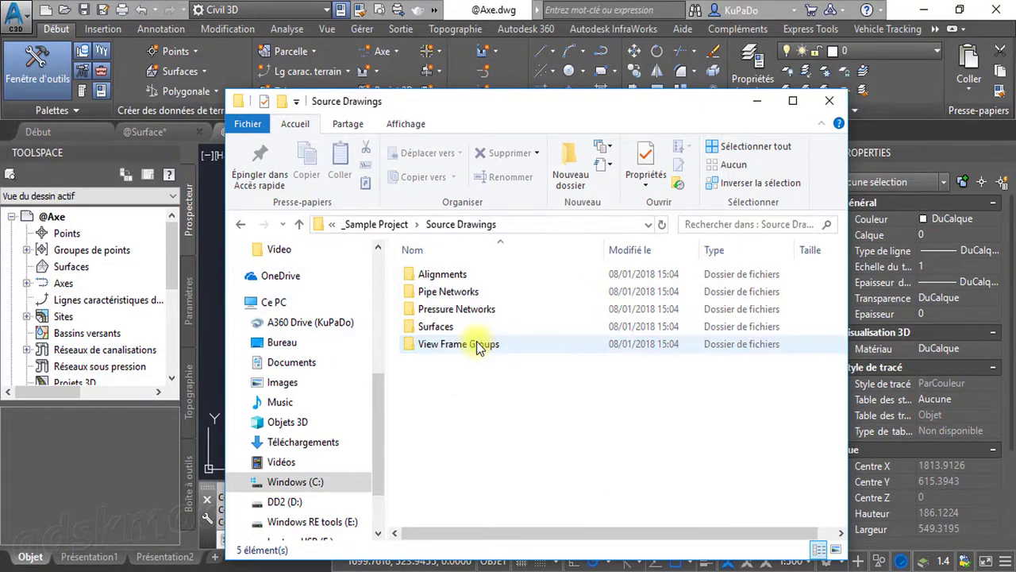
pyautogui.click(241, 225)
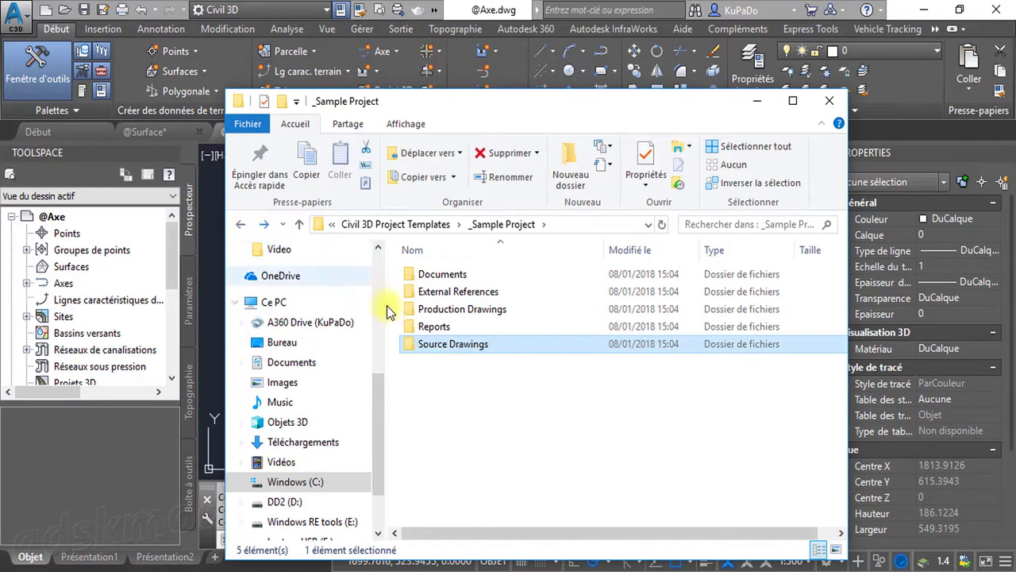
pyautogui.doubleClick(446, 345)
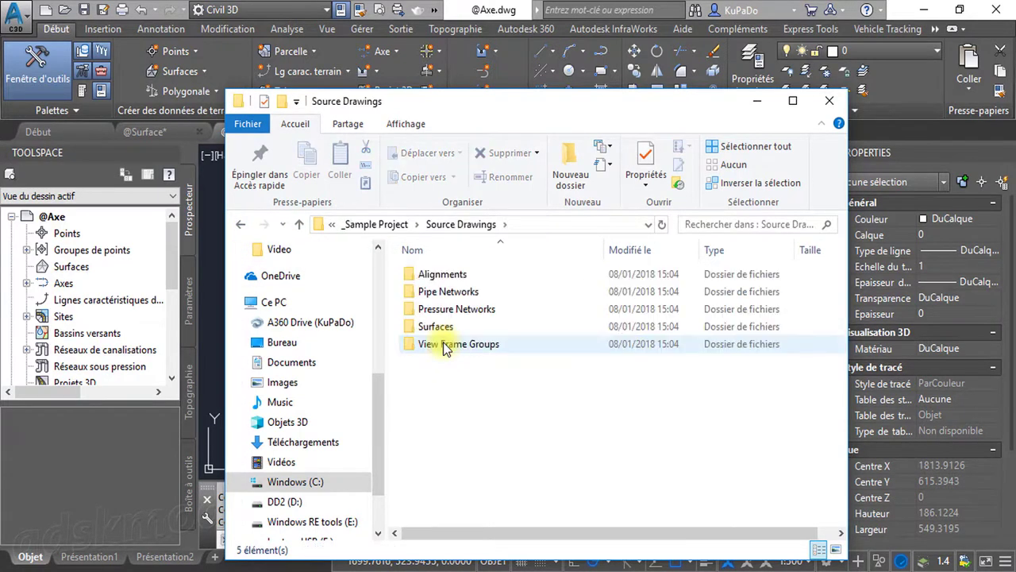
pyautogui.click(241, 226)
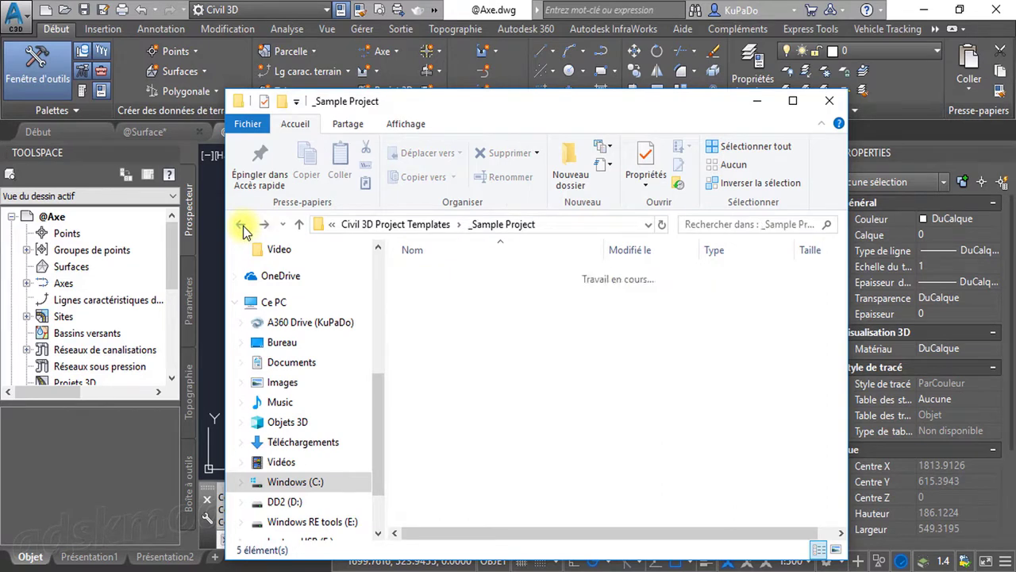
pyautogui.click(765, 104)
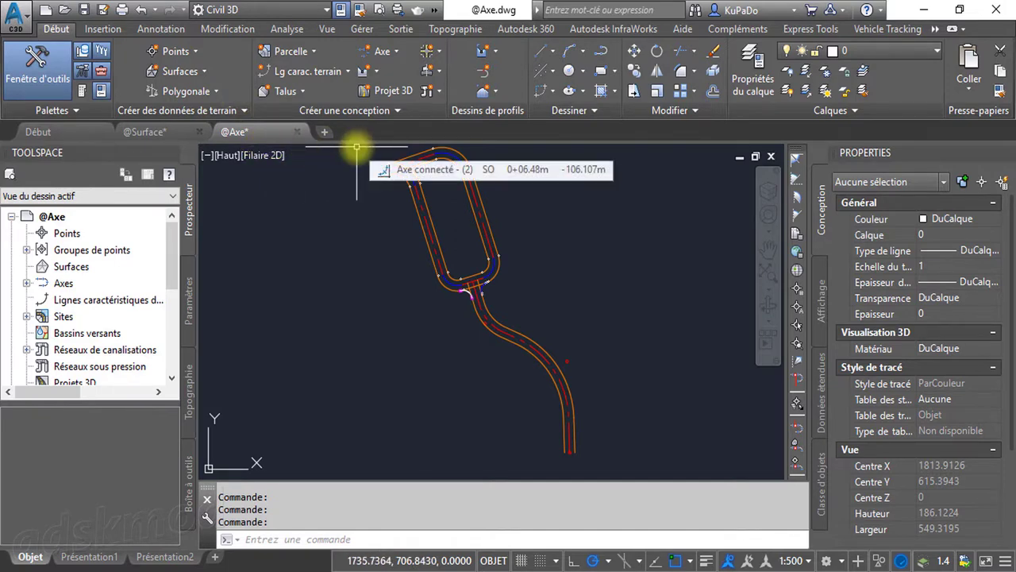
# - Set the data-shortcut working folder to the _WORKS folder on the desktop (Bureau)
pyautogui.click(362, 29)
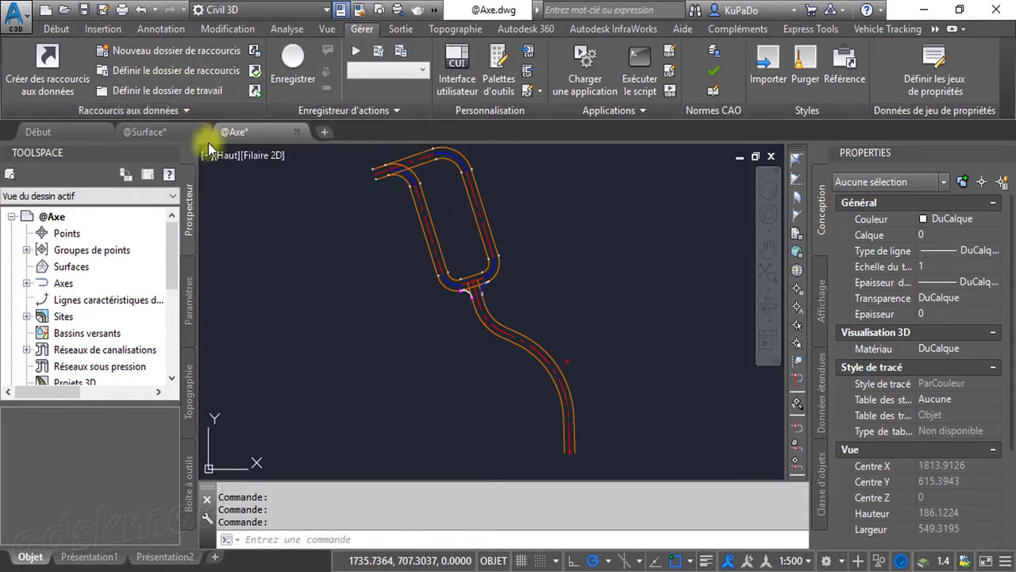
pyautogui.click(211, 92)
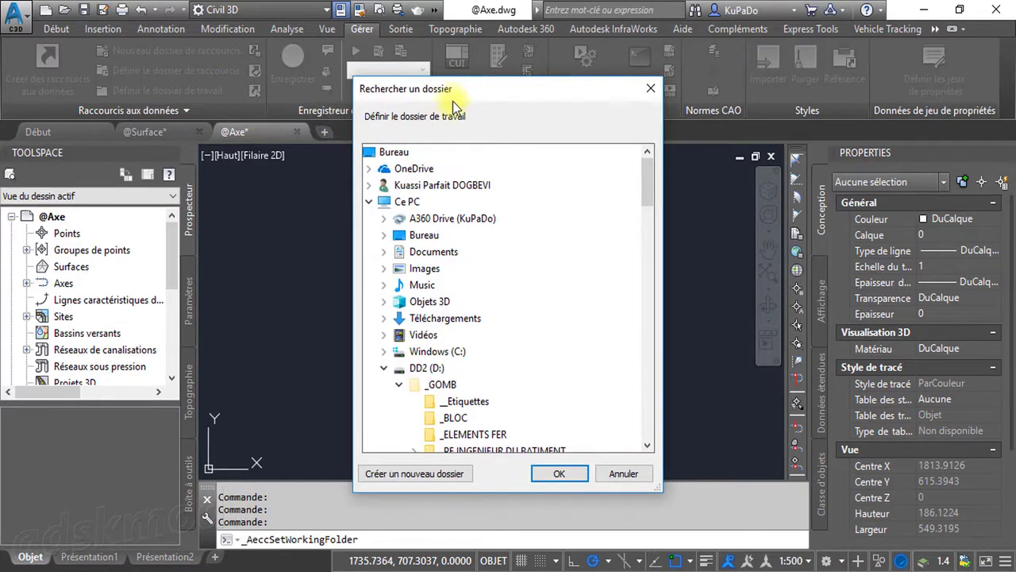
pyautogui.moveTo(458, 91); pyautogui.dragTo(456, 50)
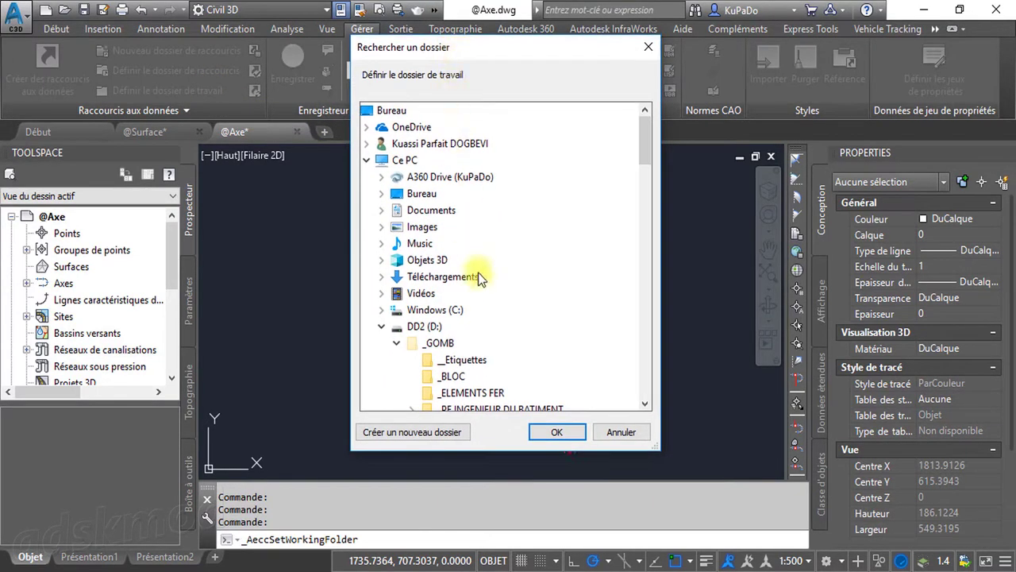
pyautogui.click(381, 194)
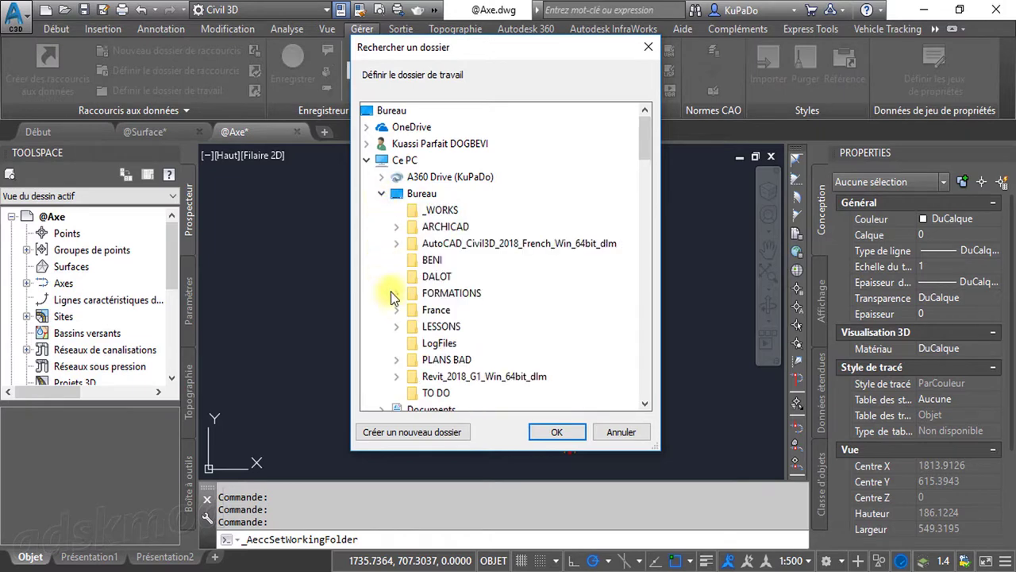
pyautogui.click(441, 211)
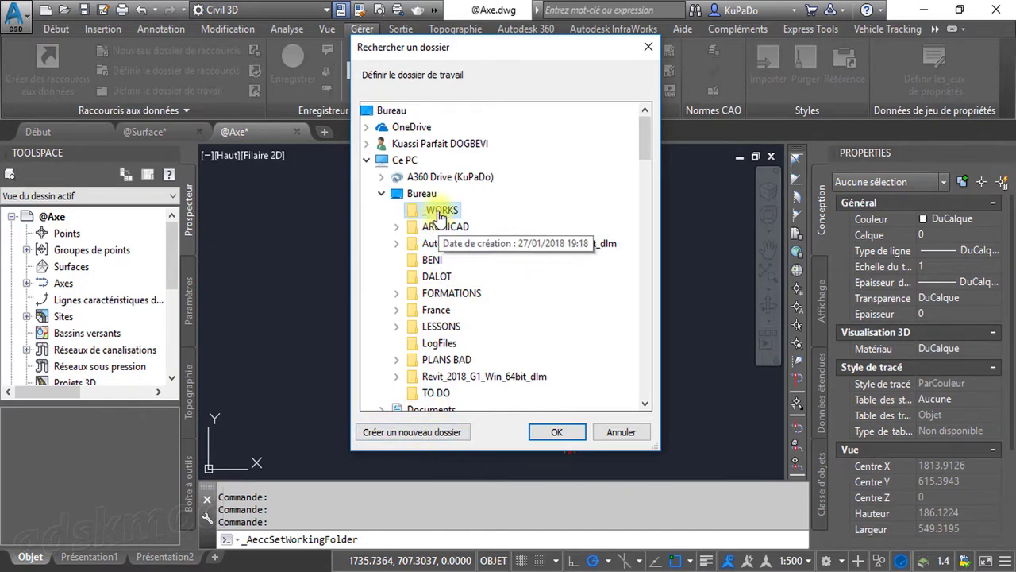
pyautogui.click(554, 434)
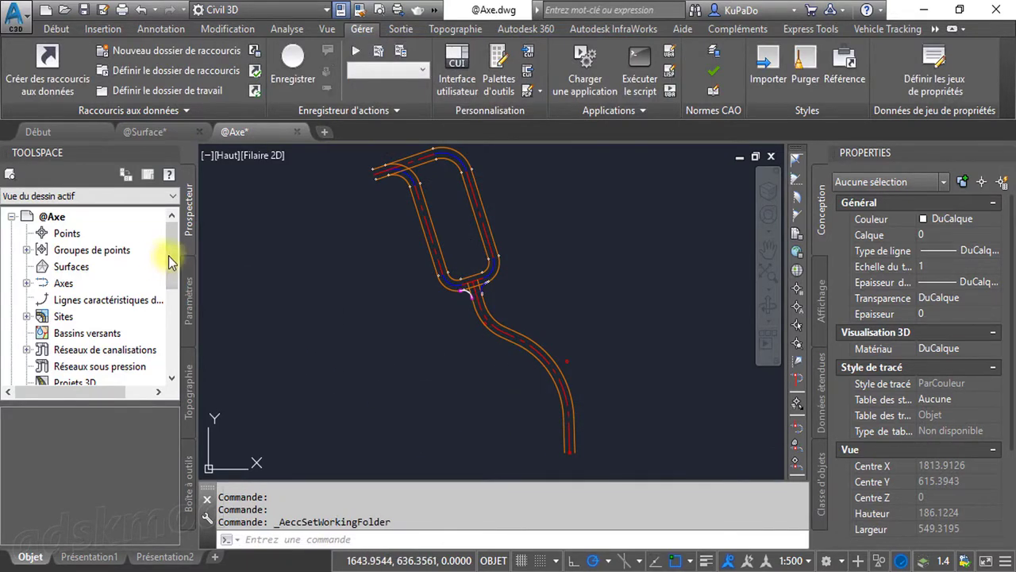
# - Widen the Toolspace and inspect the Axes categories under Raccourcis aux données
pyautogui.moveTo(169, 263); pyautogui.dragTo(177, 352)
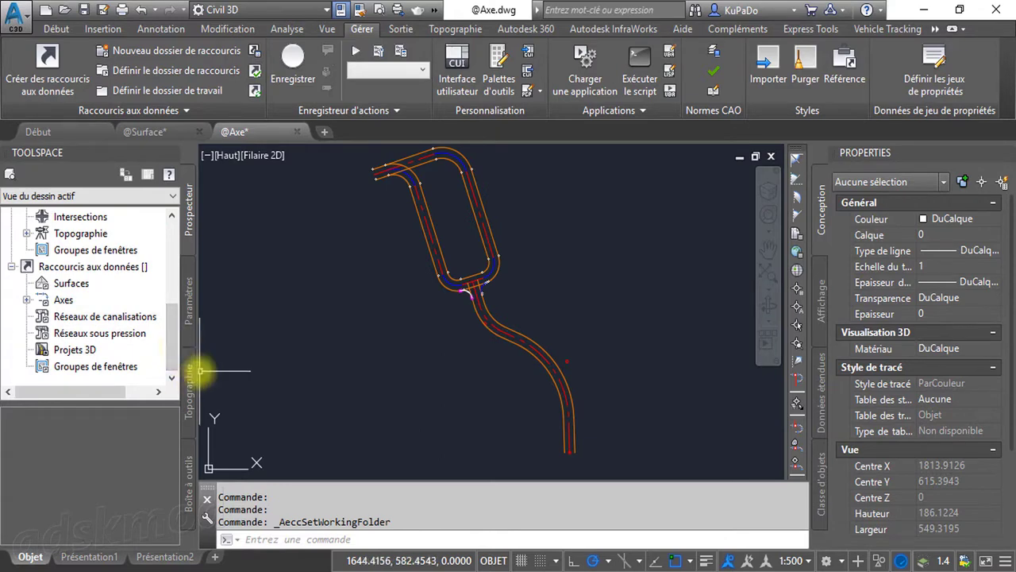
pyautogui.moveTo(198, 370); pyautogui.dragTo(225, 370)
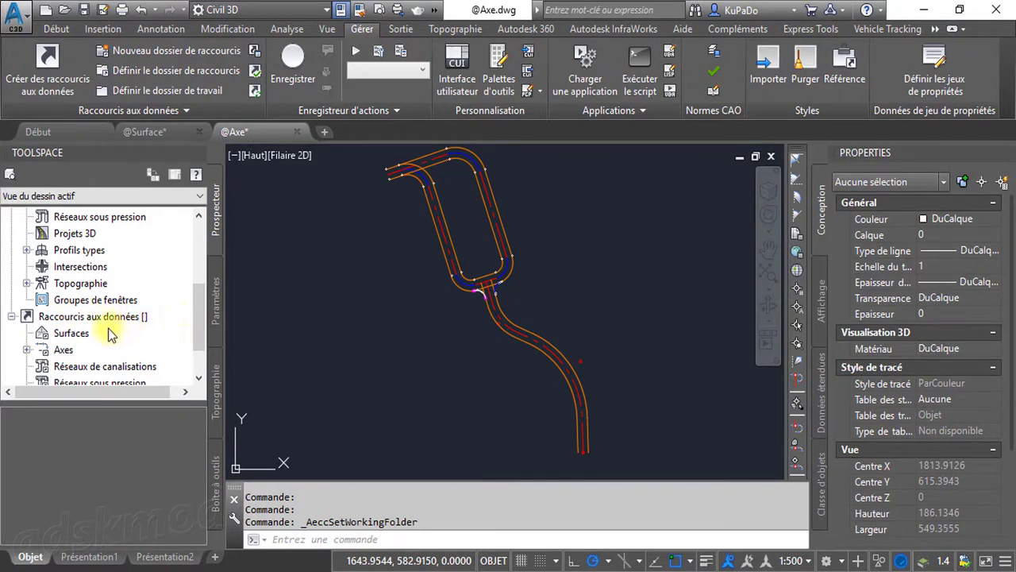
pyautogui.click(28, 350)
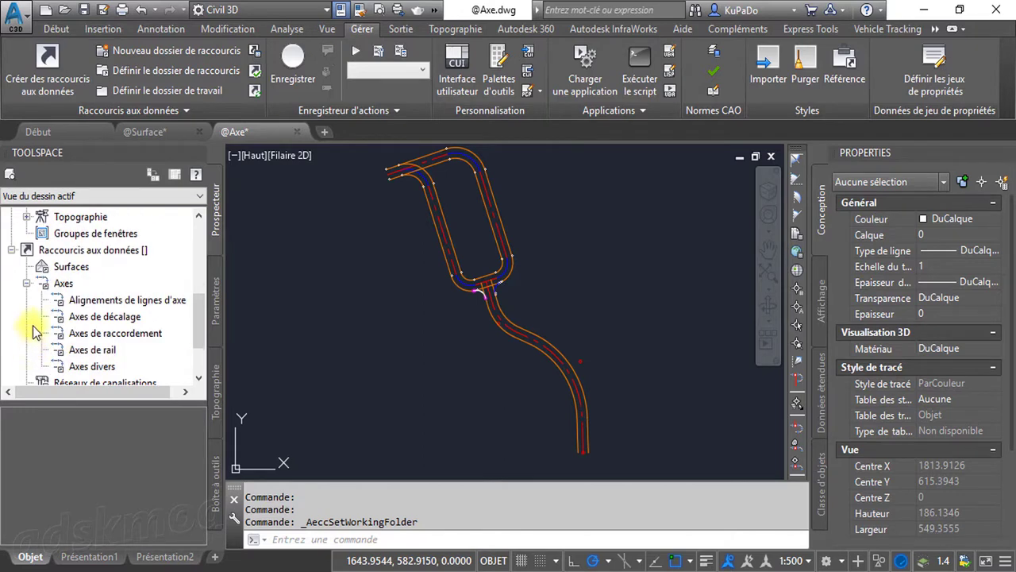
pyautogui.click(26, 283)
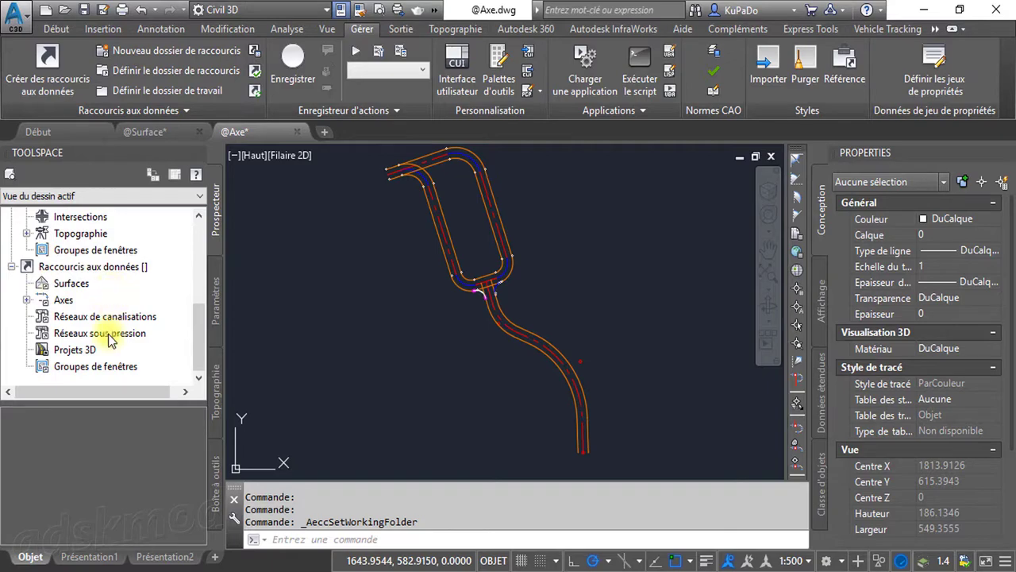
pyautogui.hotkey('alt', 'Tab')
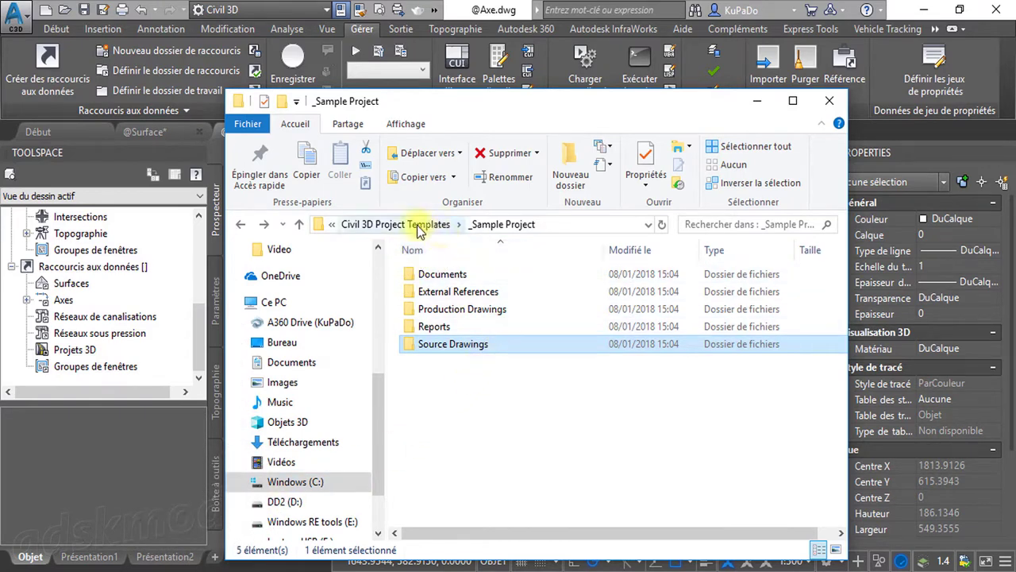
pyautogui.click(284, 502)
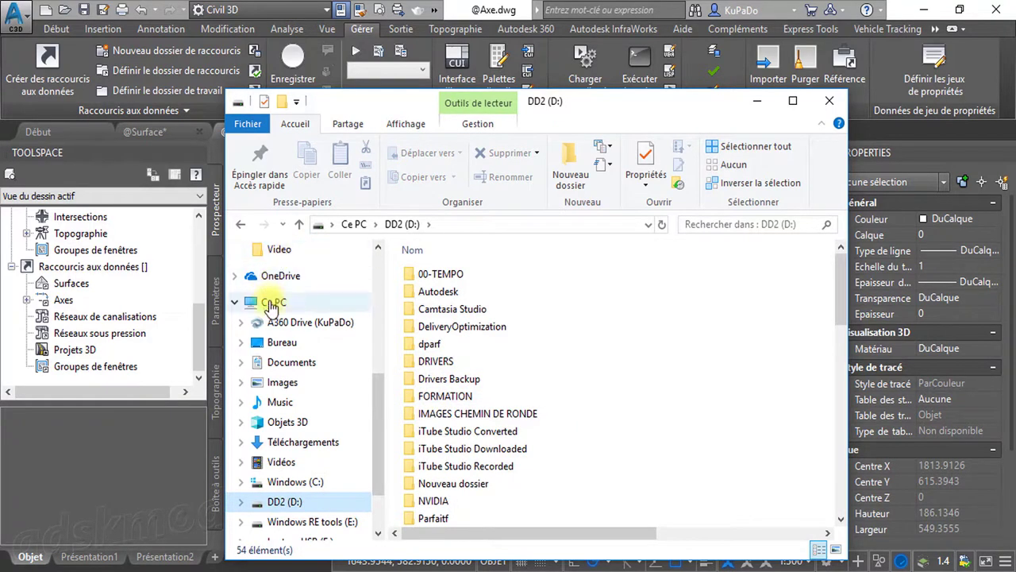
pyautogui.click(283, 342)
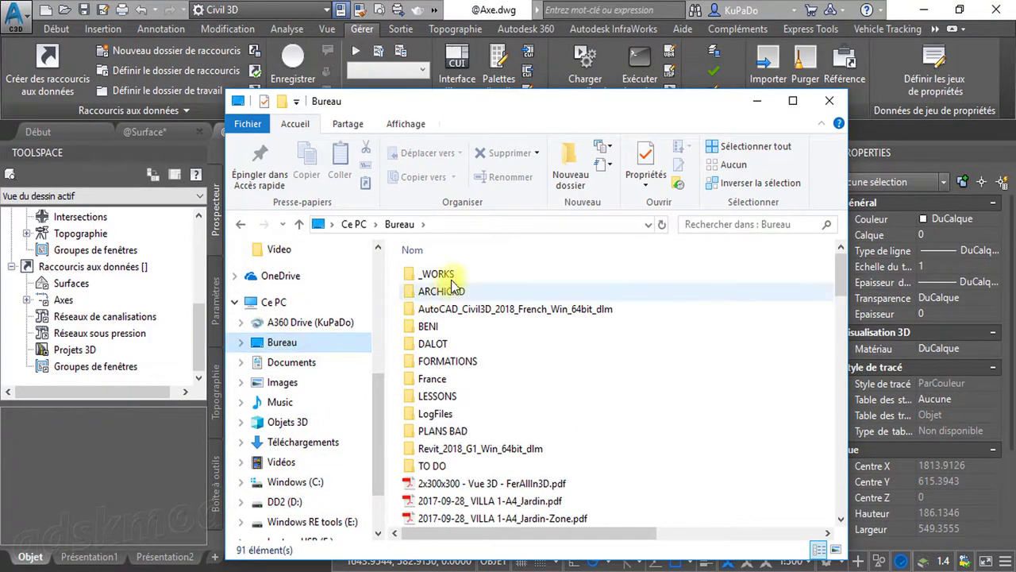
pyautogui.doubleClick(433, 274)
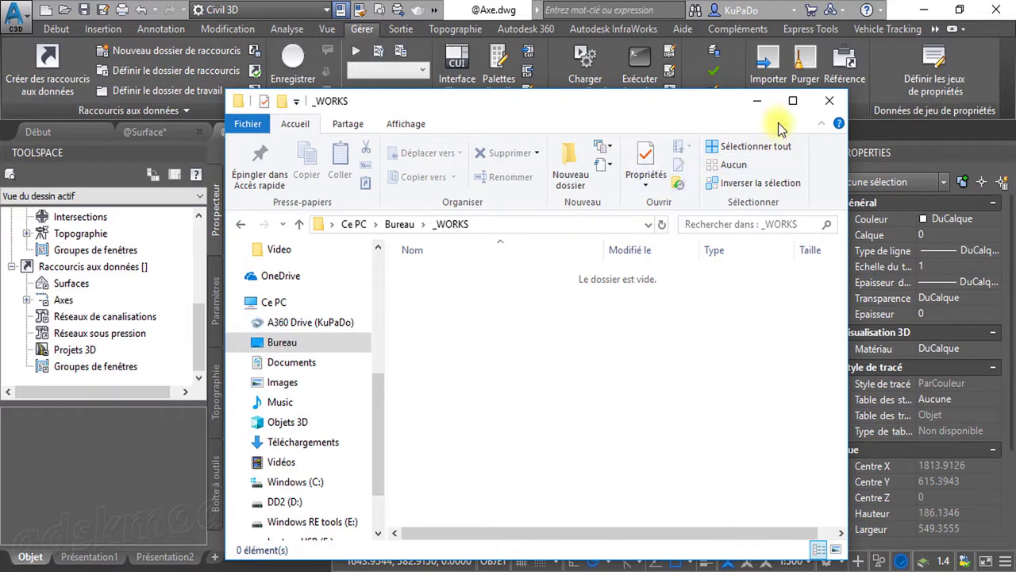
pyautogui.click(759, 103)
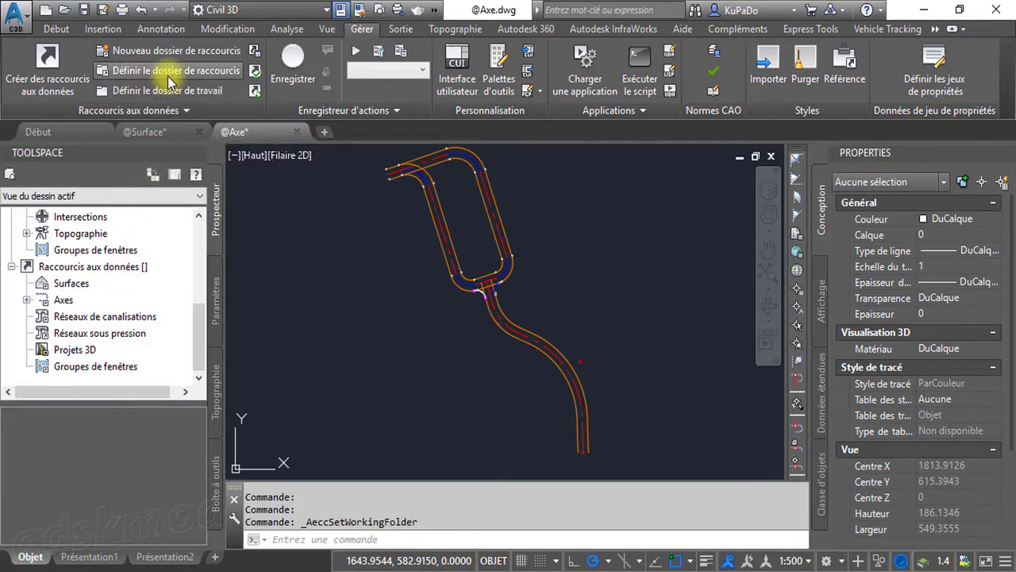
# - Define the working folder again from the Raccourcis aux données node, keeping the desktop _WORKS folder
pyautogui.rightClick(68, 271)
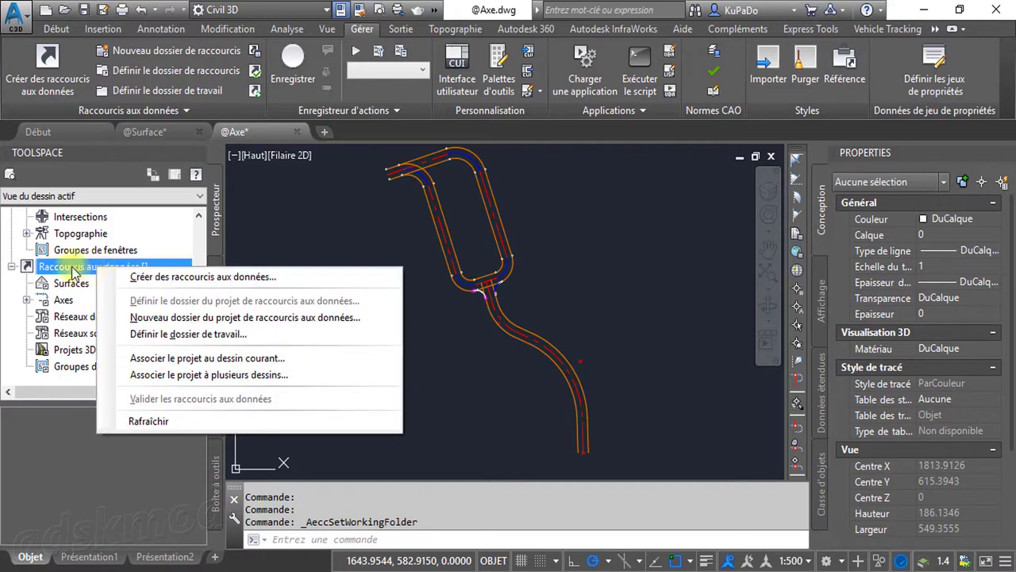
pyautogui.click(73, 273)
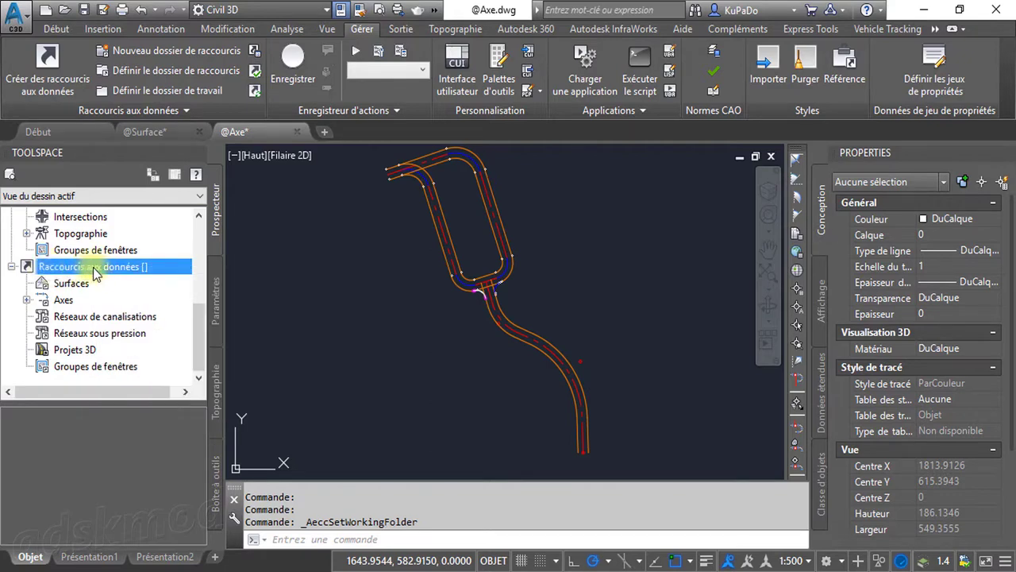
pyautogui.moveTo(201, 319); pyautogui.dragTo(211, 361)
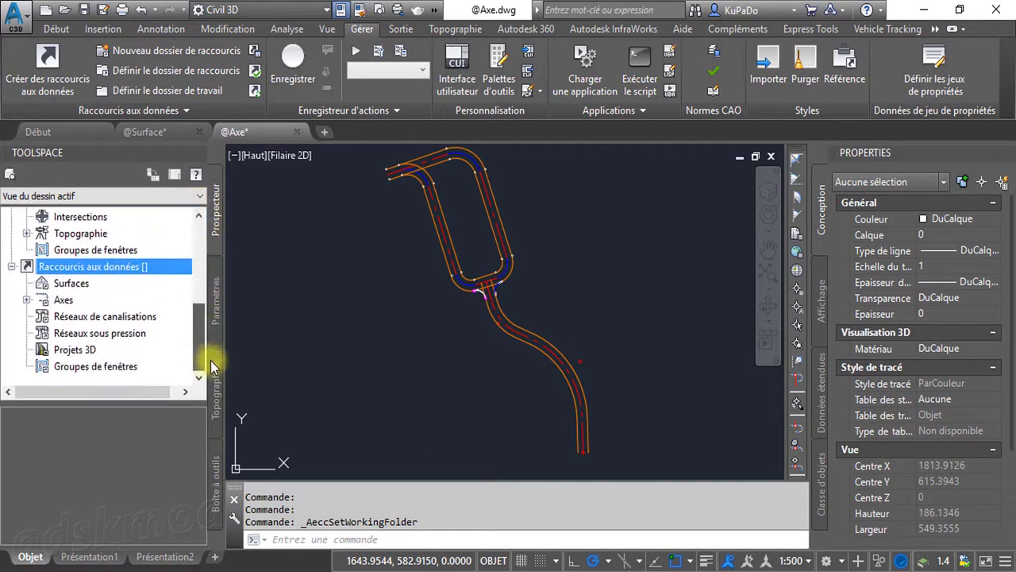
pyautogui.rightClick(97, 267)
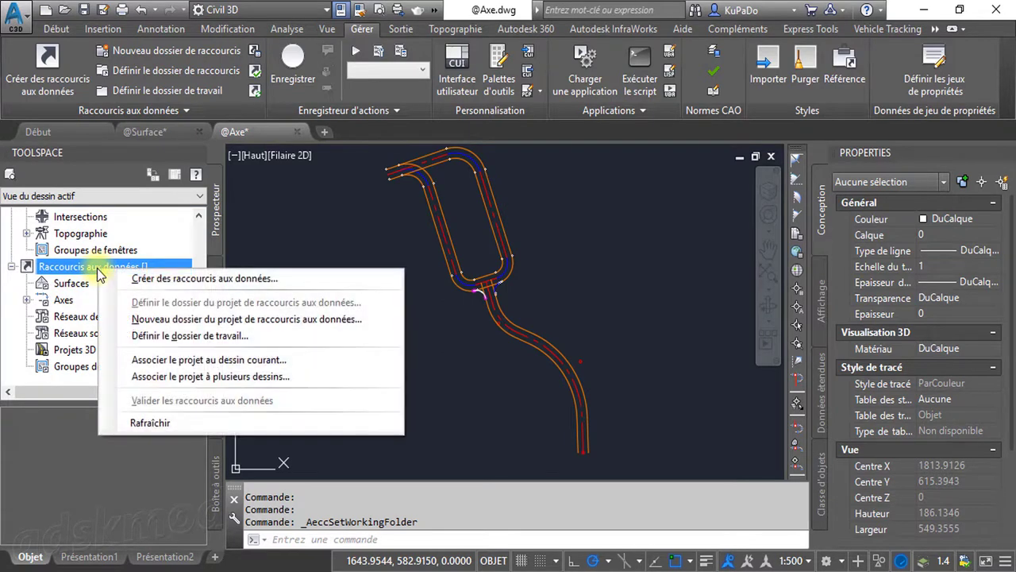
pyautogui.click(179, 336)
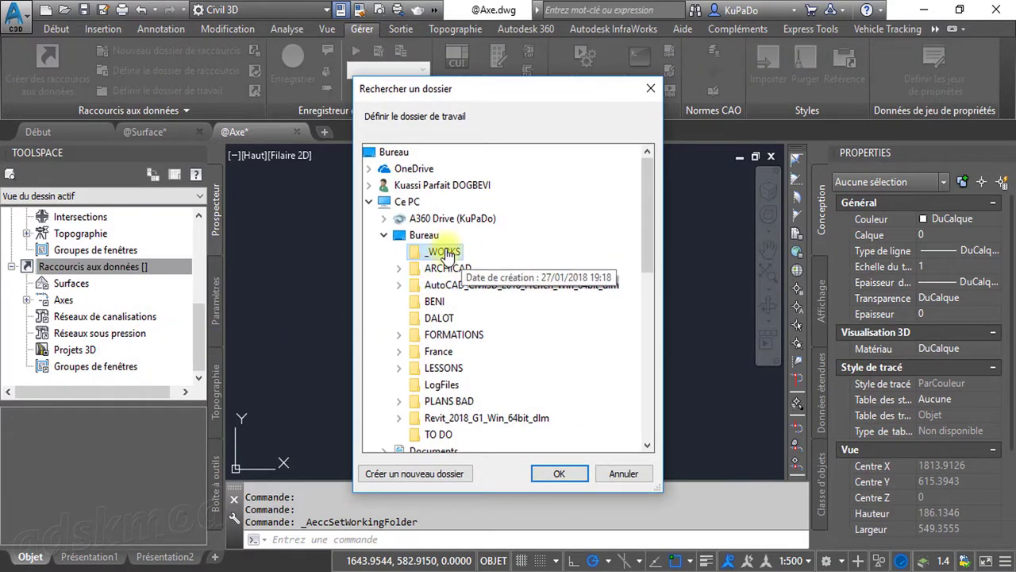
pyautogui.click(561, 474)
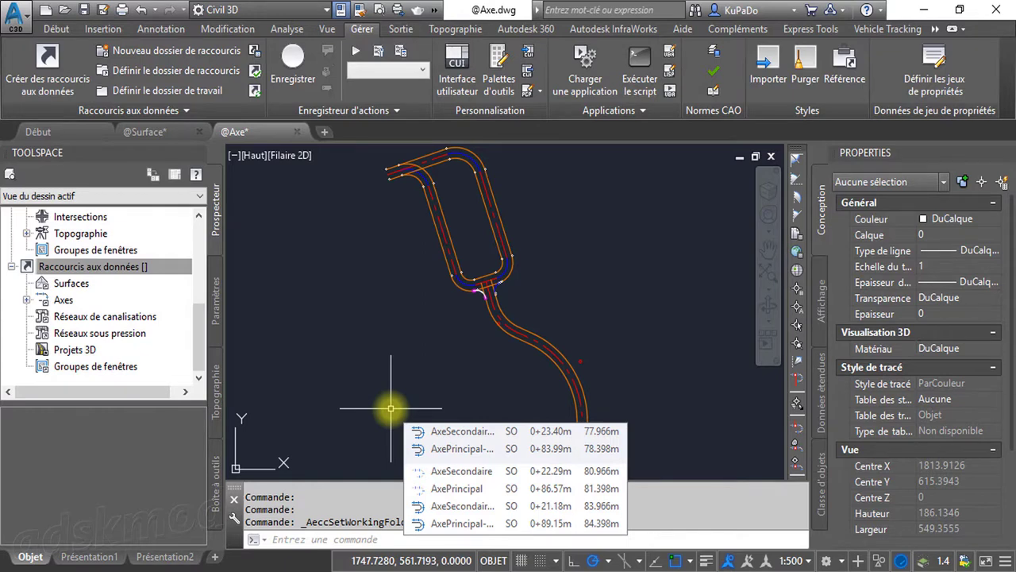
pyautogui.click(100, 264)
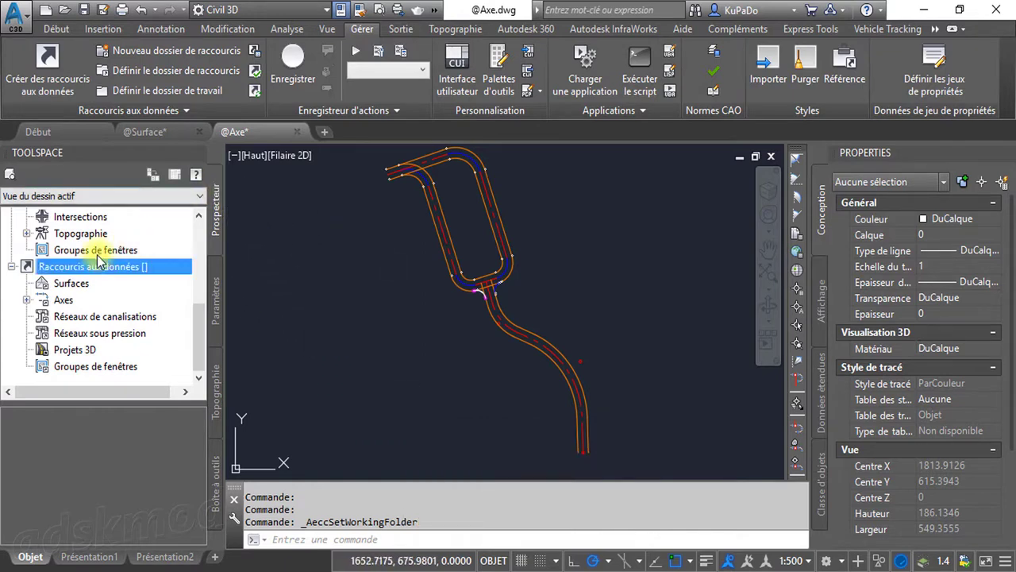
pyautogui.rightClick(100, 268)
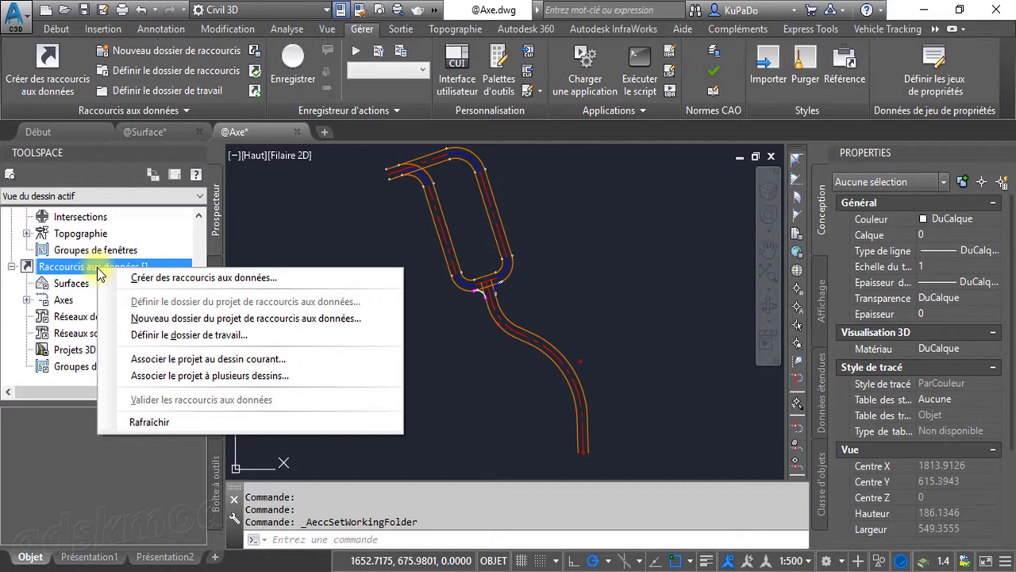
pyautogui.click(268, 222)
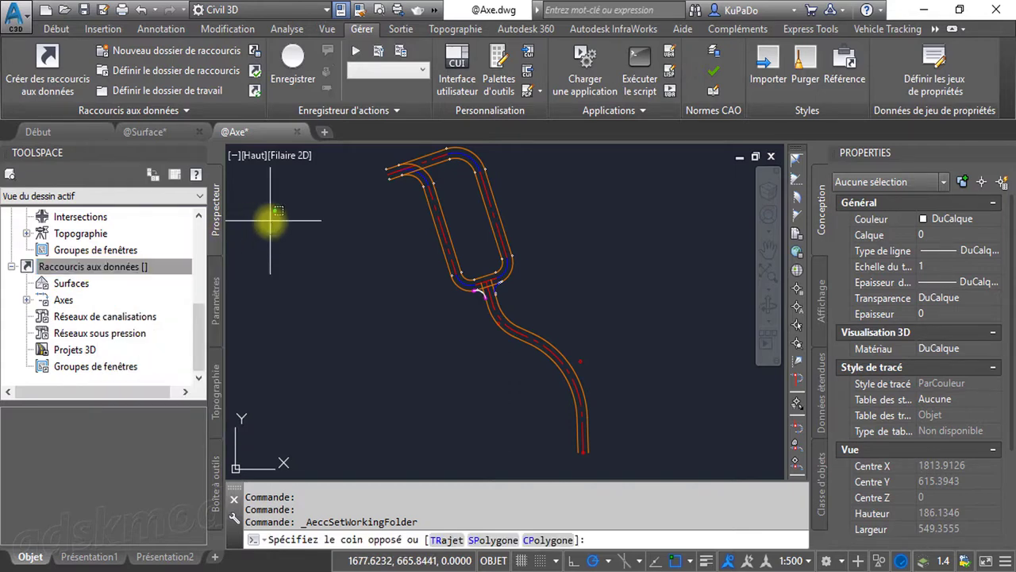
pyautogui.click(238, 194)
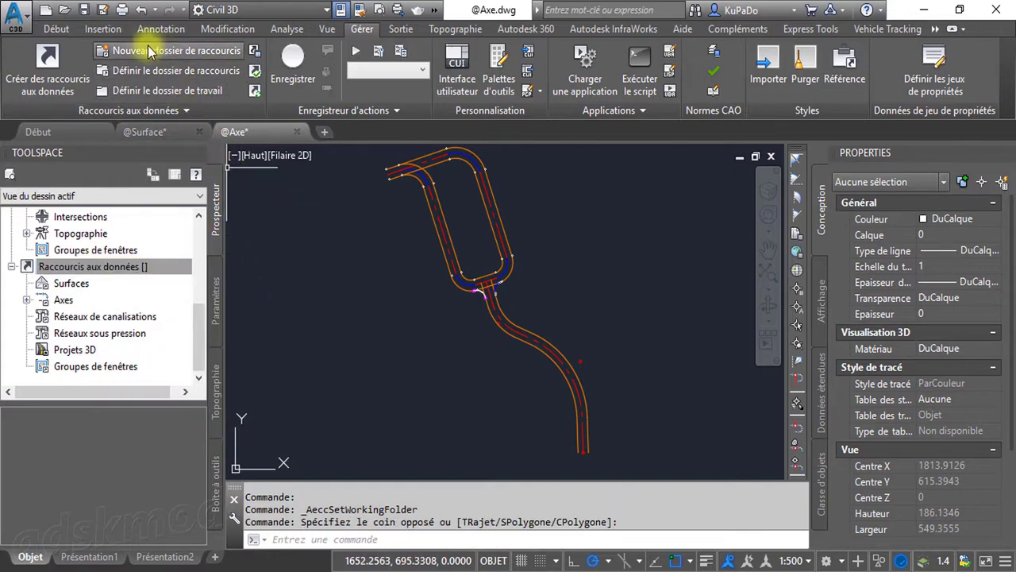
# - Create a new data-shortcut folder named _RACS in _WORKS, with no description and without using a project template
pyautogui.click(189, 55)
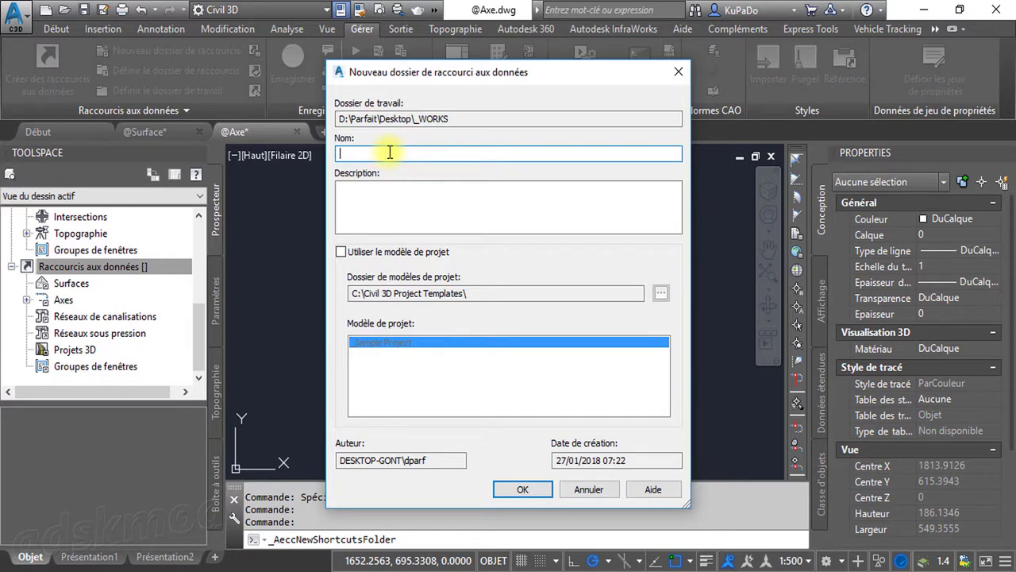
pyautogui.write('J')
pyautogui.write('RACS')
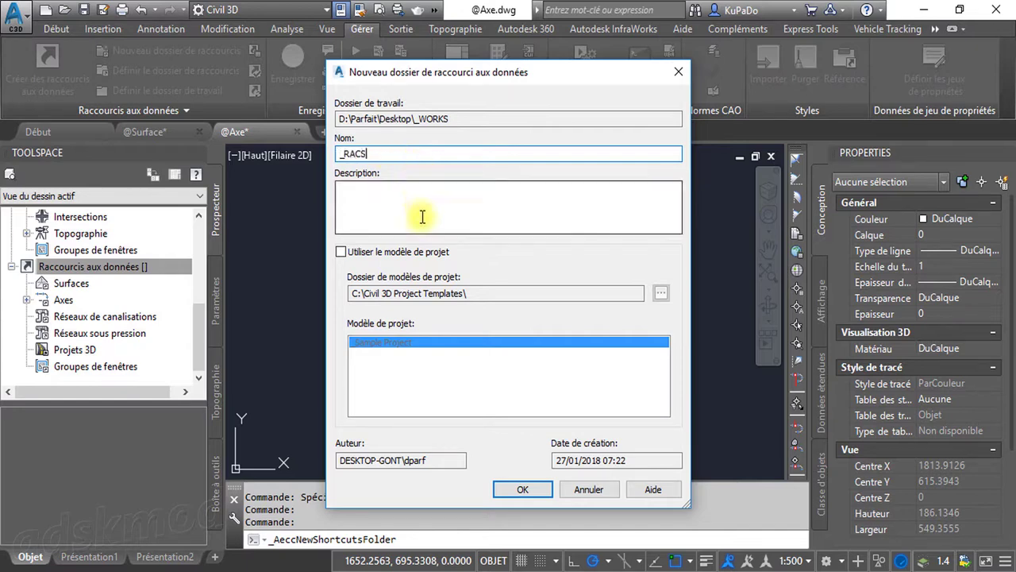
pyautogui.click(356, 208)
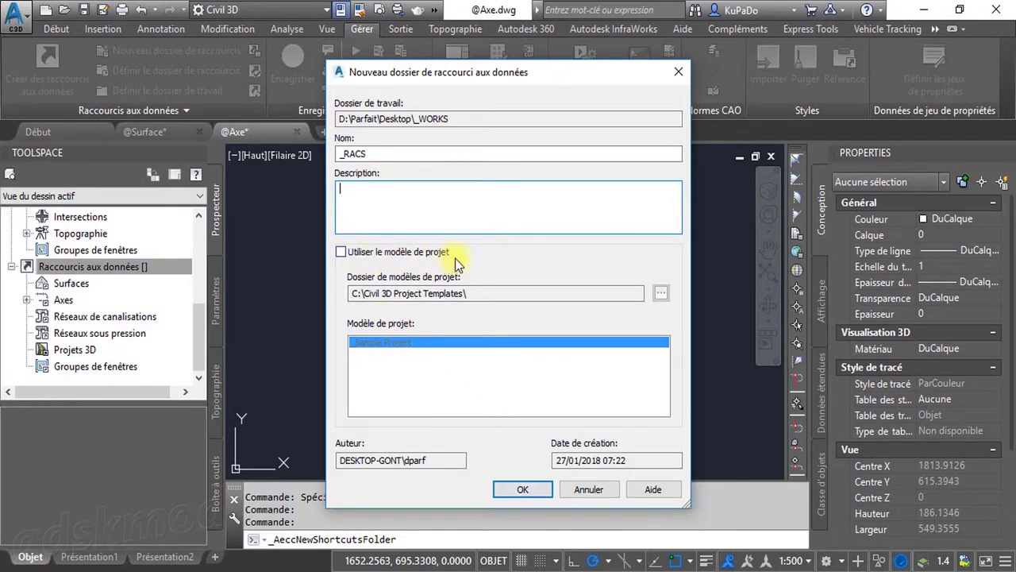
pyautogui.click(524, 489)
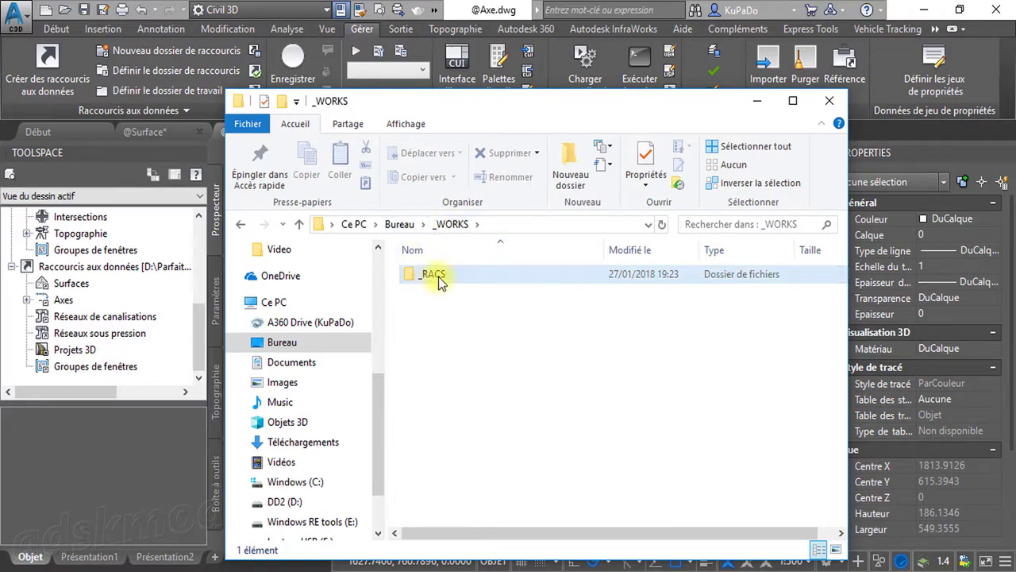
# - Examine the contents of the new _RACS folder inside _WORKS in File Explorer
pyautogui.click(427, 275)
pyautogui.doubleClick(434, 278)
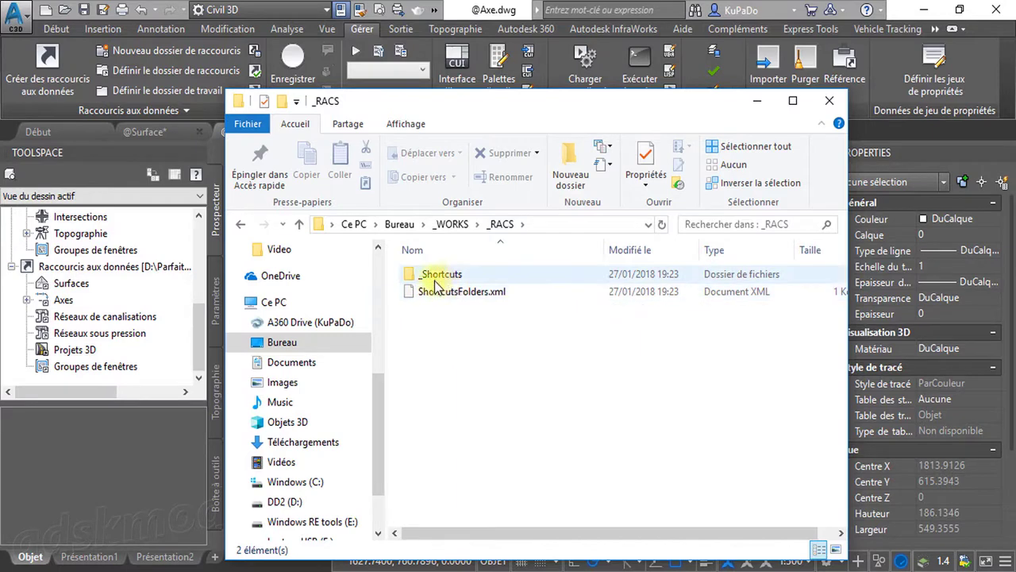
pyautogui.click(451, 226)
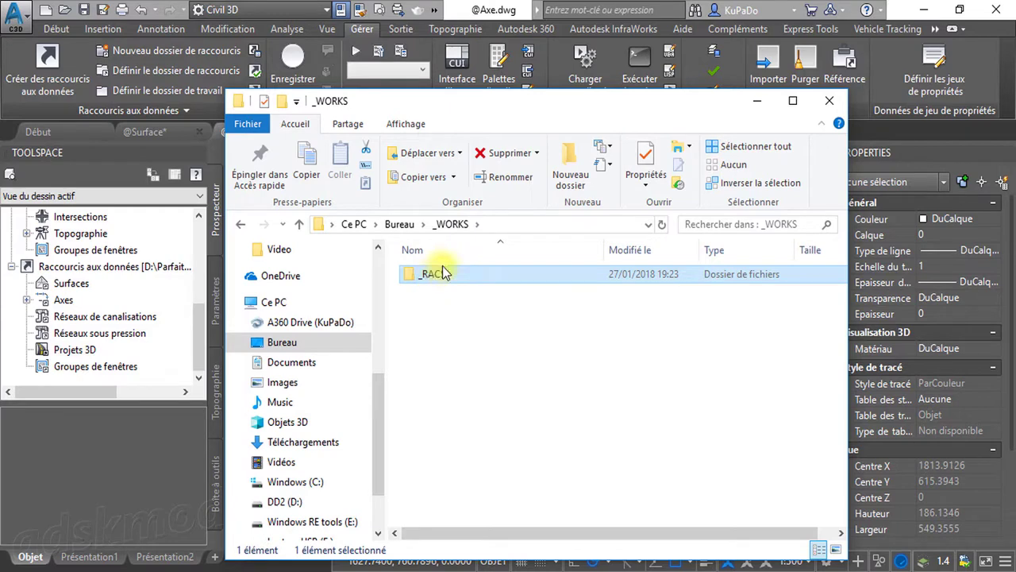
pyautogui.click(450, 344)
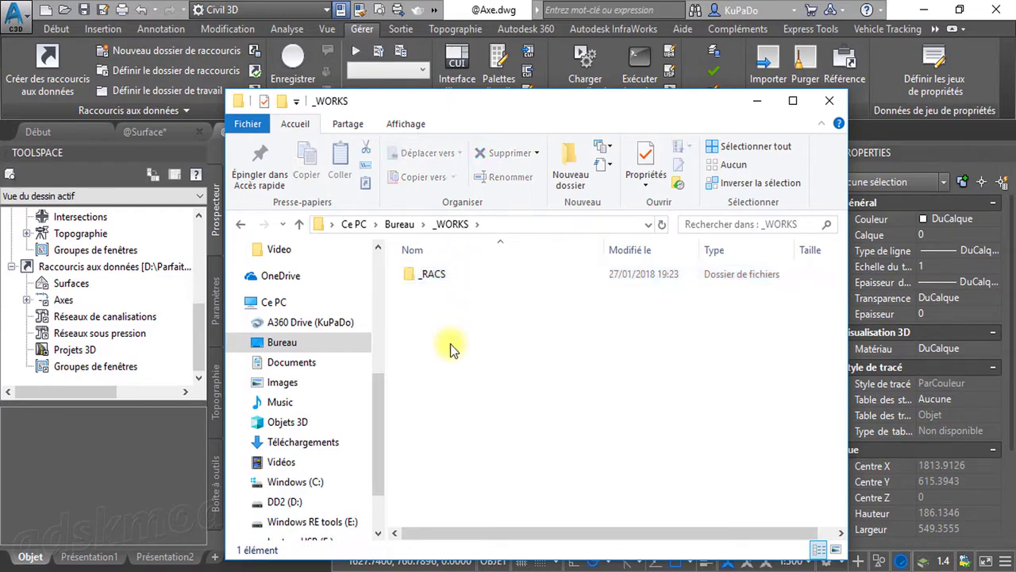
pyautogui.doubleClick(433, 274)
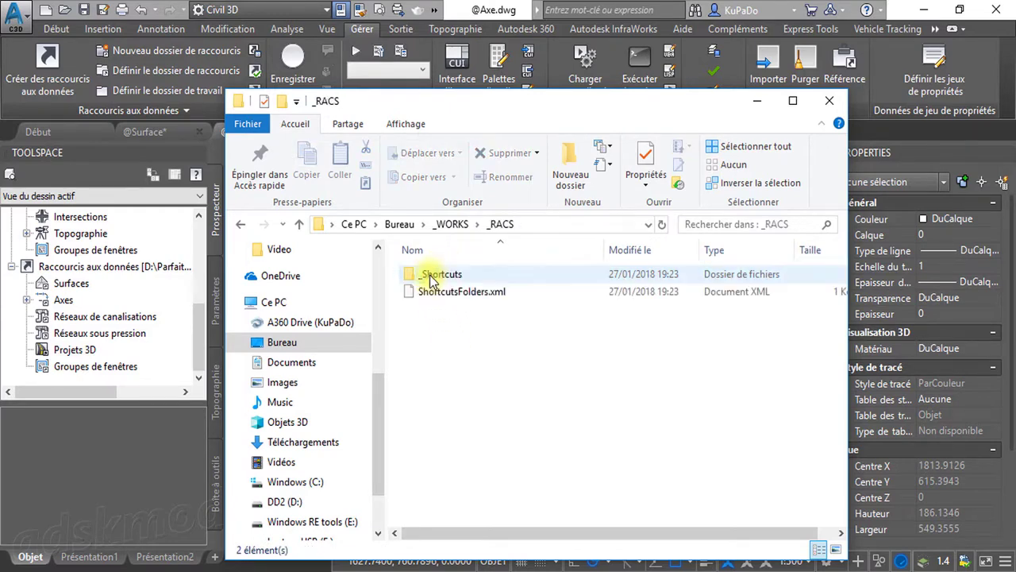
pyautogui.click(451, 224)
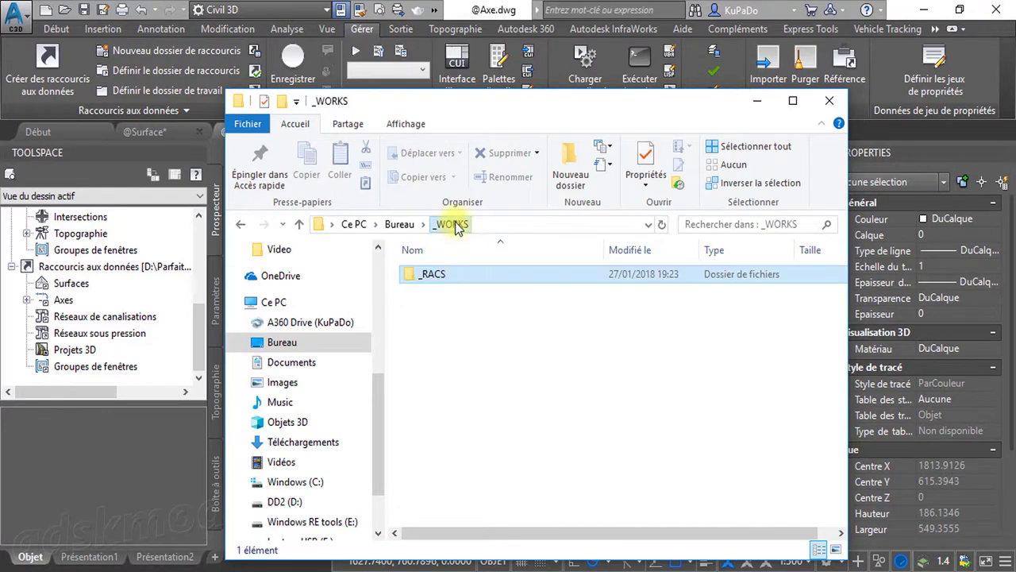
pyautogui.rightClick(432, 278)
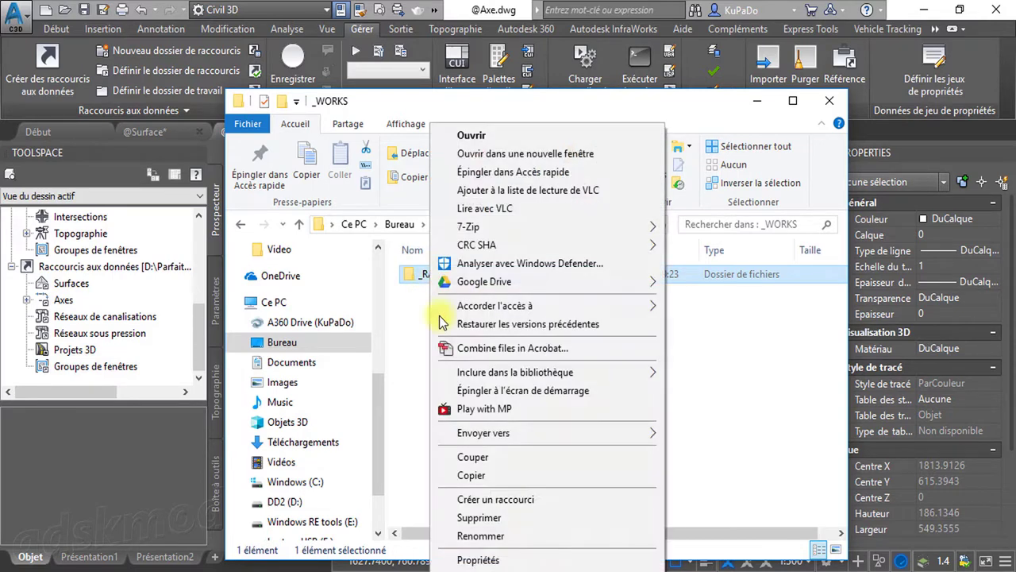
pyautogui.click(490, 513)
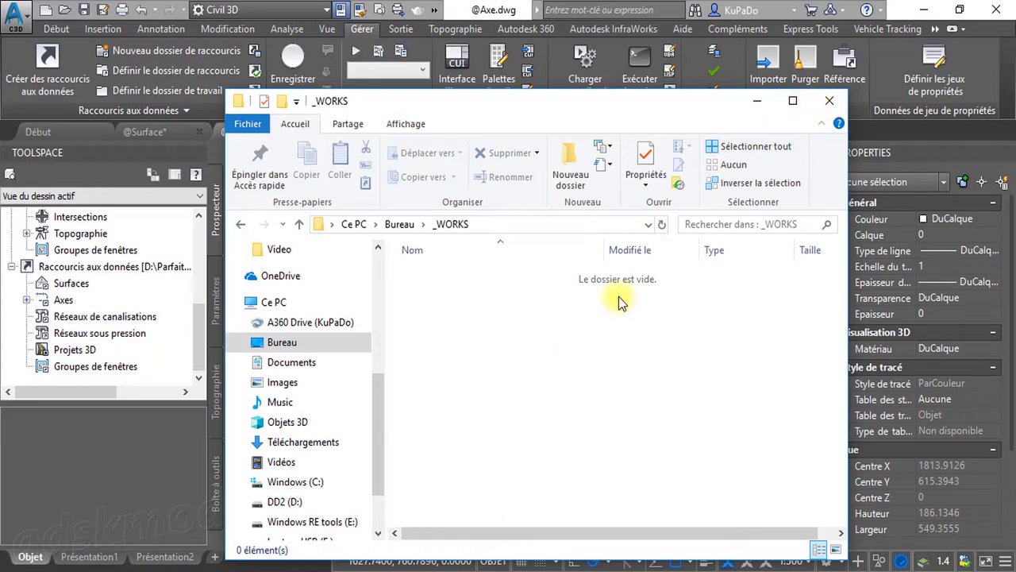
pyautogui.click(758, 106)
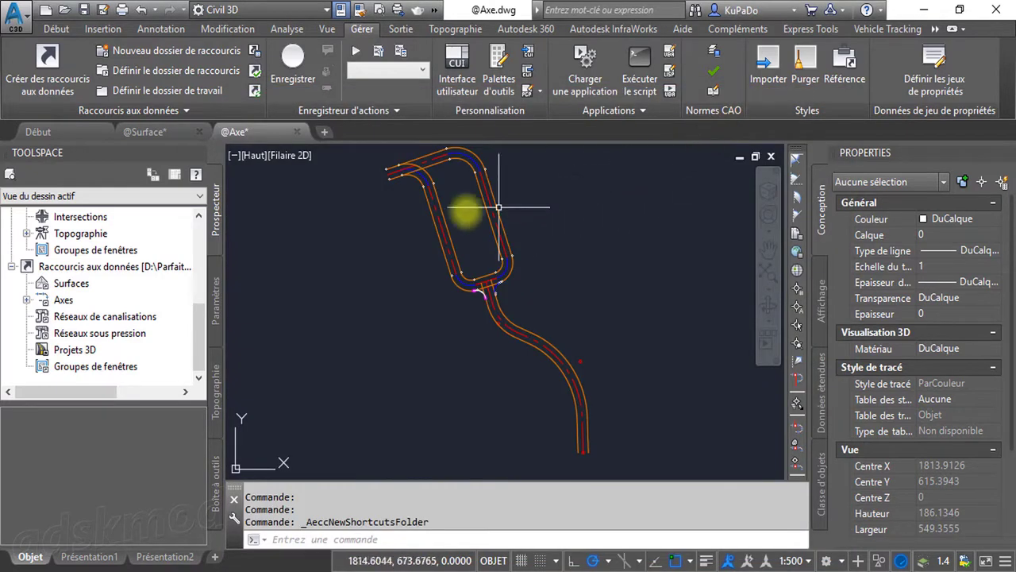
# - Begin a new data-shortcut folder named _RACCOUR in _WORKS and enable the use of a project template
pyautogui.click(204, 51)
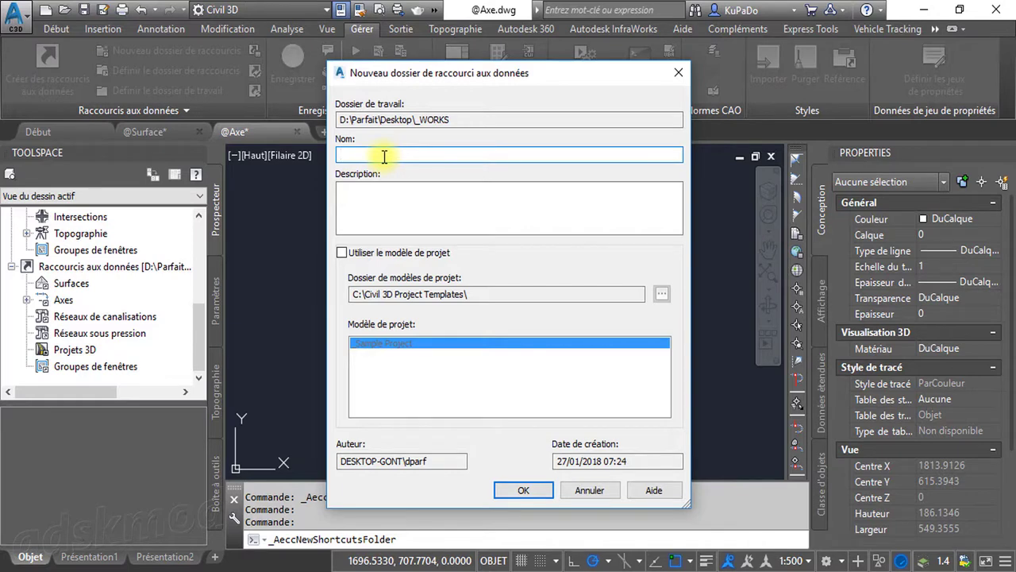
pyautogui.write('_RACCOUR')
pyautogui.click(342, 253)
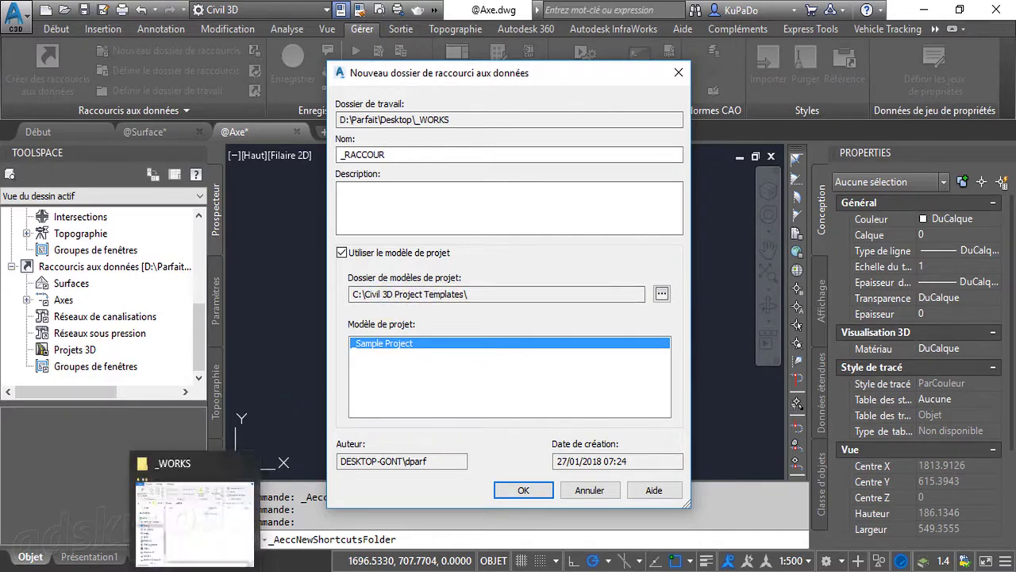
# - Check the contents of C:\Civil 3D Project Templates in File Explorer and return to the new shortcut folder settings
pyautogui.click(185, 571)
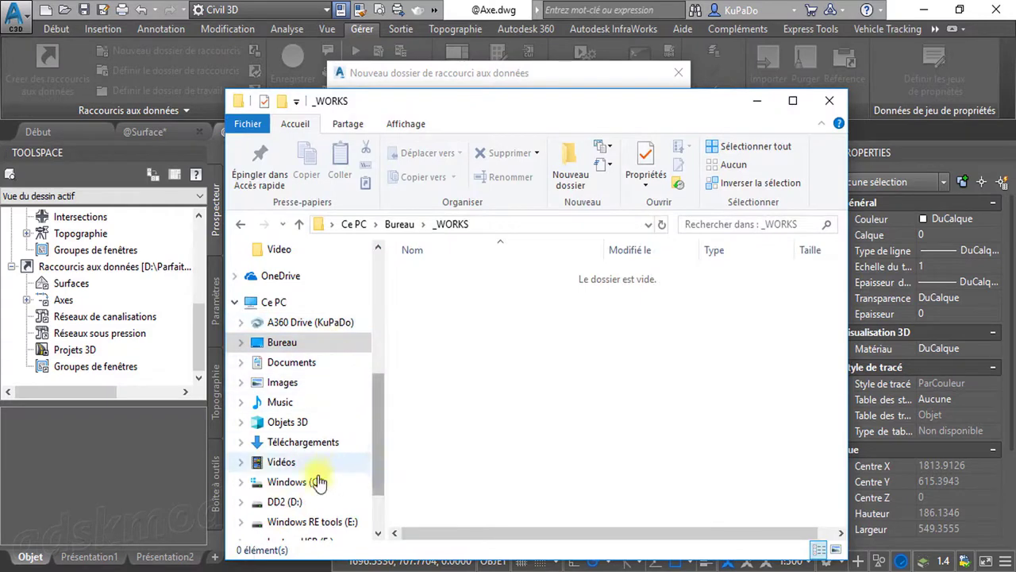
pyautogui.click(301, 487)
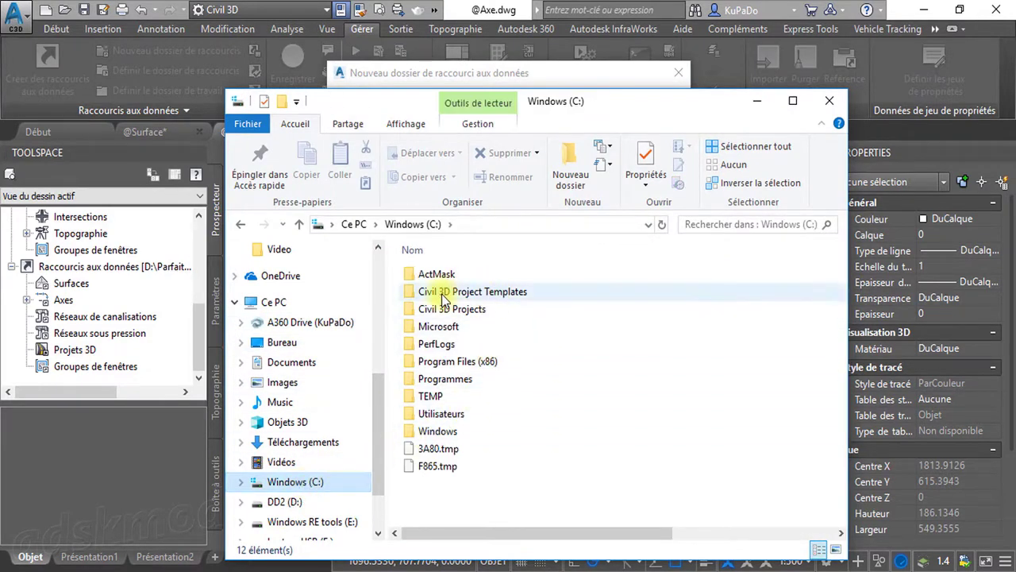
pyautogui.doubleClick(502, 295)
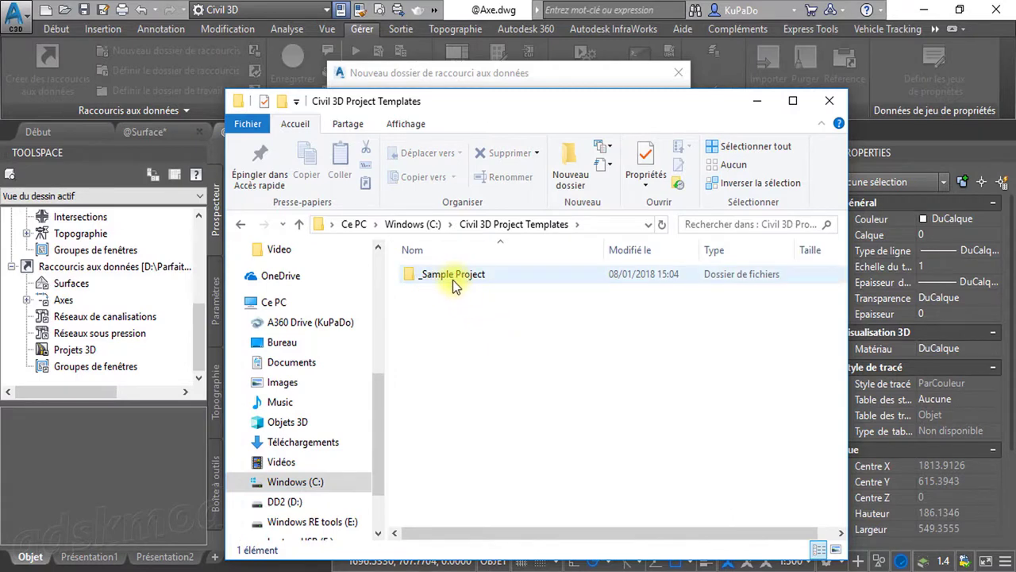
pyautogui.moveTo(593, 108); pyautogui.dragTo(557, 473)
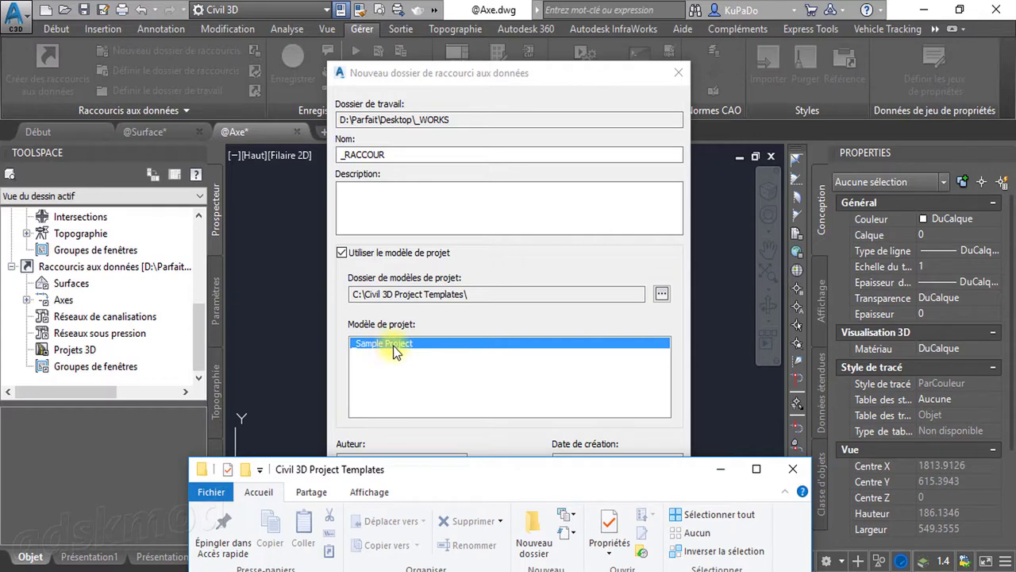
pyautogui.click(435, 370)
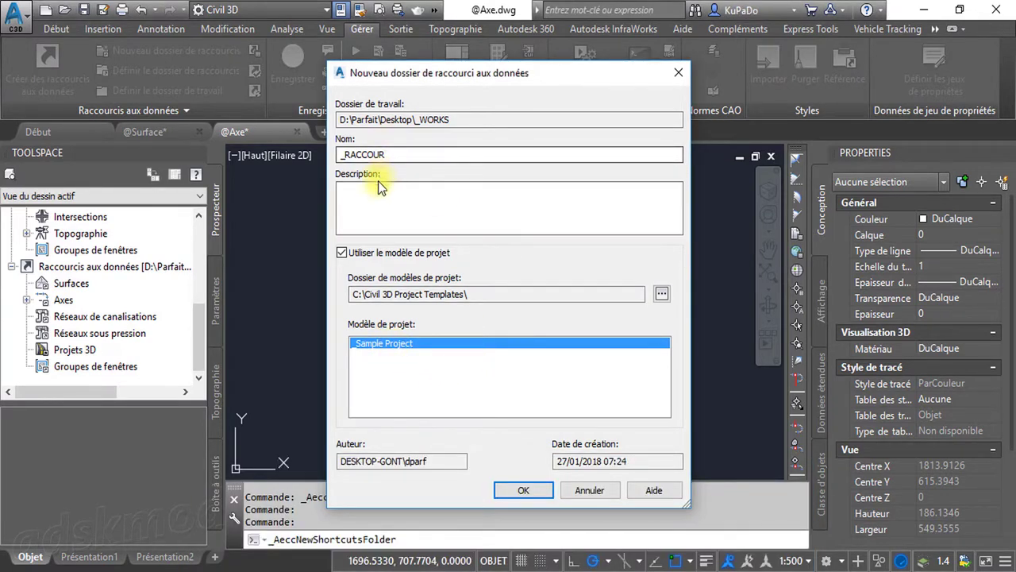
# - Keep the project template option enabled and create the _RACCOUR folder from the _Sample Project template
pyautogui.click(343, 255)
pyautogui.click(344, 255)
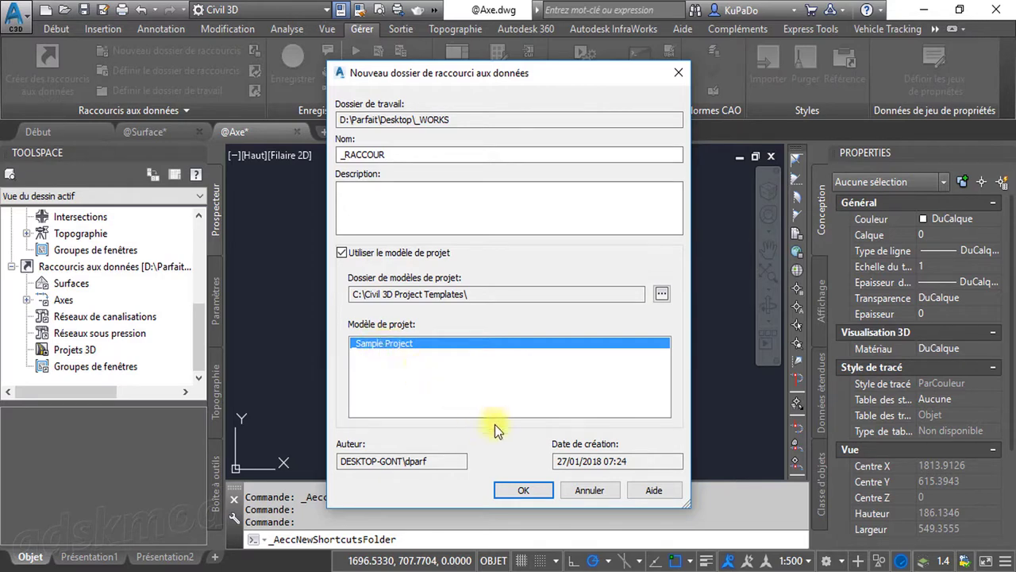
pyautogui.click(524, 491)
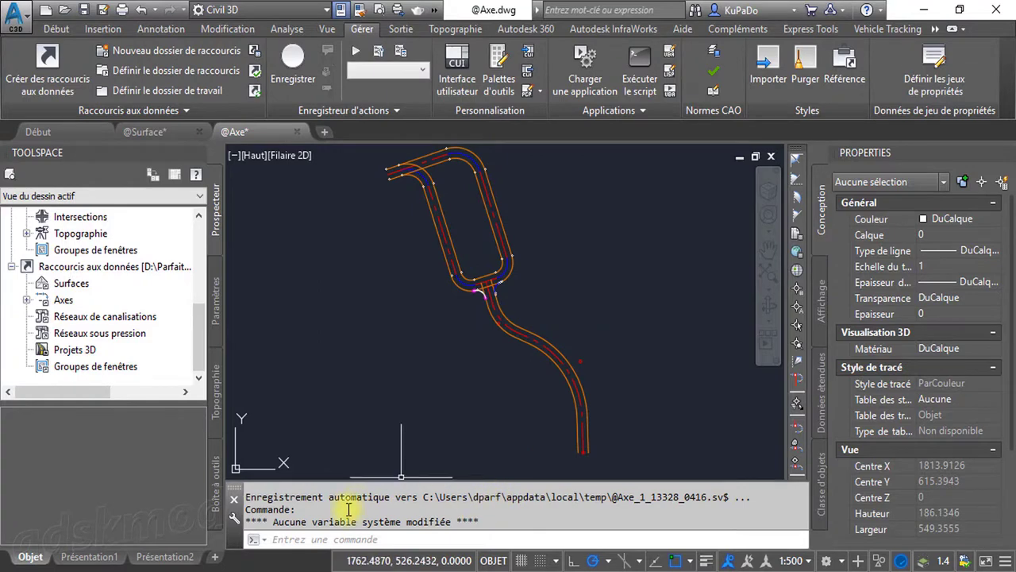
# - Examine the new _RACCOUR folder in _WORKS and its Source Drawings subfolder in File Explorer, ending back in Civil 3D
pyautogui.click(205, 571)
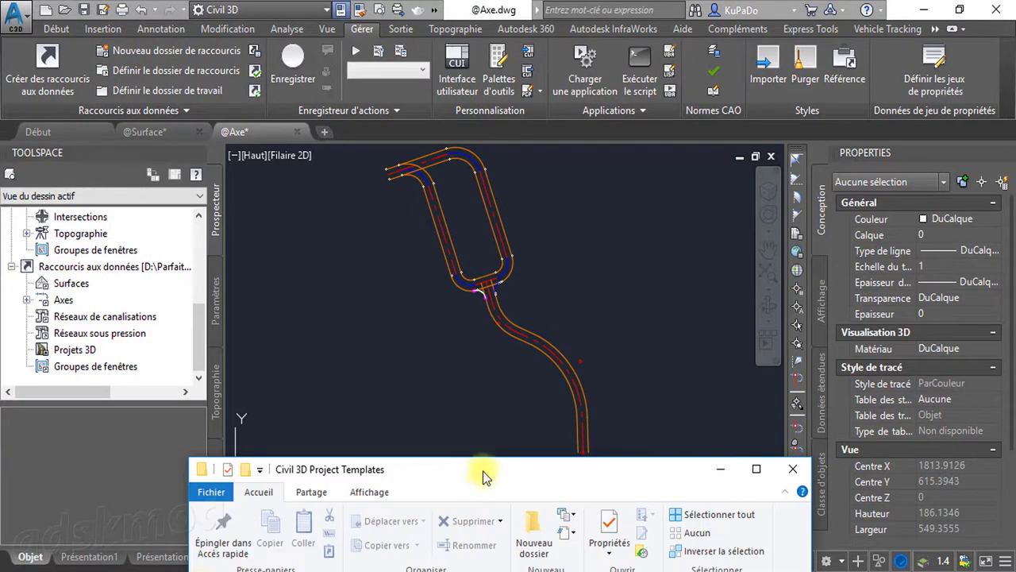
pyautogui.moveTo(486, 477); pyautogui.dragTo(474, 52)
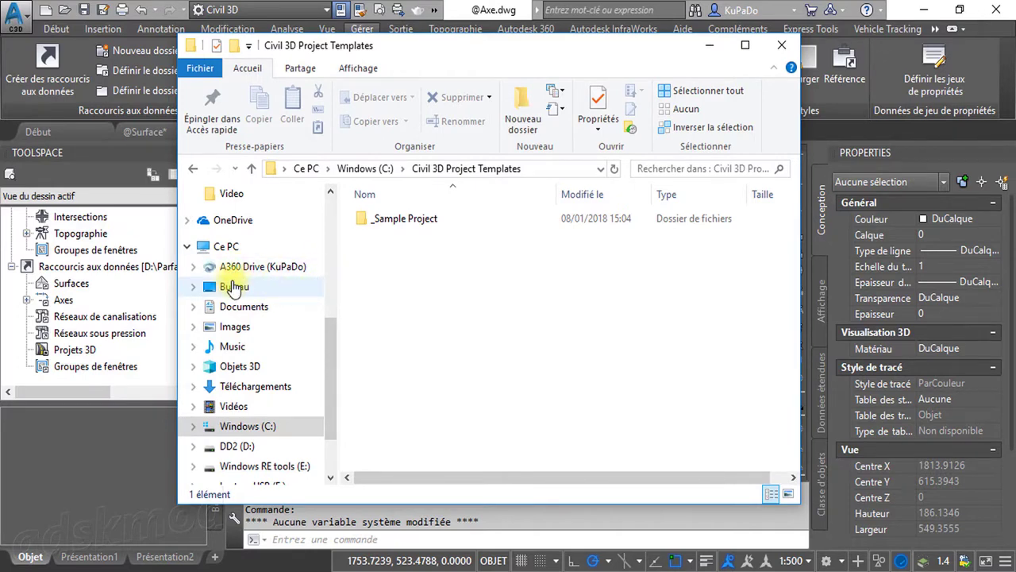
pyautogui.click(234, 287)
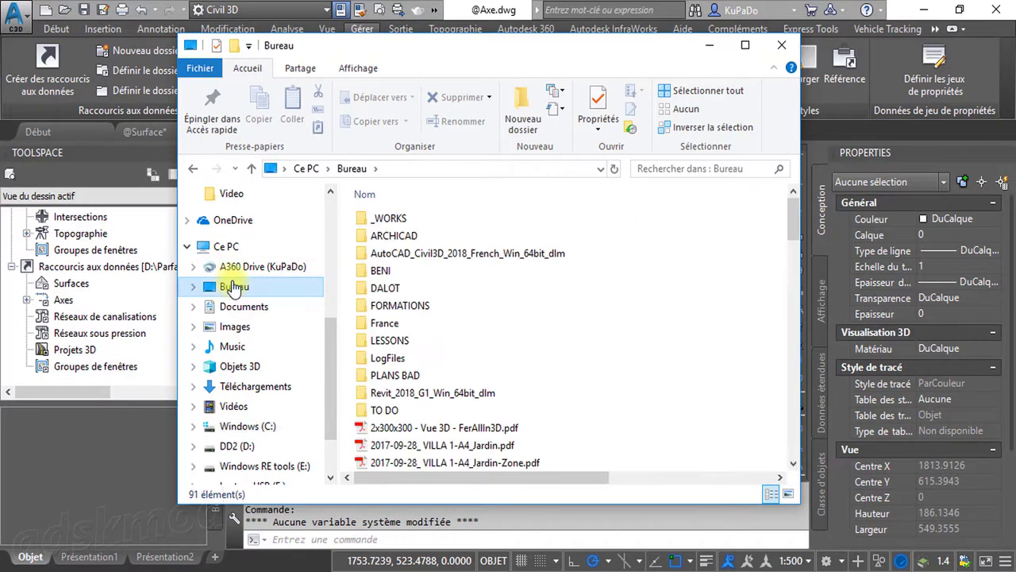
pyautogui.doubleClick(391, 219)
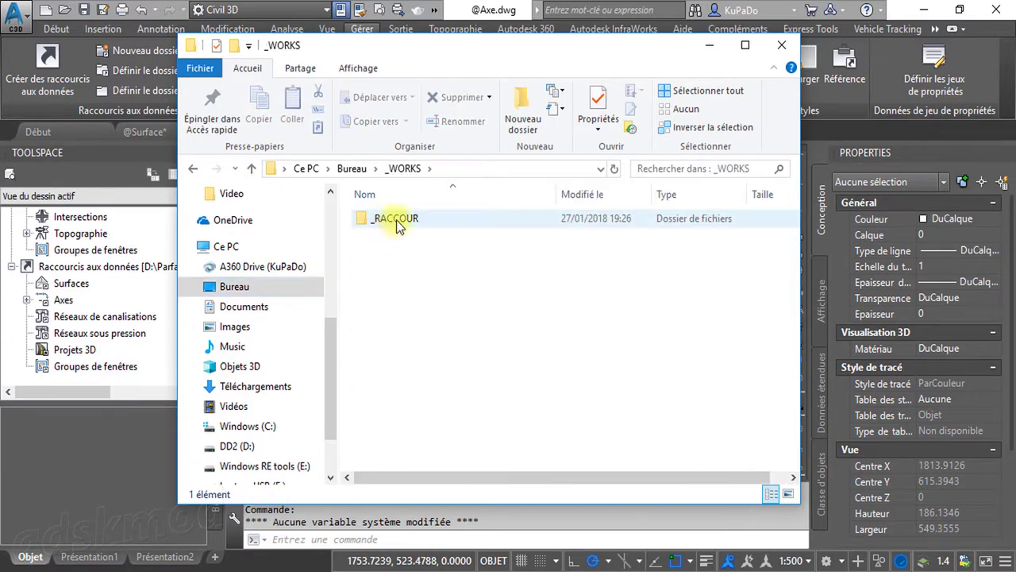
pyautogui.doubleClick(397, 222)
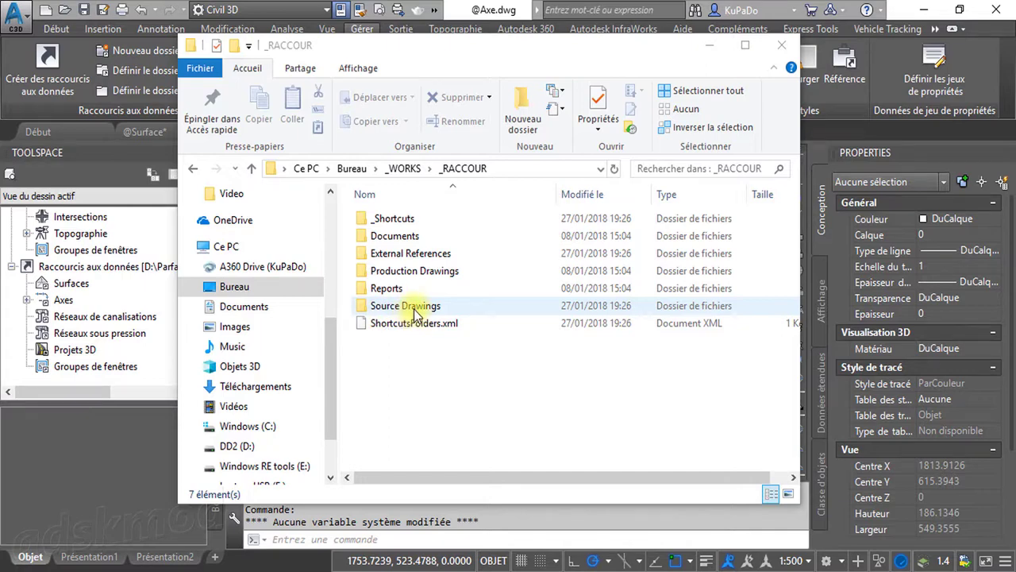
pyautogui.doubleClick(414, 310)
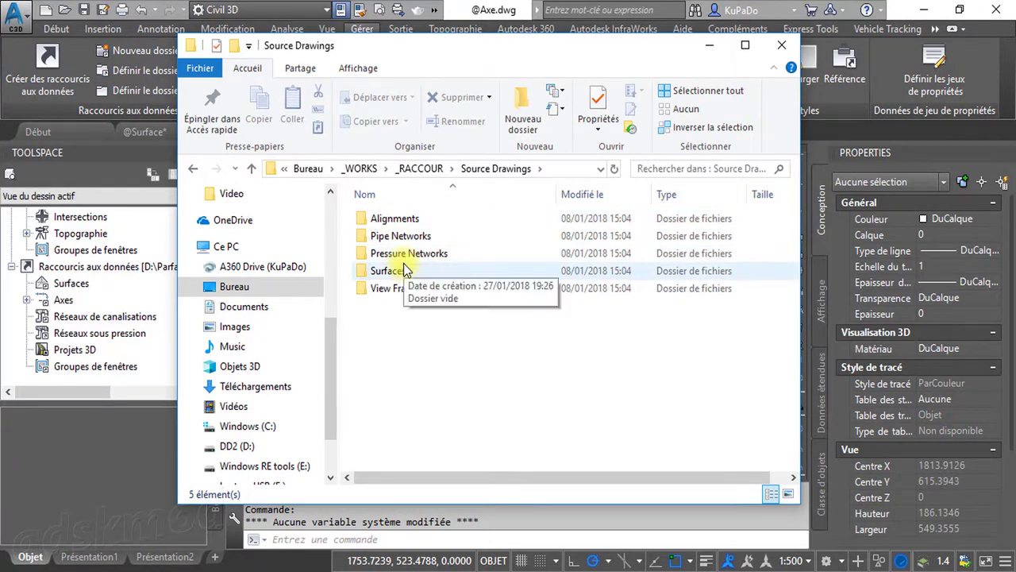
pyautogui.click(411, 173)
pyautogui.click(403, 168)
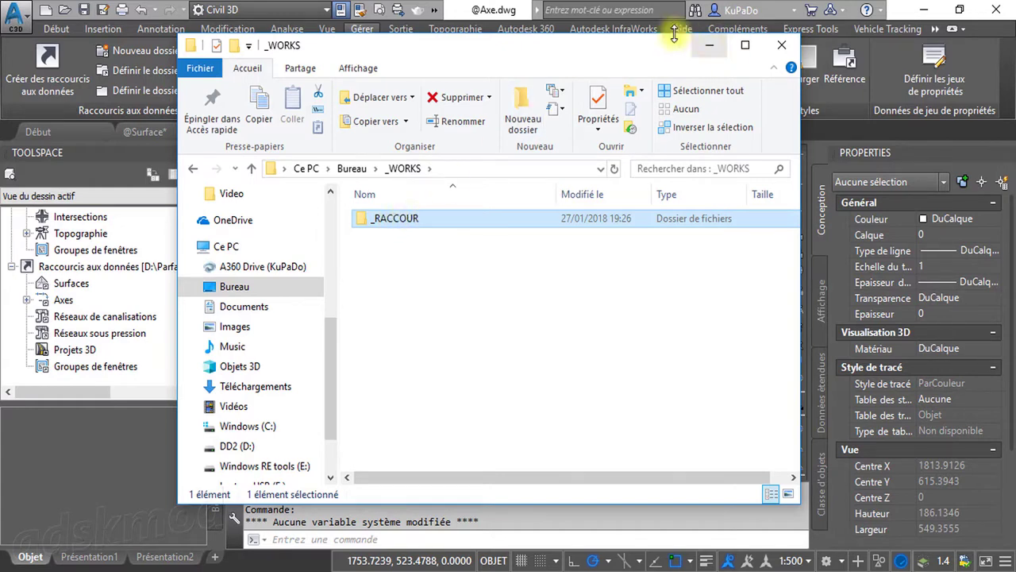
pyautogui.click(472, 11)
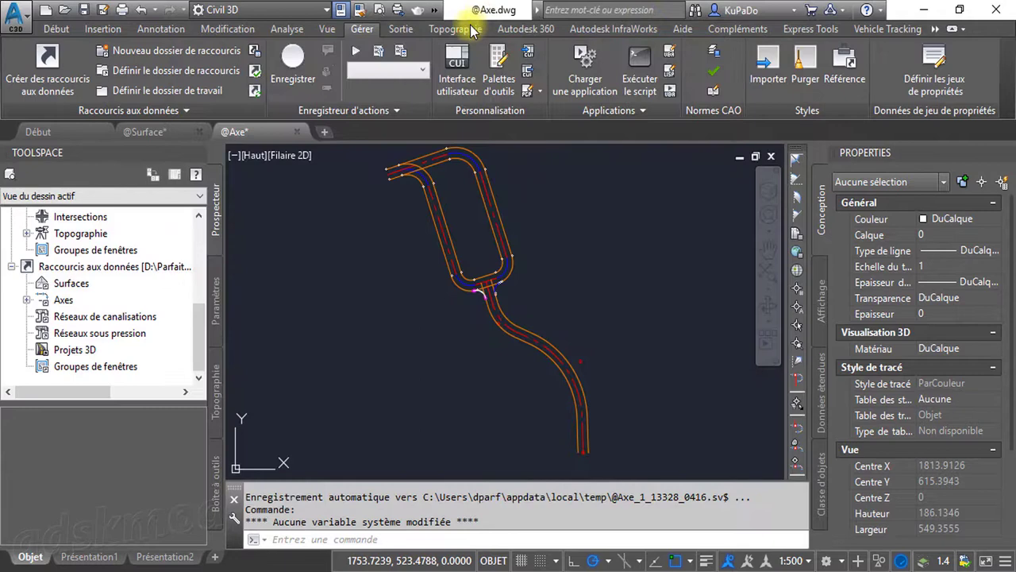
# - Create another data-shortcut folder without a project template, trying the name _RACS first and naming it _RAC instead
pyautogui.click(175, 54)
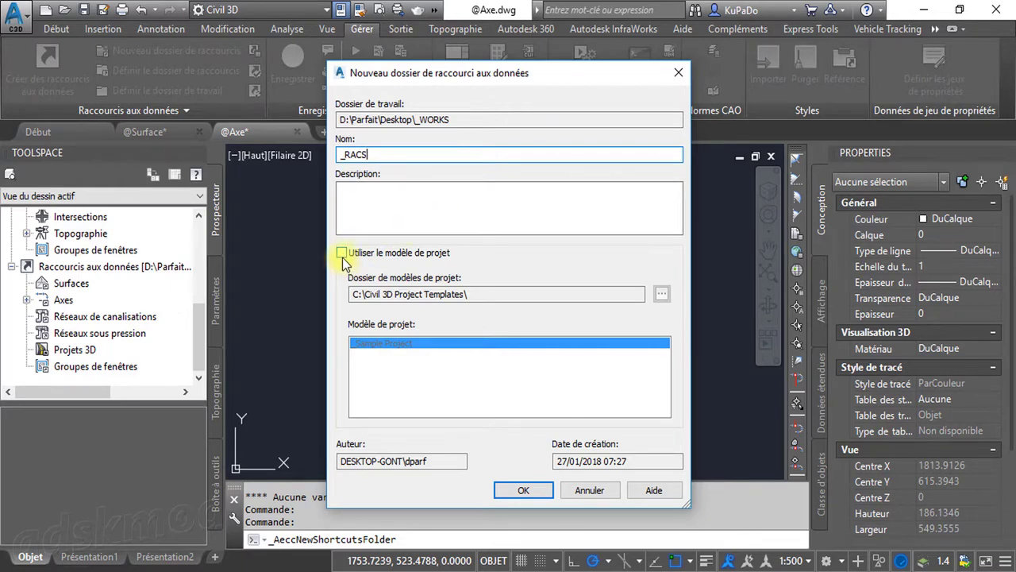
pyautogui.click(534, 492)
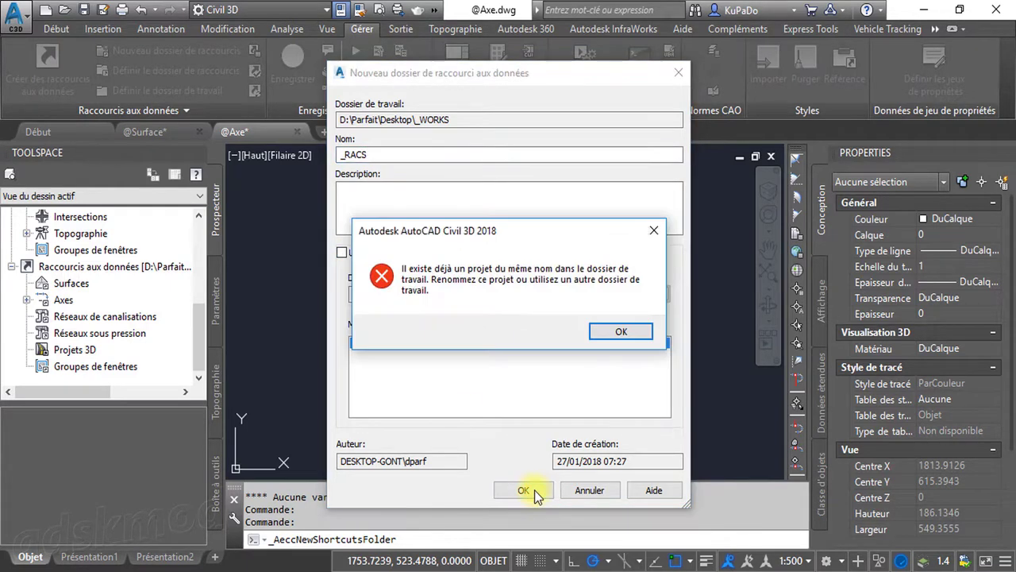
pyautogui.click(613, 330)
pyautogui.click(372, 158)
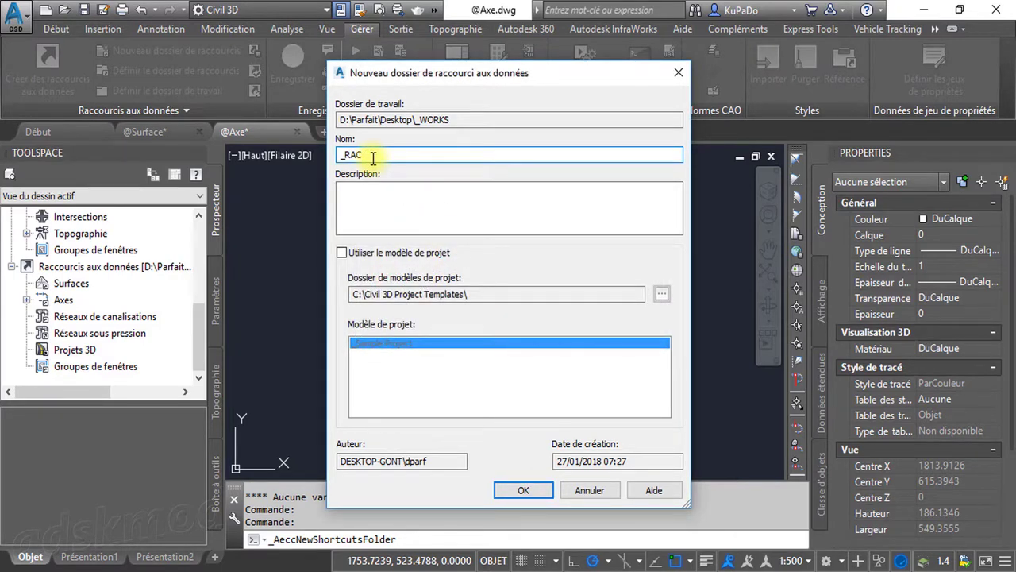
pyautogui.click(531, 491)
# - Look at the shortcut folders in _WORKS in File Explorer and open _RACCOUR to view its subfolders
pyautogui.click(270, 571)
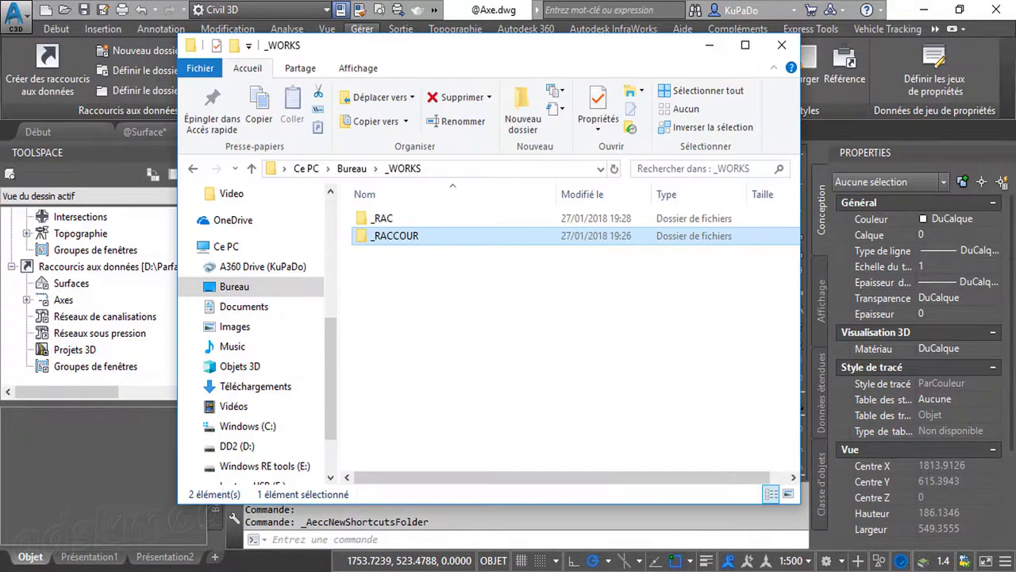
pyautogui.click(400, 266)
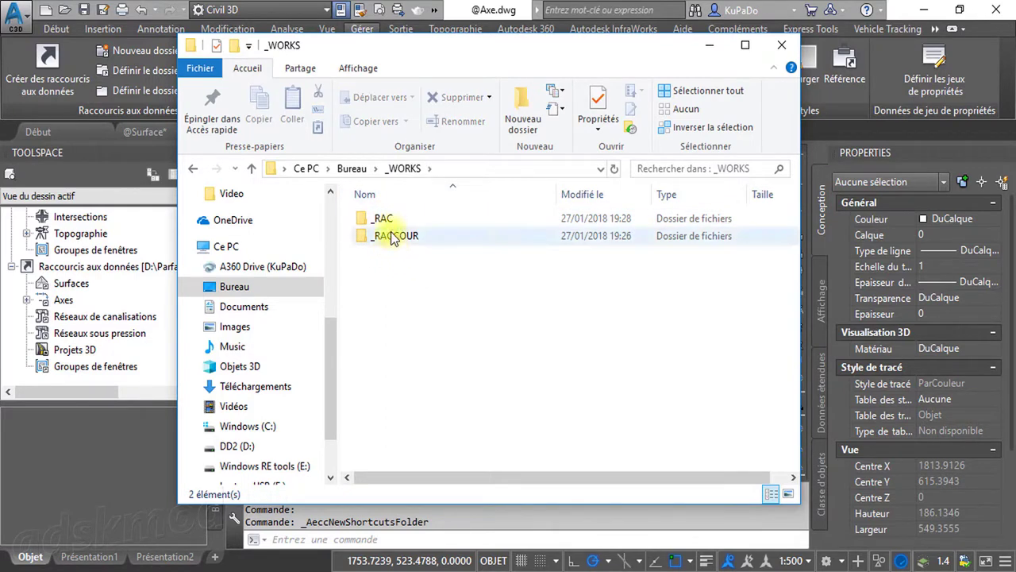
pyautogui.doubleClick(393, 241)
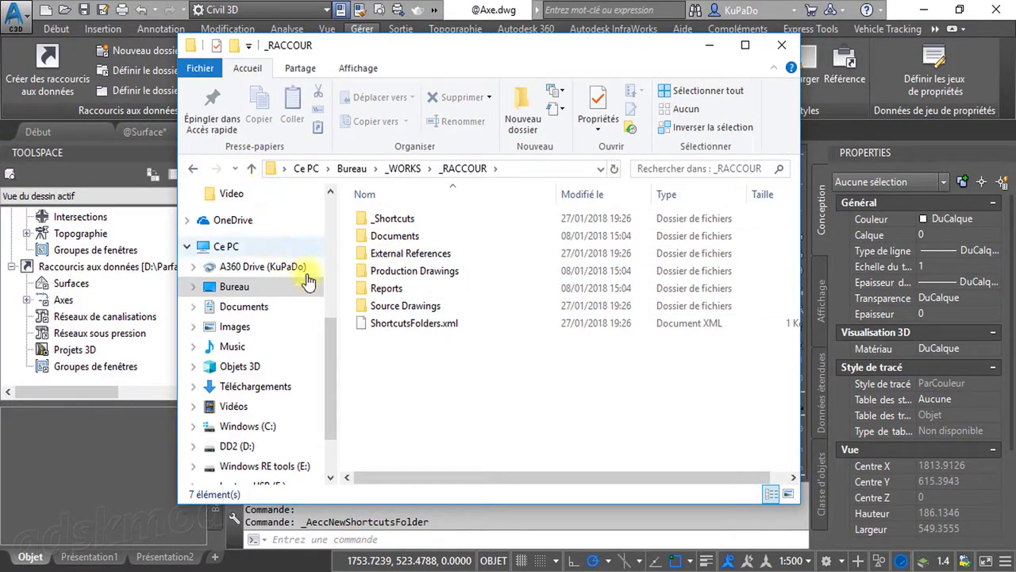
# - Open a second File Explorer window and tile it side by side with the _RACCOUR window
pyautogui.rightClick(202, 571)
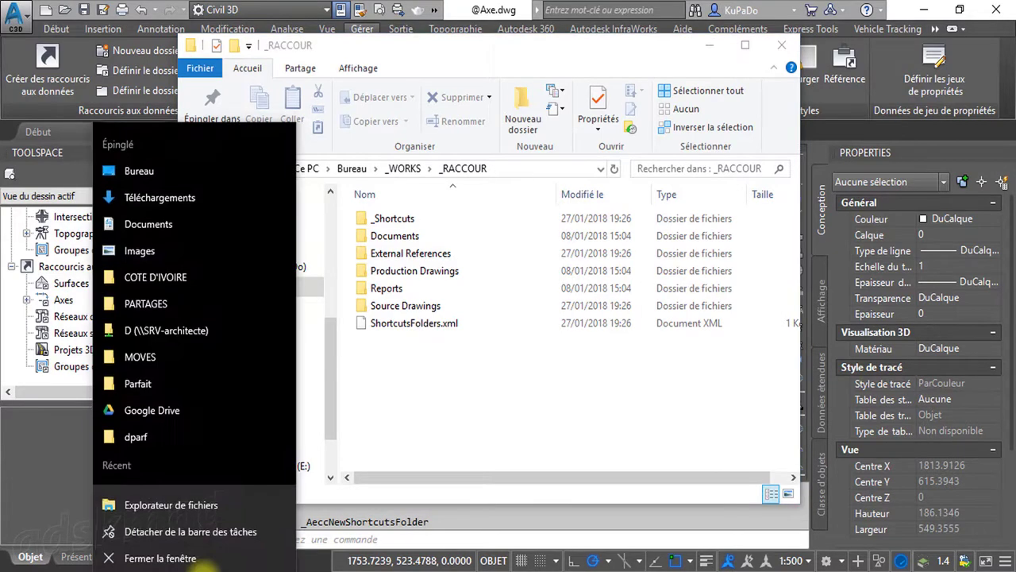
pyautogui.click(204, 504)
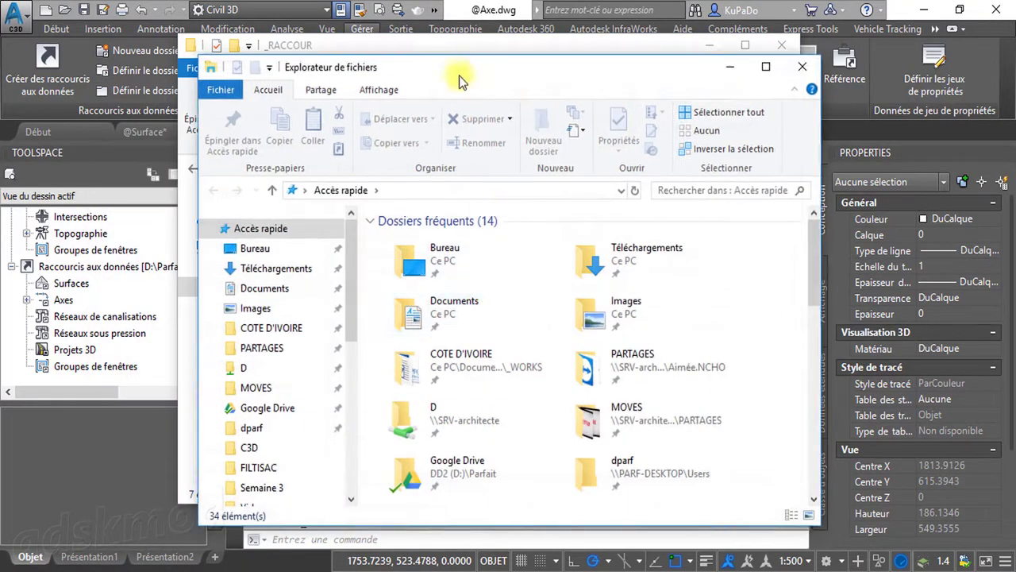
pyautogui.moveTo(461, 69); pyautogui.dragTo(723, 68)
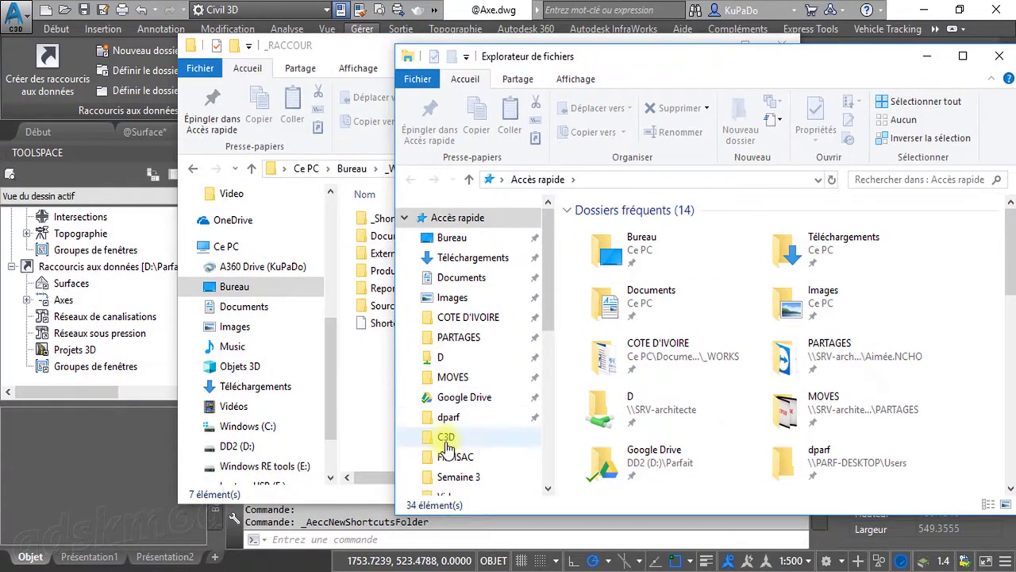
pyautogui.moveTo(367, 48); pyautogui.dragTo(1, 47)
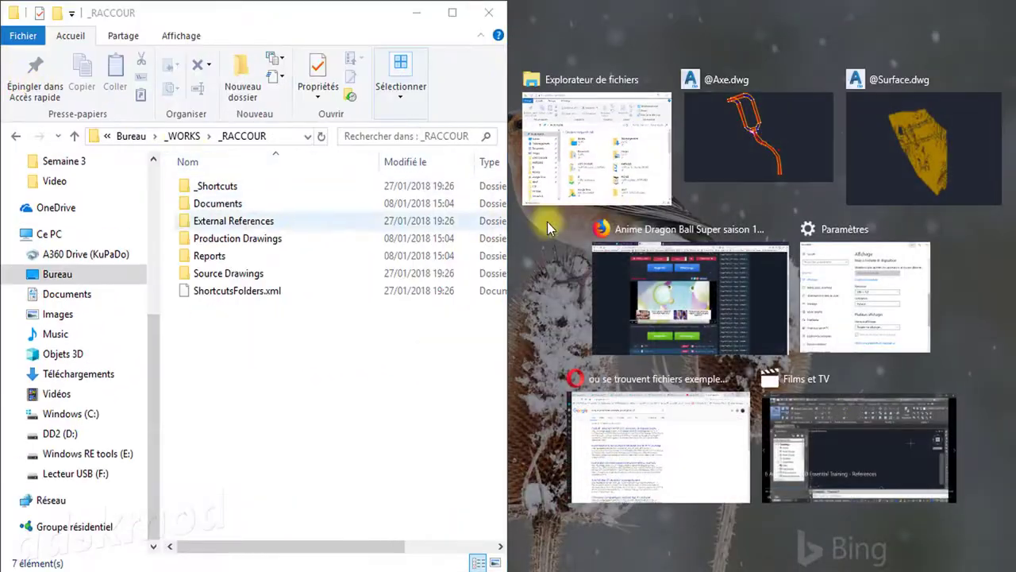
pyautogui.click(601, 139)
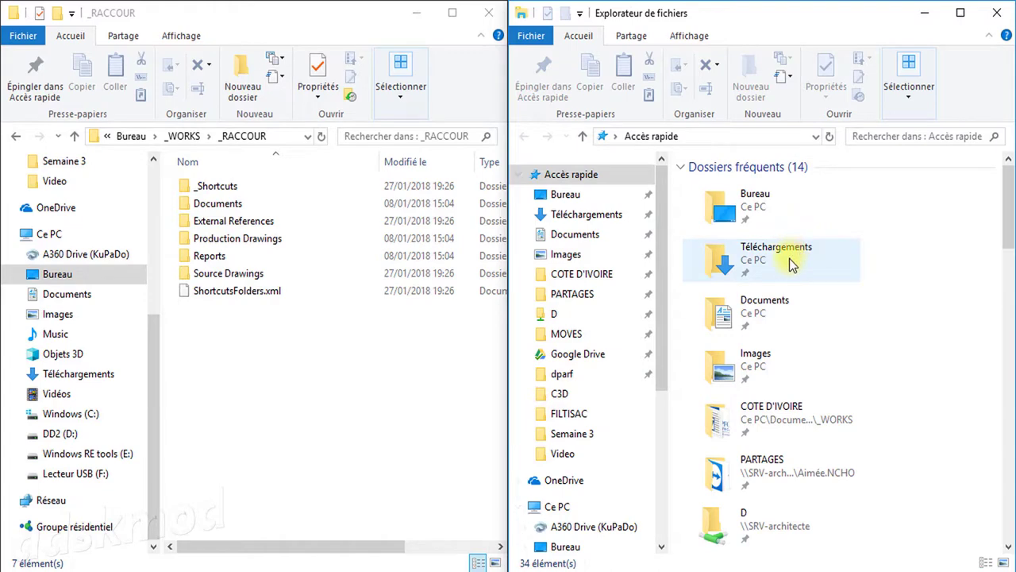
# - Open the _Sample Project folder in C:\Civil 3D Project Templates to compare its structure with _RACCOUR
pyautogui.scroll(-4, 580, 481)
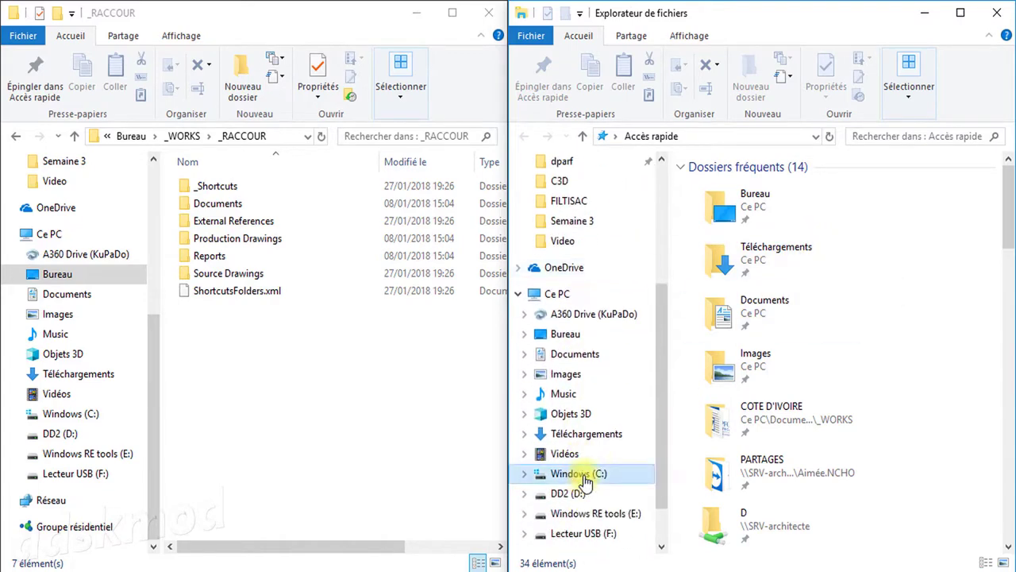
pyautogui.click(588, 474)
pyautogui.click(759, 207)
pyautogui.doubleClick(759, 207)
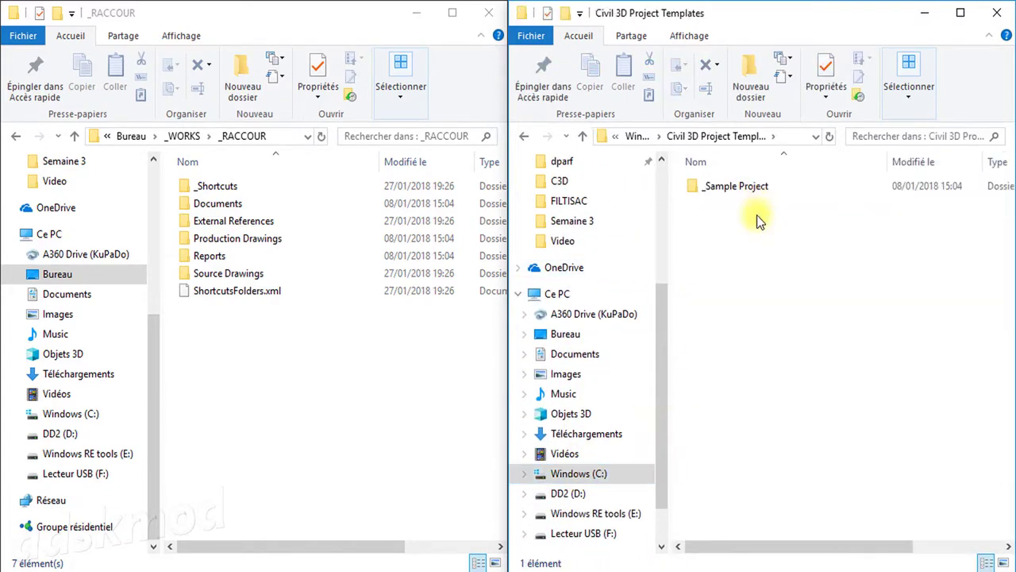
pyautogui.doubleClick(749, 187)
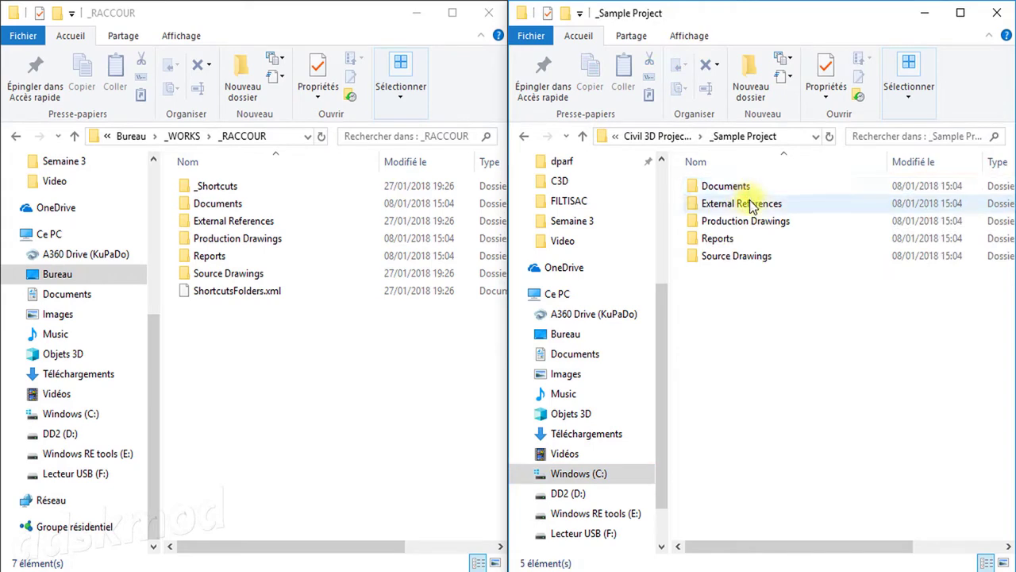
# - Examine the Source Drawings subfolders in _Sample Project and the contents of the _Shortcuts folder in _RAC
pyautogui.doubleClick(745, 257)
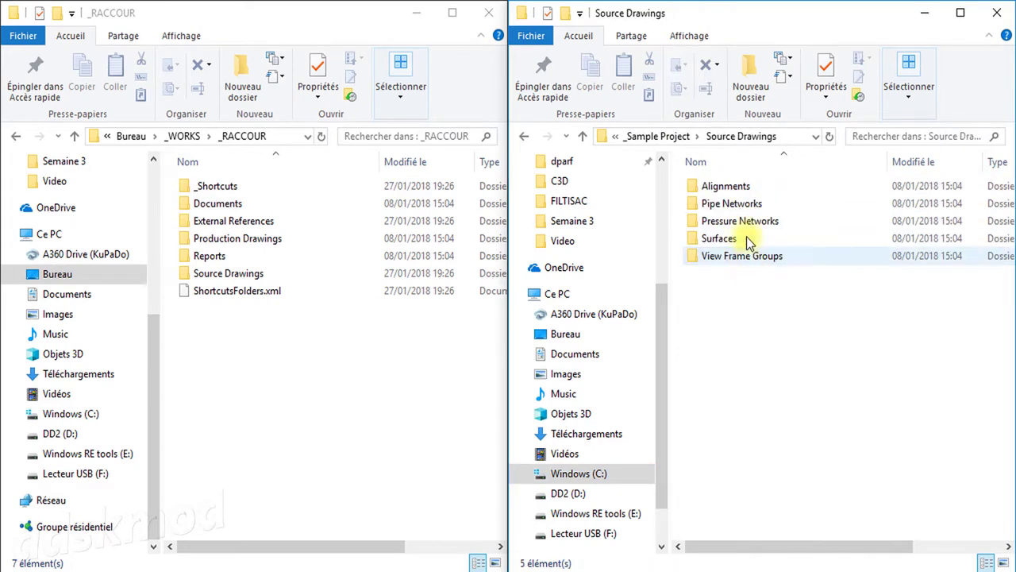
pyautogui.click(665, 139)
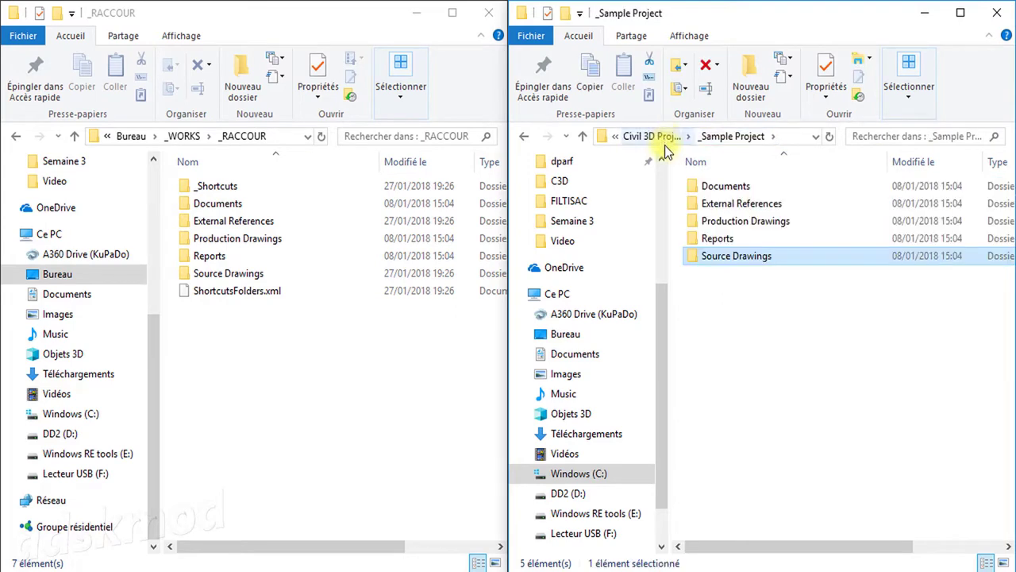
pyautogui.click(184, 138)
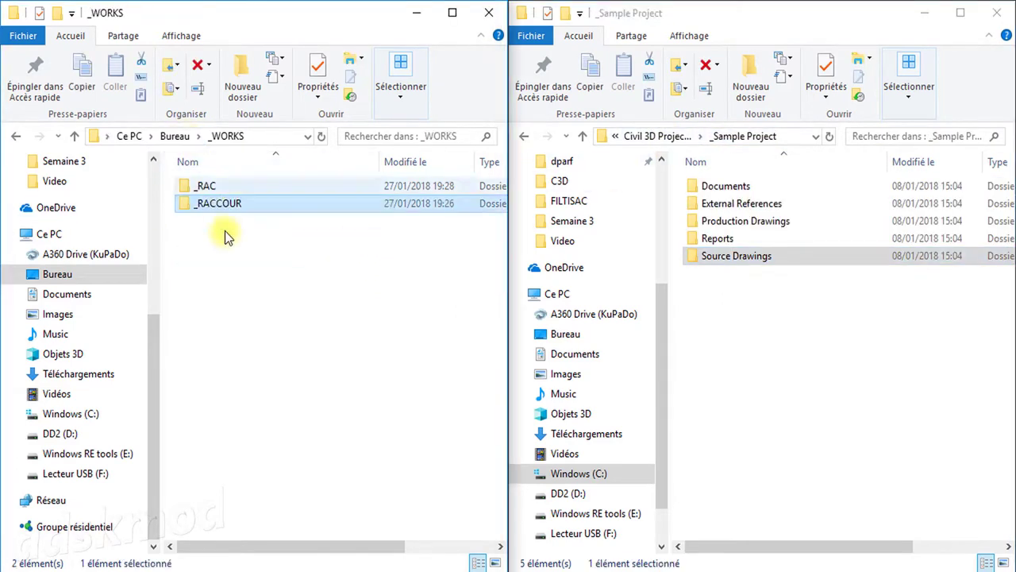
pyautogui.doubleClick(208, 187)
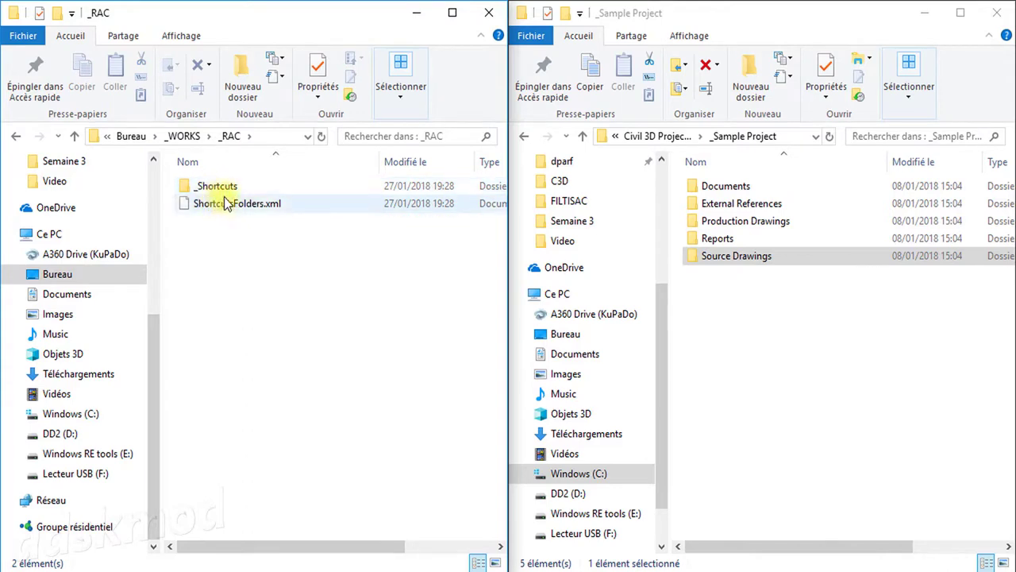
pyautogui.doubleClick(221, 190)
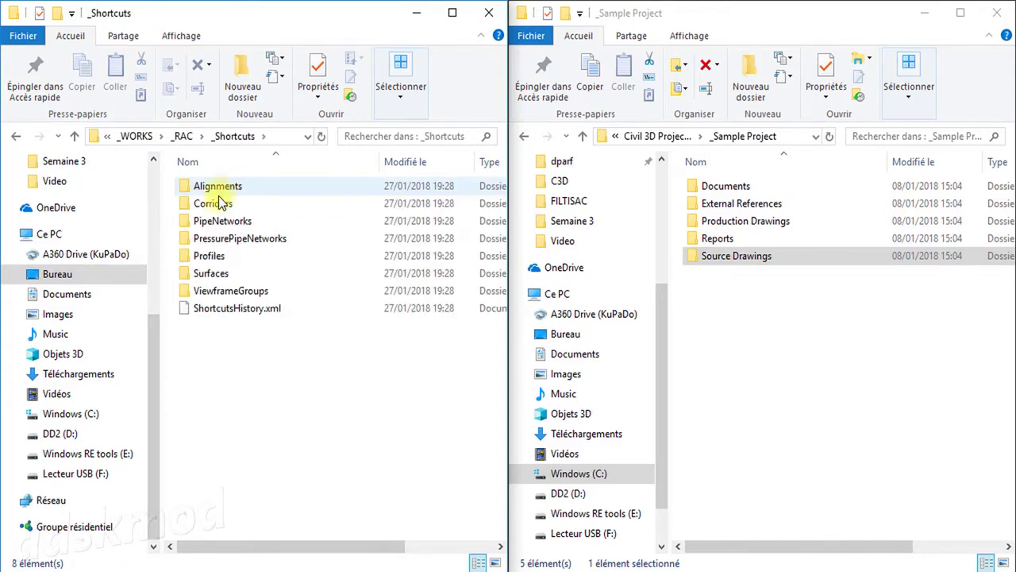
pyautogui.click(182, 136)
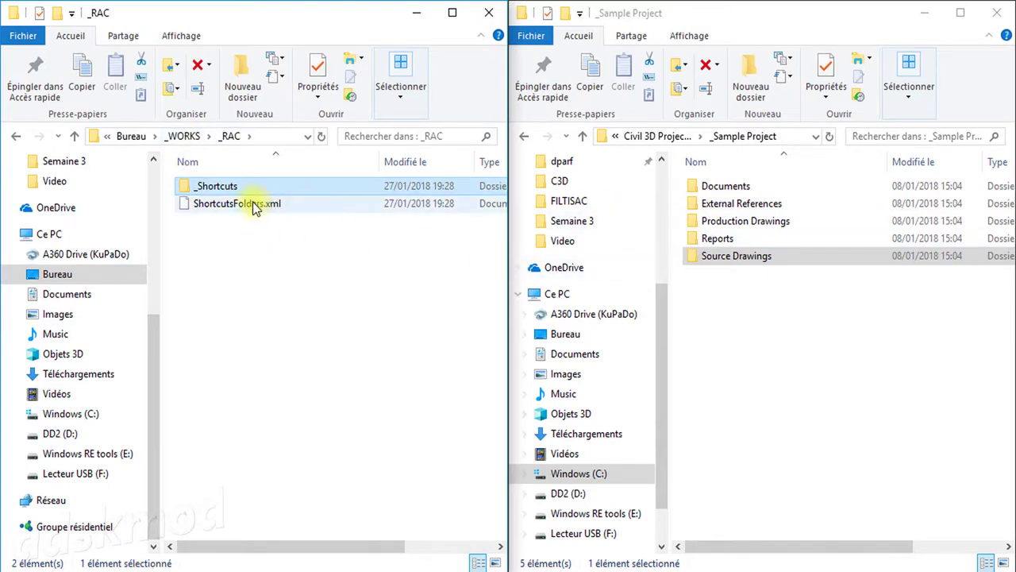
# - Examine the contents of the _Shortcuts folder in _RACCOUR for comparison and return to the _WORKS folder
pyautogui.click(184, 136)
pyautogui.doubleClick(208, 205)
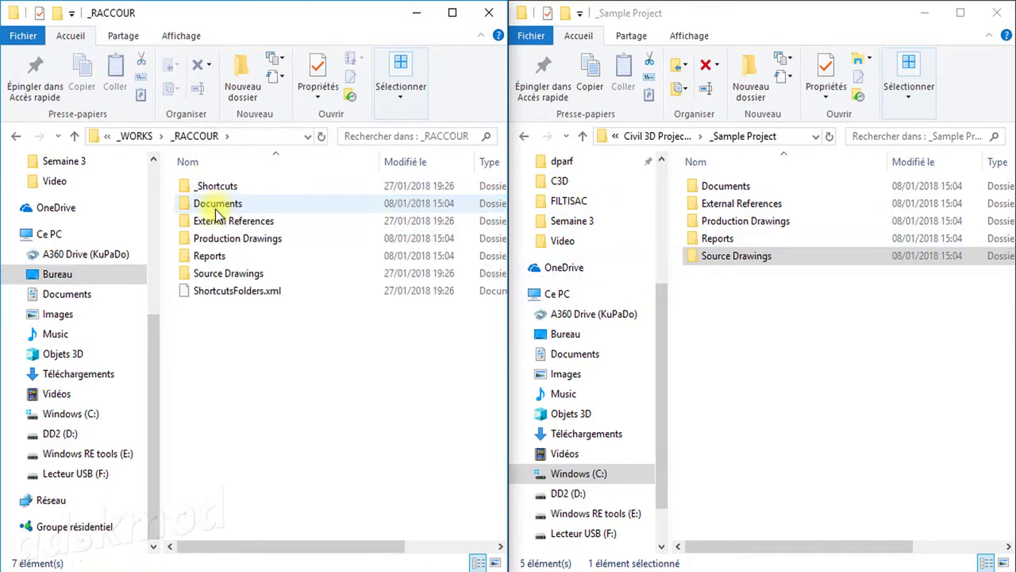
pyautogui.doubleClick(216, 185)
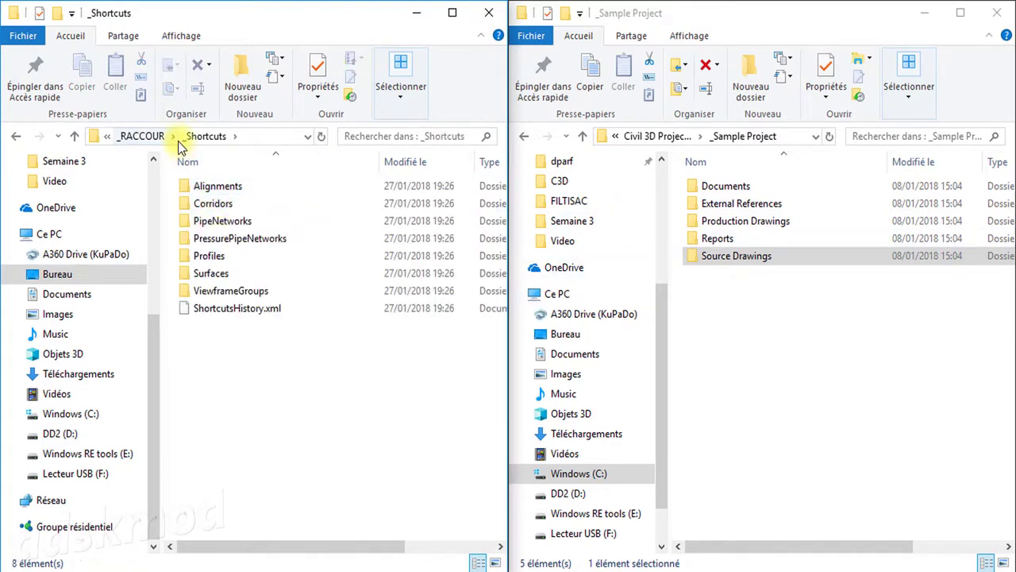
pyautogui.click(144, 137)
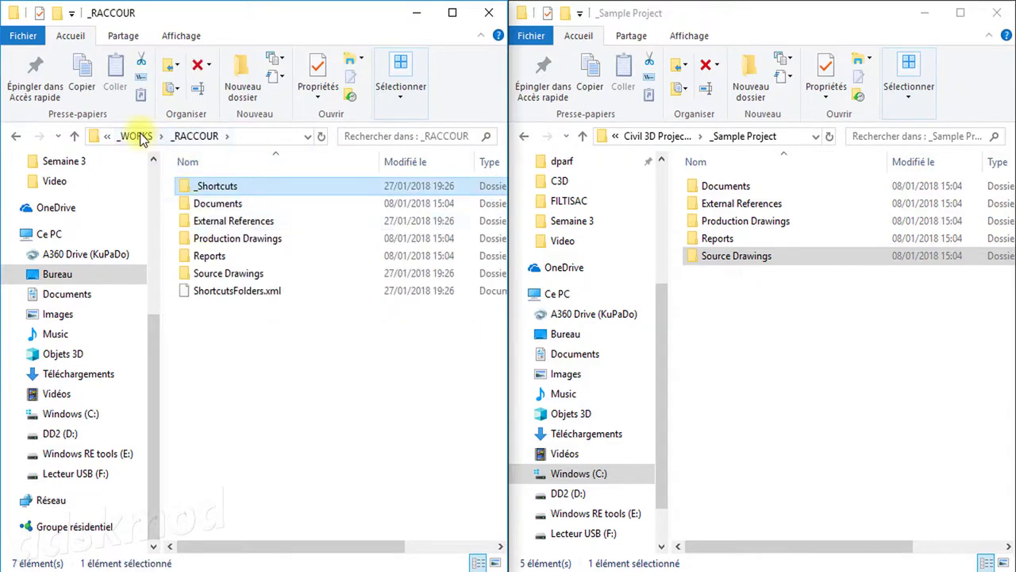
pyautogui.click(136, 135)
pyautogui.click(247, 268)
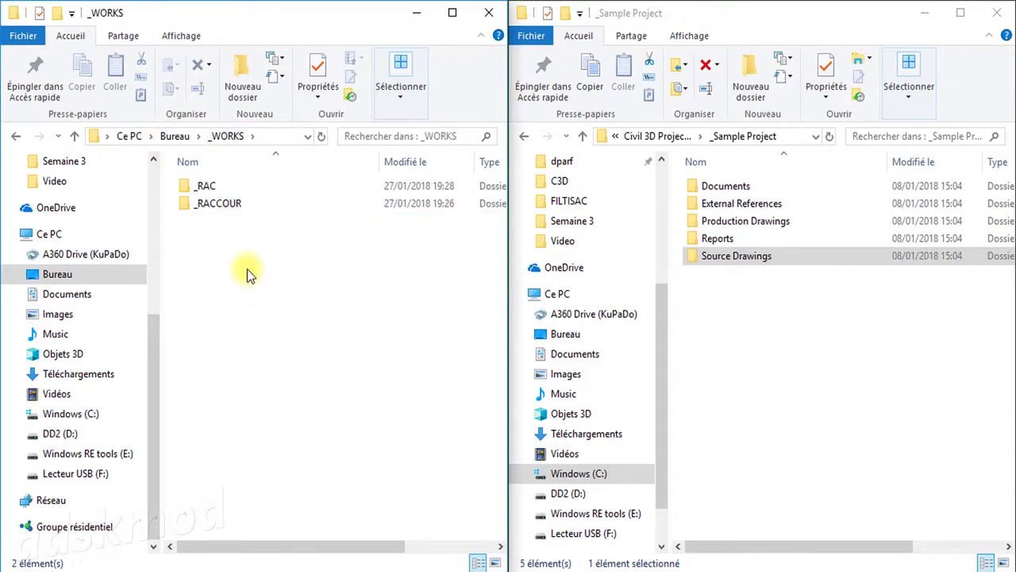
# - Compare the top-level contents of the _RAC and _RACCOUR folders and return to _WORKS
pyautogui.doubleClick(216, 186)
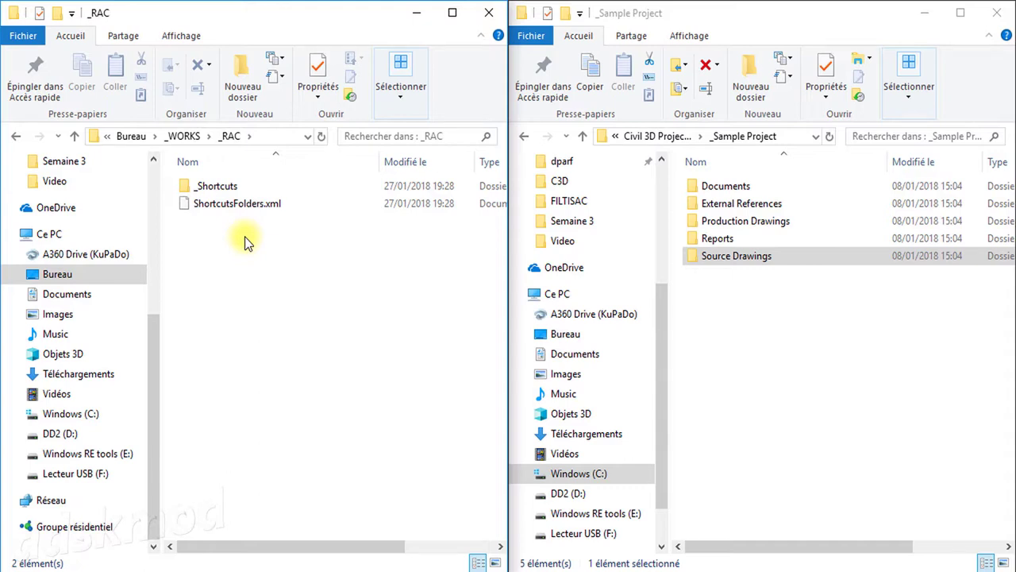
pyautogui.click(14, 137)
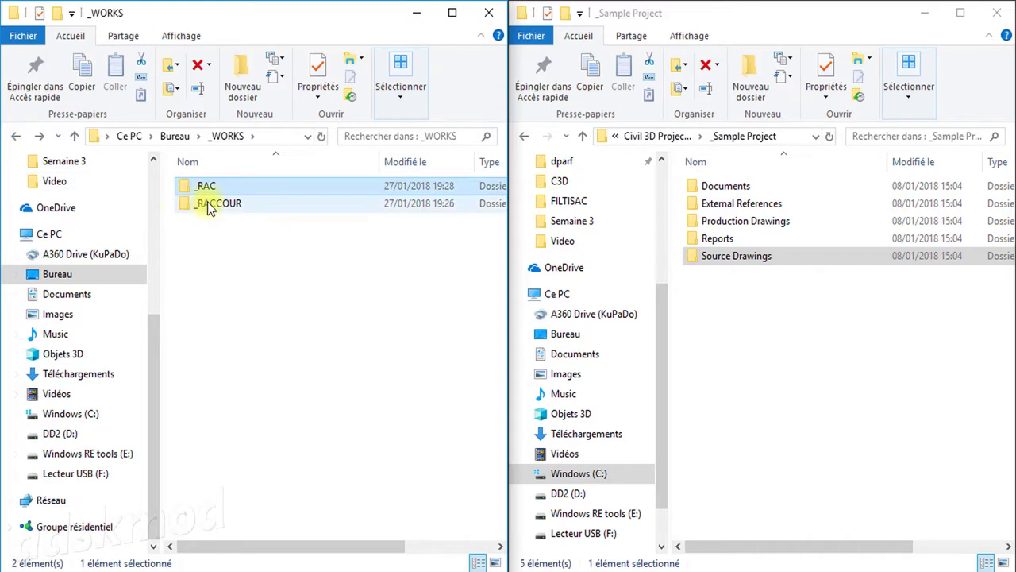
pyautogui.doubleClick(209, 205)
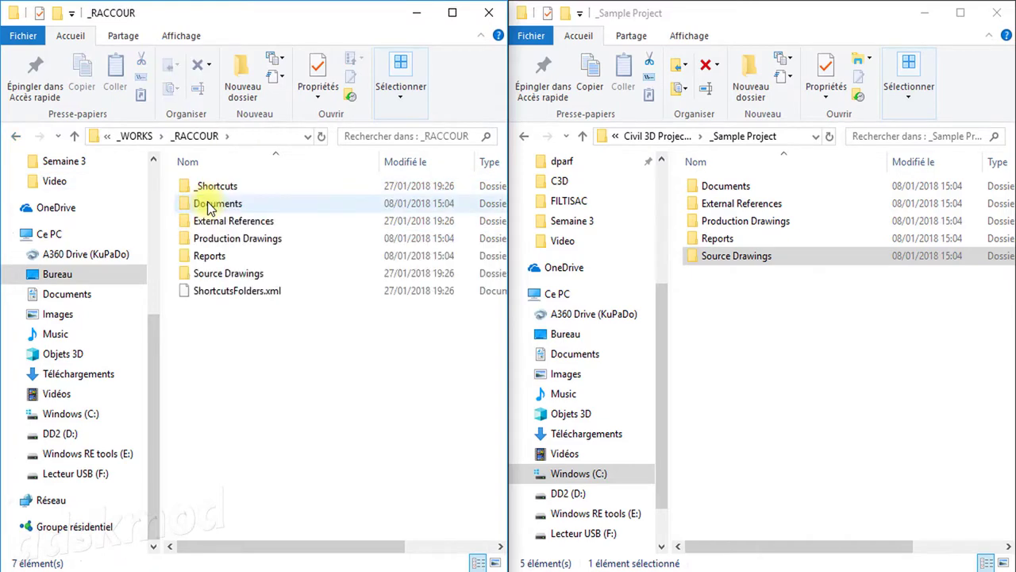
pyautogui.click(16, 136)
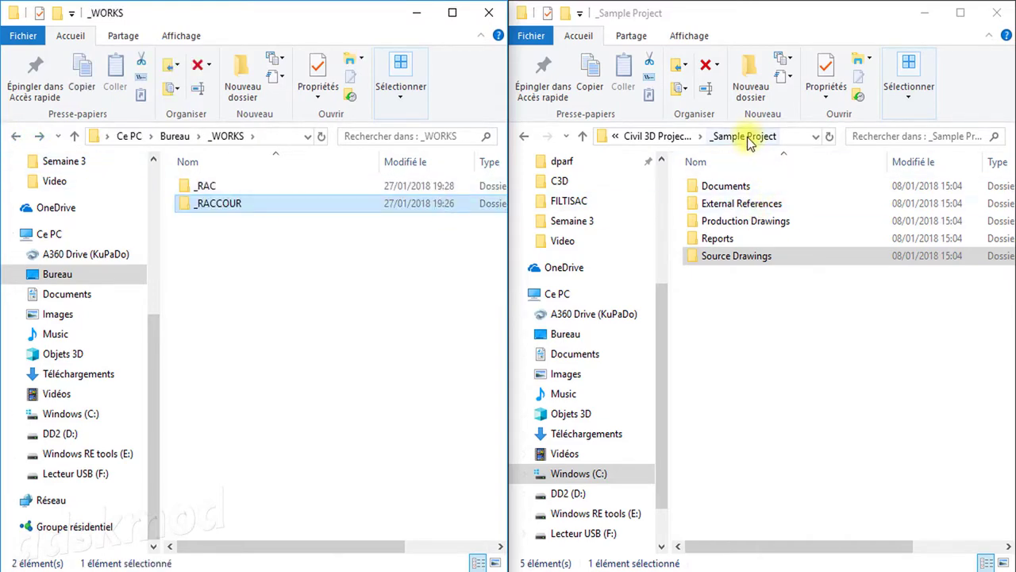
# - Duplicate the _Sample Project folder inside Civil 3D Project Templates
pyautogui.click(649, 138)
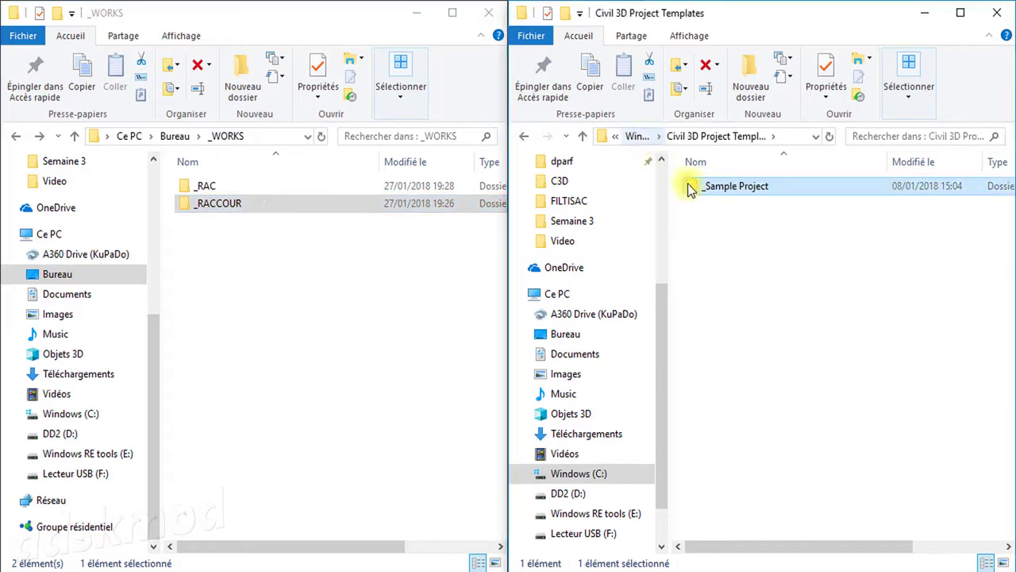
pyautogui.rightClick(733, 189)
pyautogui.click(805, 479)
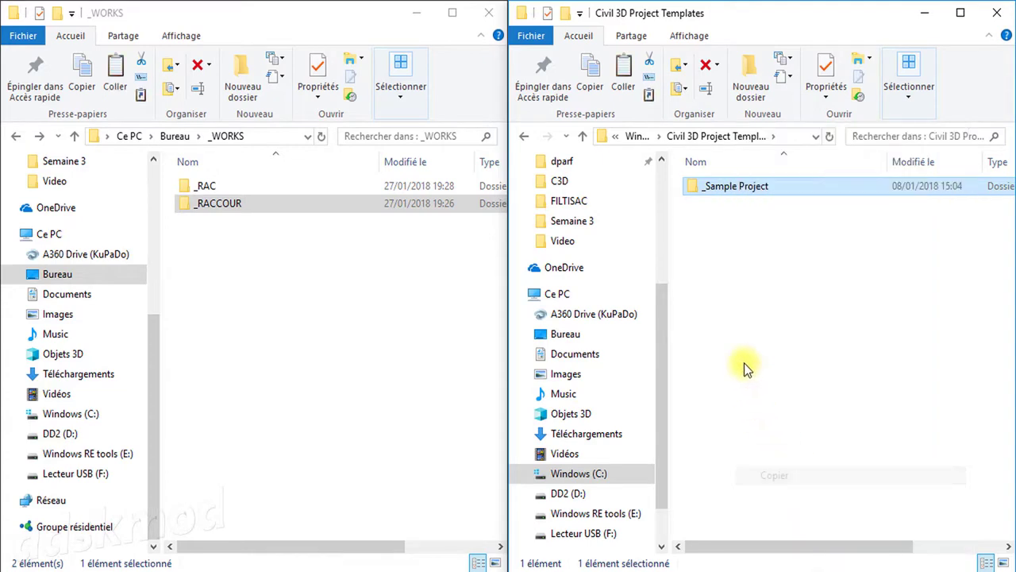
pyautogui.rightClick(741, 345)
pyautogui.click(793, 222)
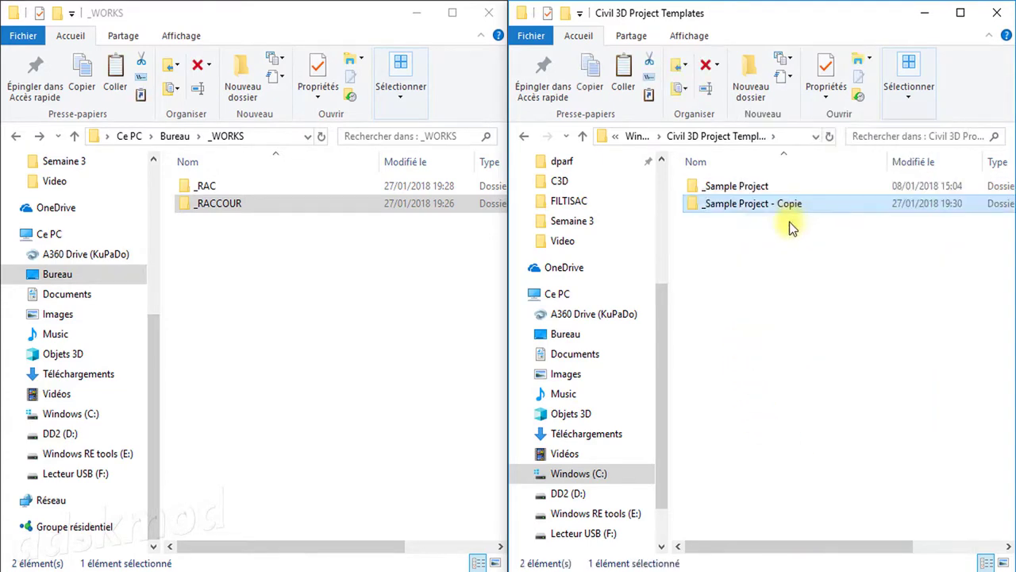
# - Rename the copied _Sample Project template folder to _Exemple
pyautogui.rightClick(733, 208)
pyautogui.click(786, 536)
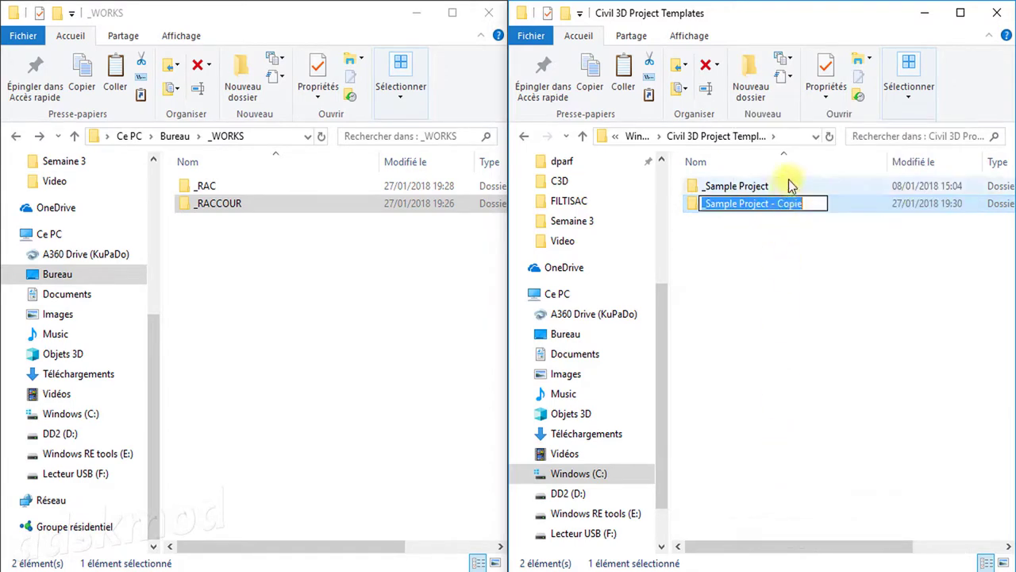
pyautogui.moveTo(809, 204); pyautogui.dragTo(710, 204)
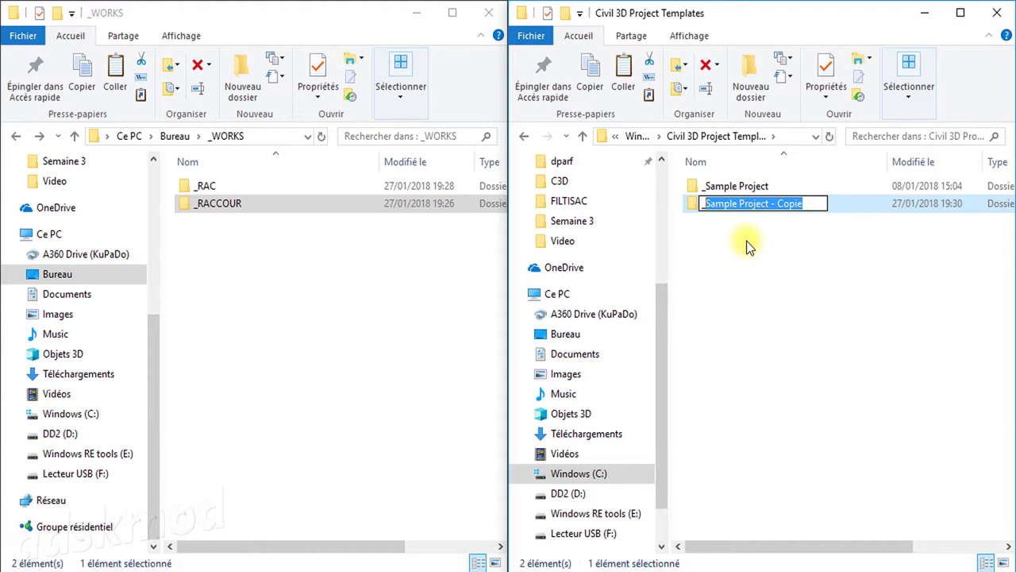
pyautogui.write('_Ex')
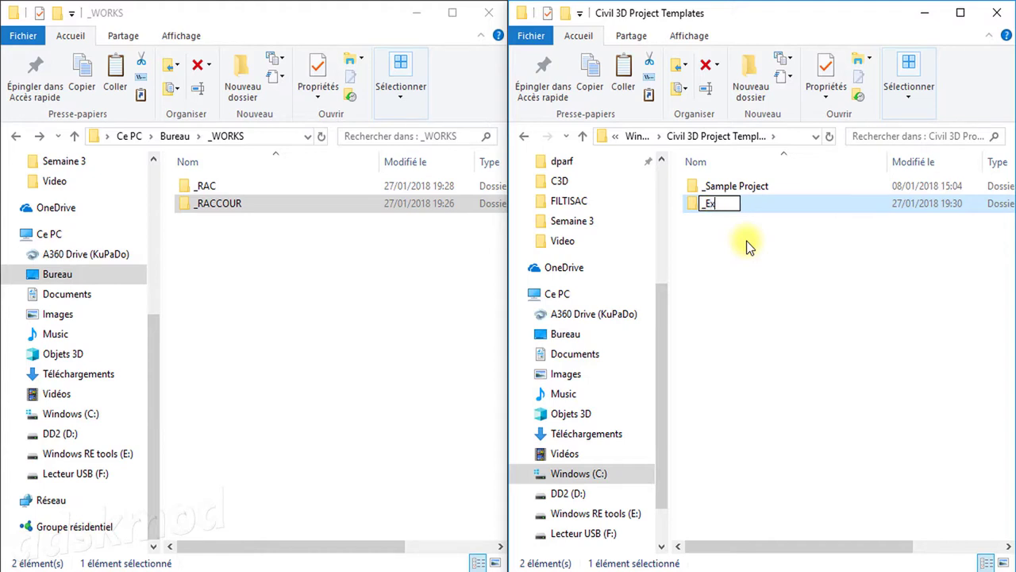
pyautogui.write('empl')
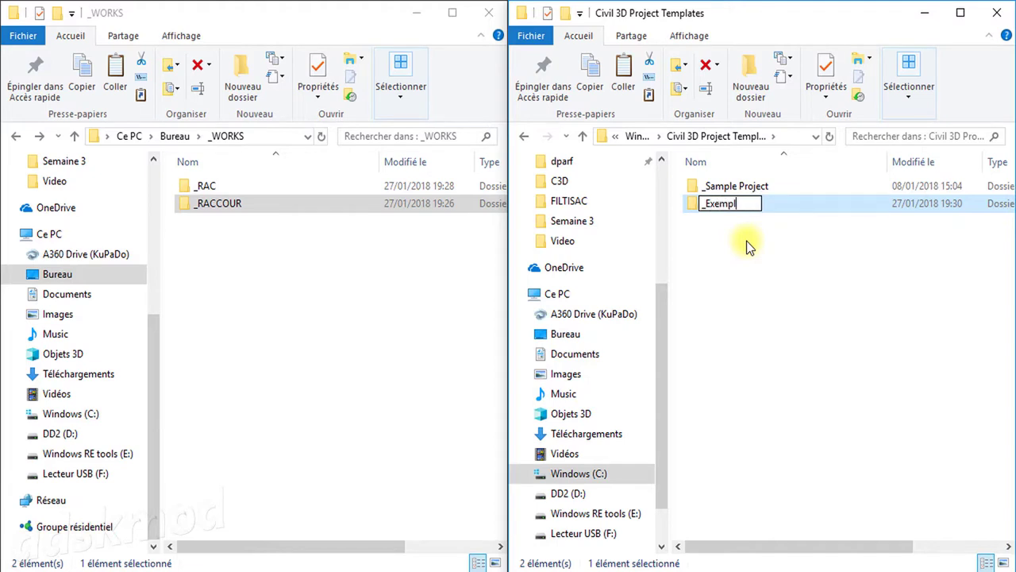
pyautogui.write('e')
pyautogui.click(747, 242)
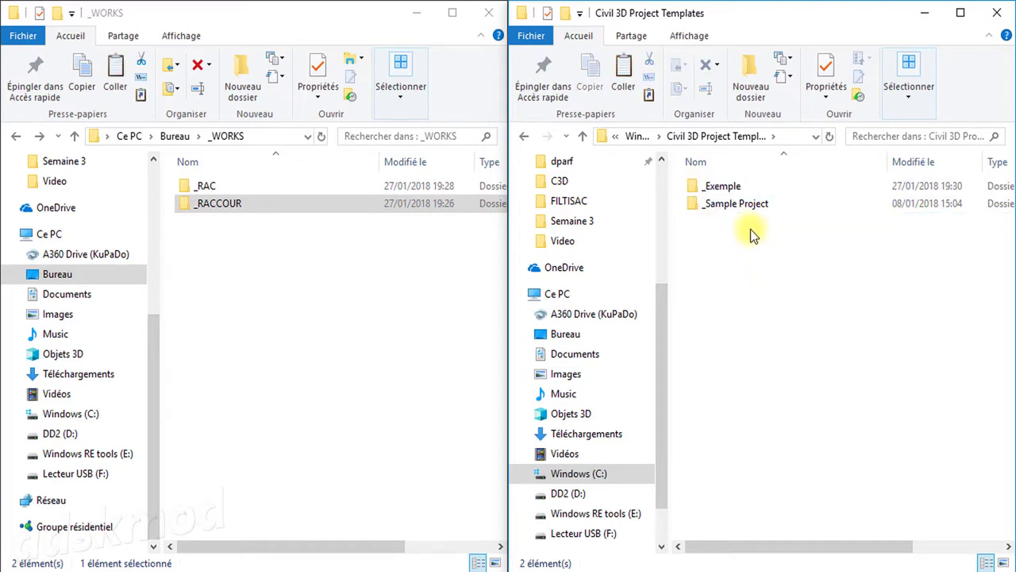
# - Open the _Exemple template folder and rename its External References subfolder to References Externes
pyautogui.doubleClick(727, 187)
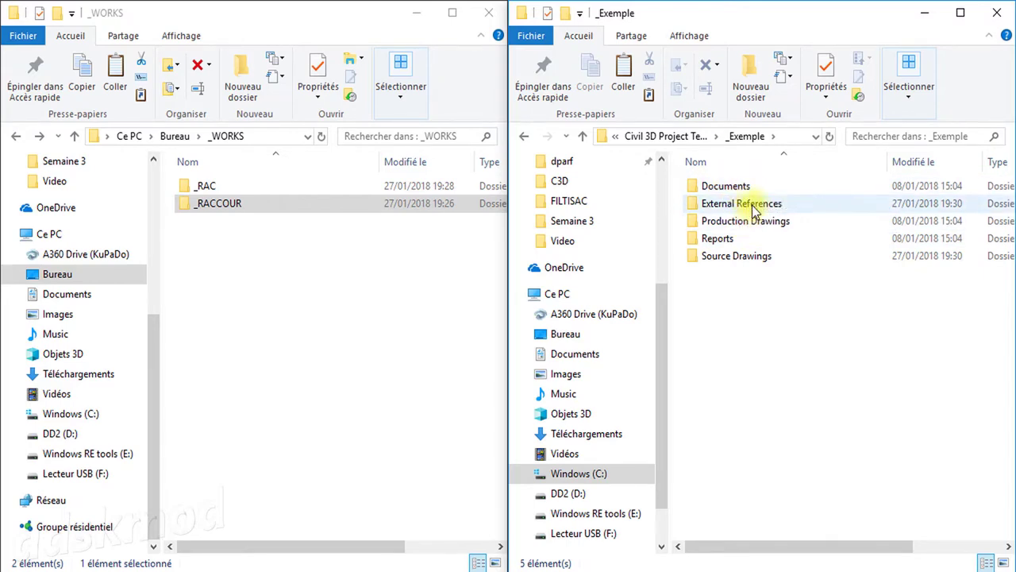
pyautogui.click(753, 208)
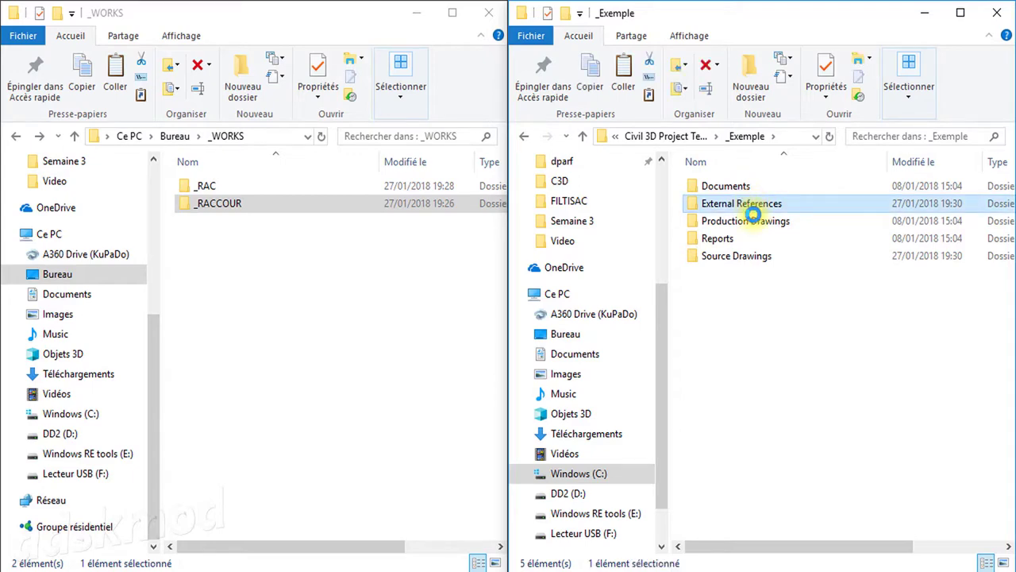
pyautogui.rightClick(753, 212)
pyautogui.click(818, 533)
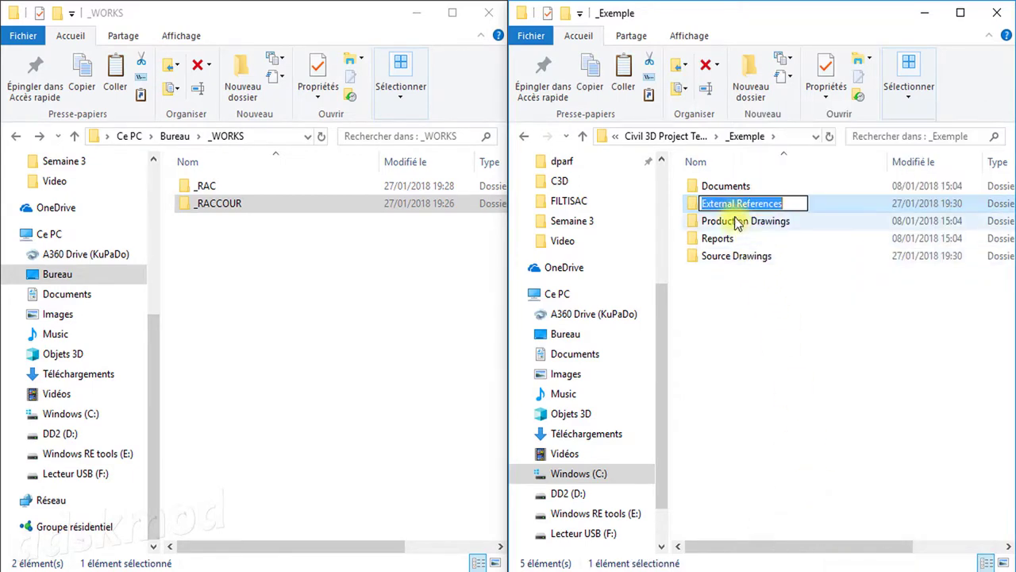
pyautogui.moveTo(736, 203); pyautogui.dragTo(688, 205)
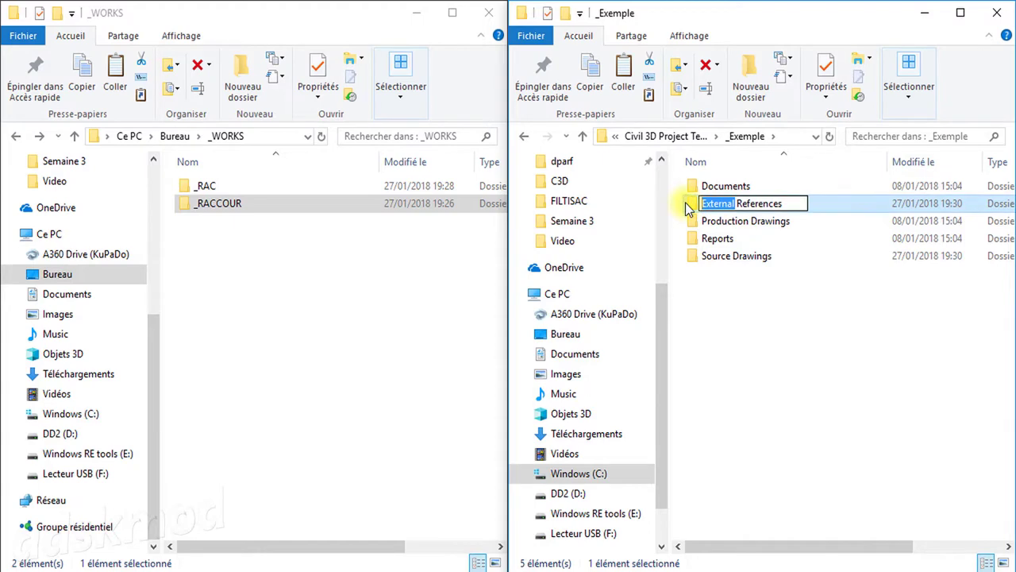
pyautogui.press('Delete')
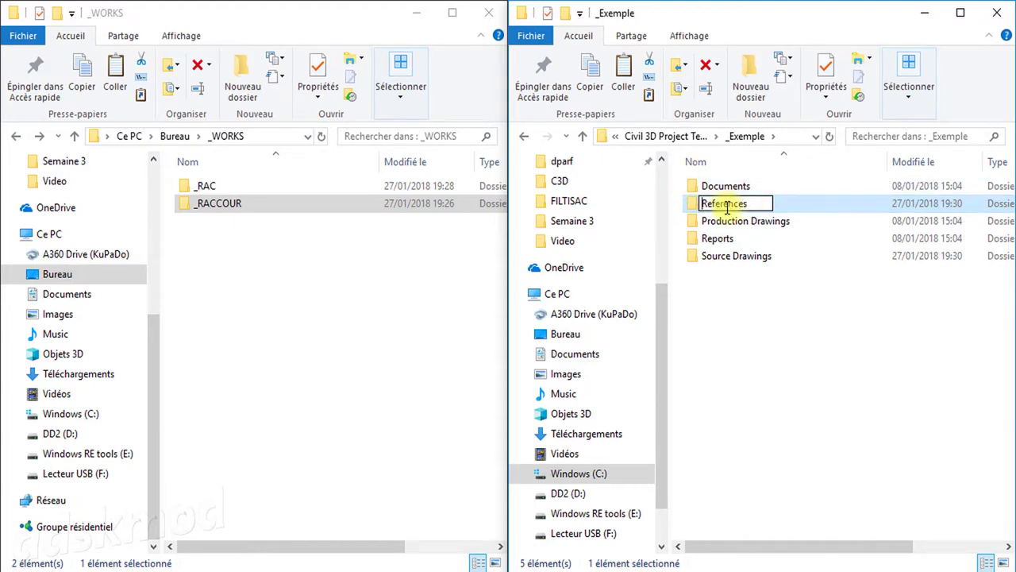
pyautogui.click(765, 205)
pyautogui.write('E')
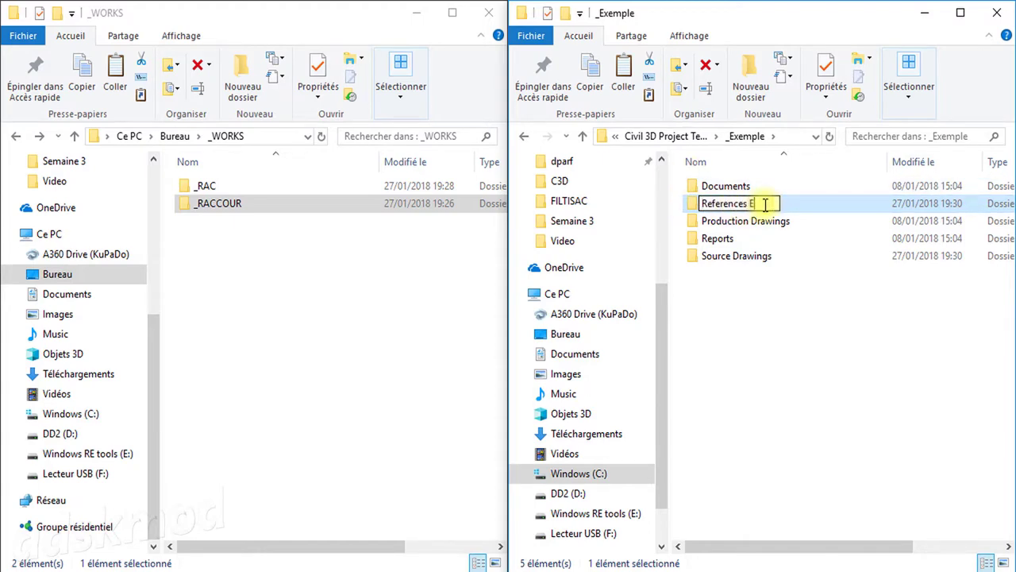
pyautogui.write('xternes')
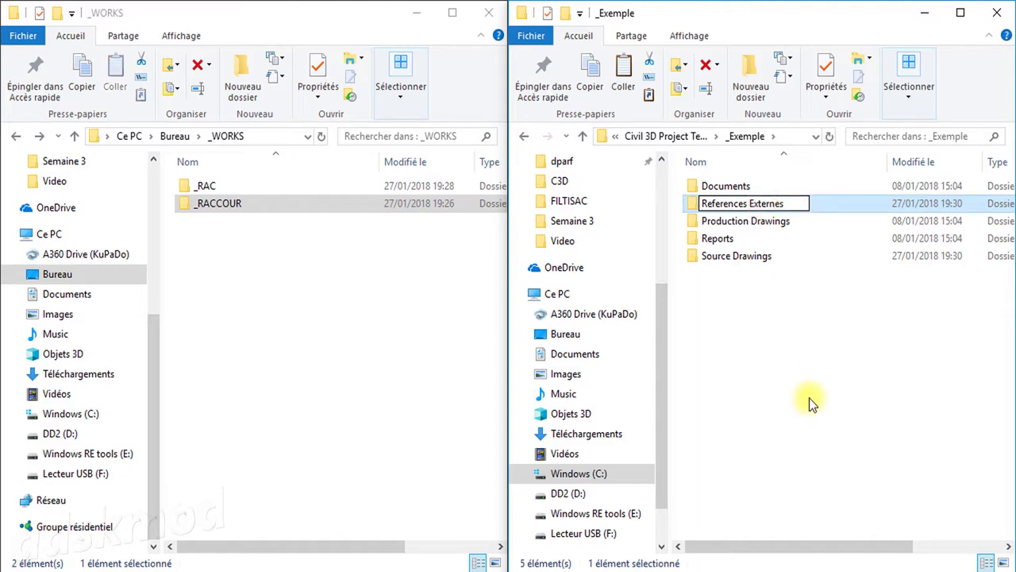
pyautogui.click(807, 391)
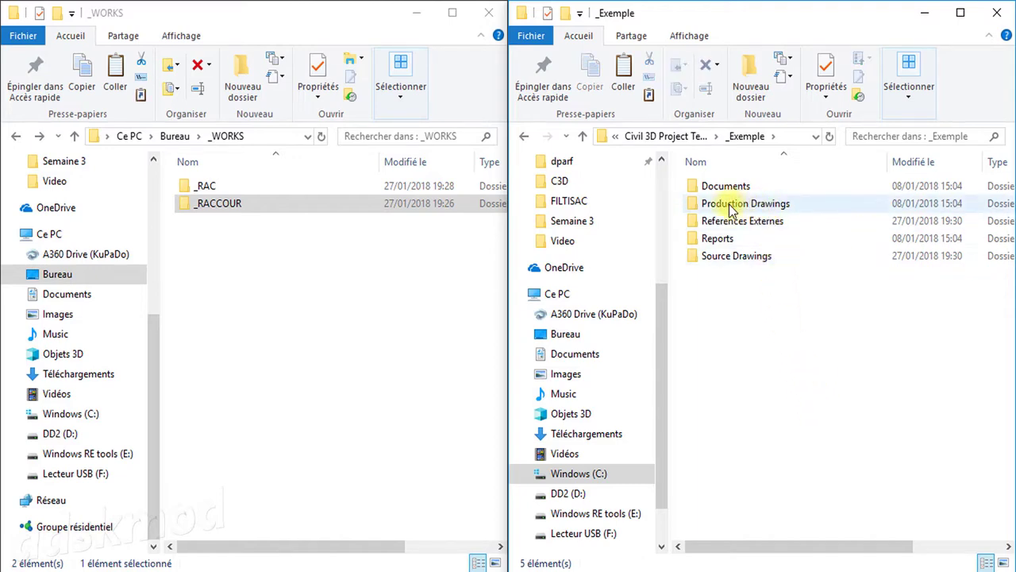
# - Rename the Production Drawings subfolder of the _Exemple template to Dessins de Production
pyautogui.click(756, 210)
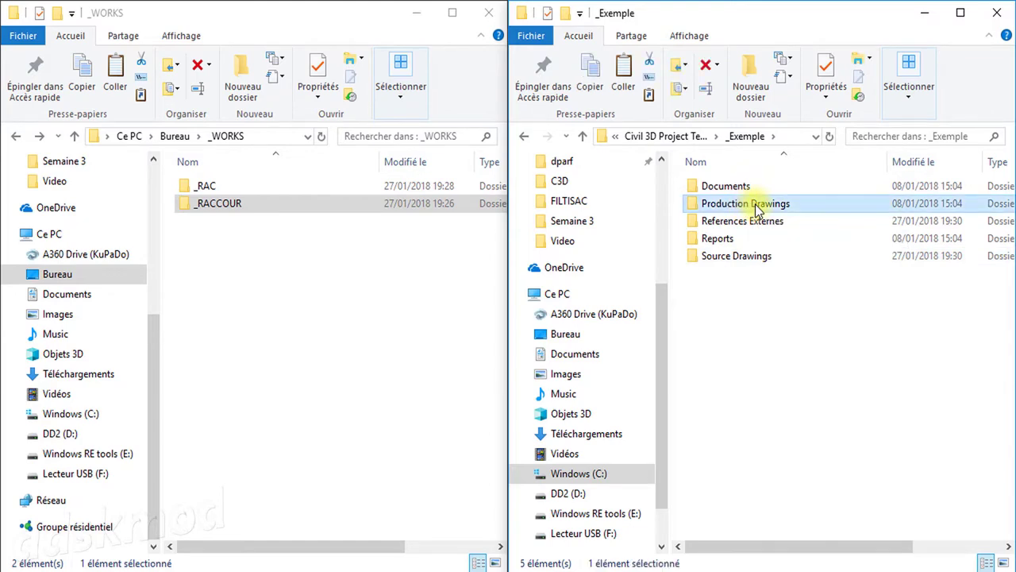
pyautogui.rightClick(756, 210)
pyautogui.click(813, 536)
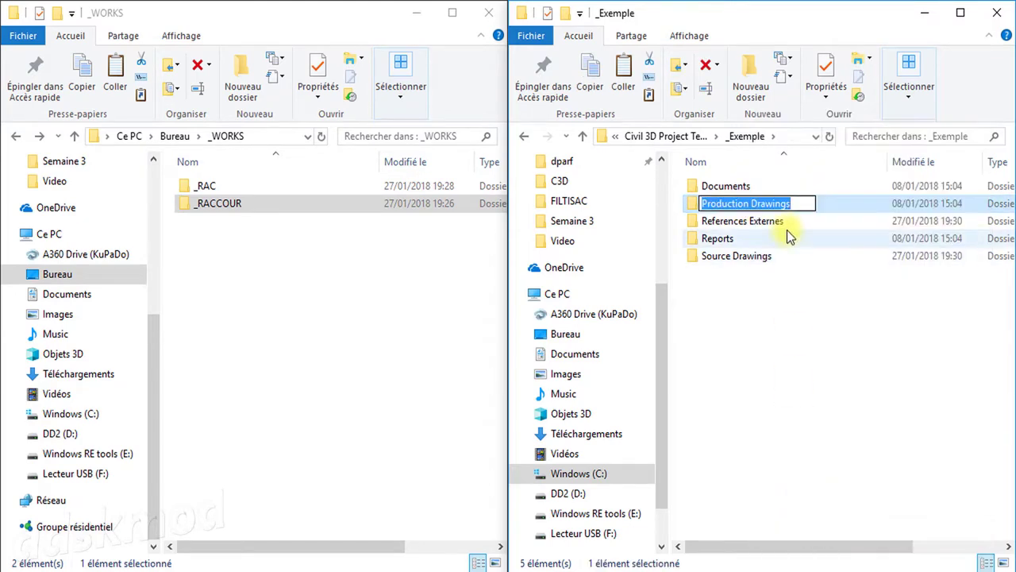
pyautogui.write('De')
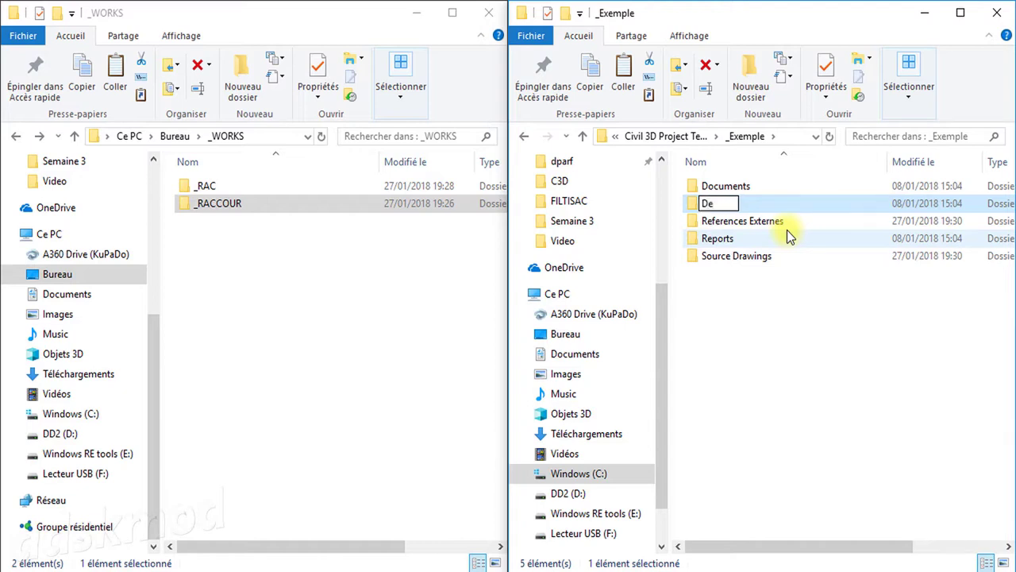
pyautogui.write('ssib')
pyautogui.press('BackSpace')
pyautogui.write('ns de ')
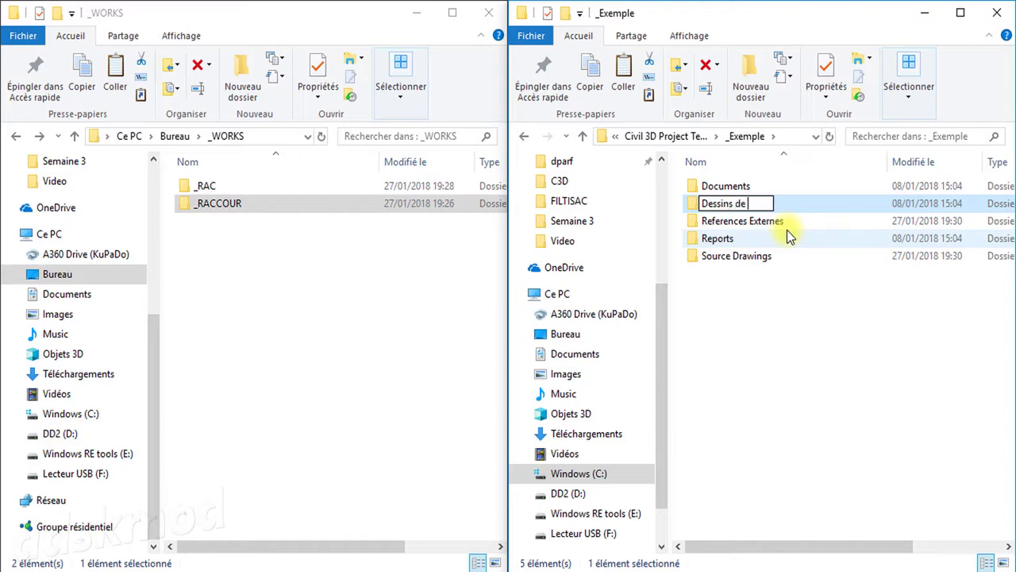
pyautogui.write('Prod')
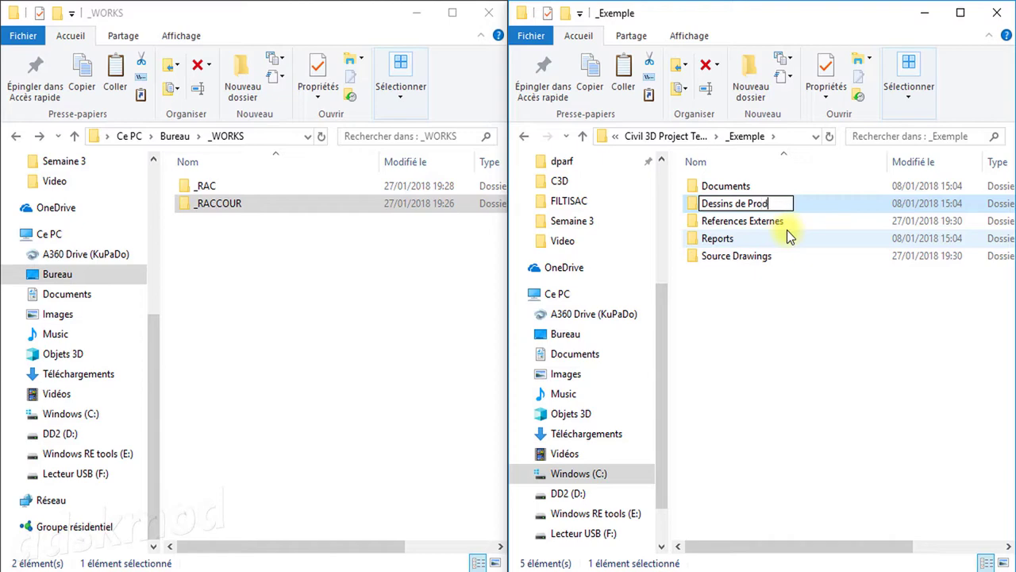
pyautogui.write('uctio')
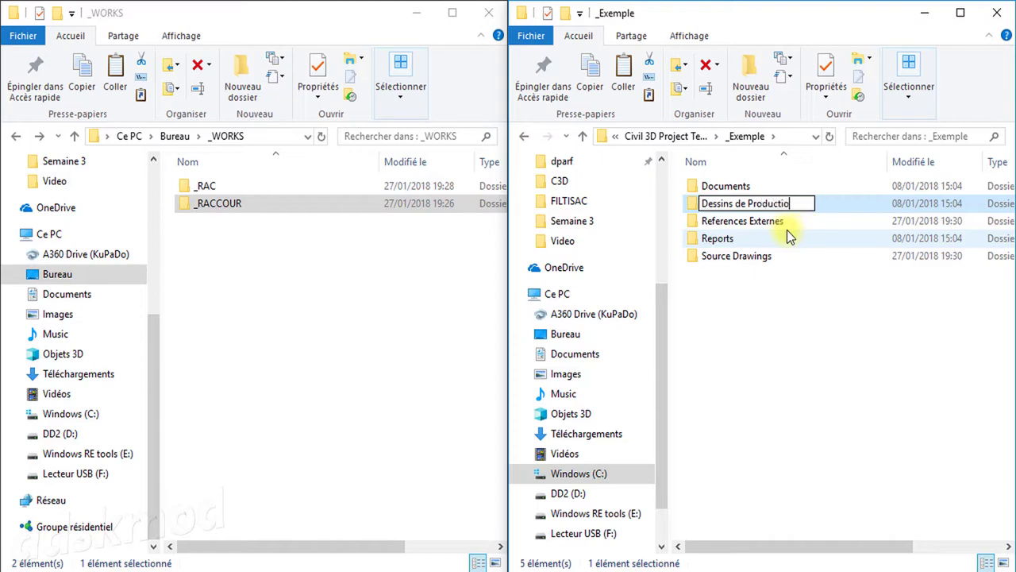
pyautogui.write('n')
pyautogui.click(754, 333)
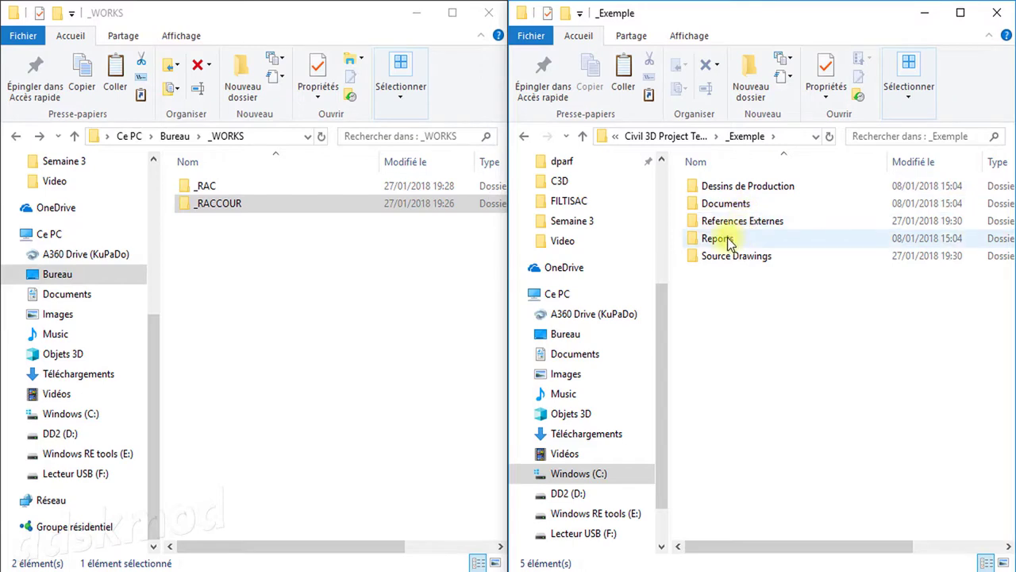
# - Rename the Reports subfolder of the _Exemple template to Rapports
pyautogui.click(730, 243)
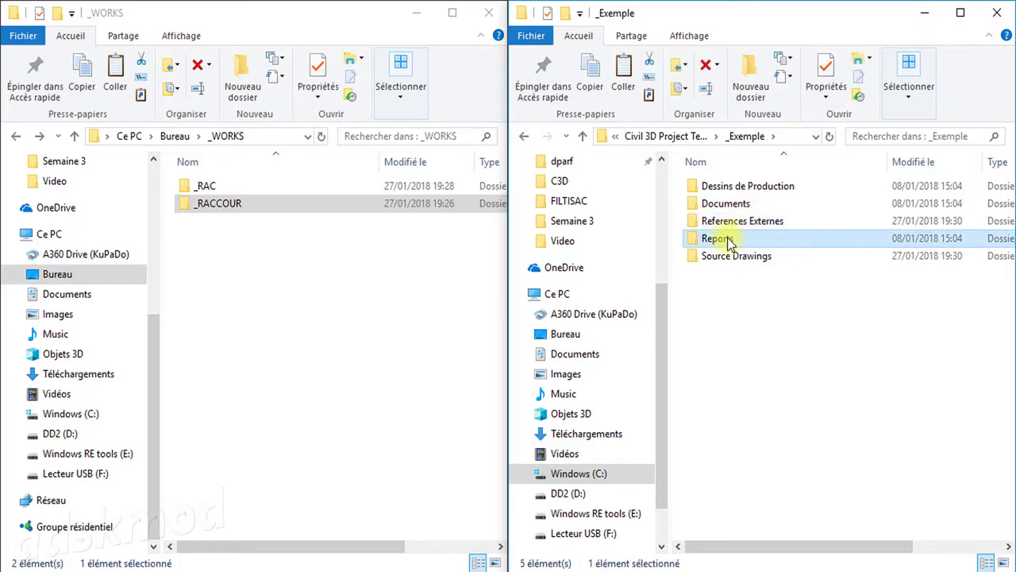
pyautogui.rightClick(730, 243)
pyautogui.click(762, 536)
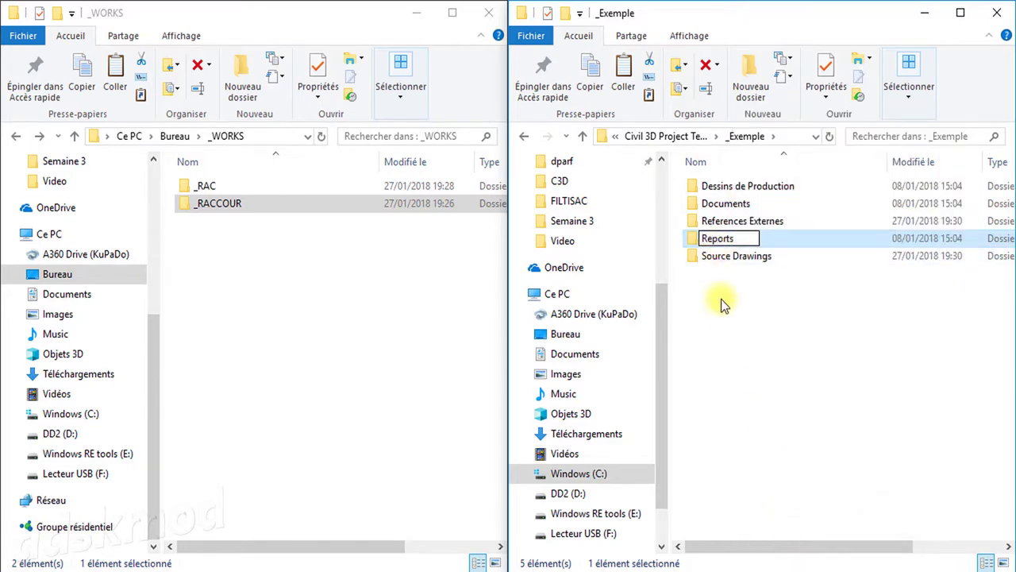
pyautogui.press('BackSpace')
pyautogui.press('BackSpace')
pyautogui.write('app')
pyautogui.press('Return')
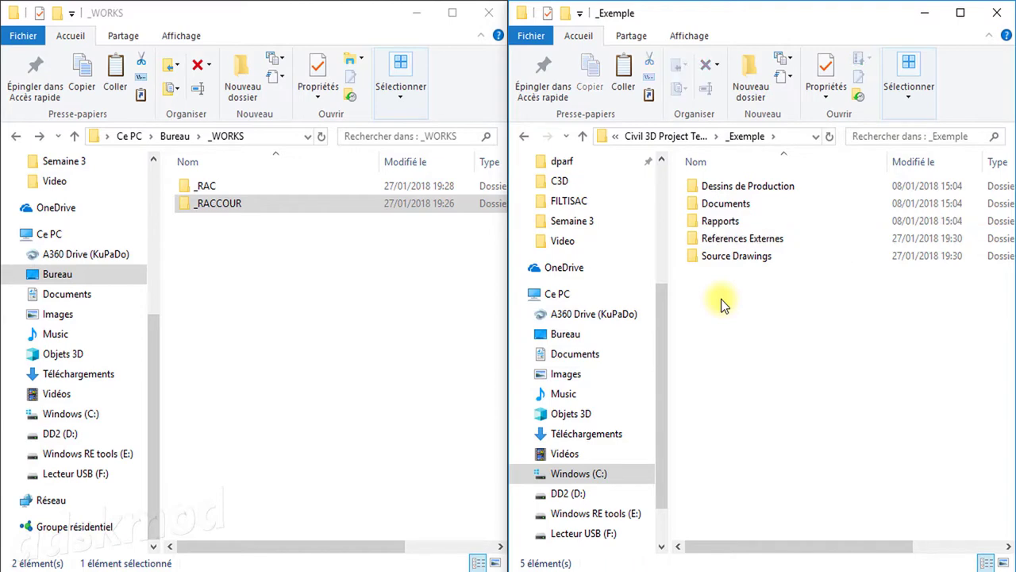
# - Rename the Source Drawings subfolder of the _Exemple template to Dessins Sources
pyautogui.click(743, 256)
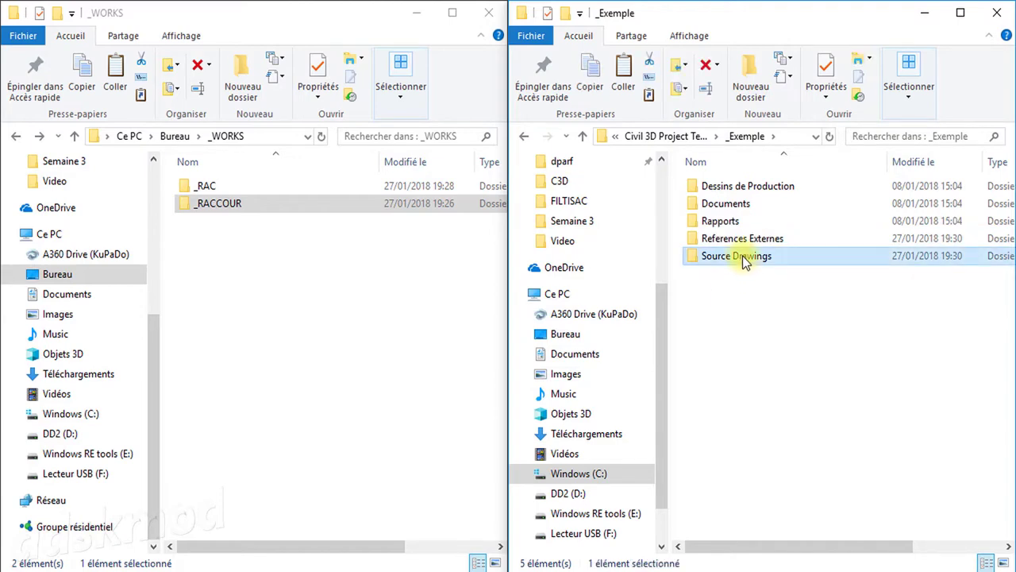
pyautogui.rightClick(743, 255)
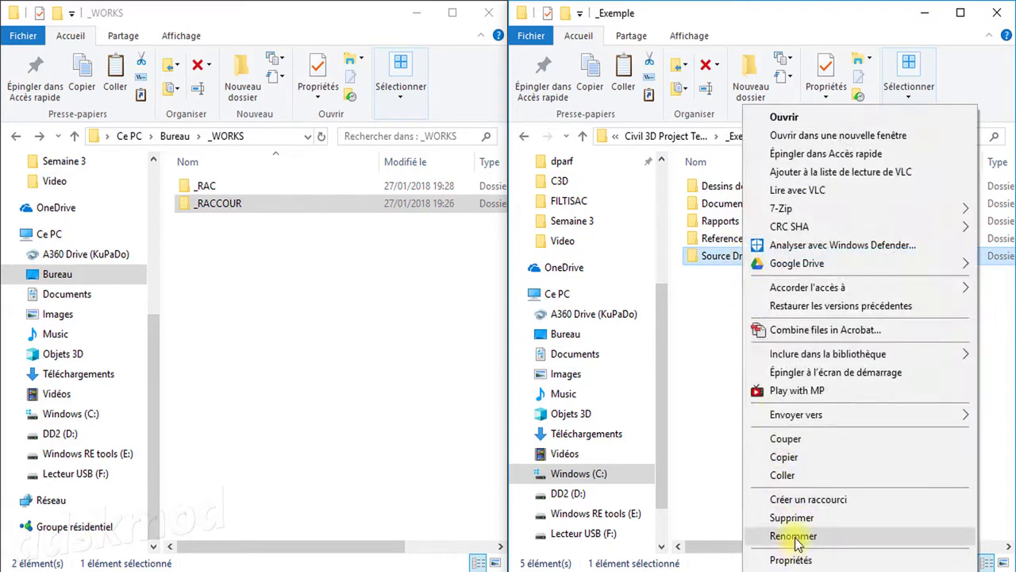
pyautogui.click(767, 535)
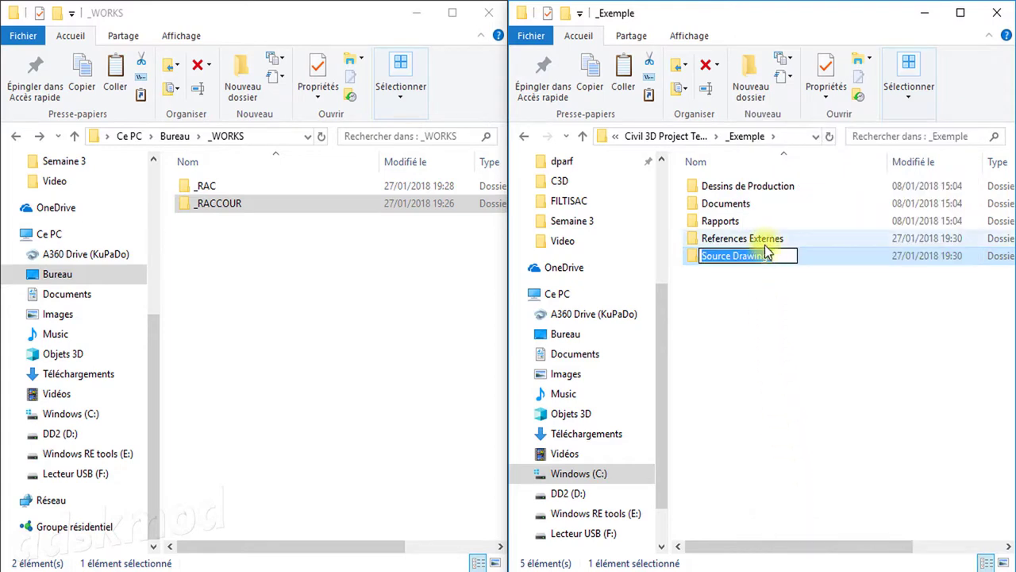
pyautogui.write('Dessin')
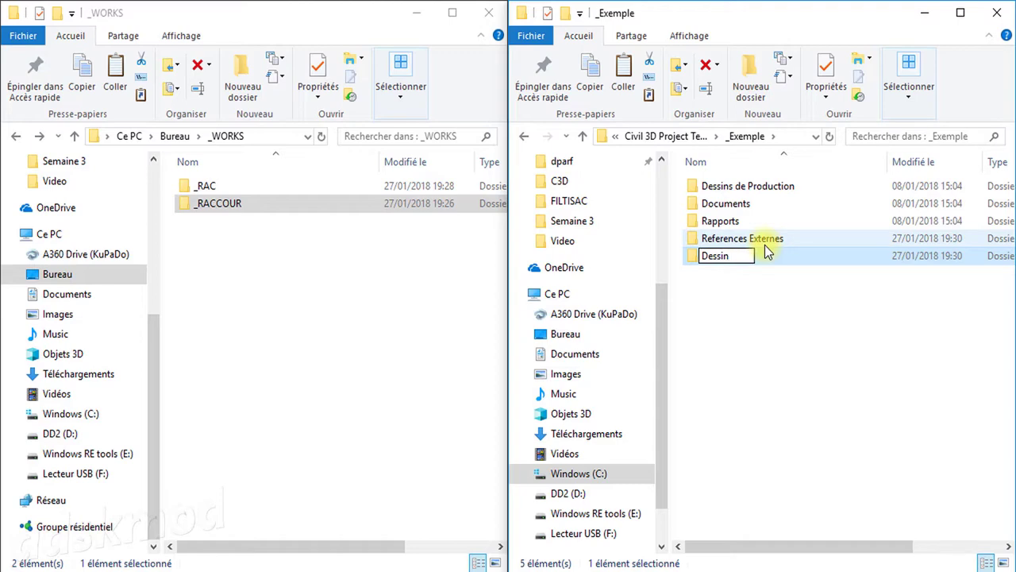
pyautogui.write('s Sources')
pyautogui.press('Return')
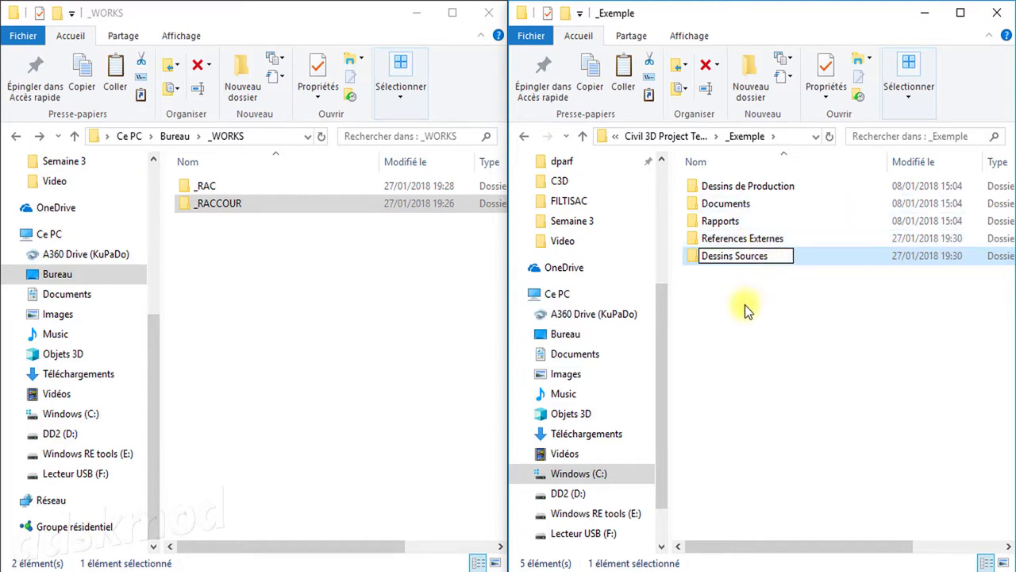
pyautogui.click(743, 305)
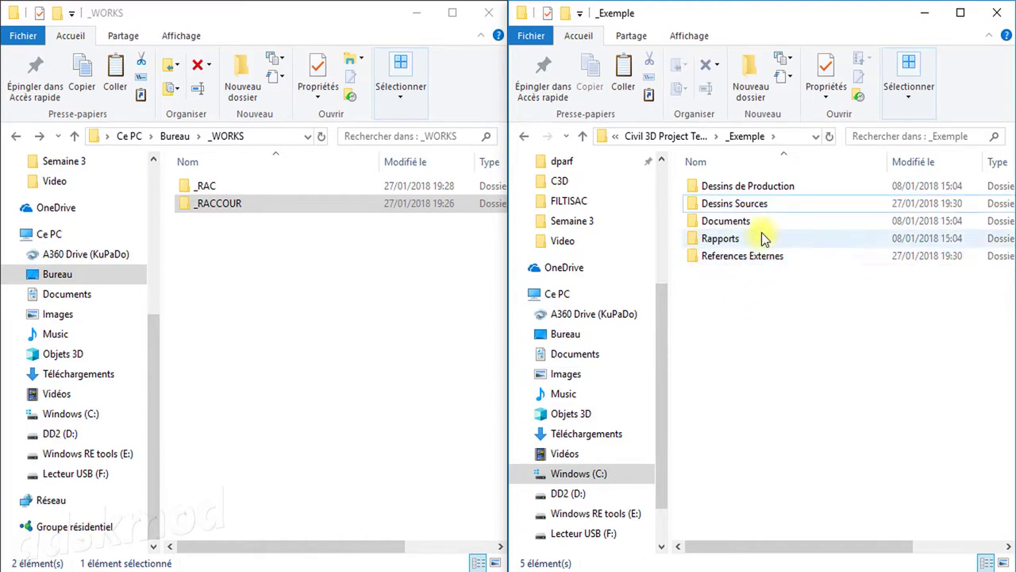
# - Open the Dessins Sources folder and rename its Alignments subfolder to Axes
pyautogui.doubleClick(756, 203)
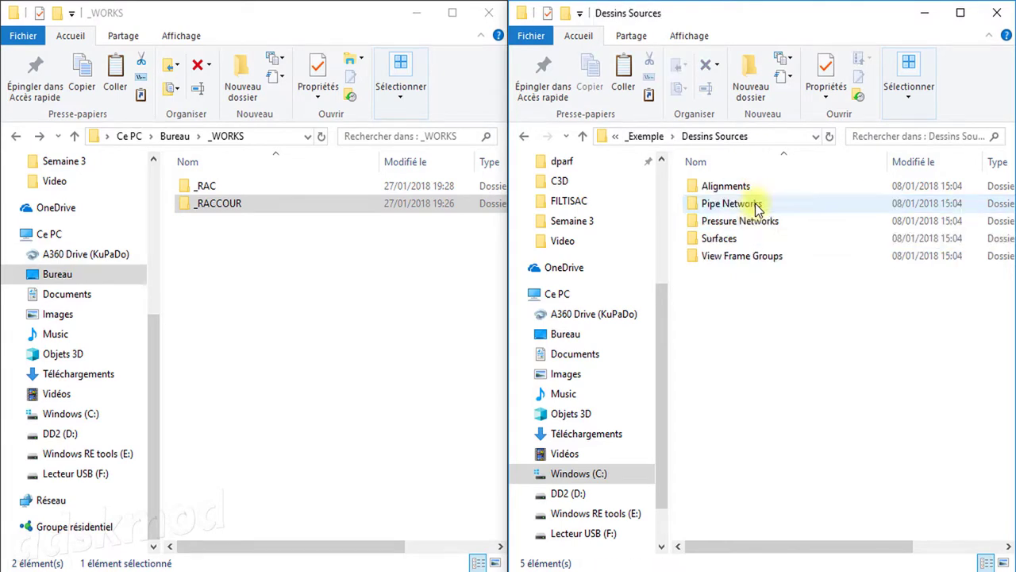
pyautogui.click(745, 191)
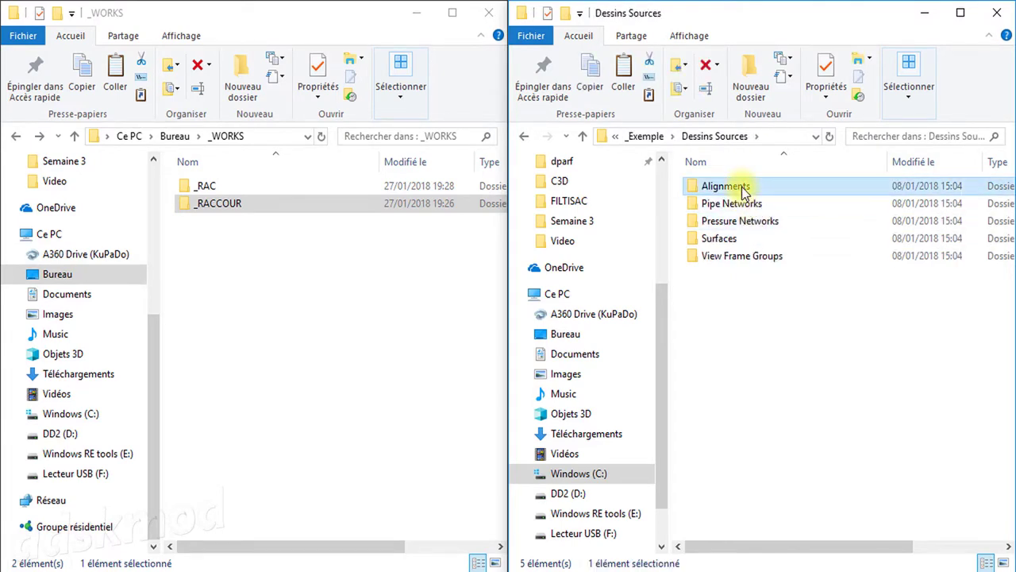
pyautogui.rightClick(745, 191)
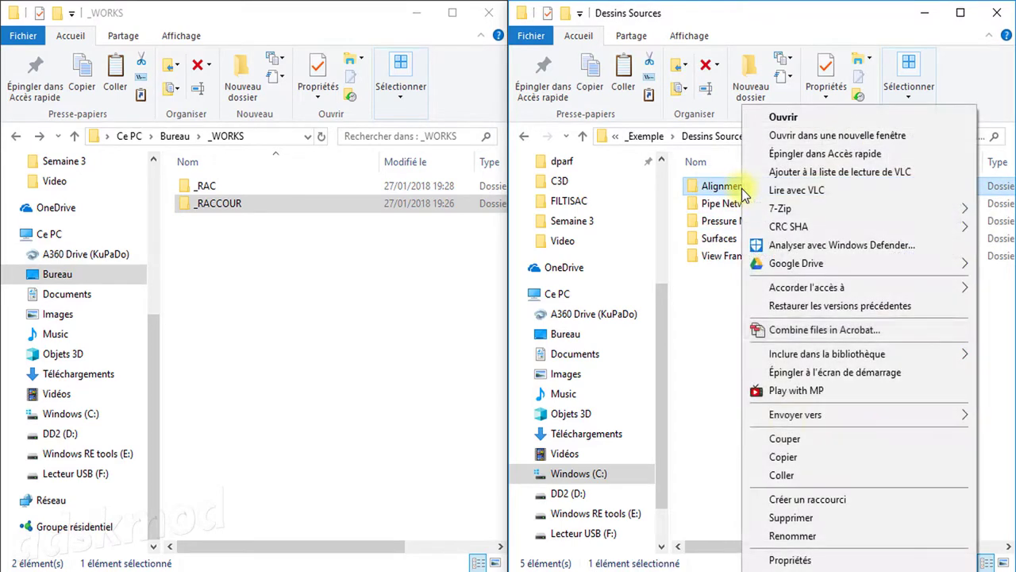
pyautogui.click(775, 536)
pyautogui.write('A')
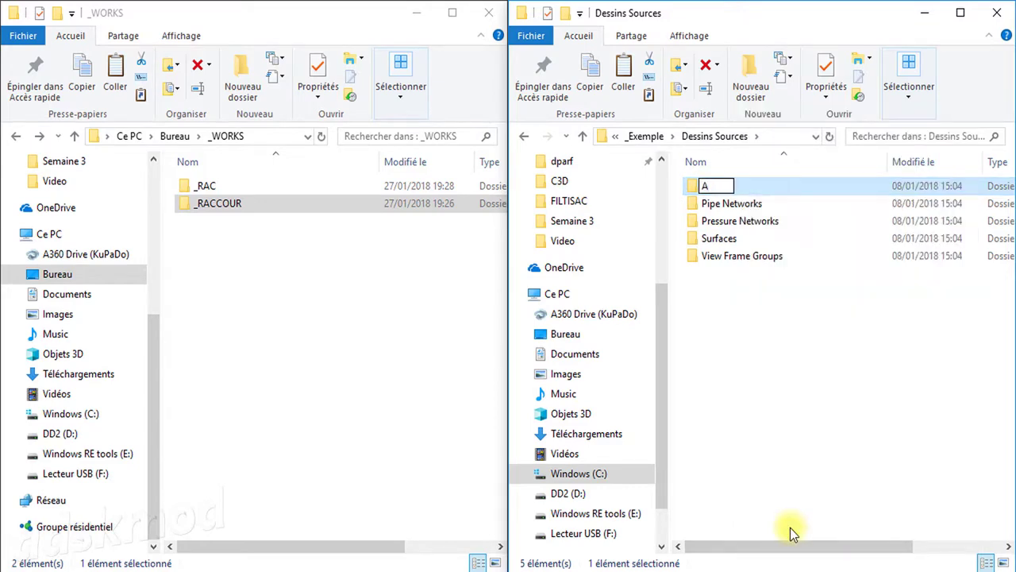
pyautogui.write('xes')
pyautogui.click(777, 406)
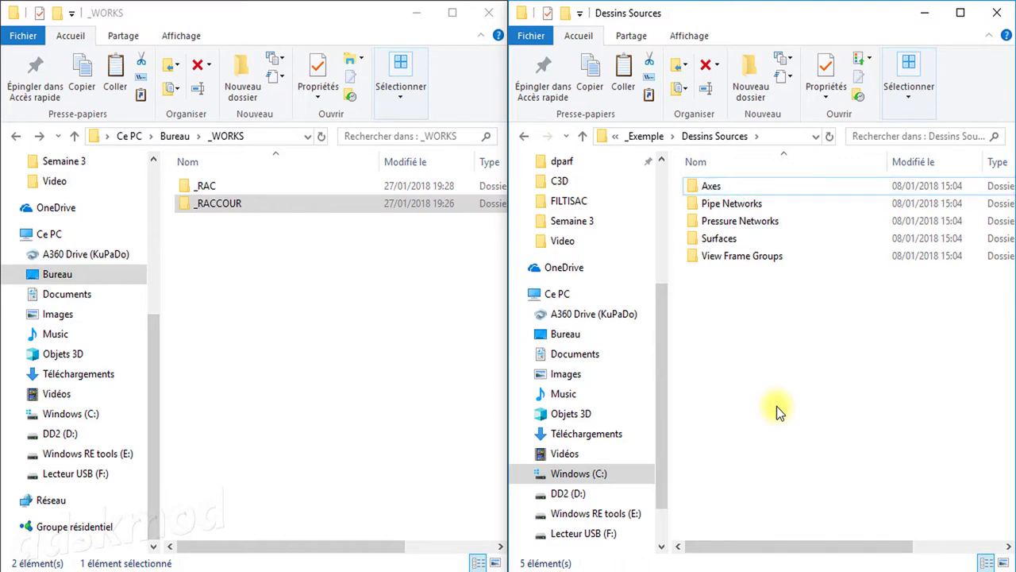
# - Rename the Pipe Networks subfolder in Dessins Sources to Réseaux de Canalisation
pyautogui.click(729, 207)
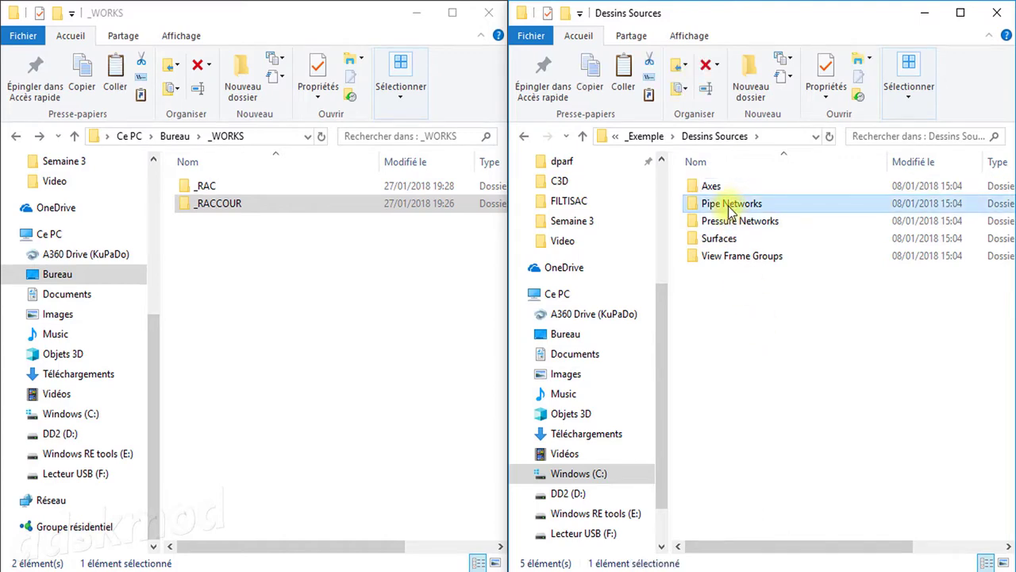
pyautogui.rightClick(729, 207)
pyautogui.click(775, 540)
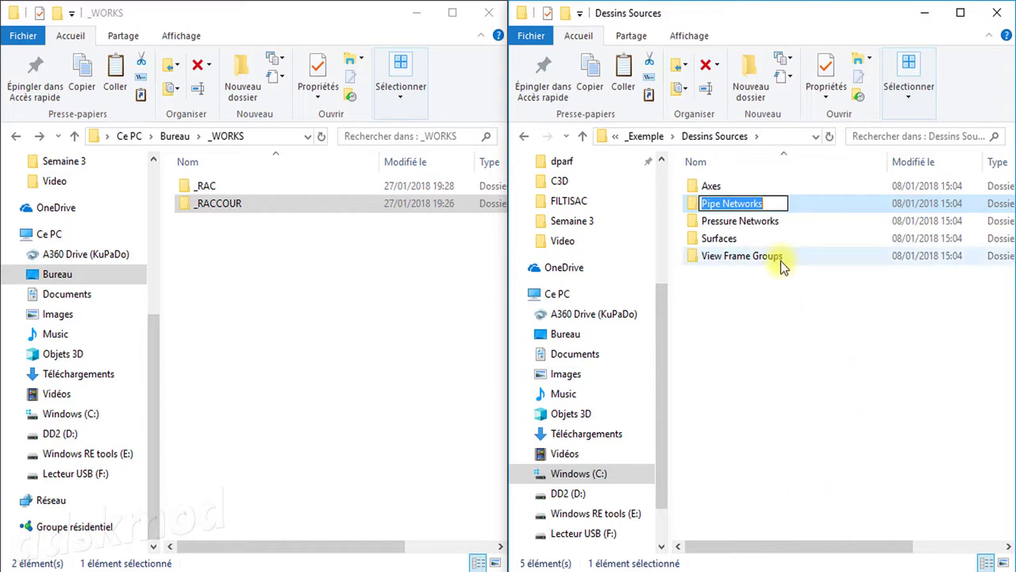
pyautogui.write('Rése')
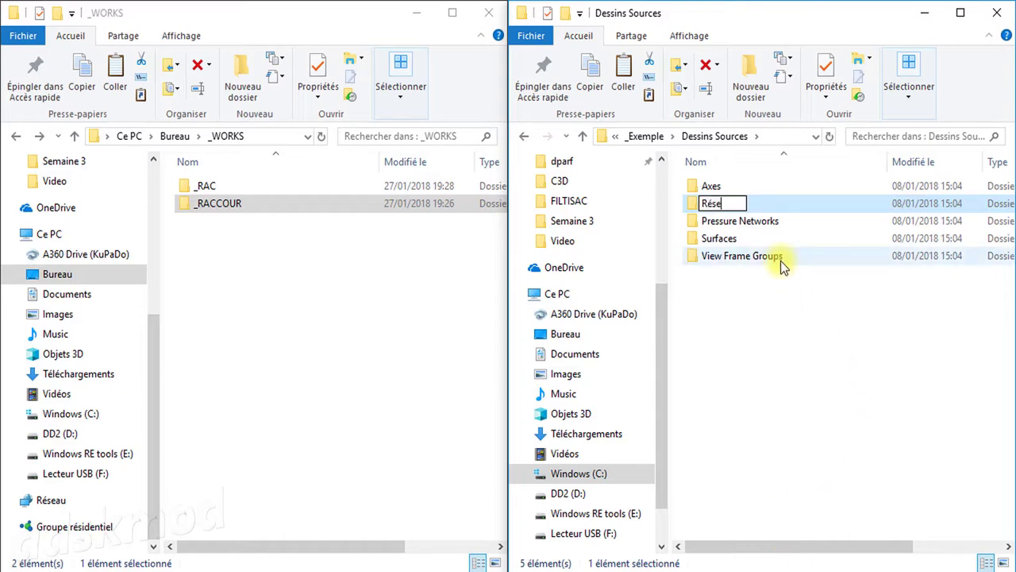
pyautogui.write('aux de')
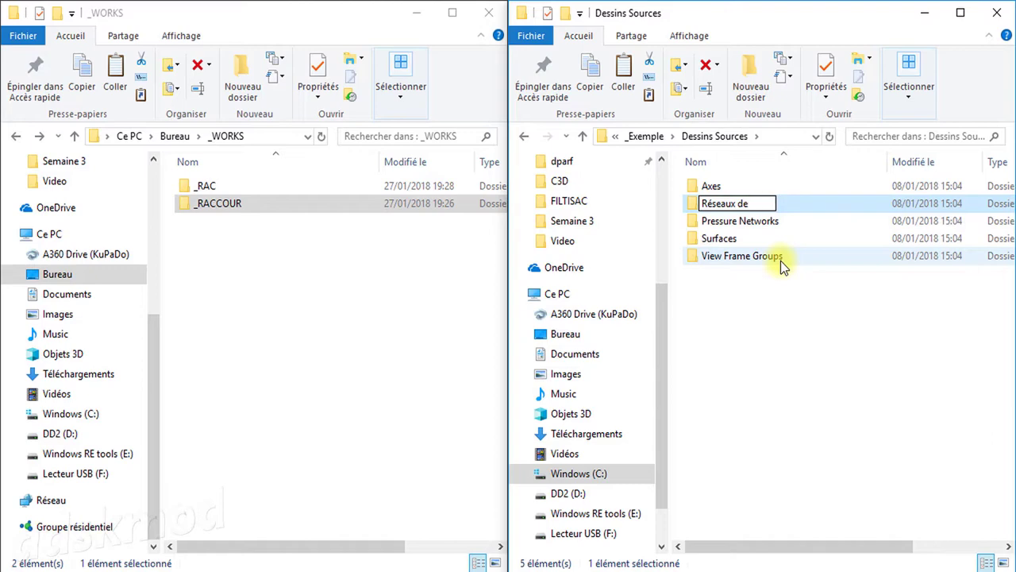
pyautogui.write(' Canalisa')
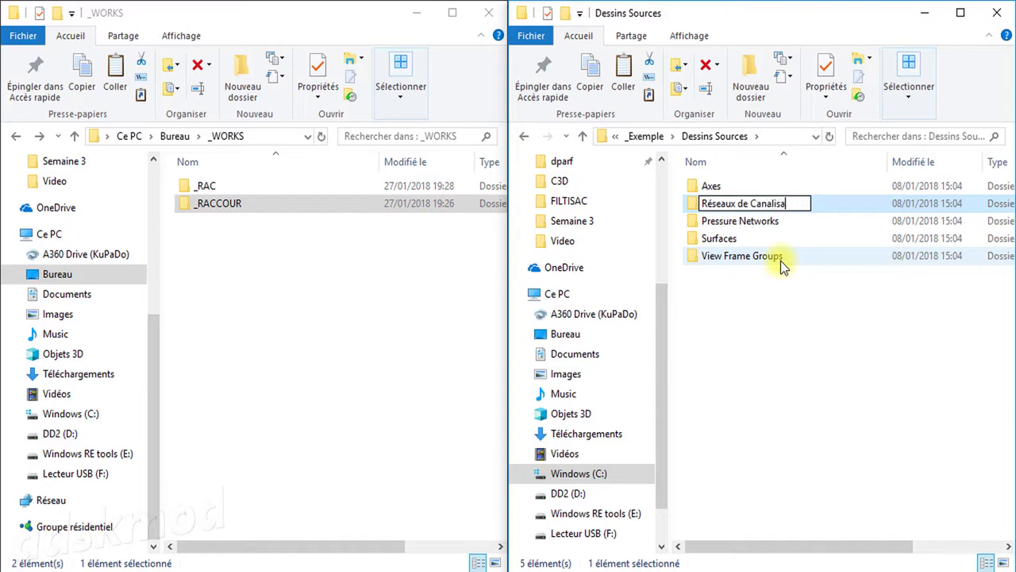
pyautogui.write('tion')
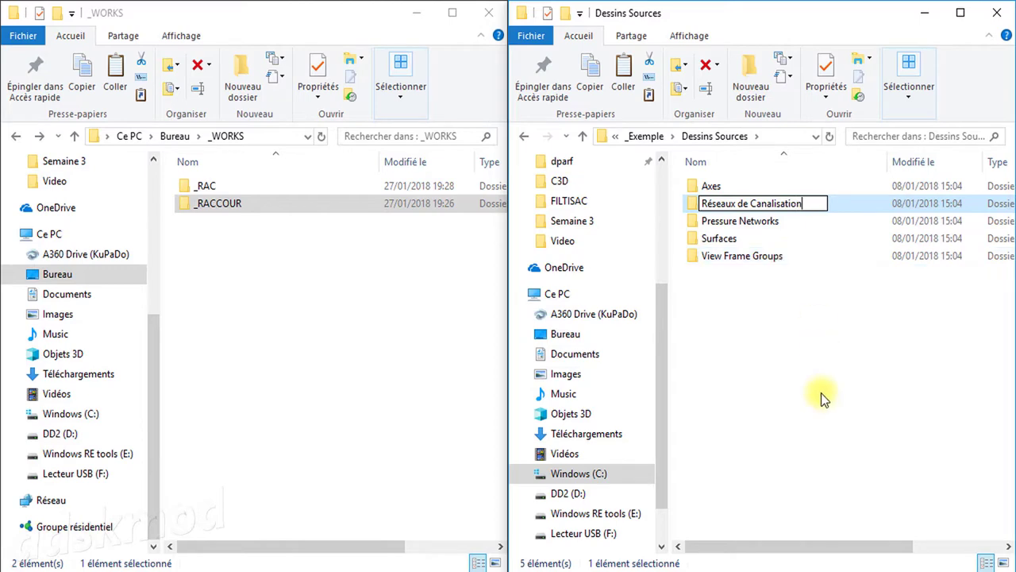
pyautogui.press('Return')
# - Rename the Pressure Networks subfolder in Dessins Sources to Réseaux sous Pressions
pyautogui.click(754, 207)
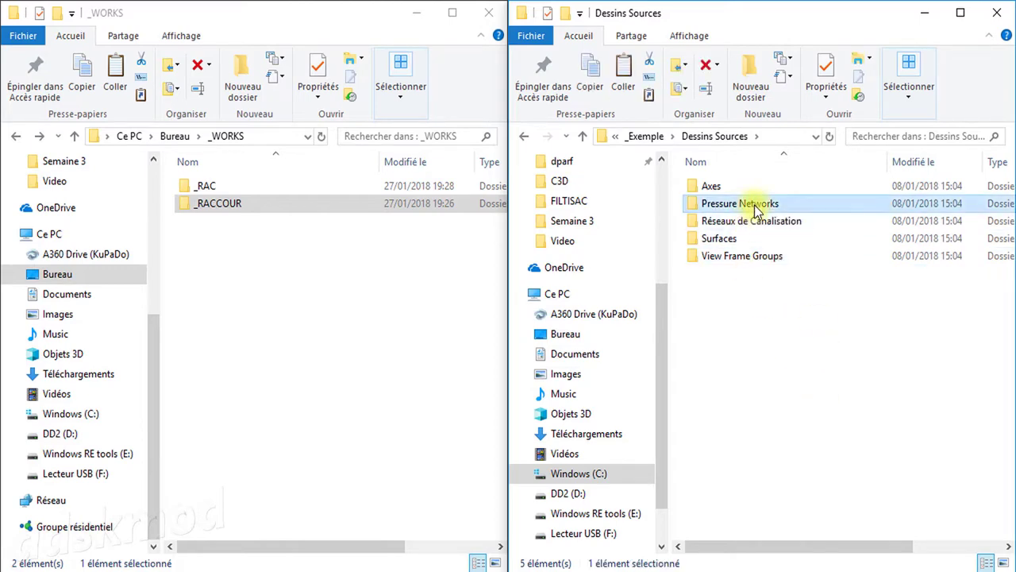
pyautogui.click(755, 223)
pyautogui.rightClick(755, 221)
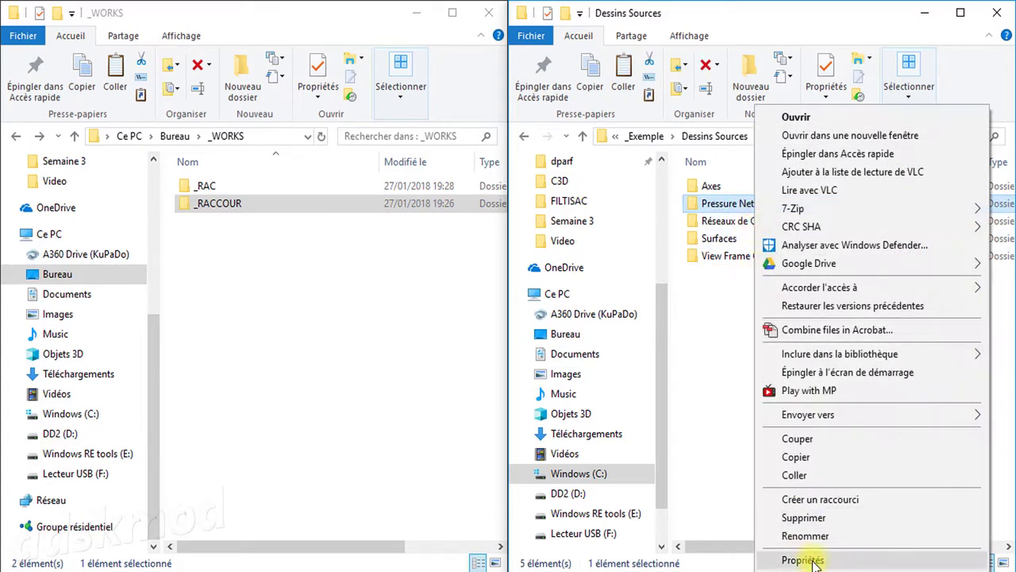
pyautogui.click(820, 535)
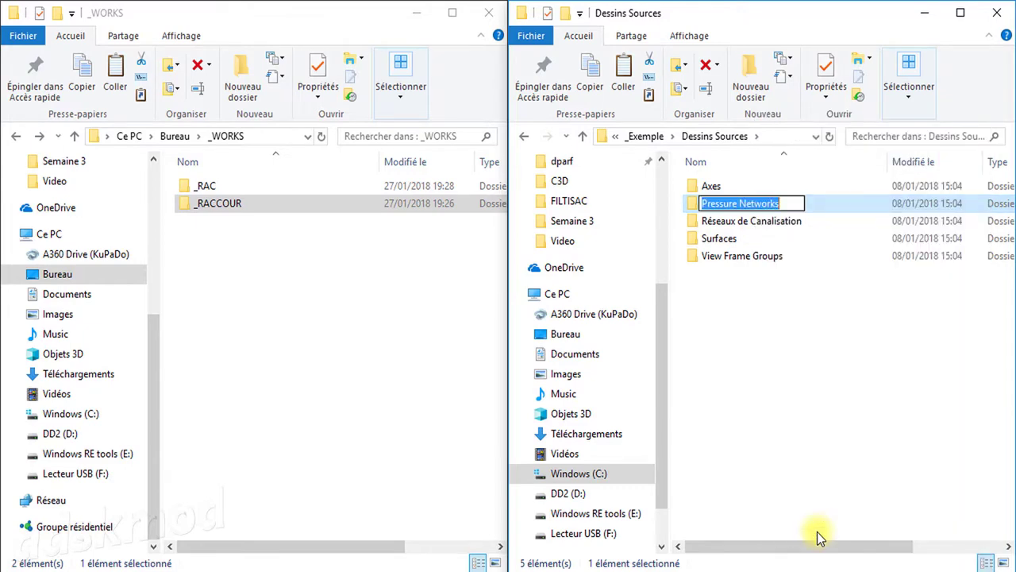
pyautogui.write('R')
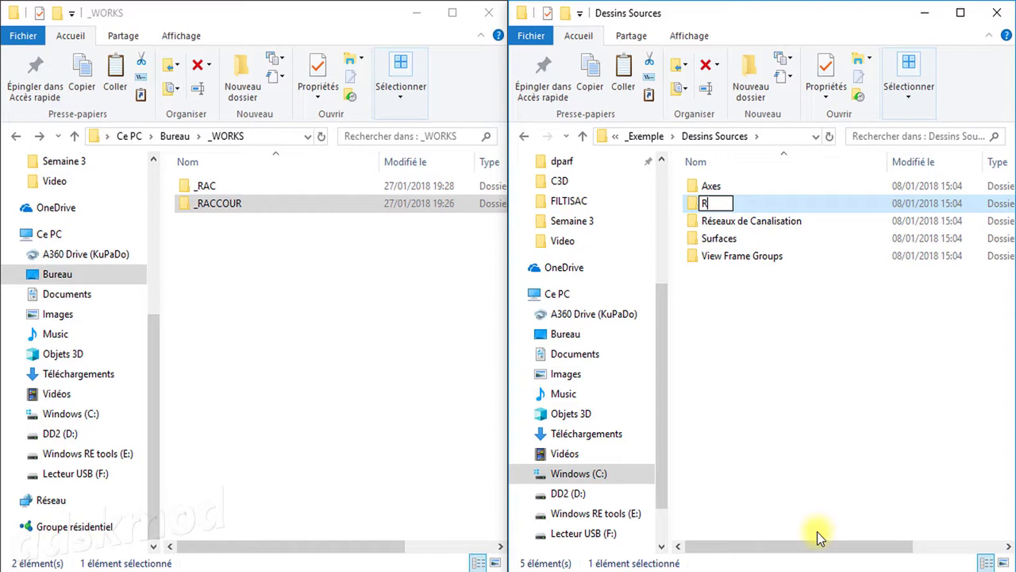
pyautogui.write('éseaux So')
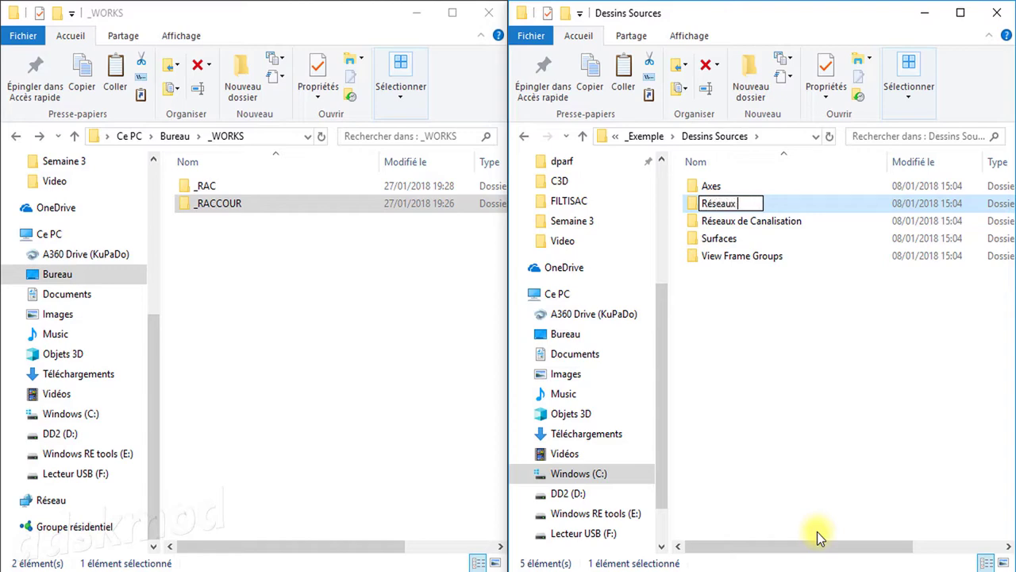
pyautogui.write('u')
pyautogui.press('BackSpace')
pyautogui.press('BackSpace')
pyautogui.press('BackSpace')
pyautogui.write('sous P')
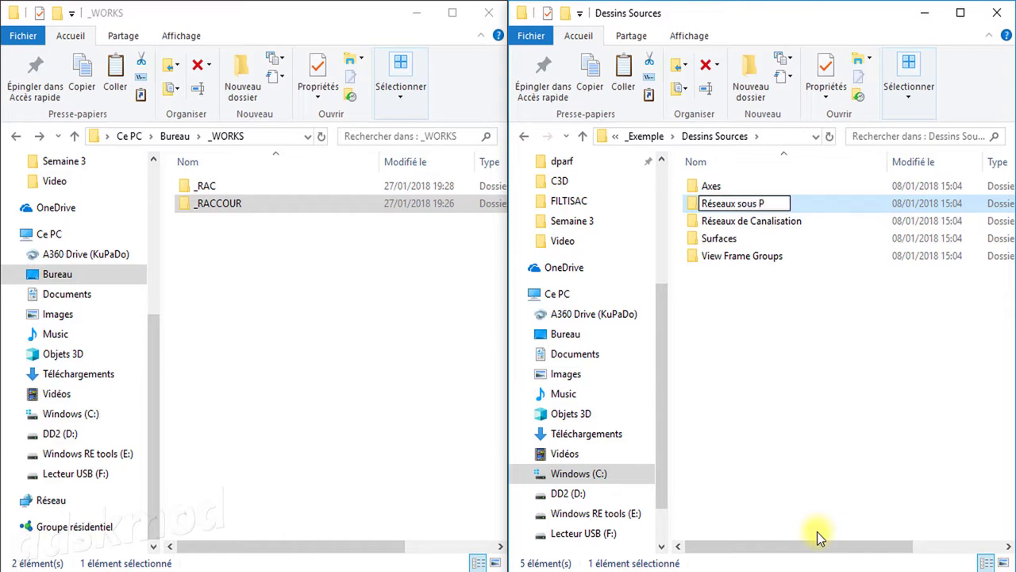
pyautogui.write('ressions')
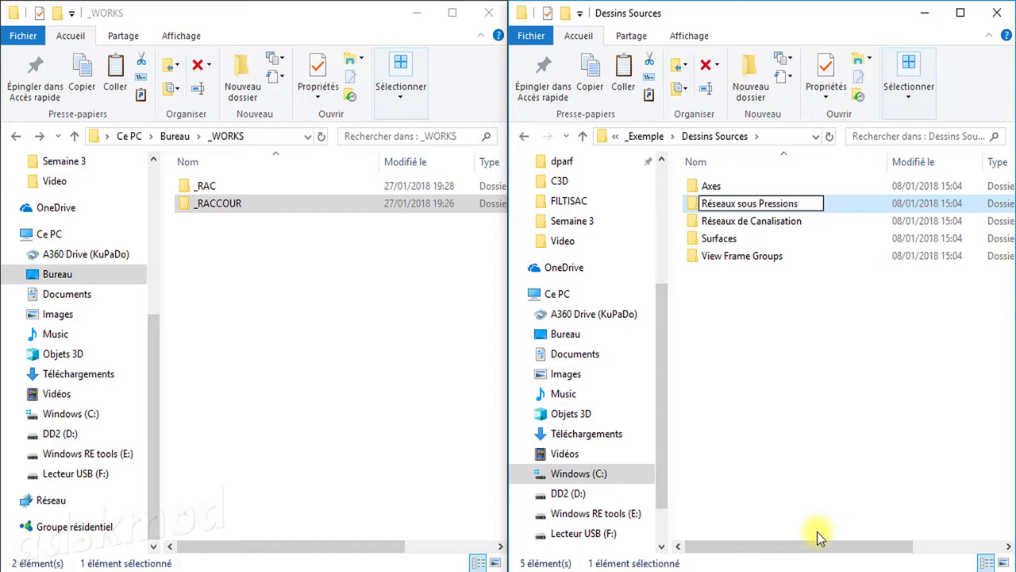
pyautogui.click(787, 328)
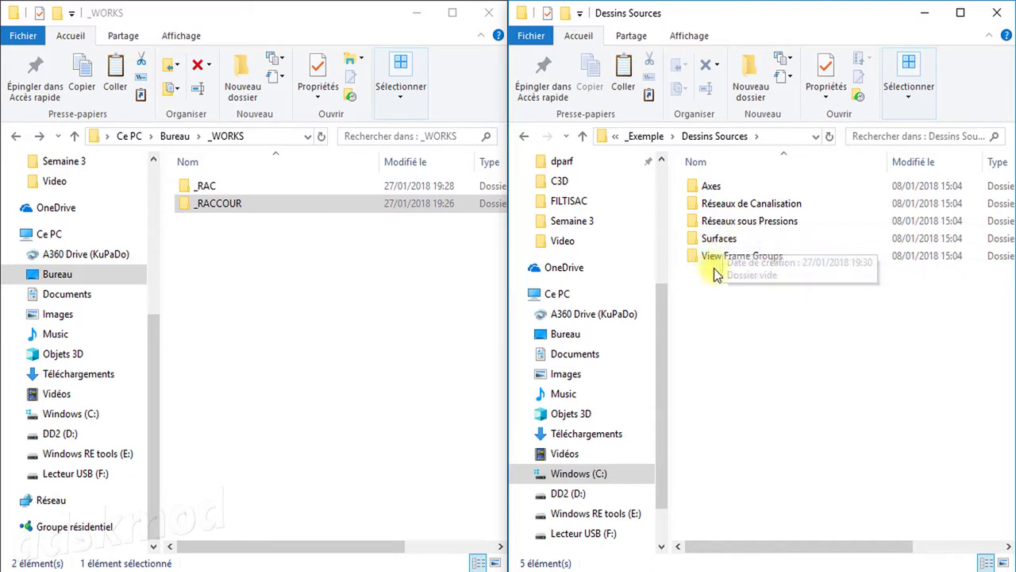
# - Check the contents of the View Frame Groups folder, and go back up to the Civil 3D Project Templates folder
pyautogui.moveTo(777, 264)
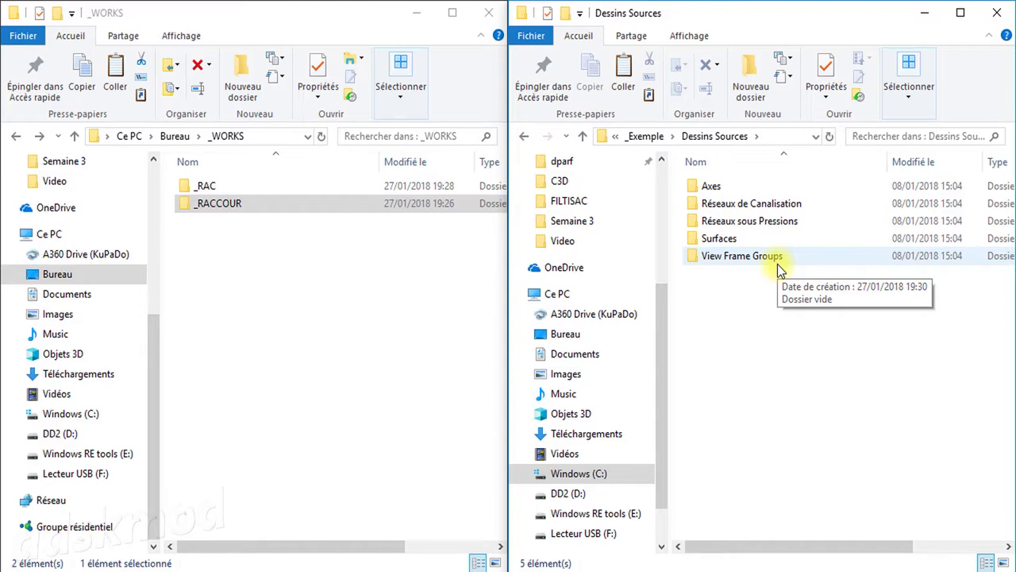
pyautogui.doubleClick(778, 263)
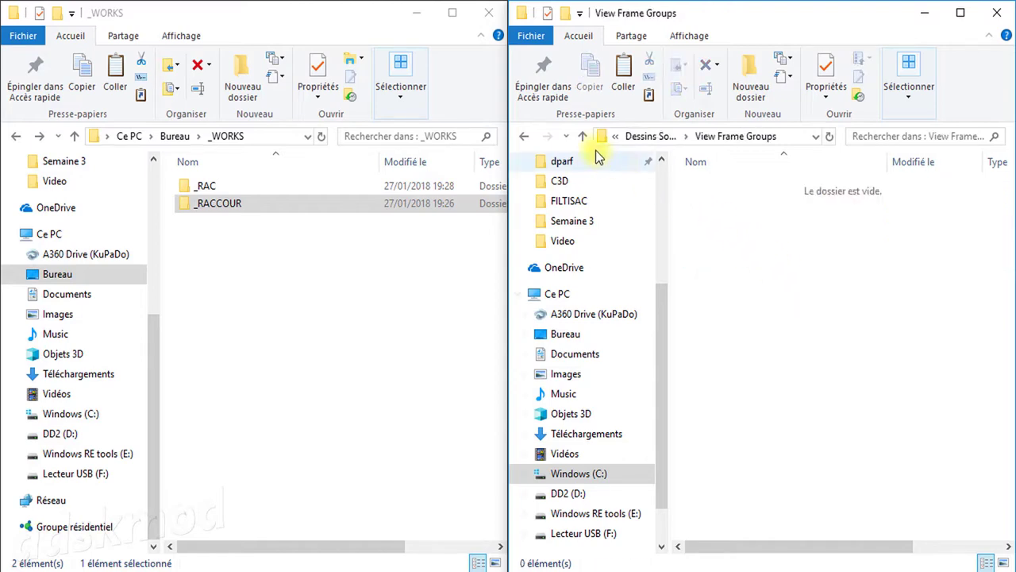
pyautogui.click(525, 137)
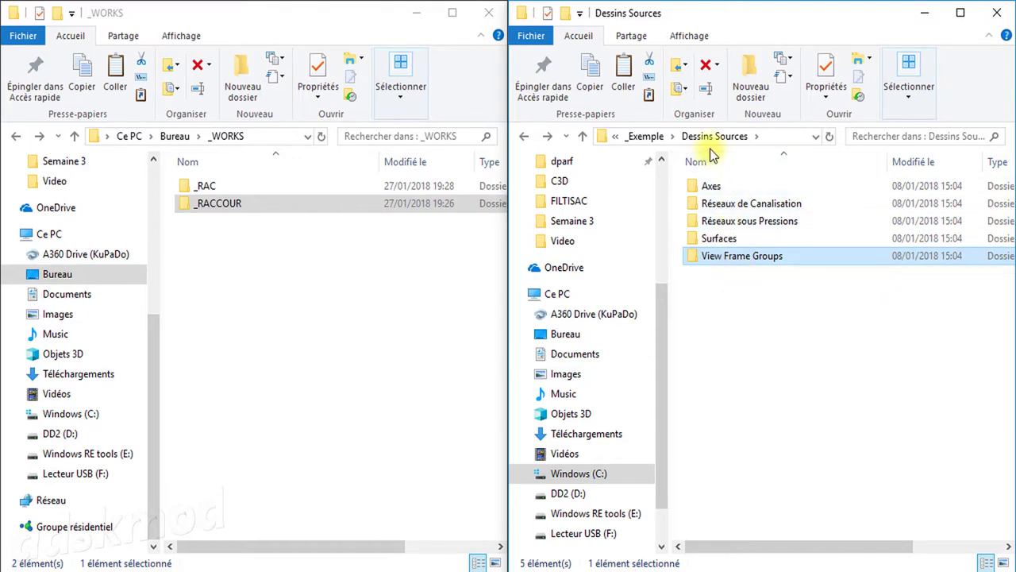
pyautogui.click(584, 136)
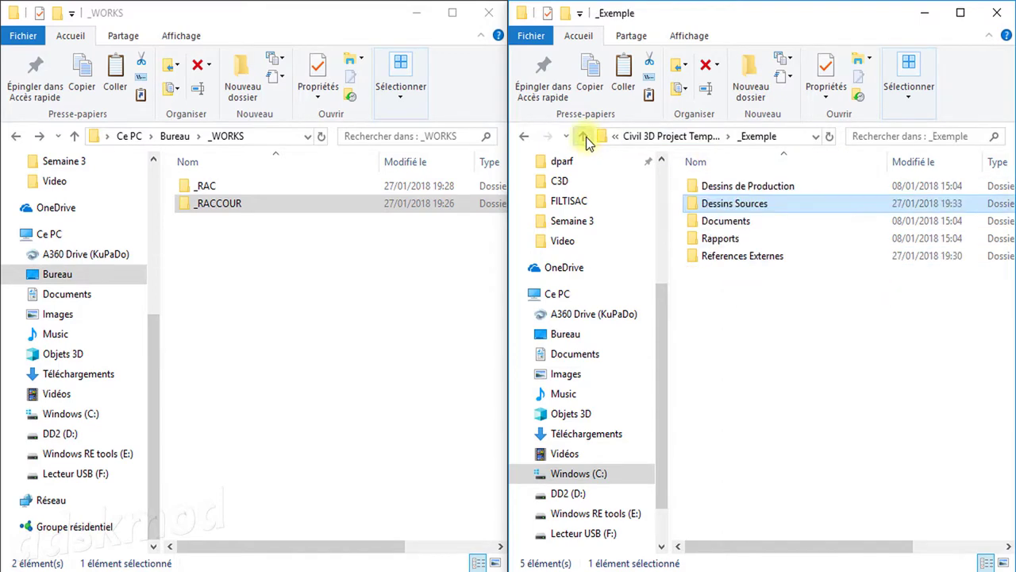
pyautogui.click(583, 137)
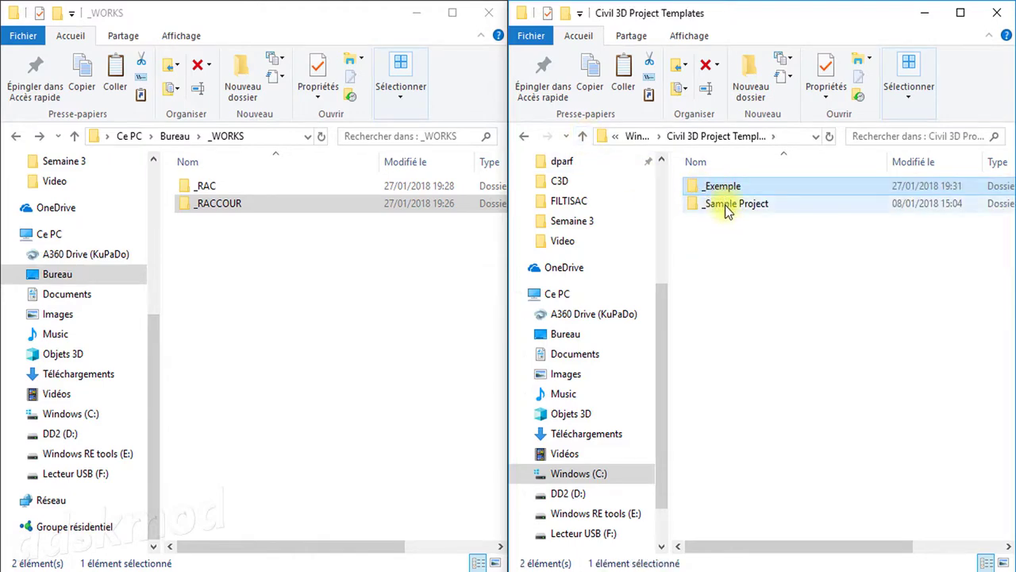
pyautogui.moveTo(725, 206)
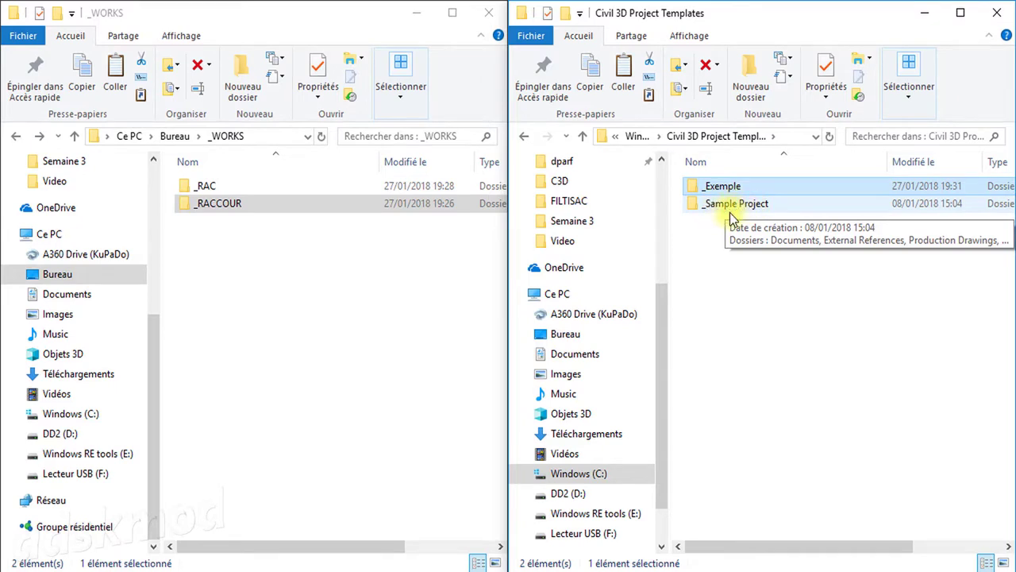
pyautogui.click(719, 208)
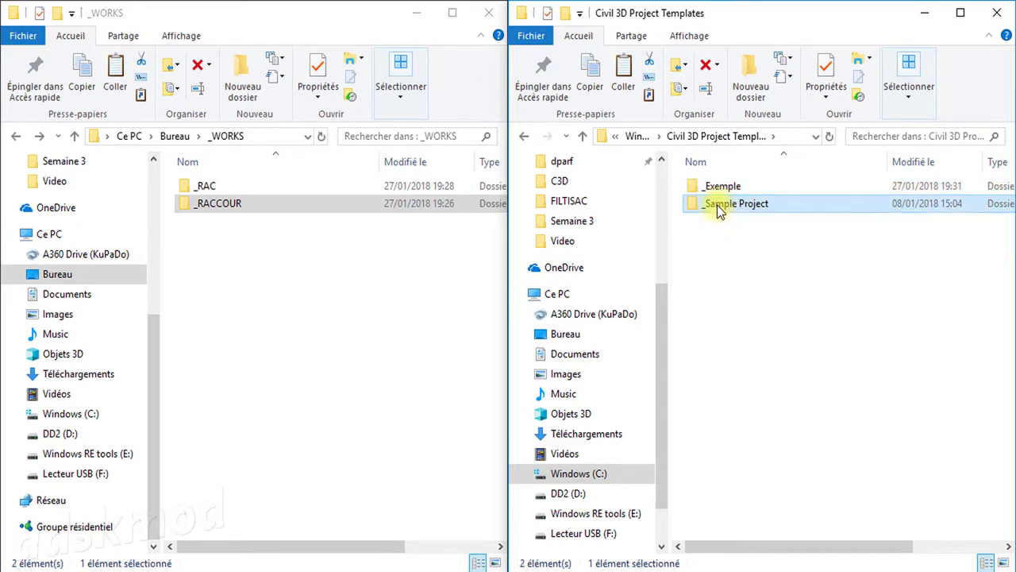
pyautogui.click(719, 189)
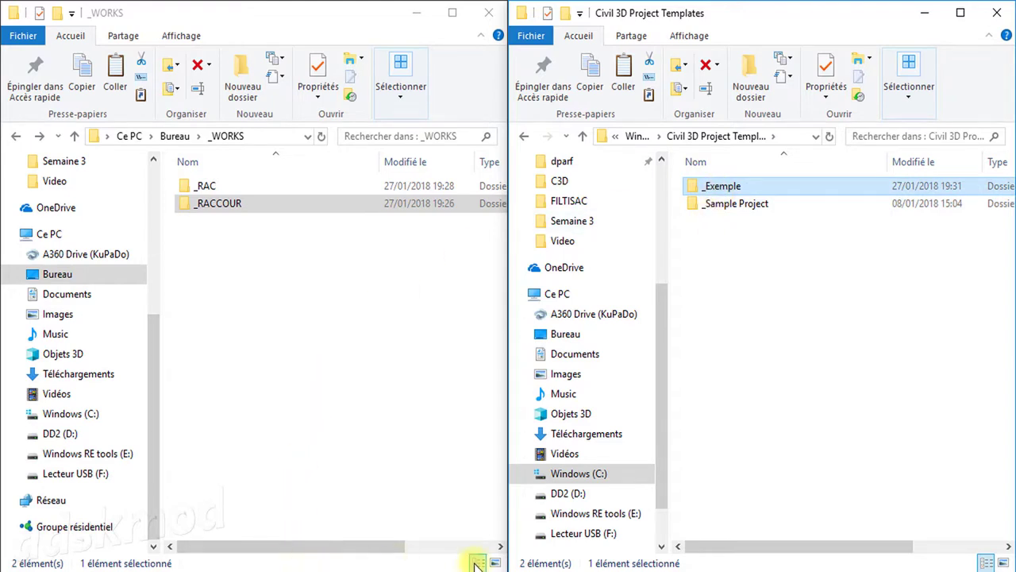
pyautogui.moveTo(477, 568)
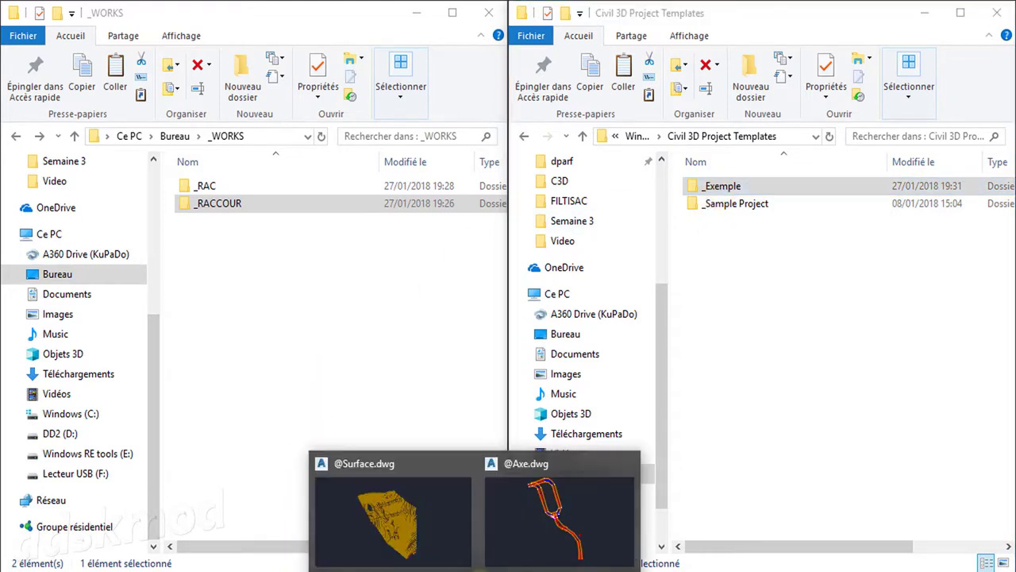
pyautogui.click(502, 533)
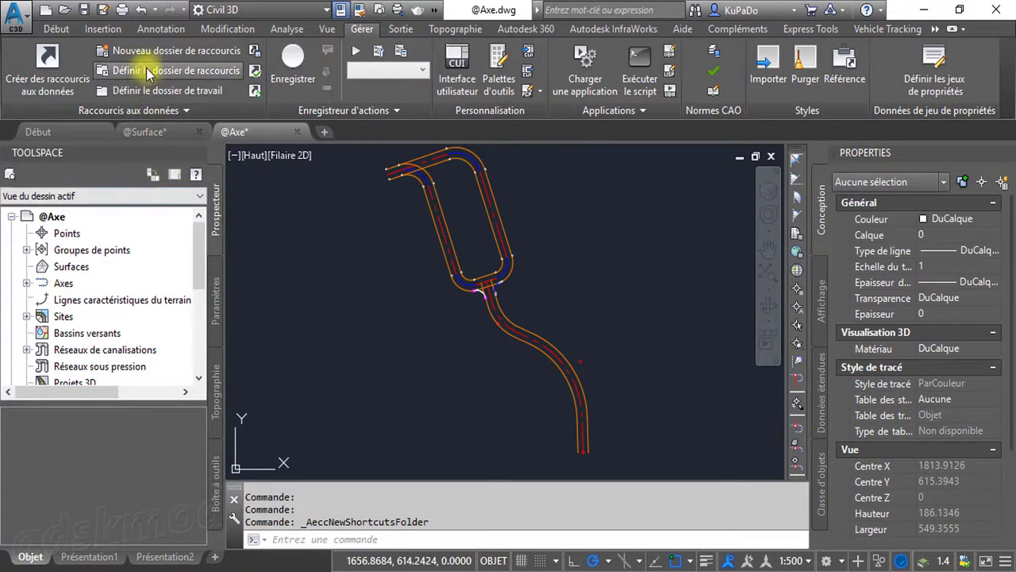
pyautogui.click(174, 59)
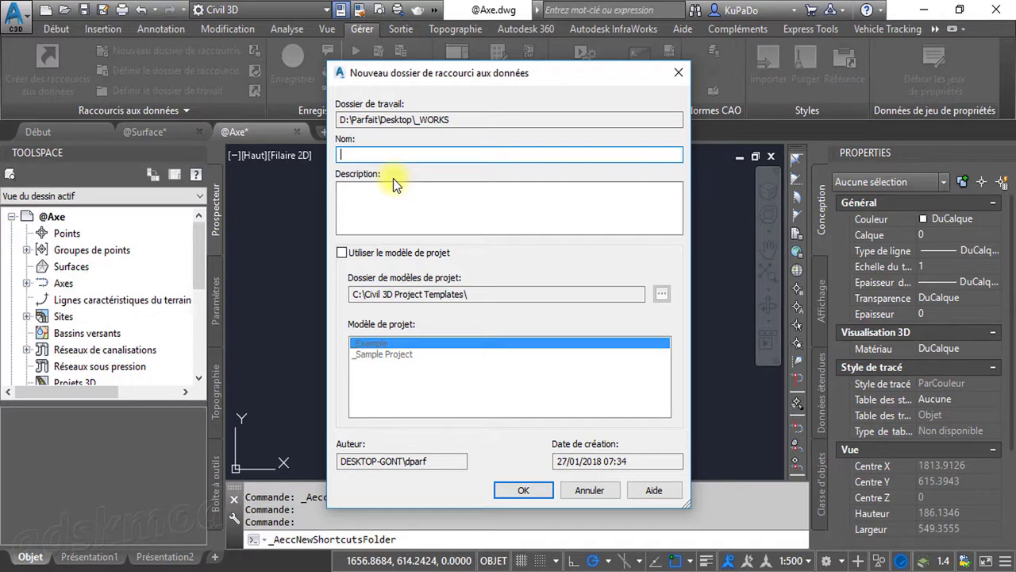
pyautogui.write('TR')
pyautogui.write('OI')
pyautogui.write('SI')
pyautogui.write('EME')
pyautogui.click(344, 155)
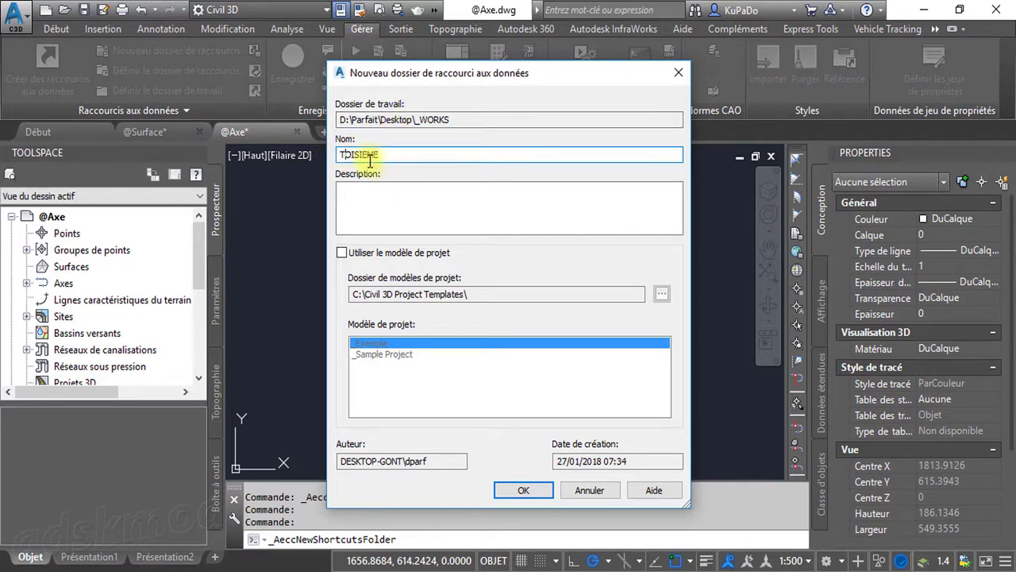
pyautogui.write('R')
# - Enable the use of a project template, choose _Exemple, and create the data shortcuts folder
pyautogui.click(342, 253)
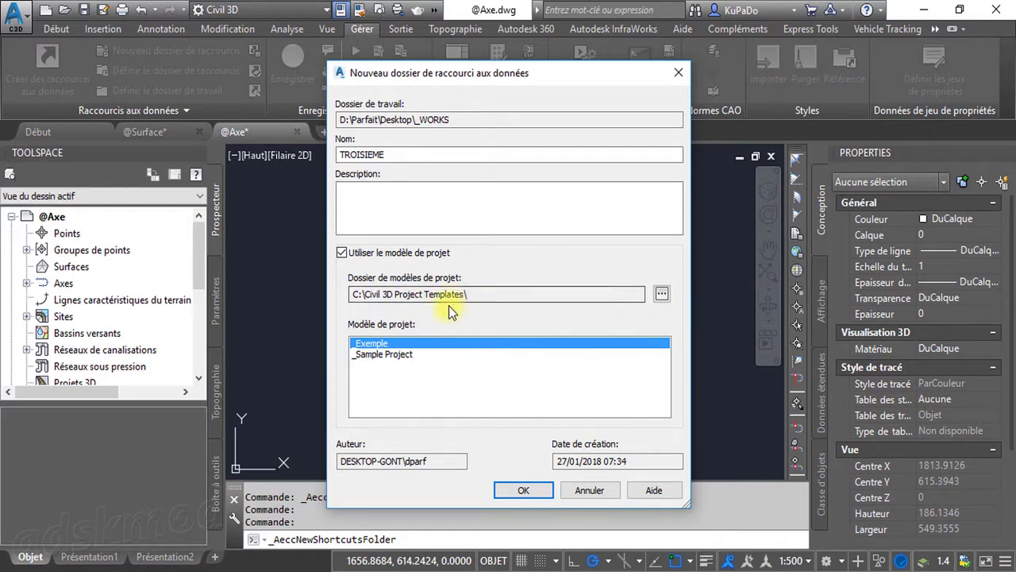
pyautogui.click(366, 354)
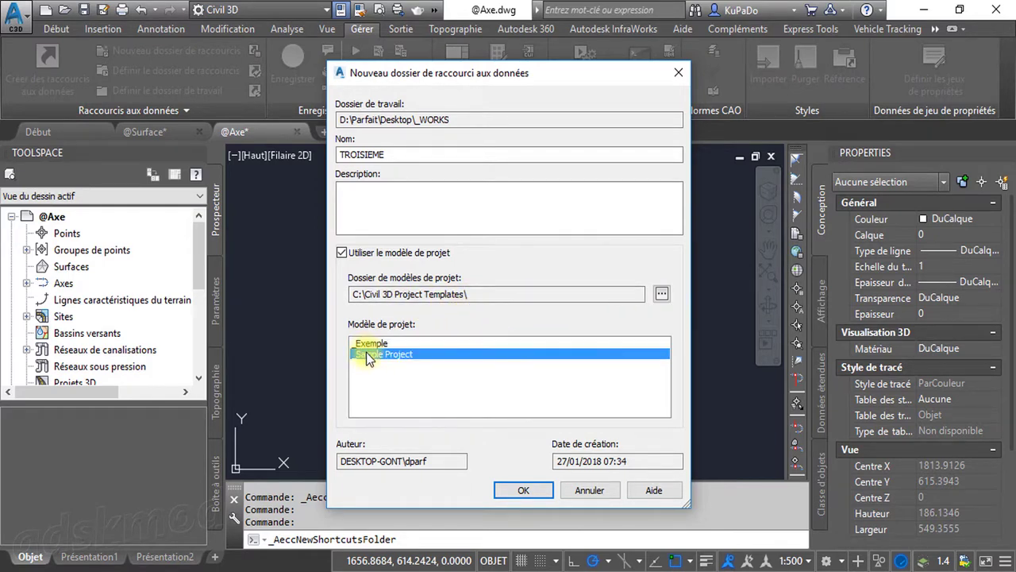
pyautogui.click(377, 346)
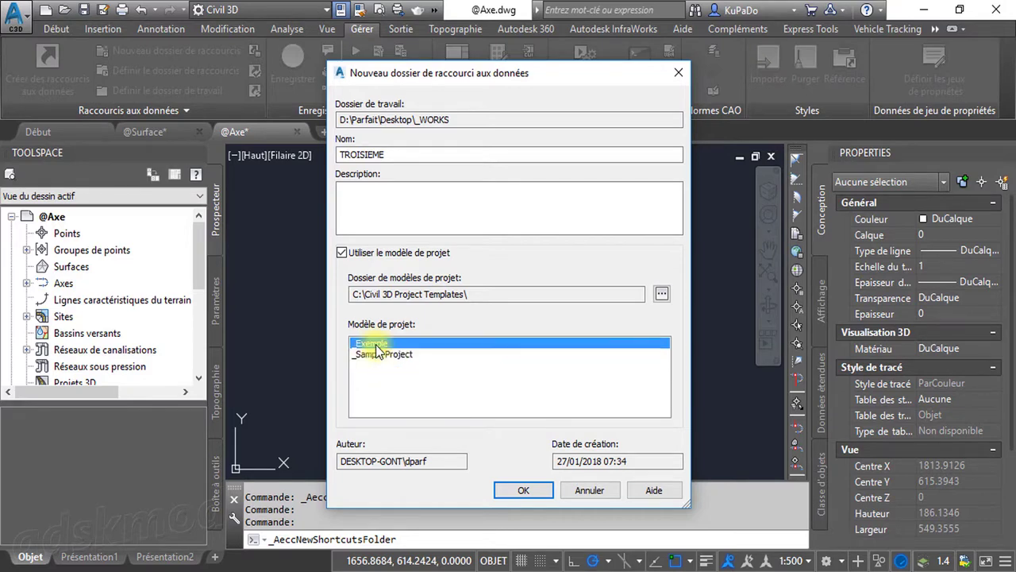
pyautogui.click(524, 490)
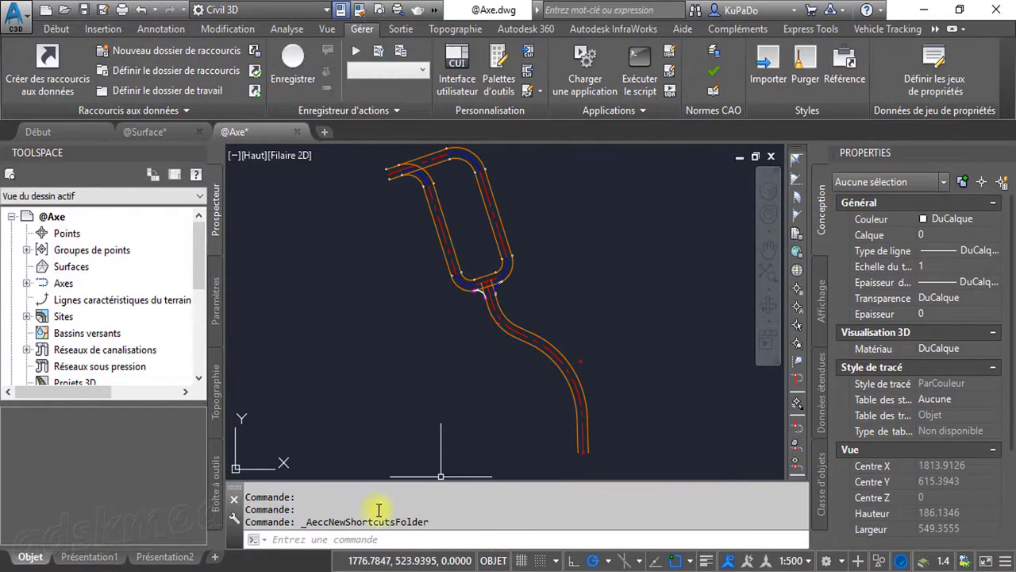
# - Switch to File Explorer and open the TROISIEME project folder in _WORKS and the _Exemple template folder to compare their subfolders
pyautogui.click(172, 563)
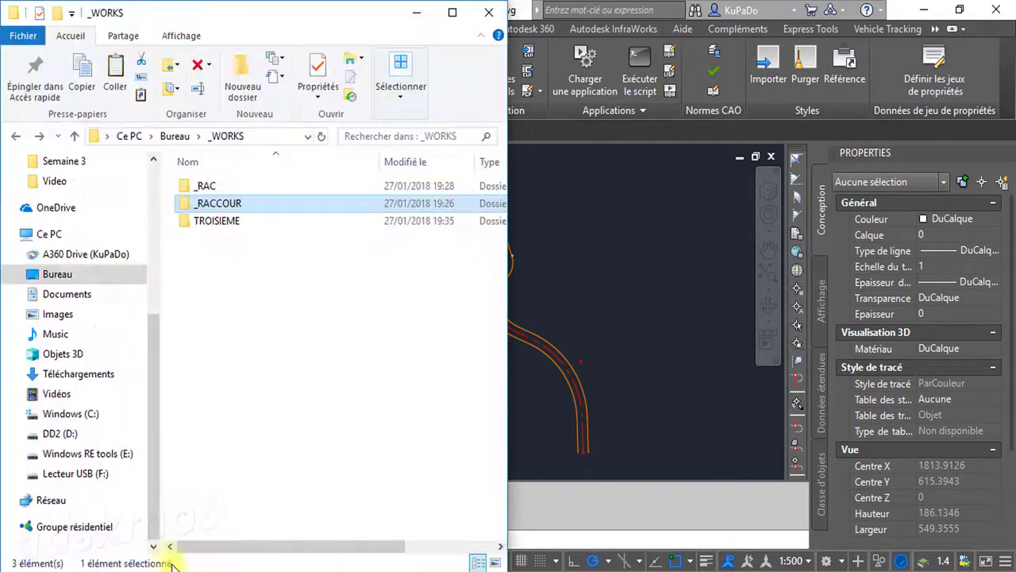
pyautogui.click(278, 524)
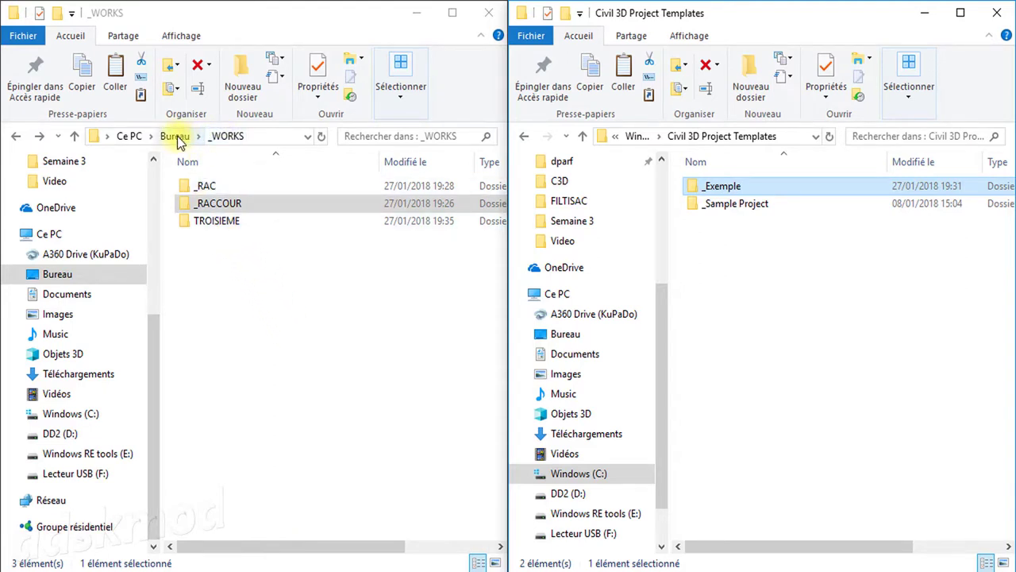
pyautogui.doubleClick(221, 222)
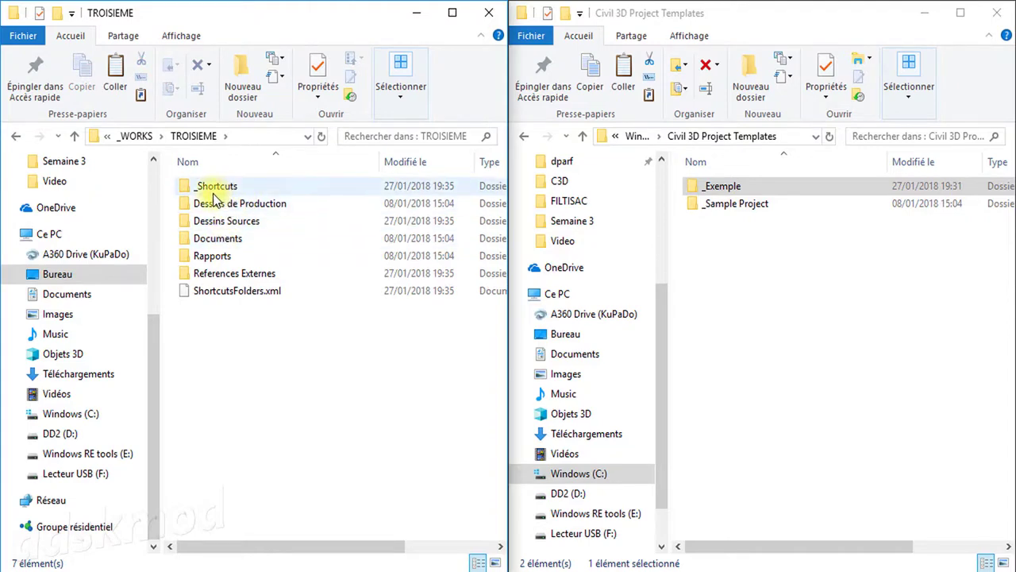
pyautogui.moveTo(212, 197)
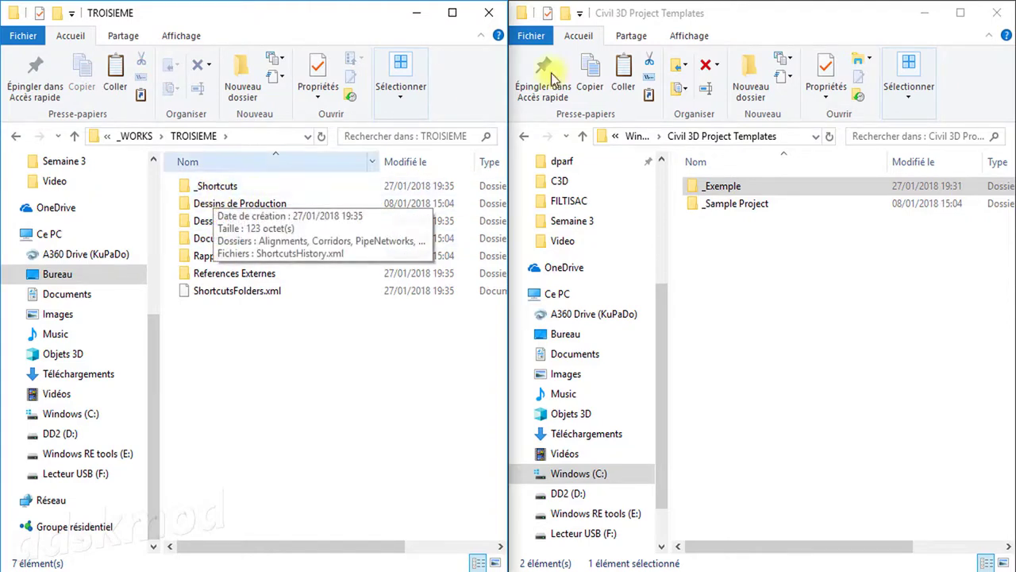
pyautogui.doubleClick(715, 189)
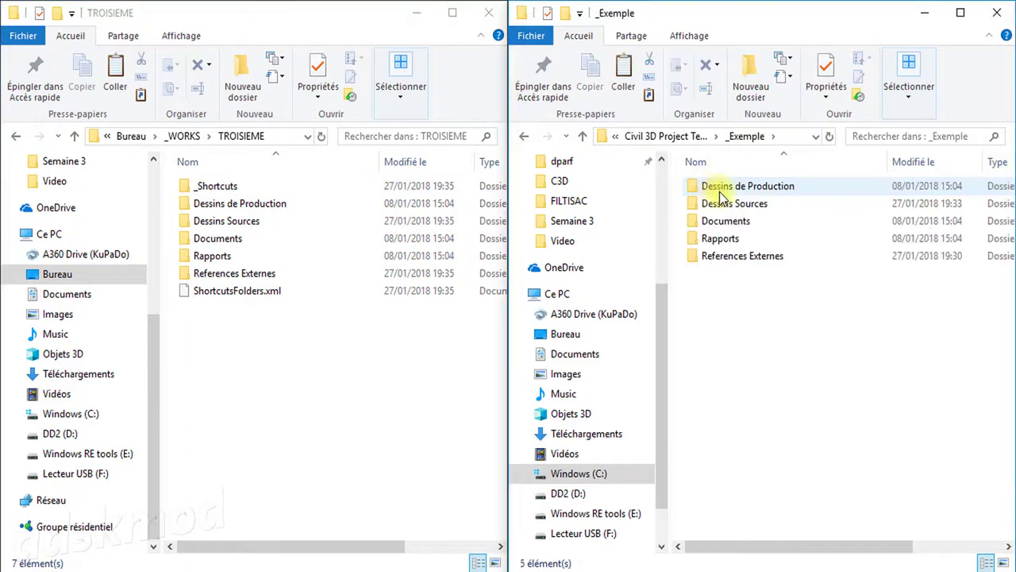
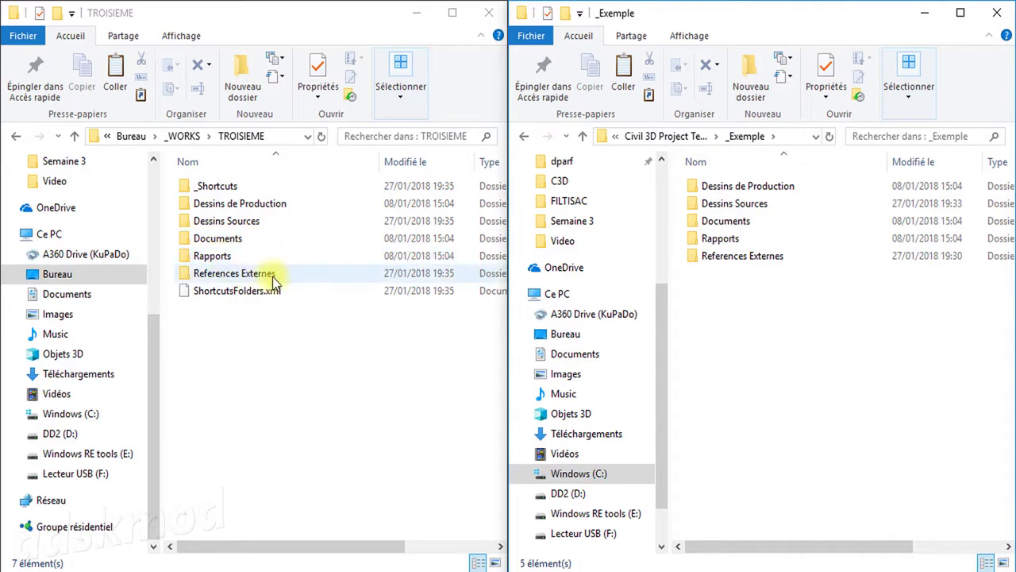
# - Check the Dessins Sources subfolders of the TROISIEME project, return to _WORKS, and leave both Explorer windows for Civil 3D
pyautogui.doubleClick(252, 221)
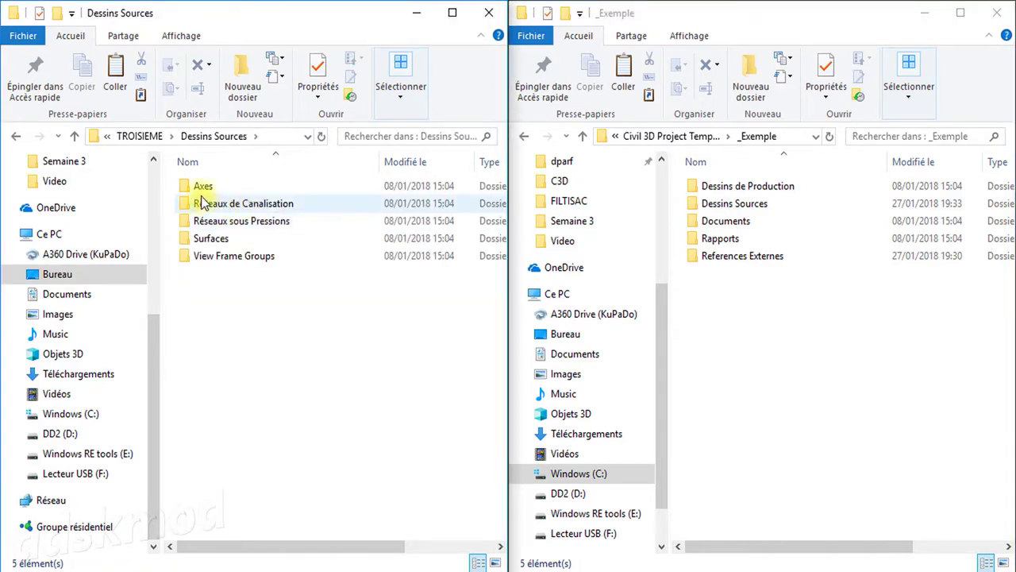
pyautogui.click(74, 136)
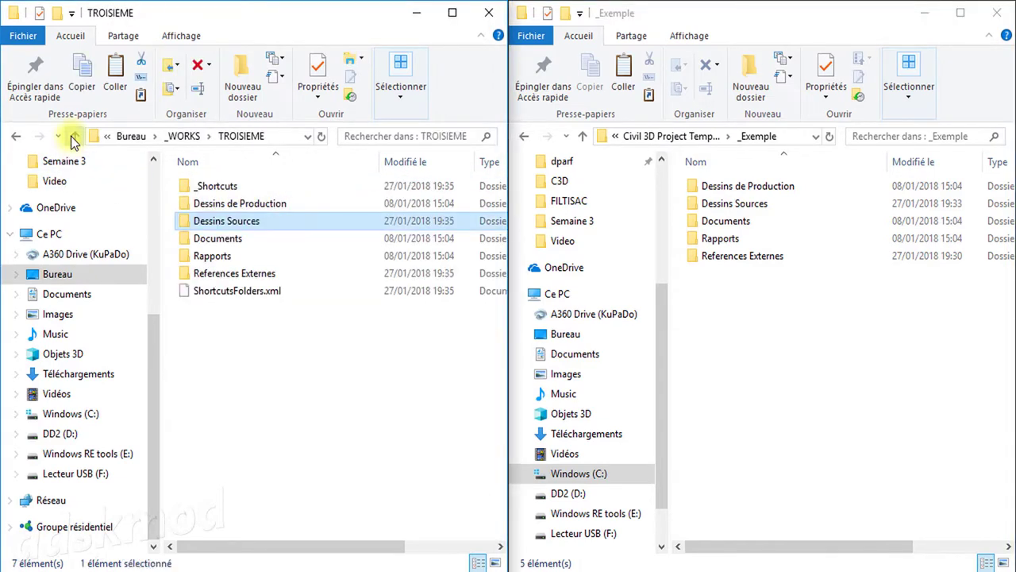
pyautogui.click(73, 136)
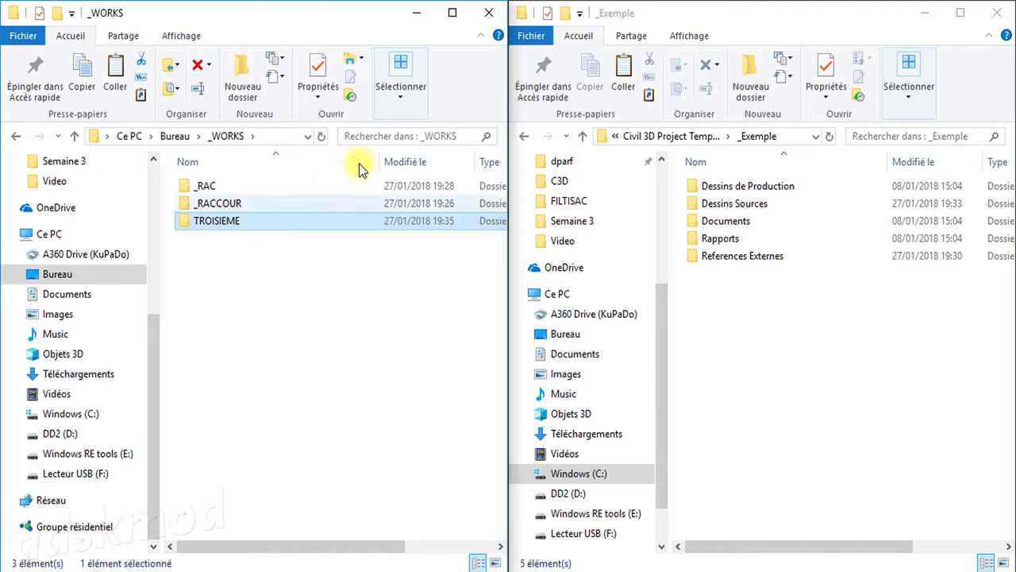
pyautogui.click(999, 17)
pyautogui.click(408, 17)
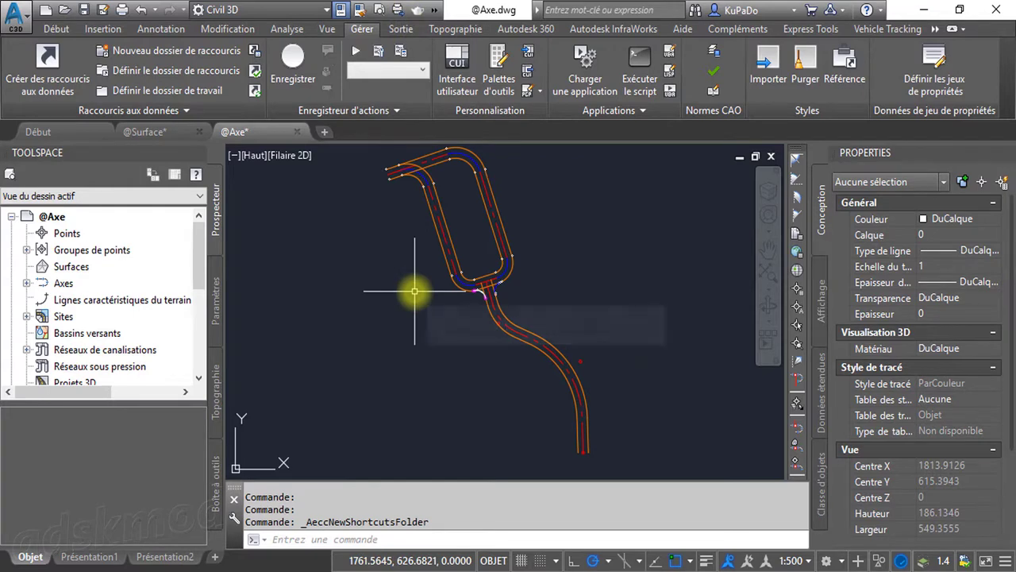
# - Create a new drawing from the _C3D-Template_2018_FRA.dwt template
pyautogui.moveTo(414, 292)
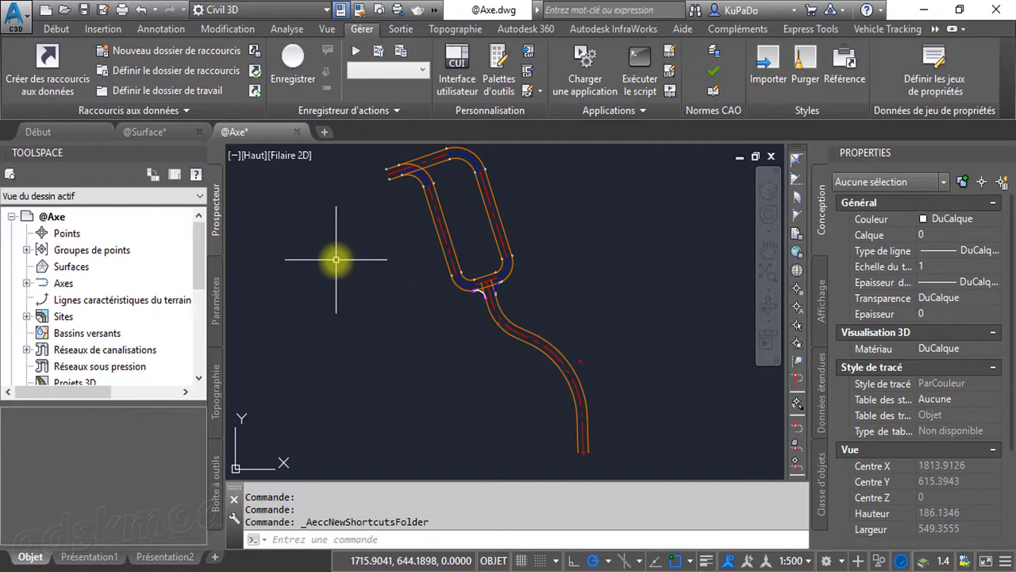
pyautogui.moveTo(336, 259)
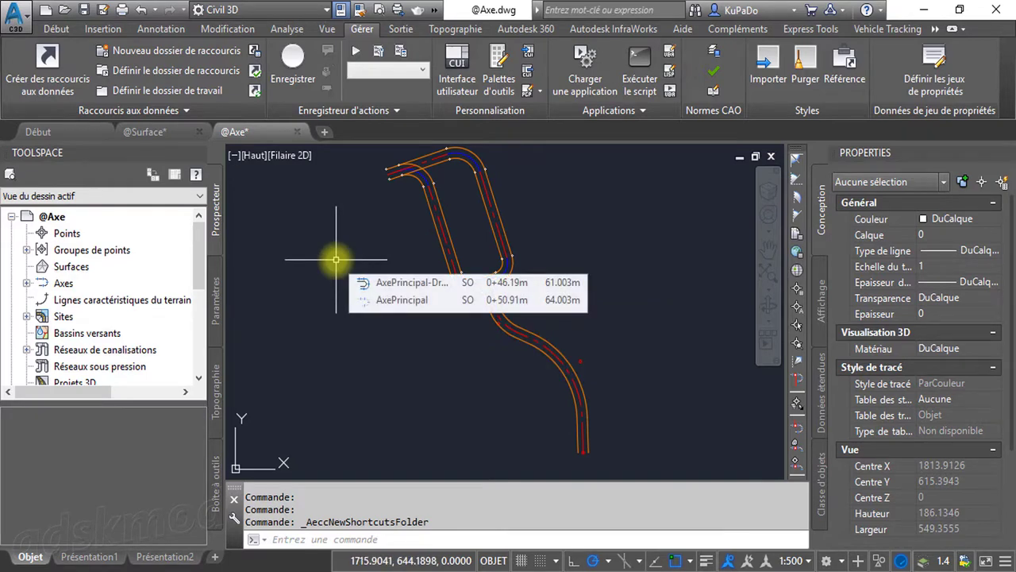
pyautogui.click(75, 132)
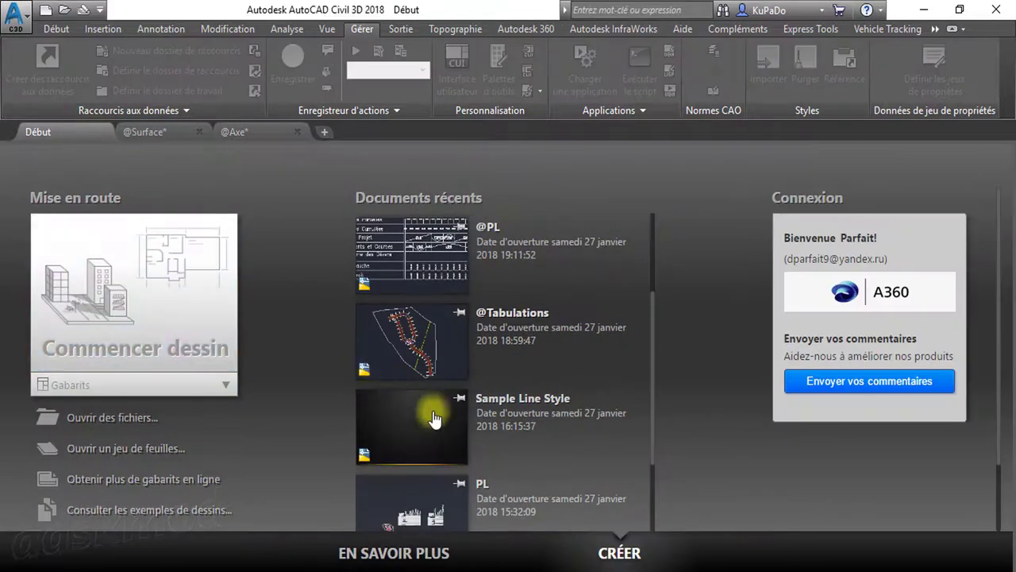
pyautogui.click(203, 393)
pyautogui.scroll(-2, 204, 454)
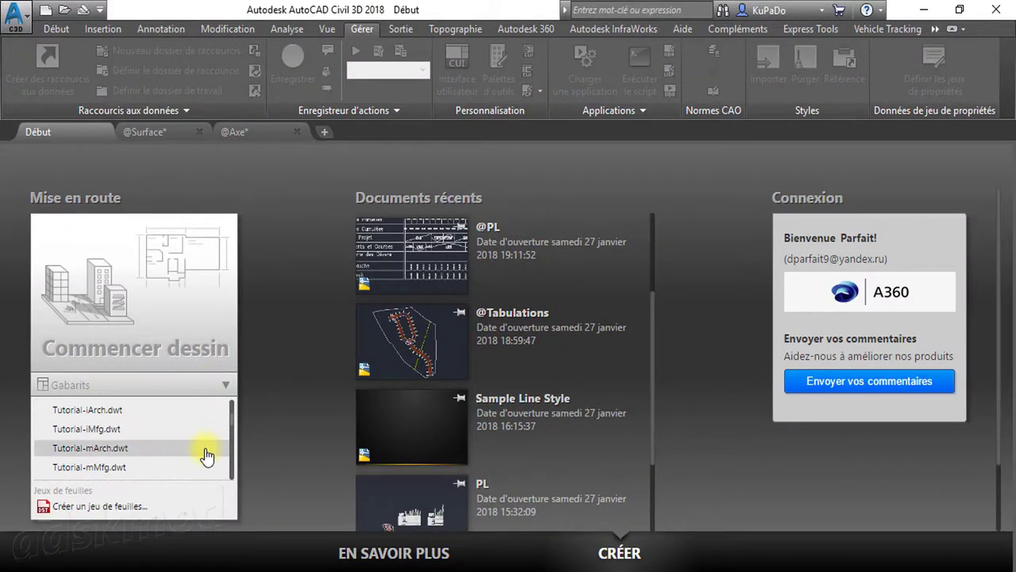
pyautogui.scroll(-3, 207, 455)
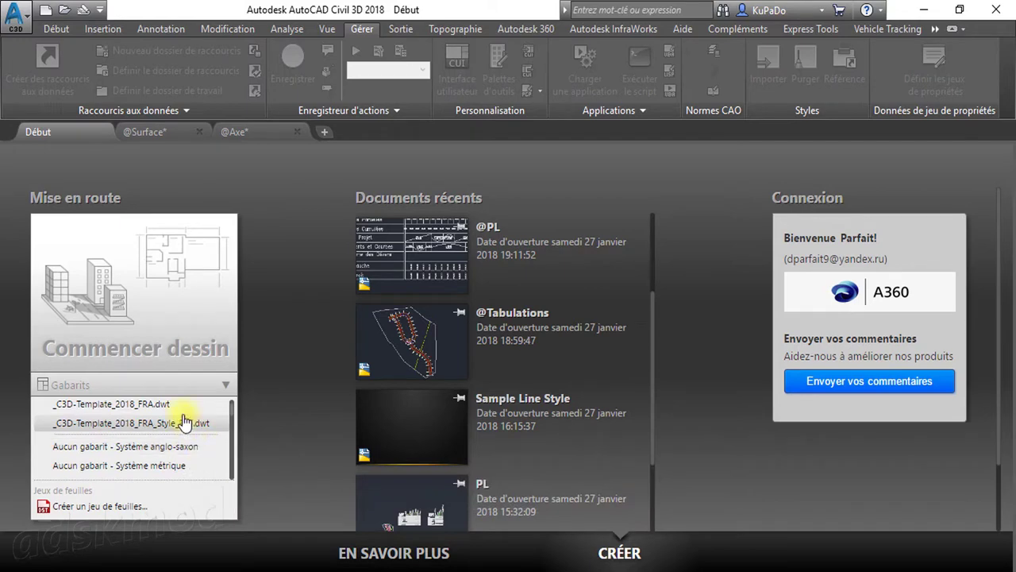
pyautogui.click(151, 405)
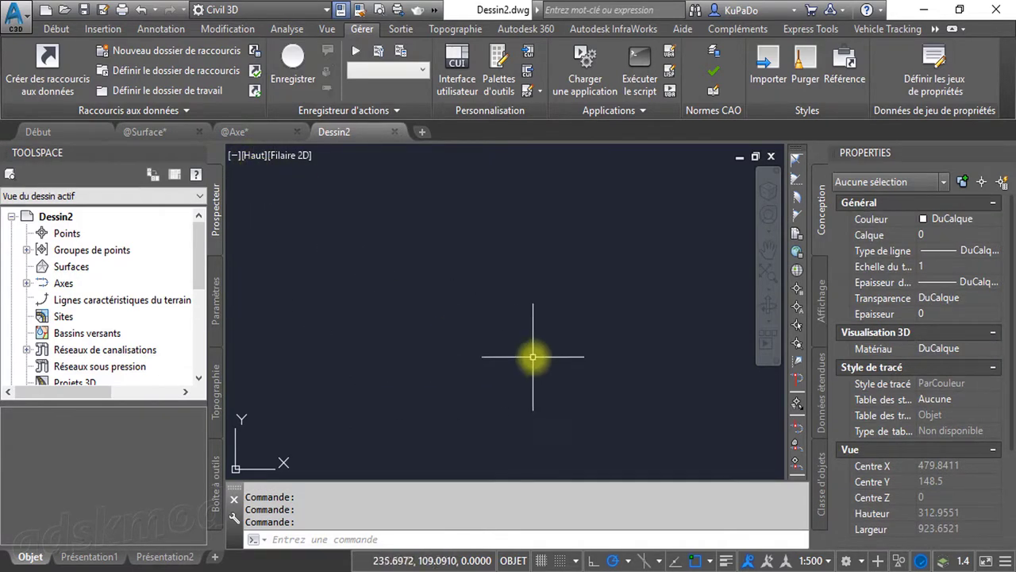
pyautogui.scroll(3, 522, 352)
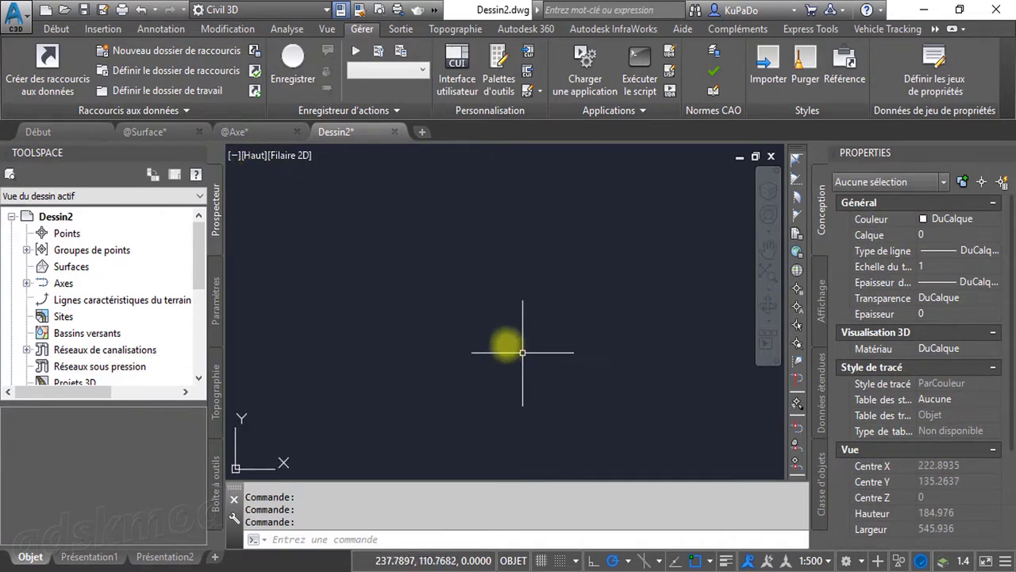
pyautogui.click(174, 134)
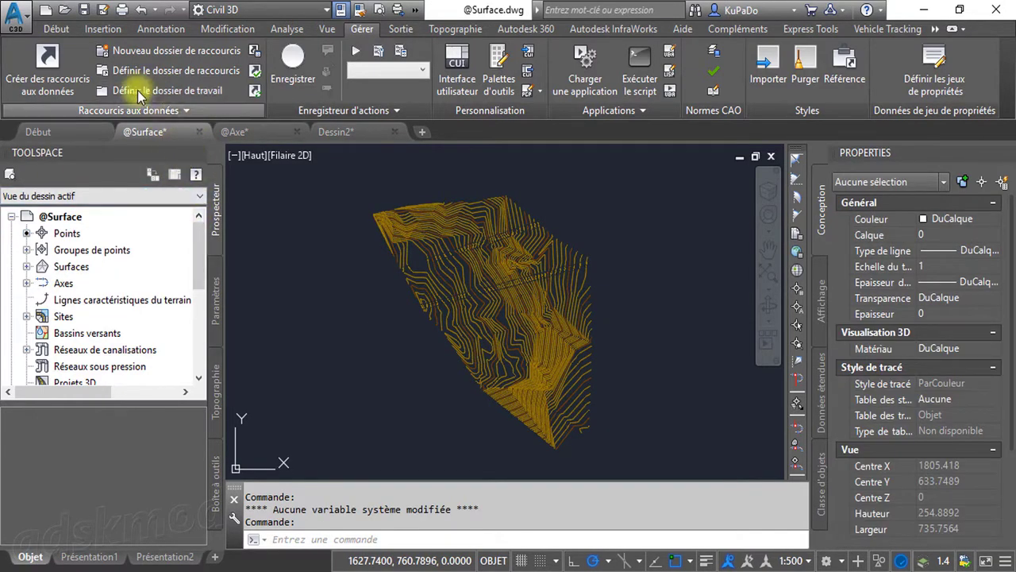
pyautogui.click(103, 11)
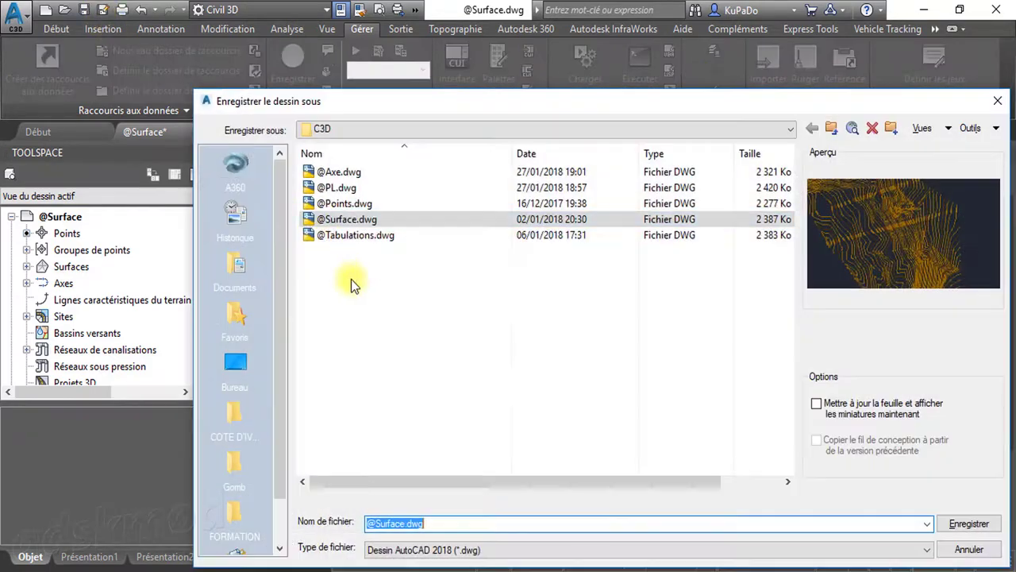
pyautogui.click(236, 367)
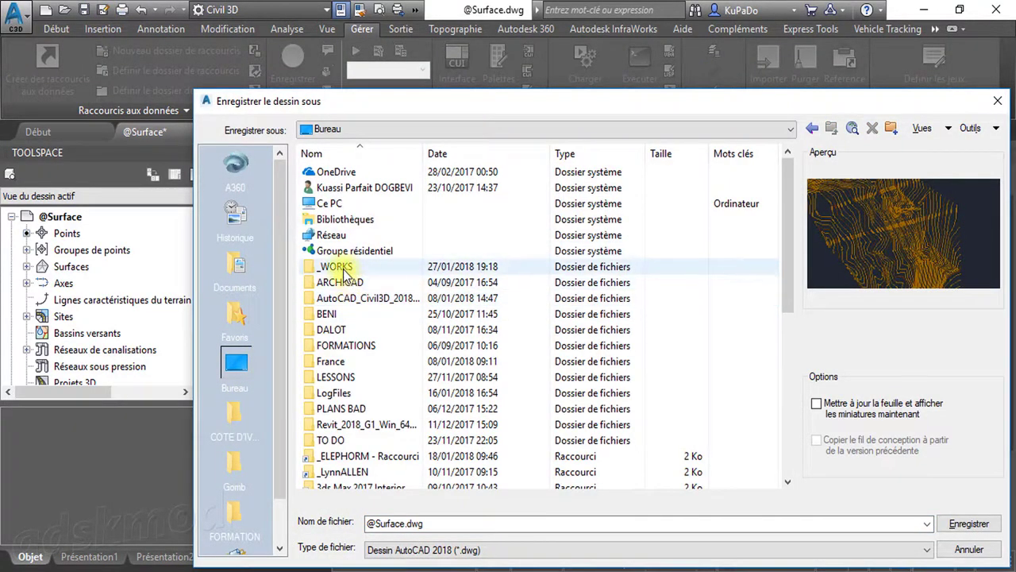
pyautogui.doubleClick(337, 267)
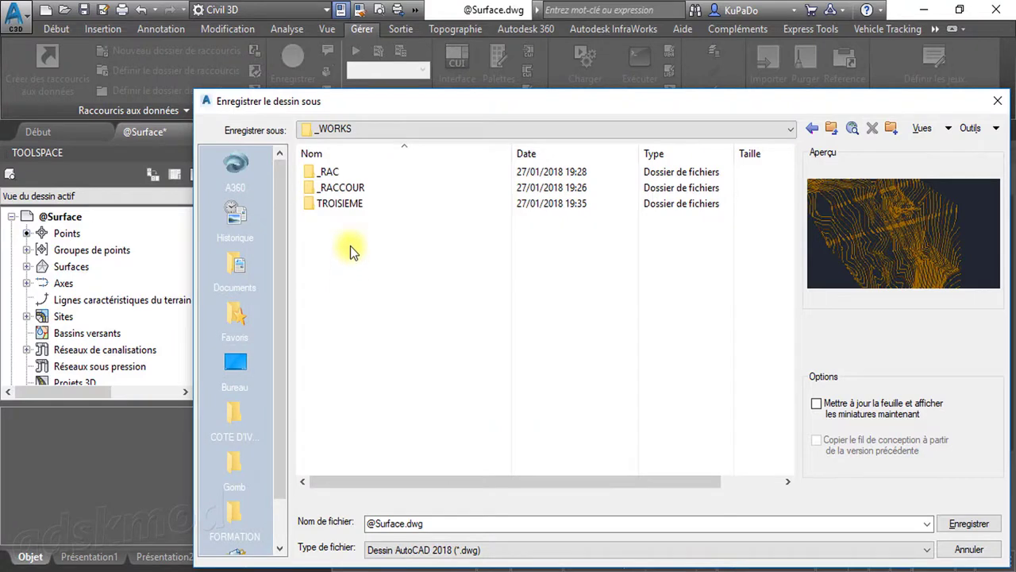
pyautogui.doubleClick(342, 203)
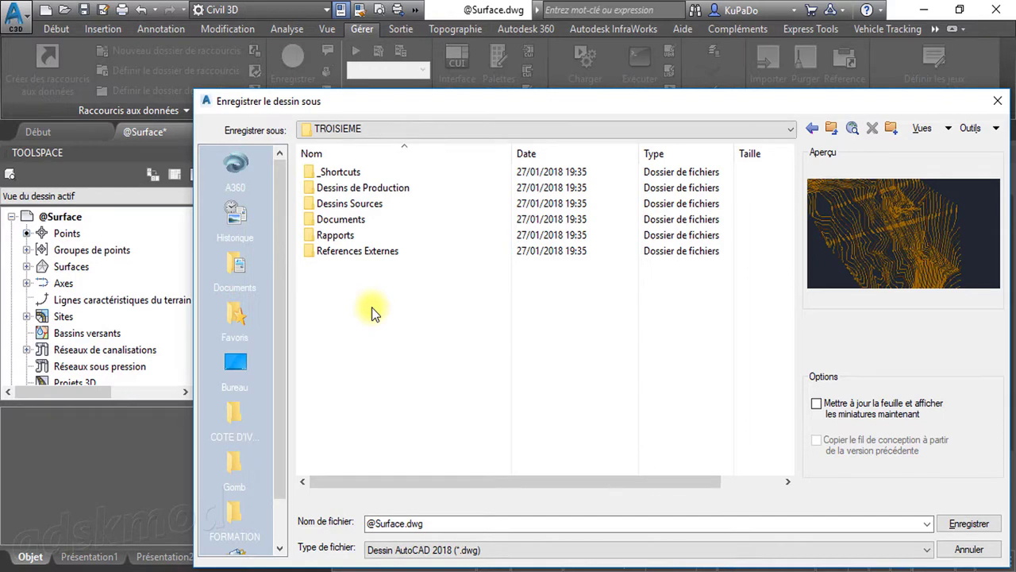
pyautogui.doubleClick(357, 204)
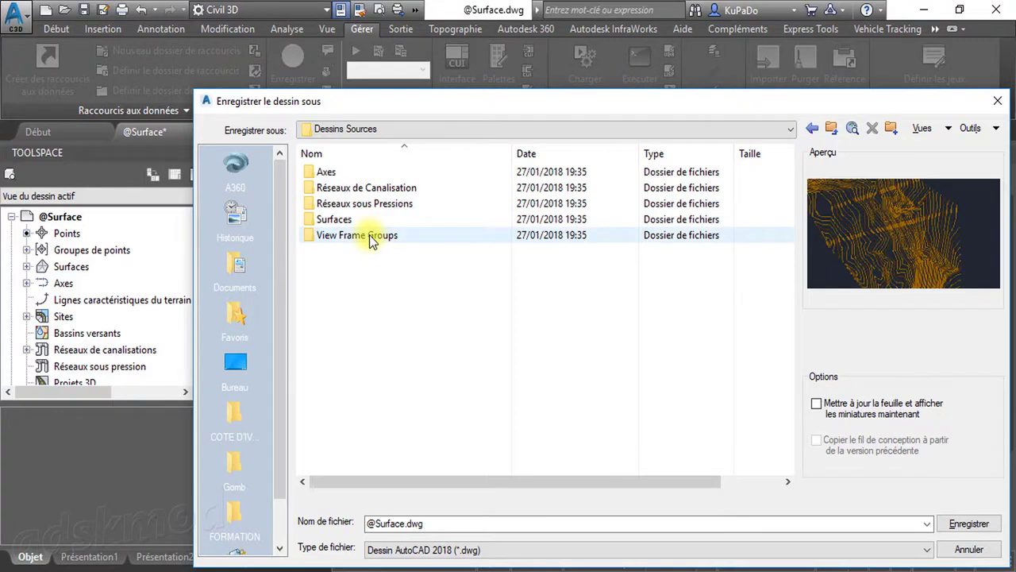
pyautogui.doubleClick(329, 220)
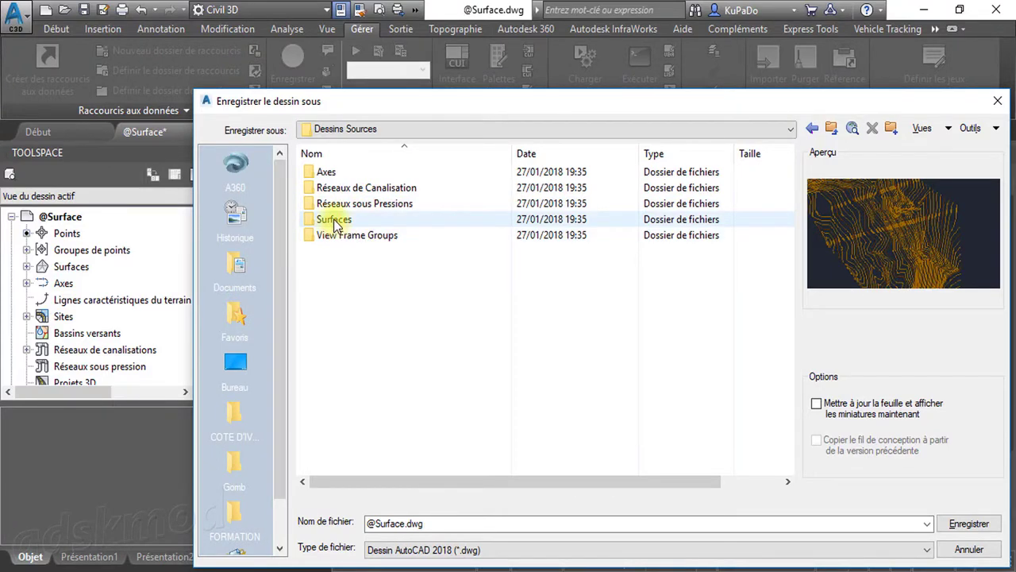
pyautogui.click(972, 523)
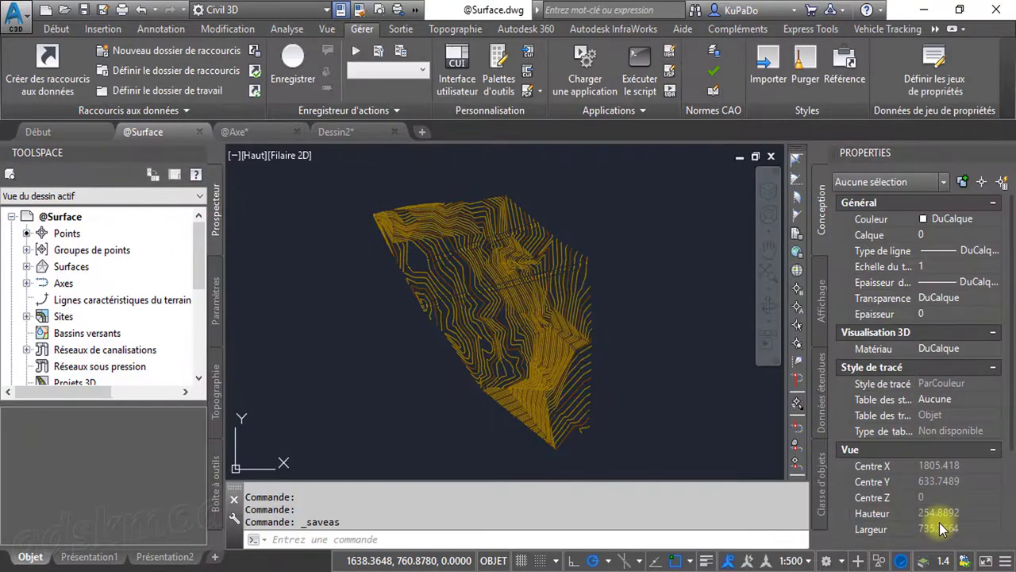
pyautogui.click(252, 131)
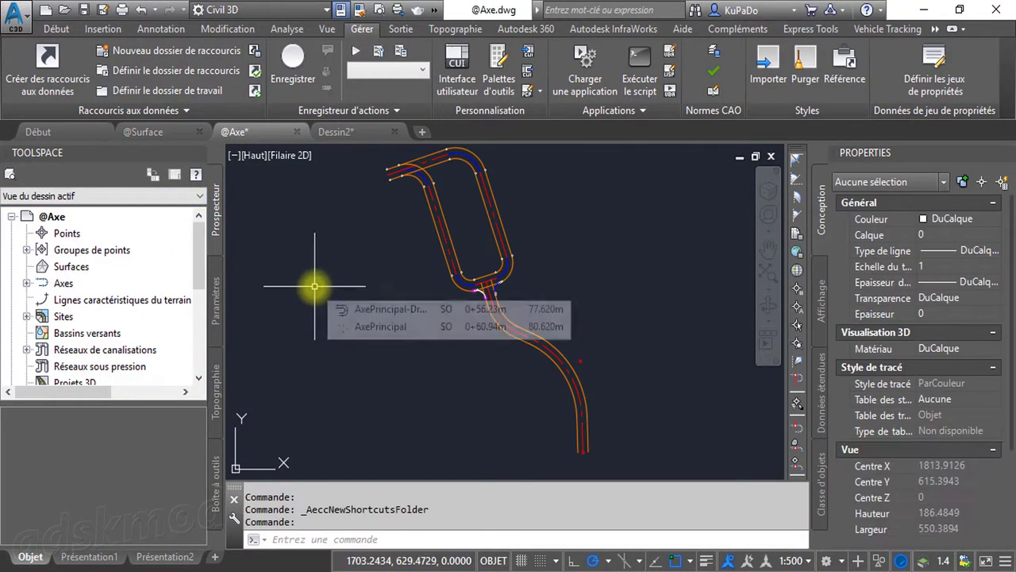
pyautogui.click(102, 9)
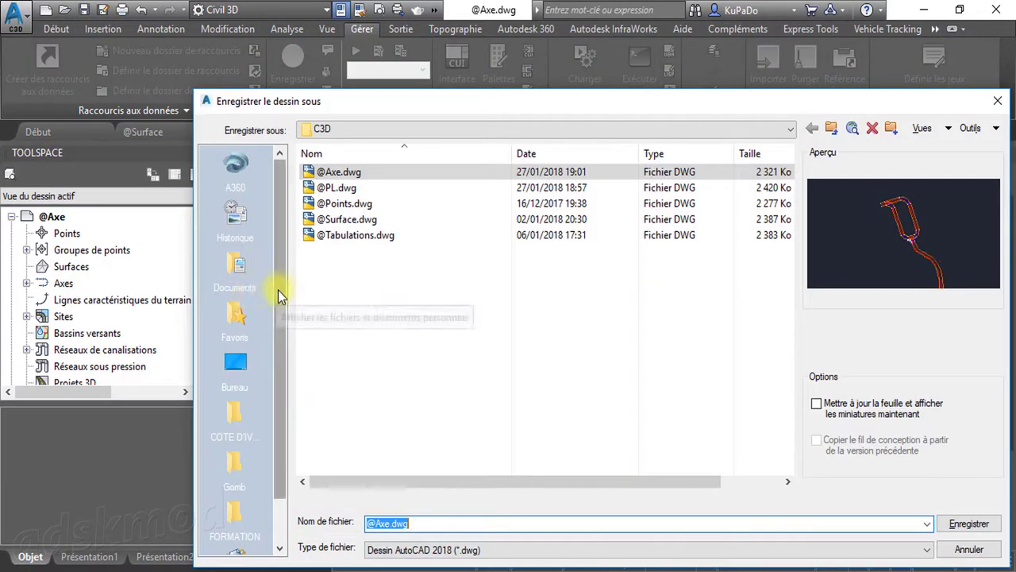
pyautogui.click(235, 362)
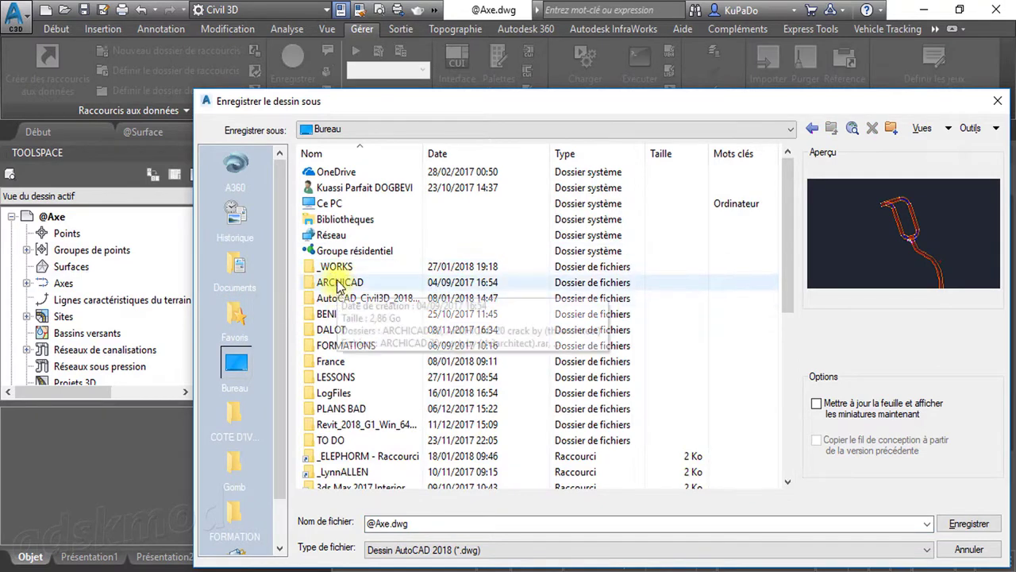
pyautogui.doubleClick(340, 269)
pyautogui.doubleClick(350, 205)
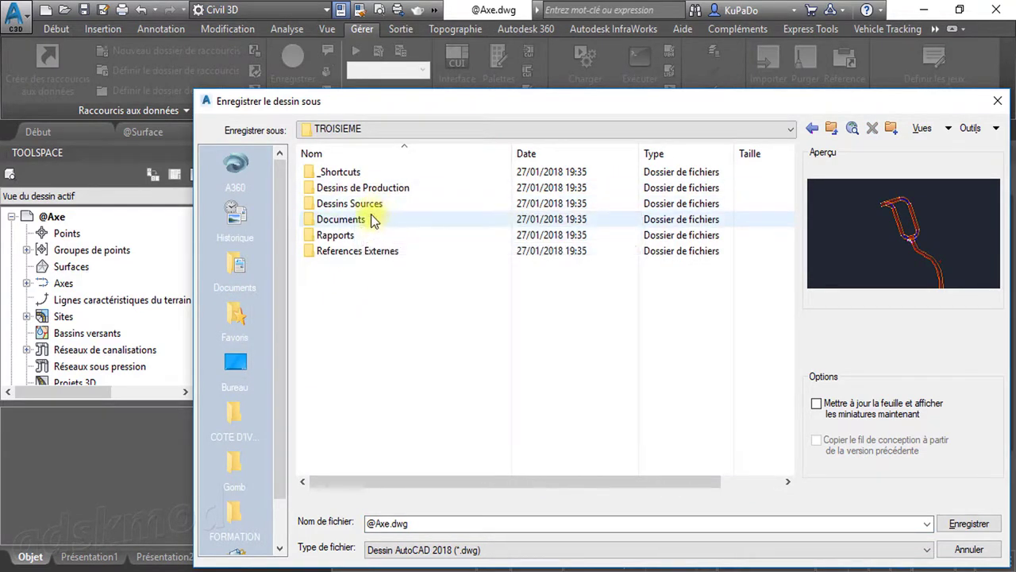
pyautogui.doubleClick(361, 202)
pyautogui.doubleClick(325, 173)
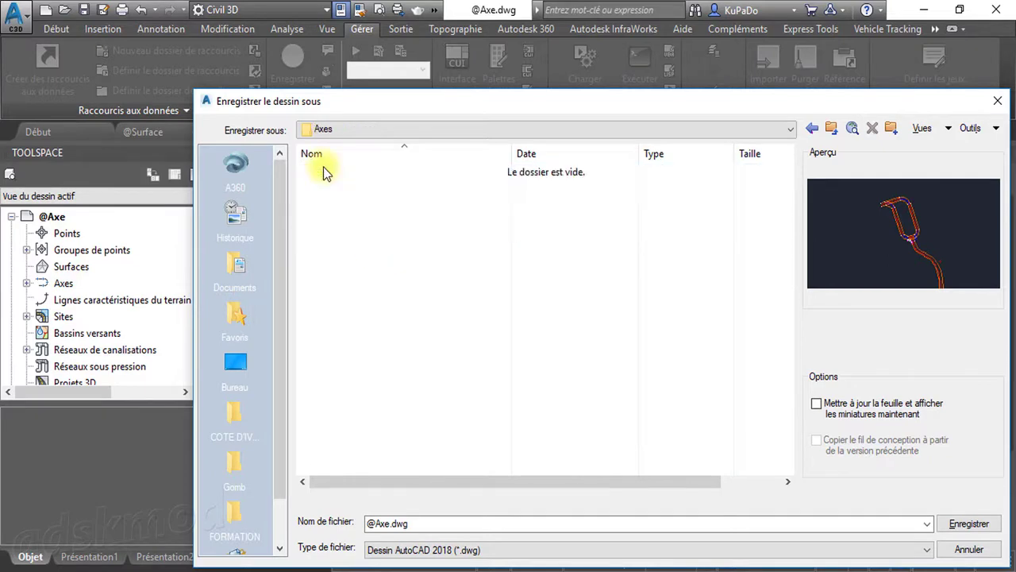
pyautogui.click(831, 129)
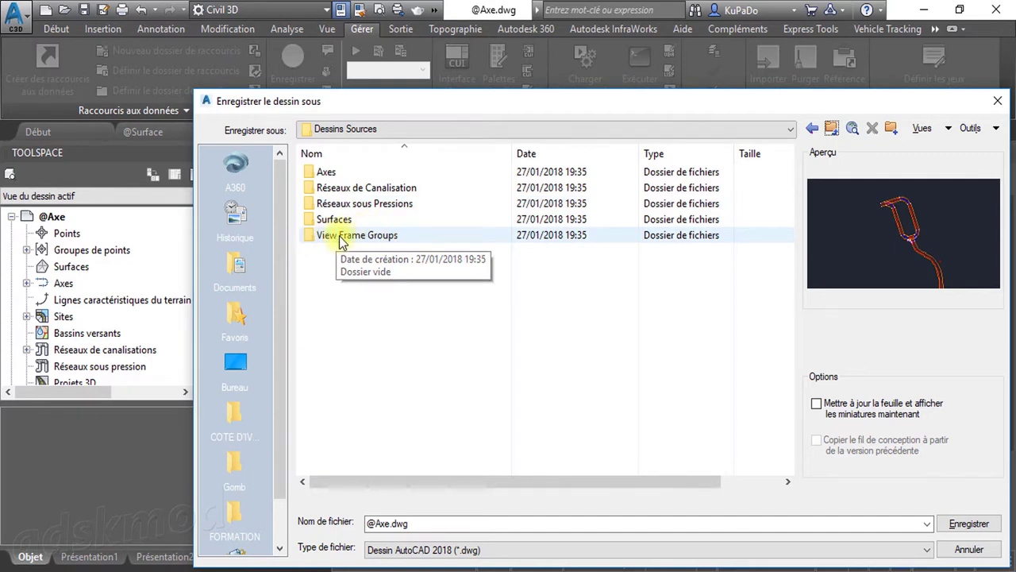
pyautogui.doubleClick(328, 173)
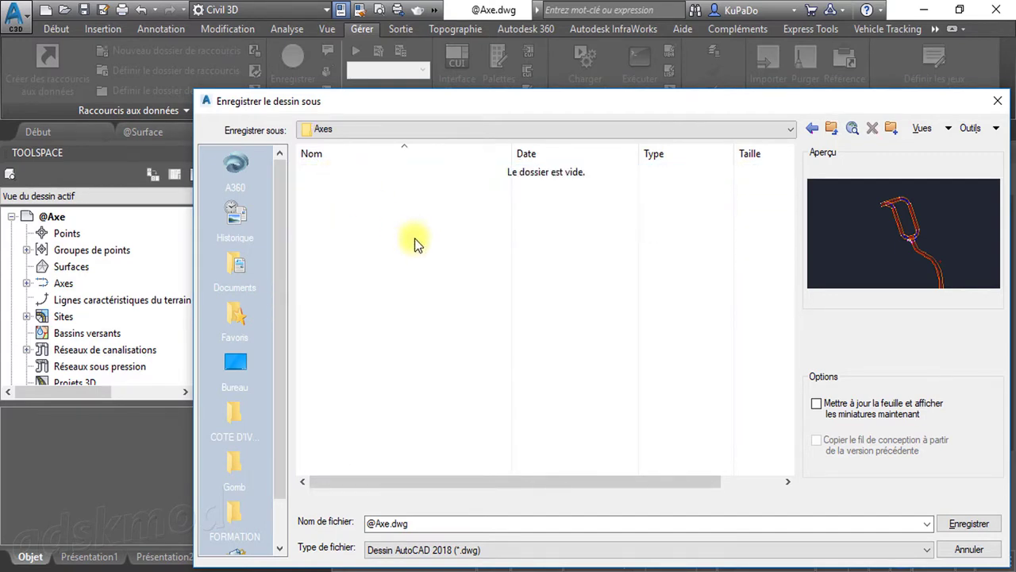
pyautogui.click(977, 524)
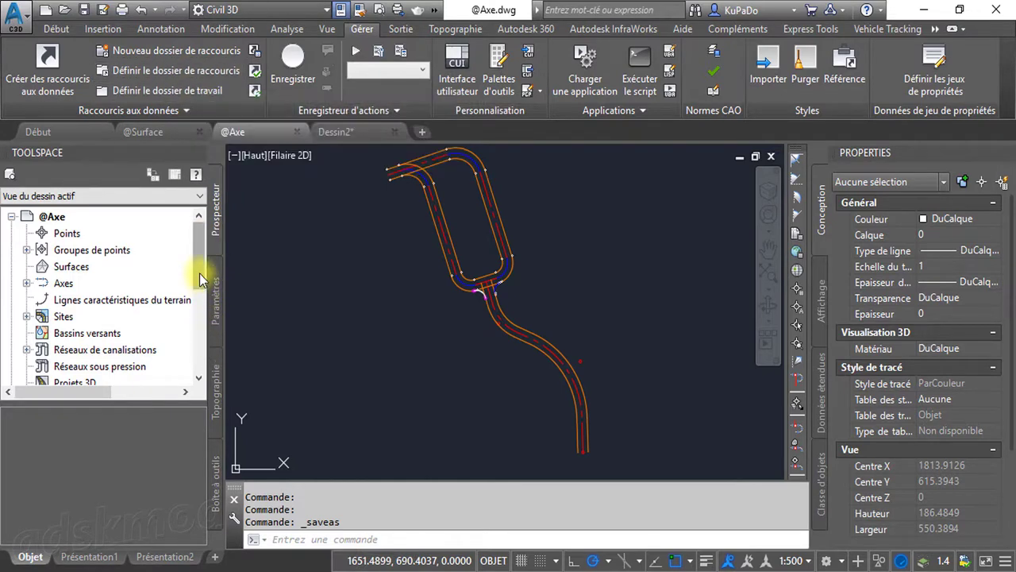
# - Widen the Toolspace and examine the full project path of the data shortcuts node
pyautogui.moveTo(199, 274); pyautogui.dragTo(199, 334)
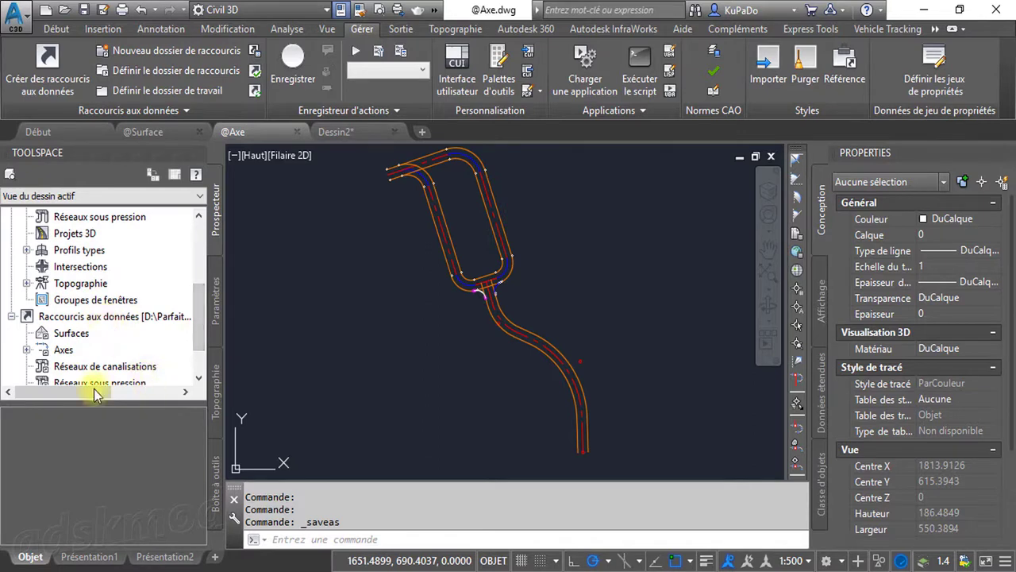
pyautogui.moveTo(97, 392); pyautogui.dragTo(170, 393)
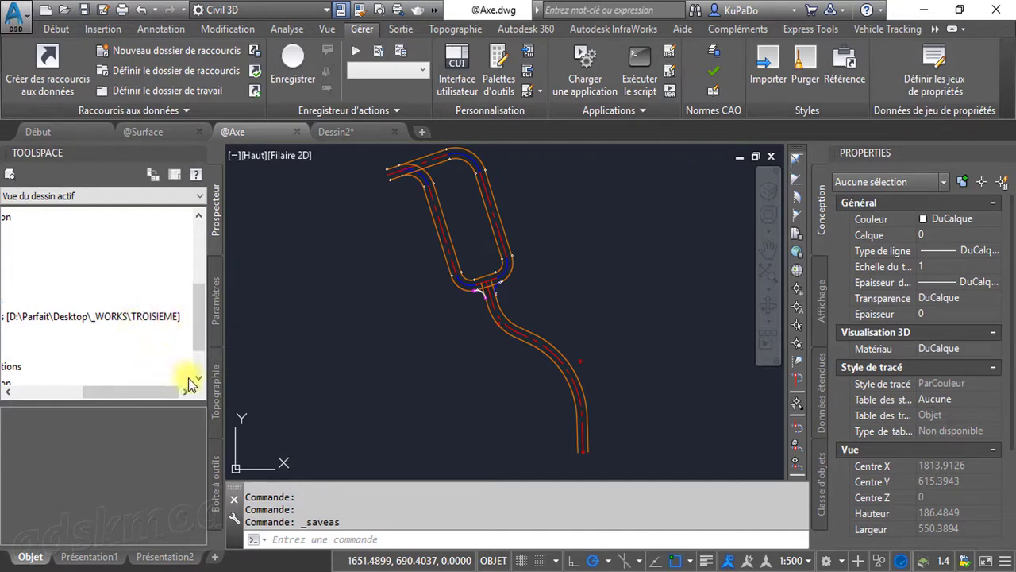
pyautogui.moveTo(226, 373); pyautogui.dragTo(297, 370)
pyautogui.moveTo(187, 389)
pyautogui.mouseDown()
pyautogui.moveTo(158, 389)
pyautogui.moveTo(204, 390)
pyautogui.mouseUp()
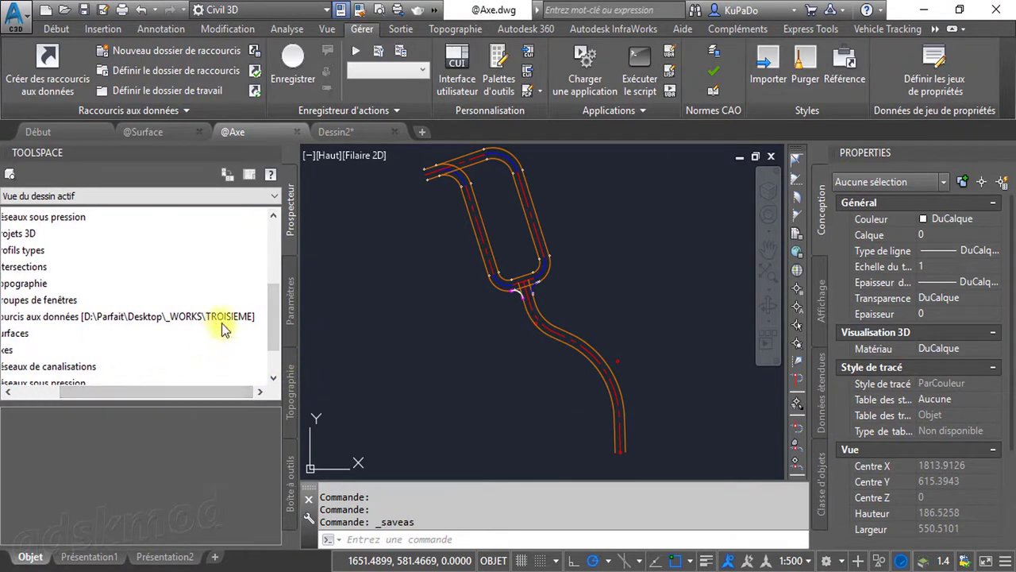
# - Set _RACCOUR as the active data shortcuts folder and check the path on the data shortcuts node
pyautogui.click(188, 71)
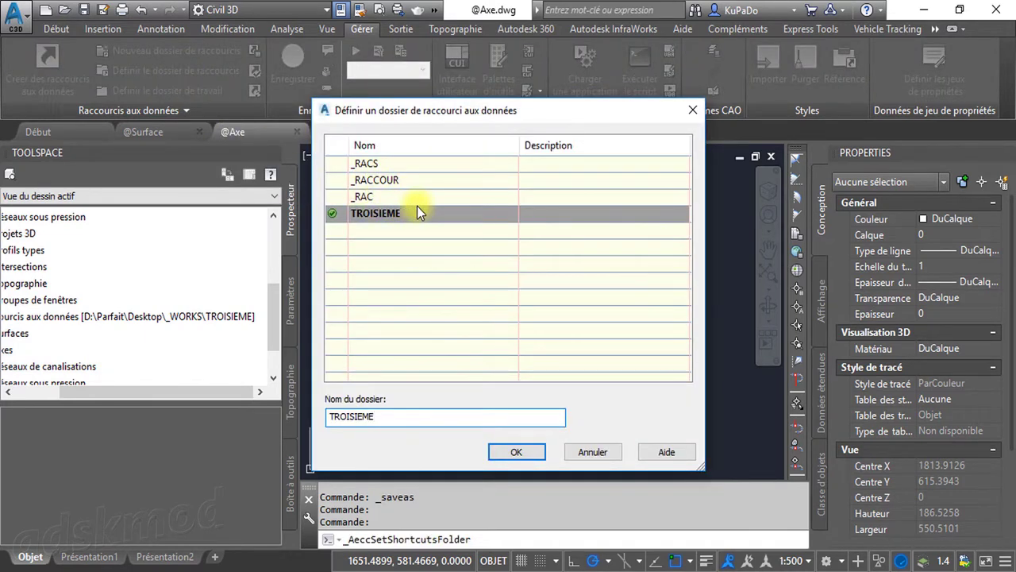
pyautogui.click(401, 182)
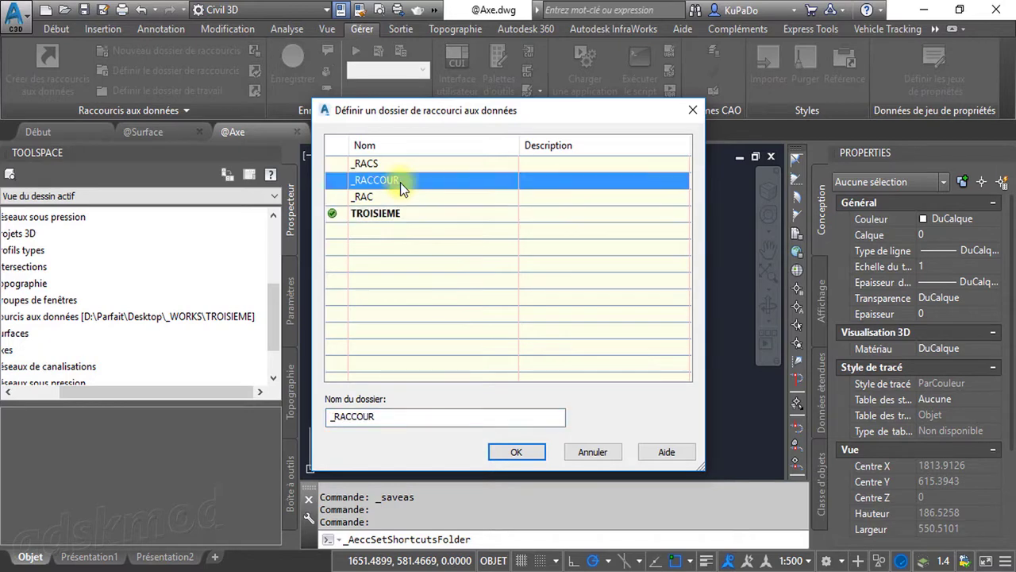
pyautogui.click(514, 451)
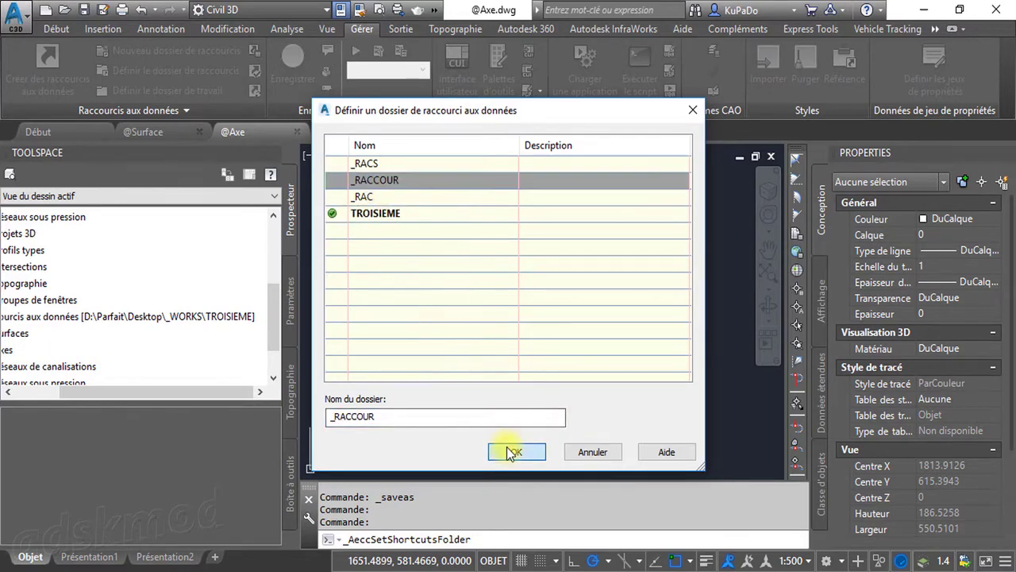
pyautogui.moveTo(179, 395); pyautogui.dragTo(240, 389)
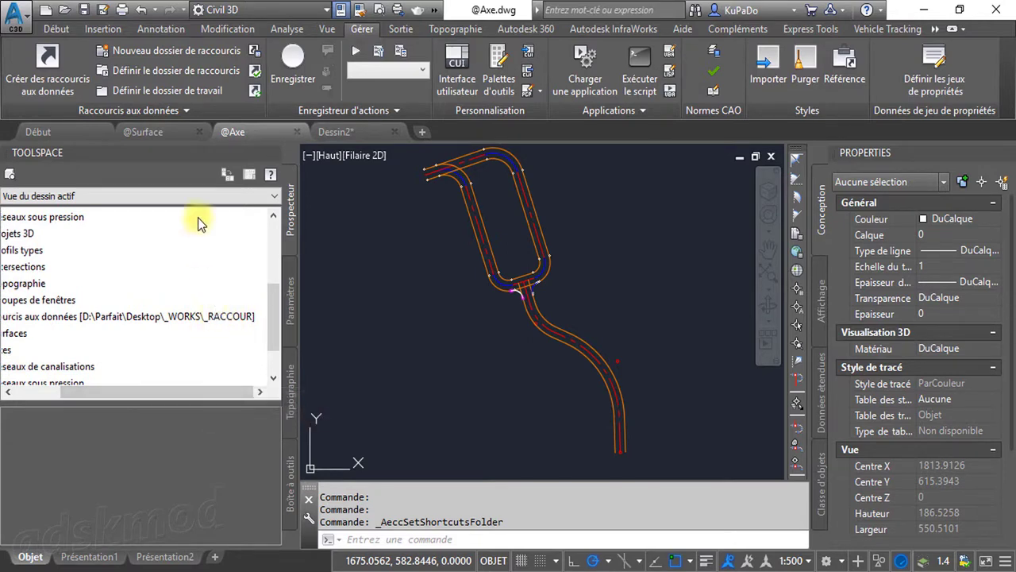
# - Set TROISIEME as the active data shortcuts folder and confirm the desktop folder _WORKS as the working folder
pyautogui.click(185, 73)
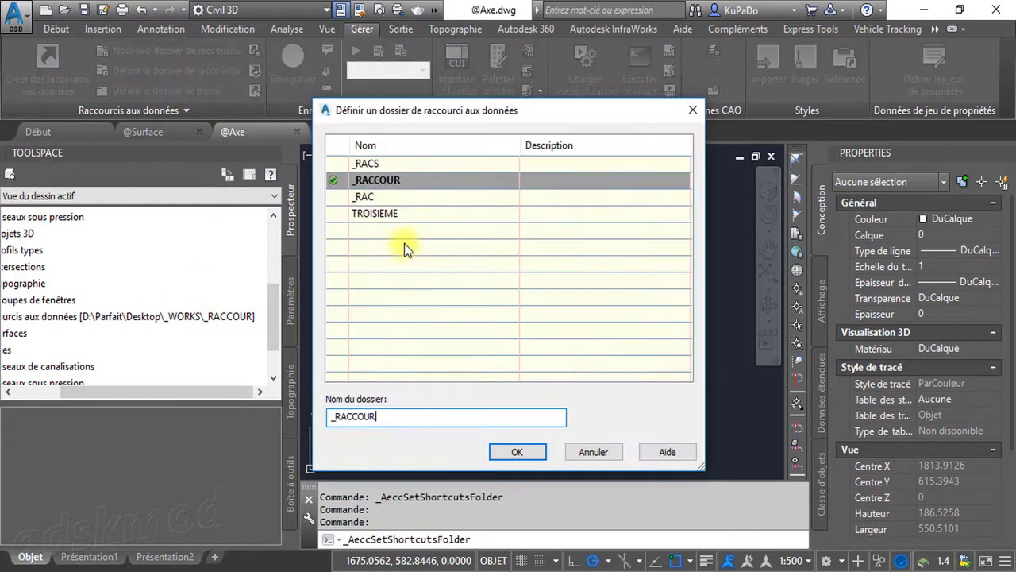
pyautogui.click(388, 212)
pyautogui.click(521, 452)
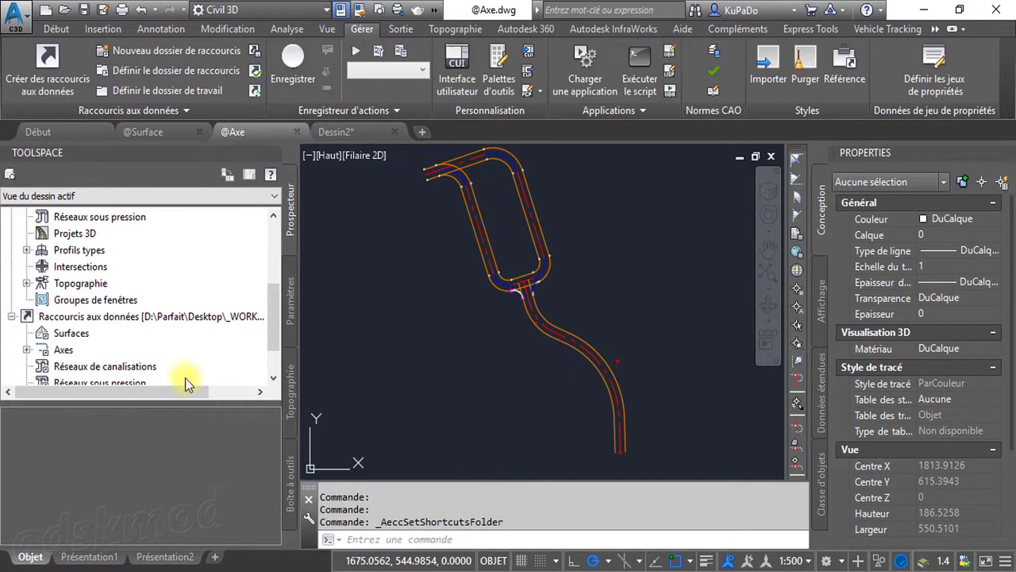
pyautogui.click(196, 91)
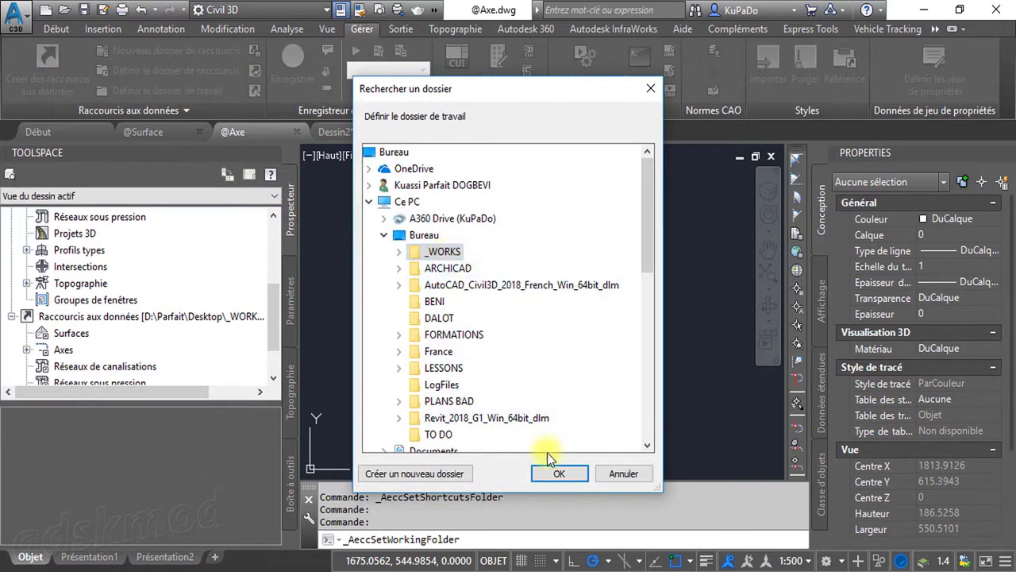
pyautogui.click(556, 473)
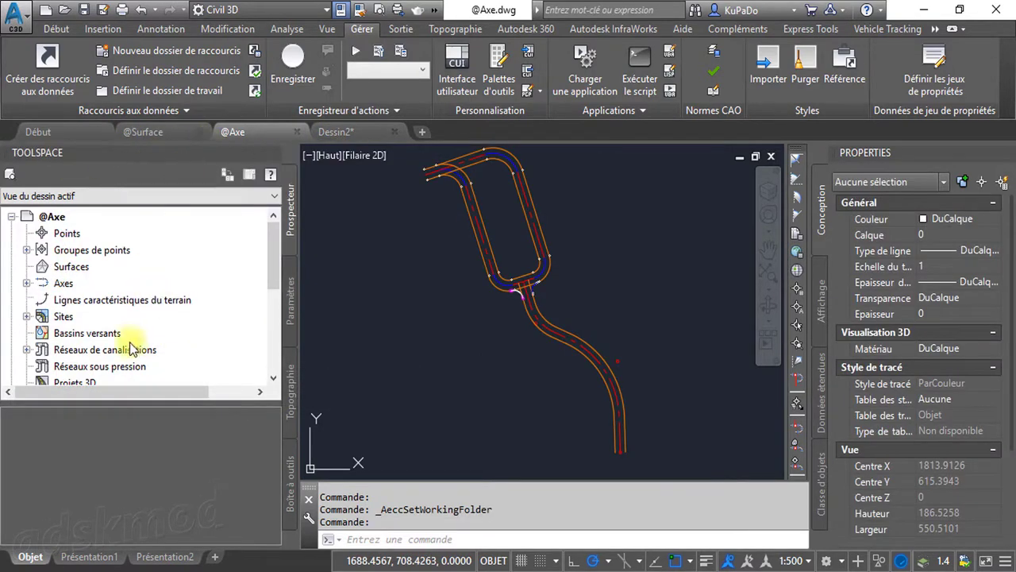
pyautogui.moveTo(272, 278); pyautogui.dragTo(272, 327)
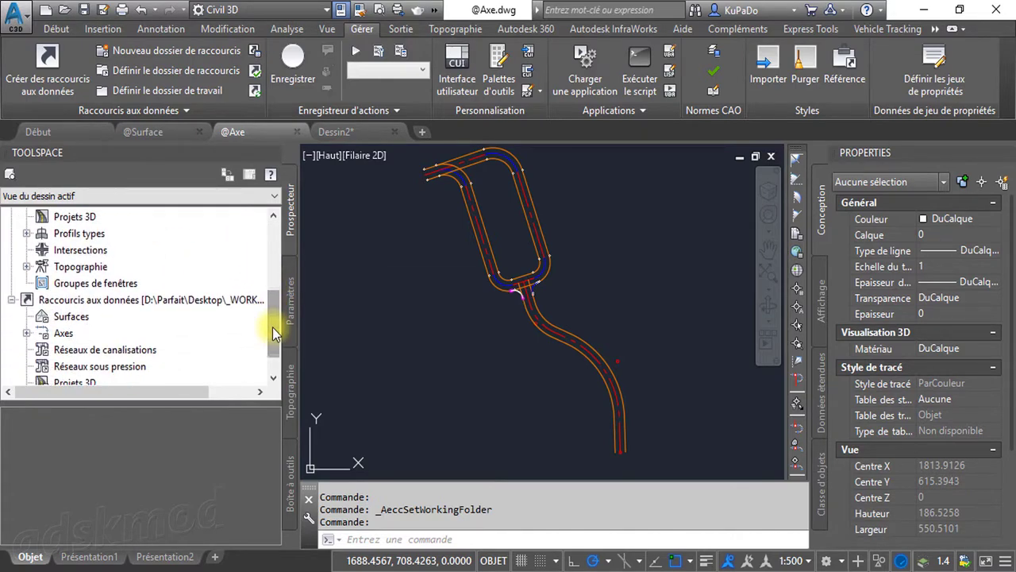
pyautogui.click(52, 74)
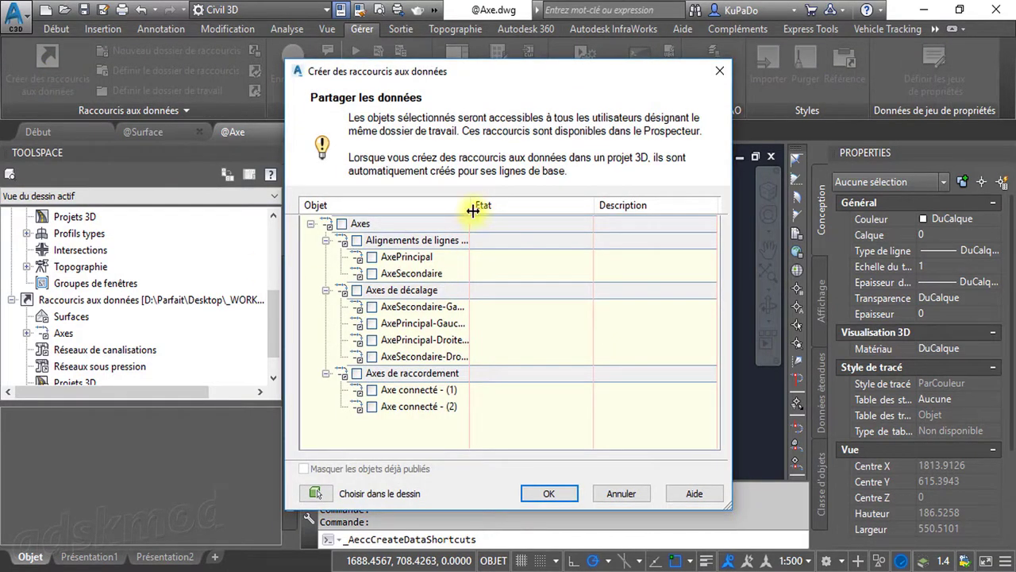
pyautogui.moveTo(471, 208); pyautogui.dragTo(540, 211)
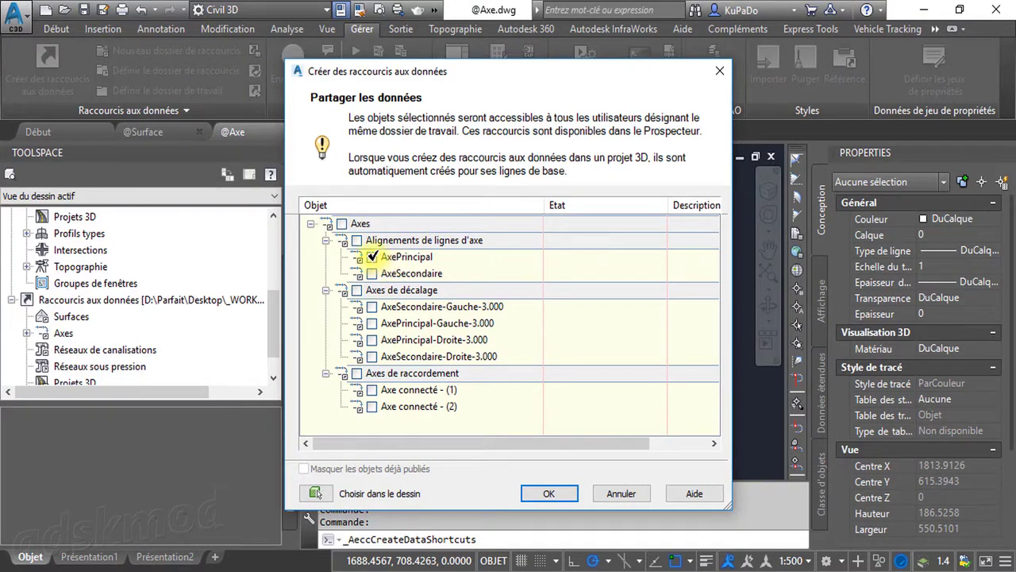
pyautogui.click(371, 257)
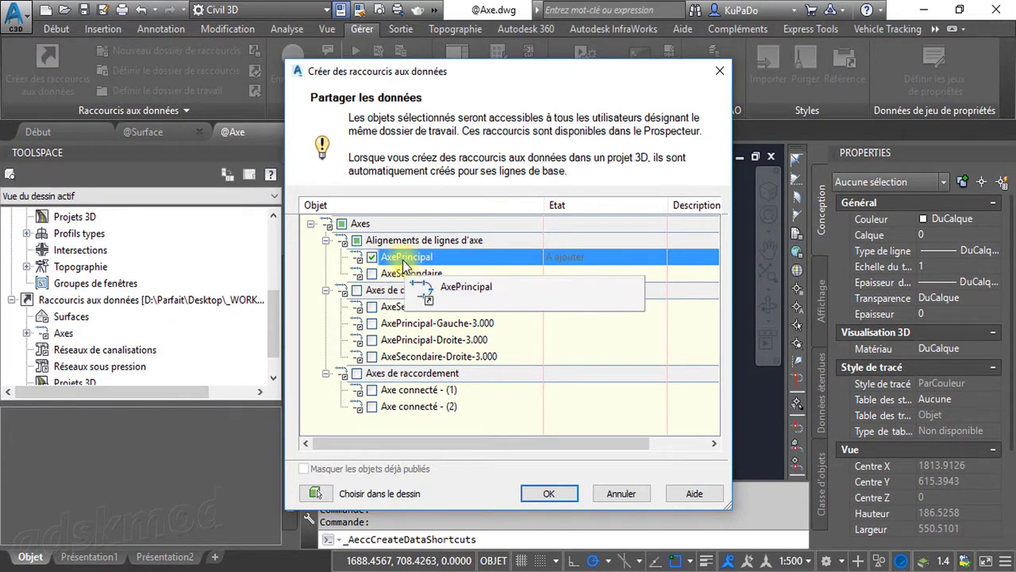
pyautogui.click(550, 494)
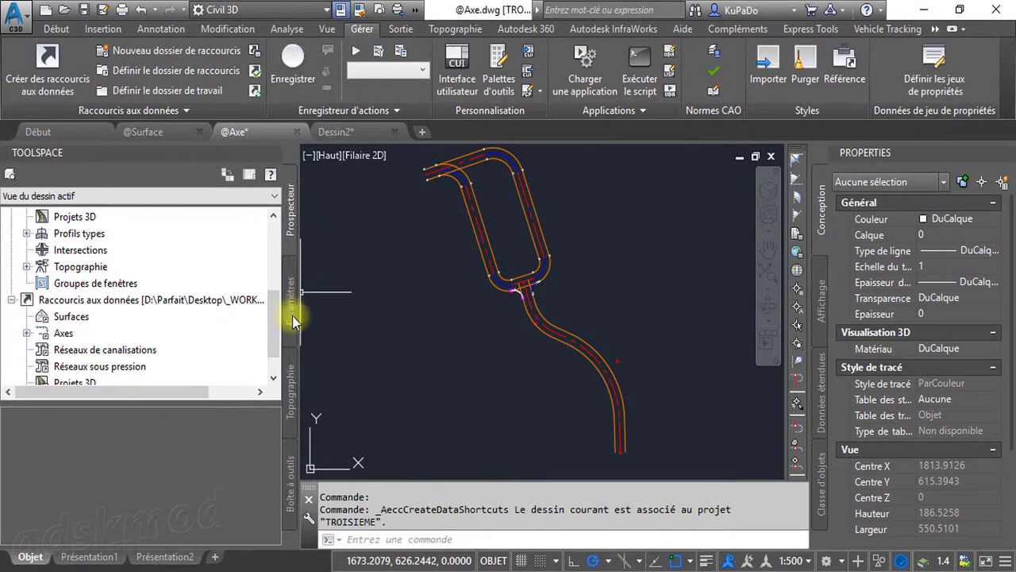
pyautogui.click(167, 134)
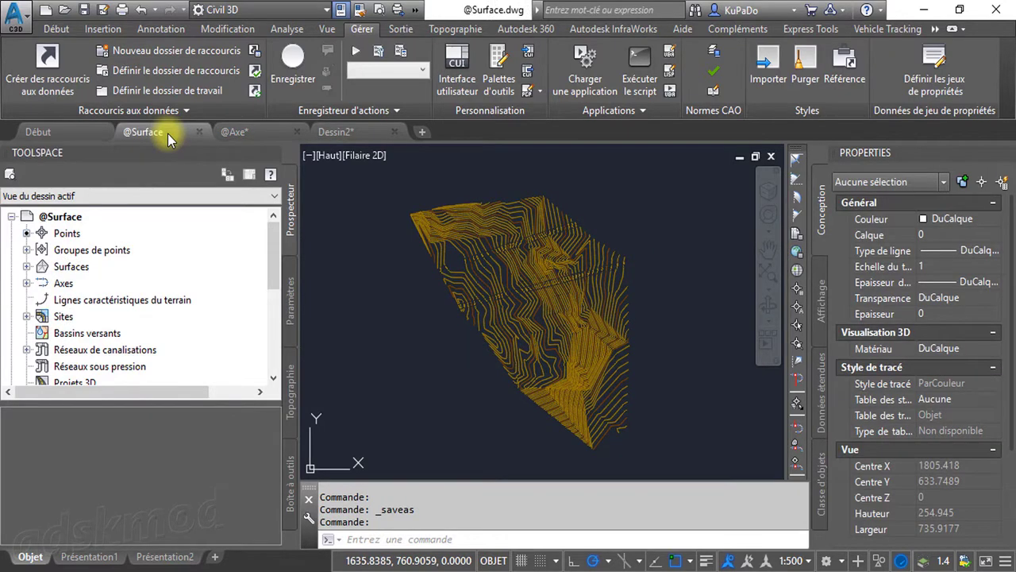
pyautogui.click(45, 64)
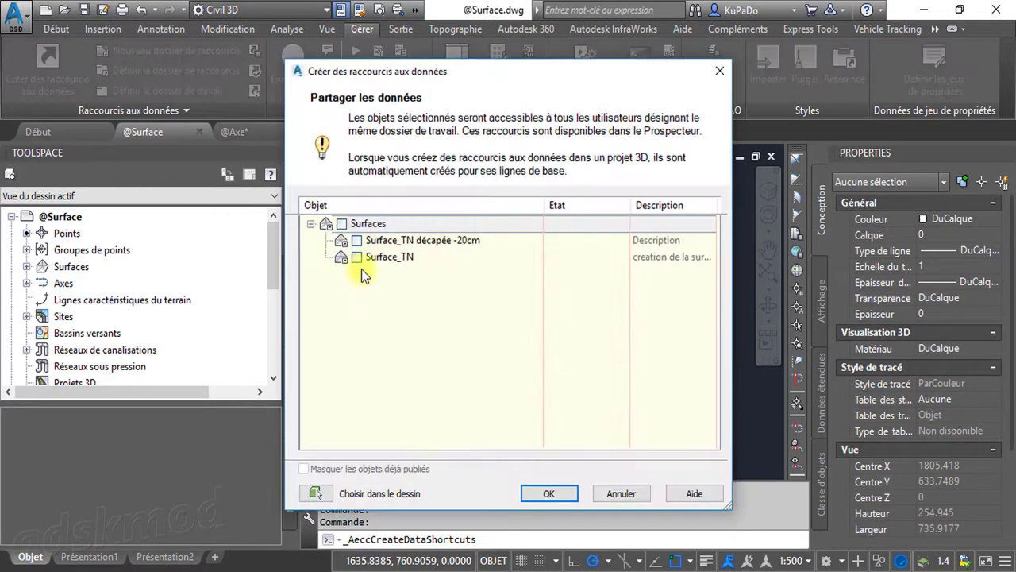
pyautogui.click(357, 257)
pyautogui.click(357, 257)
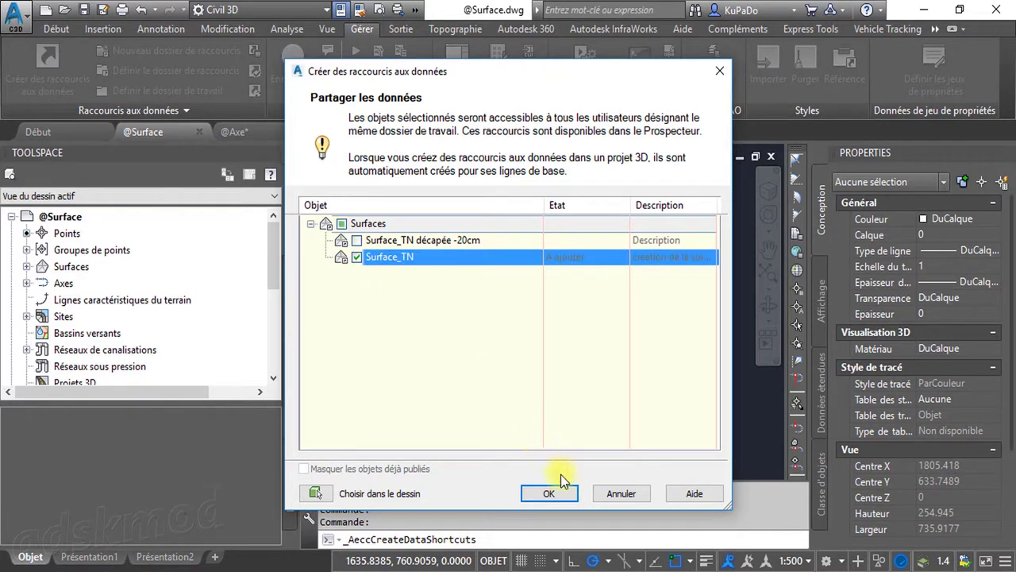
pyautogui.click(550, 493)
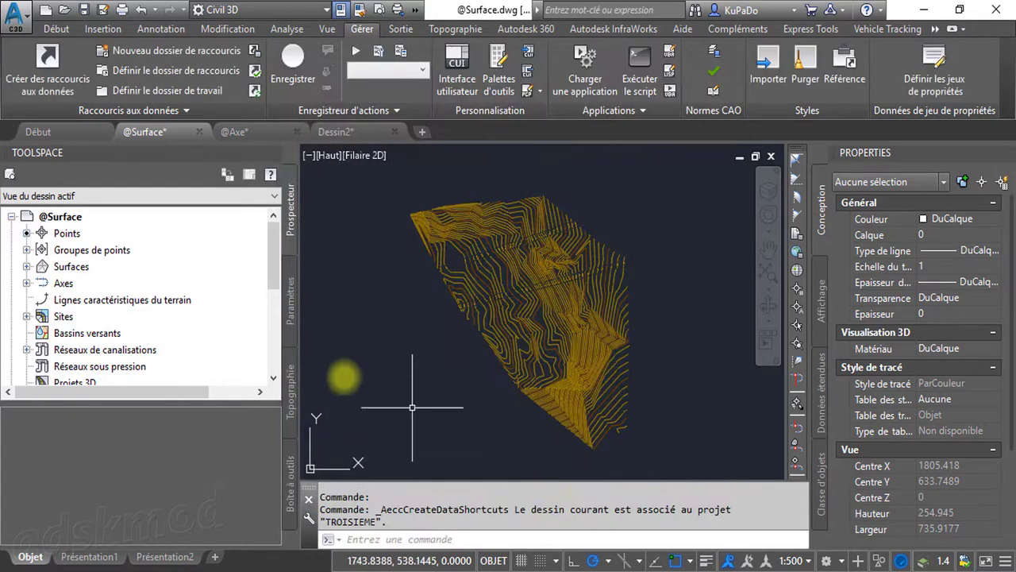
pyautogui.moveTo(269, 271); pyautogui.dragTo(270, 374)
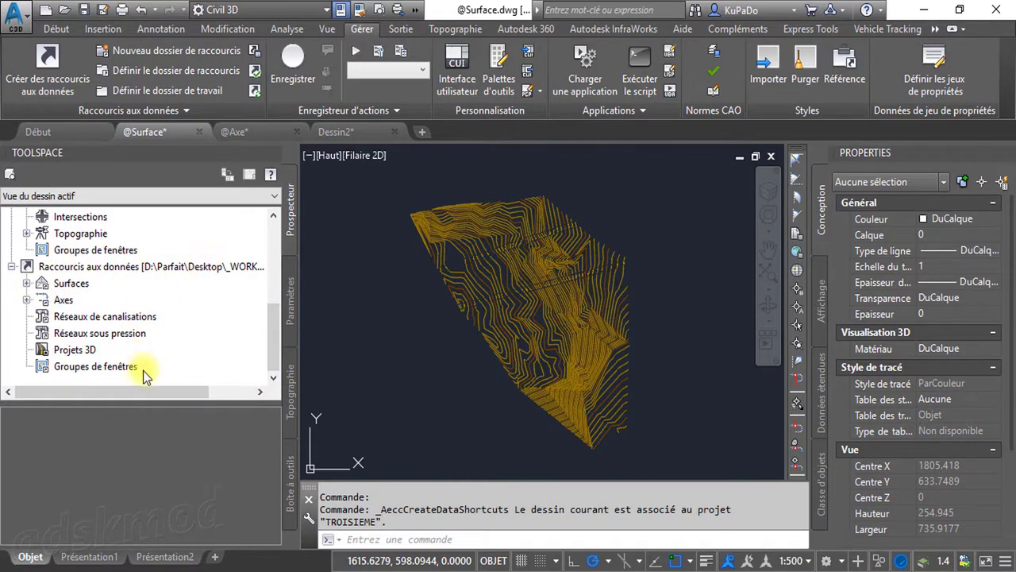
pyautogui.moveTo(144, 391); pyautogui.dragTo(227, 390)
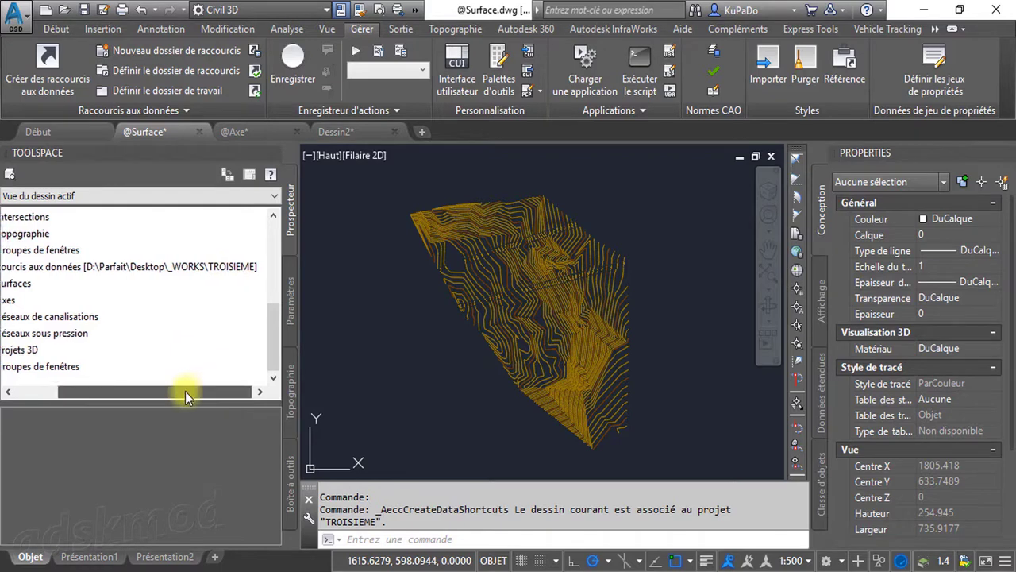
pyautogui.moveTo(185, 391); pyautogui.dragTo(64, 369)
pyautogui.click(27, 284)
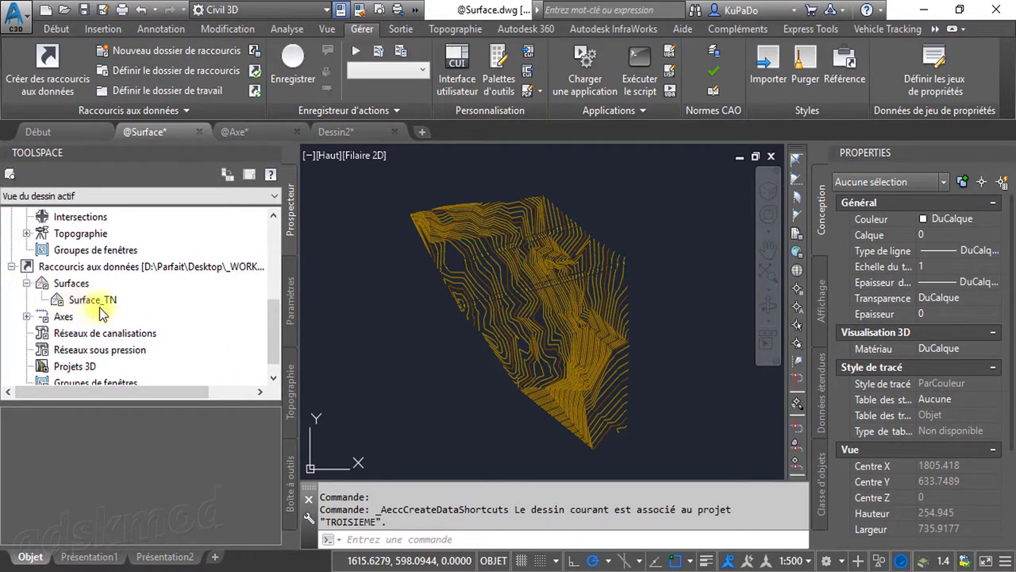
pyautogui.click(27, 317)
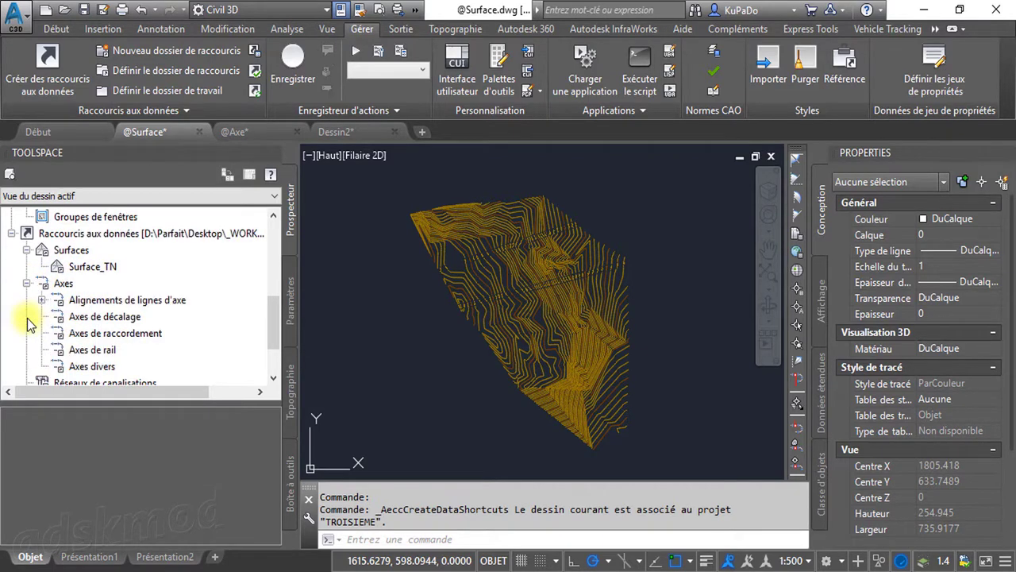
pyautogui.click(43, 300)
pyautogui.click(41, 300)
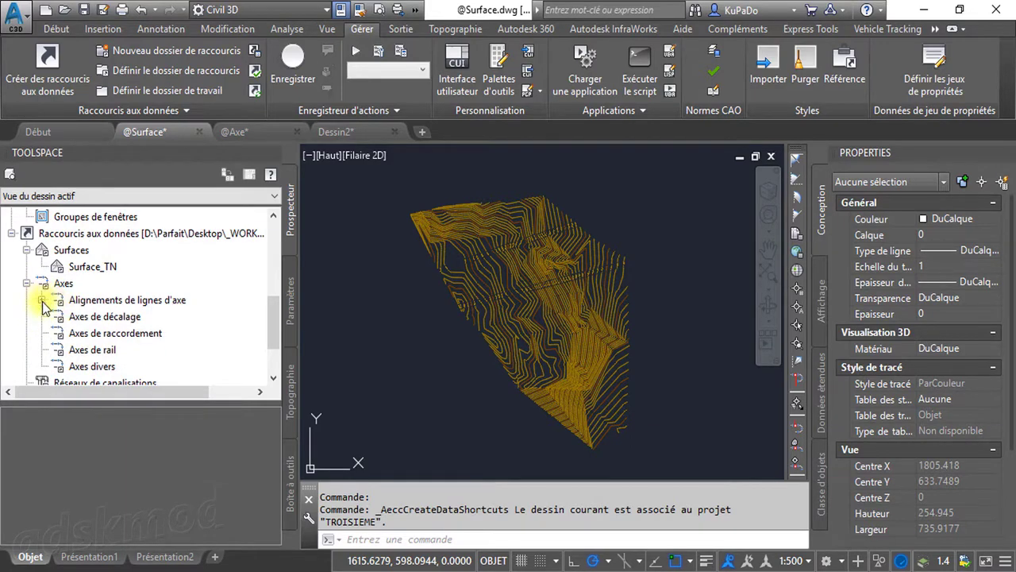
pyautogui.click(244, 135)
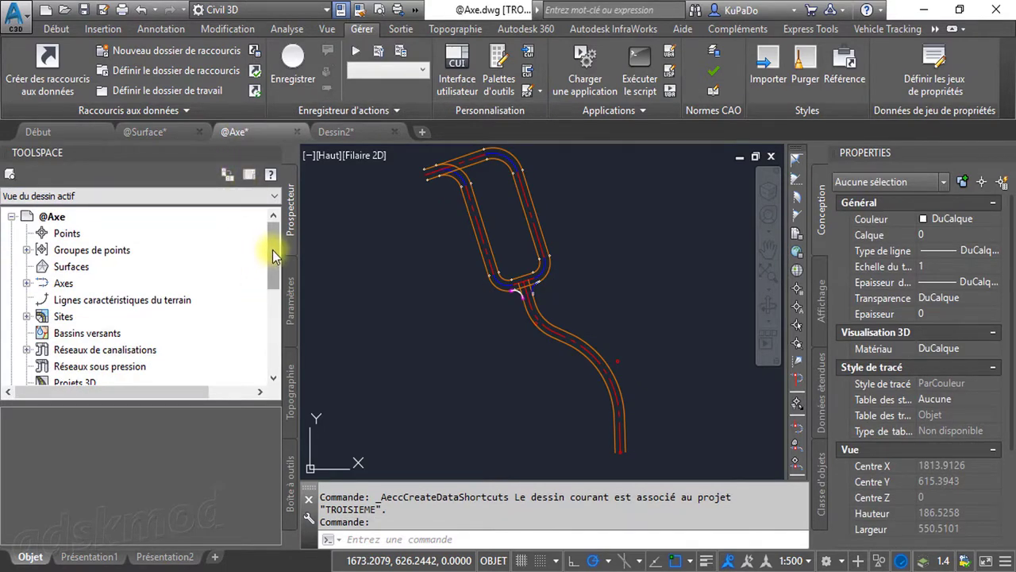
pyautogui.moveTo(273, 250); pyautogui.dragTo(269, 368)
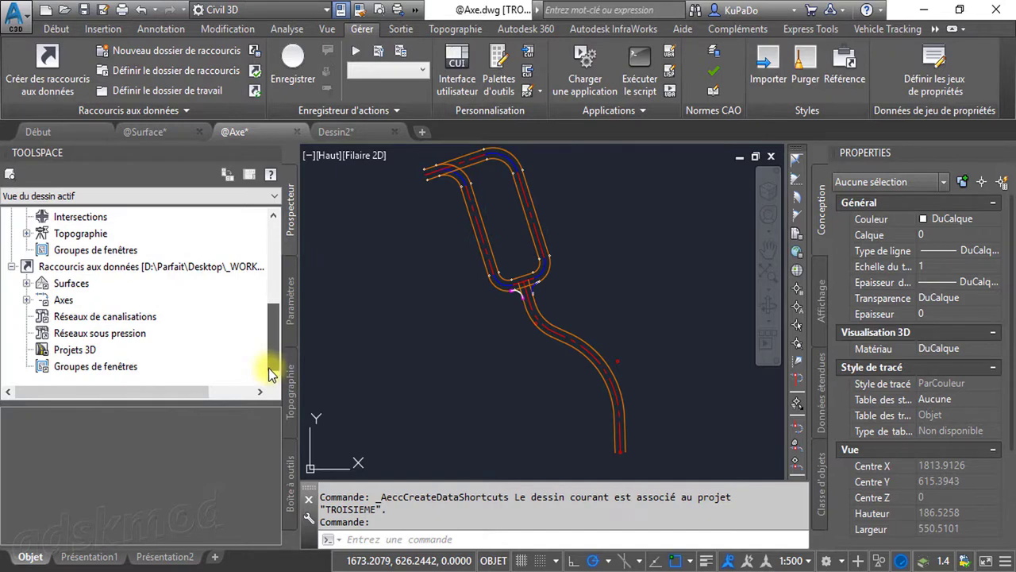
pyautogui.click(27, 284)
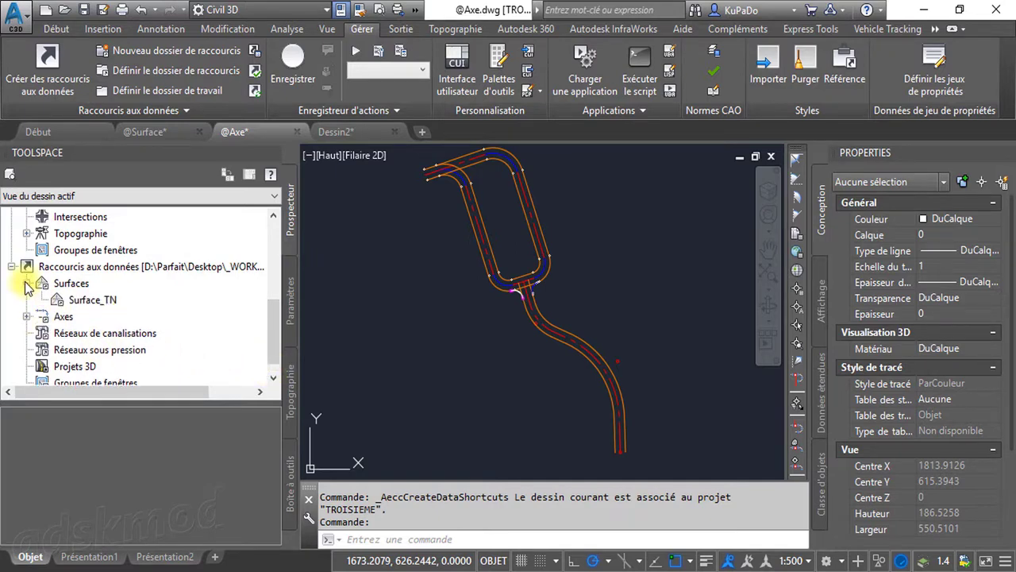
pyautogui.click(27, 284)
pyautogui.click(27, 300)
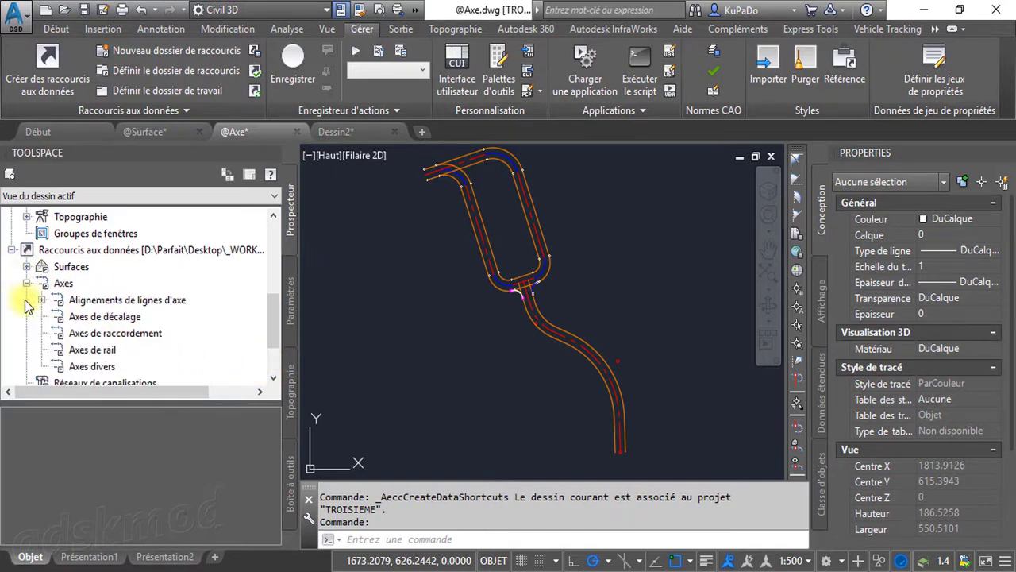
pyautogui.click(41, 301)
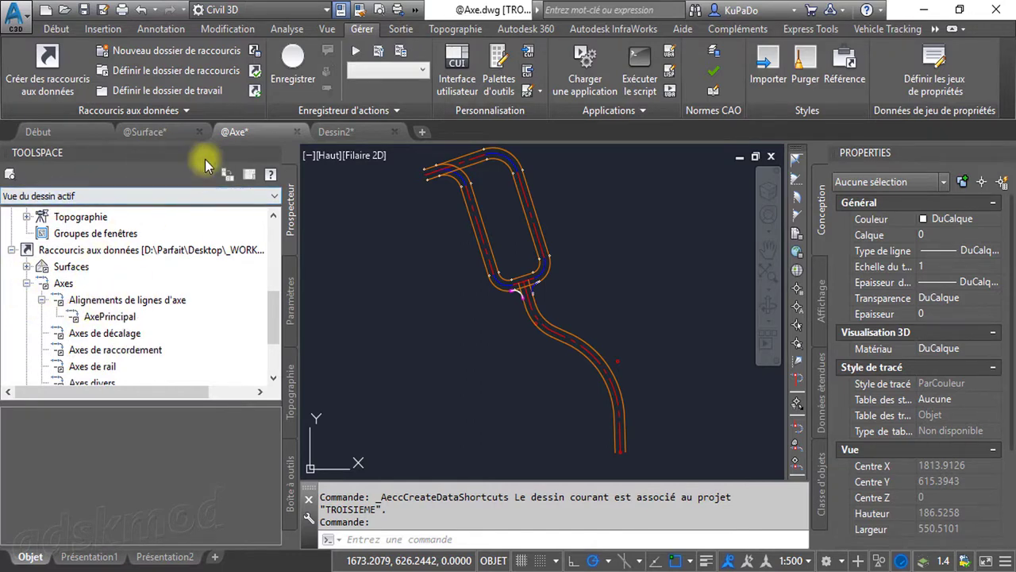
pyautogui.click(143, 131)
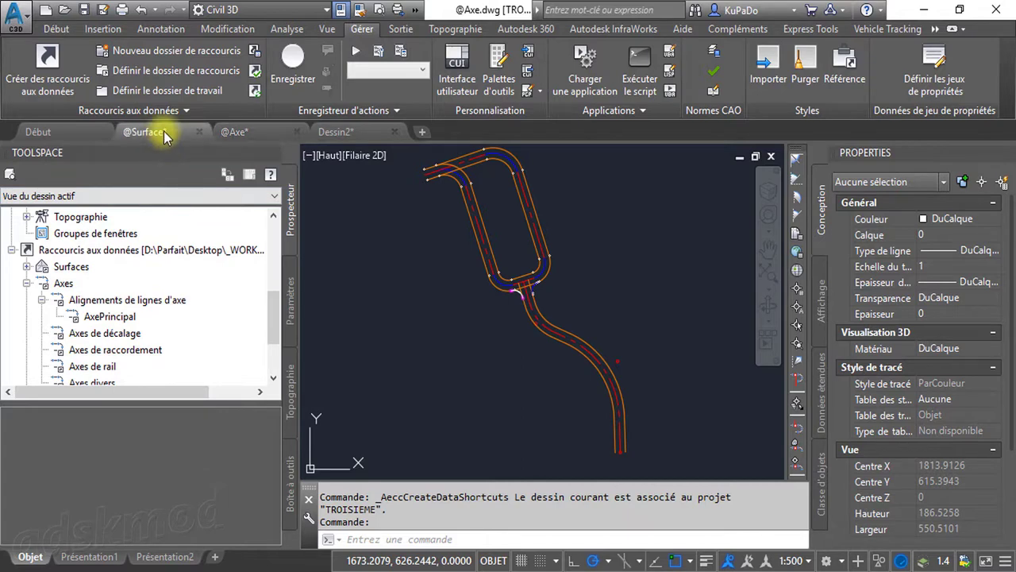
pyautogui.scroll(-5, 238, 314)
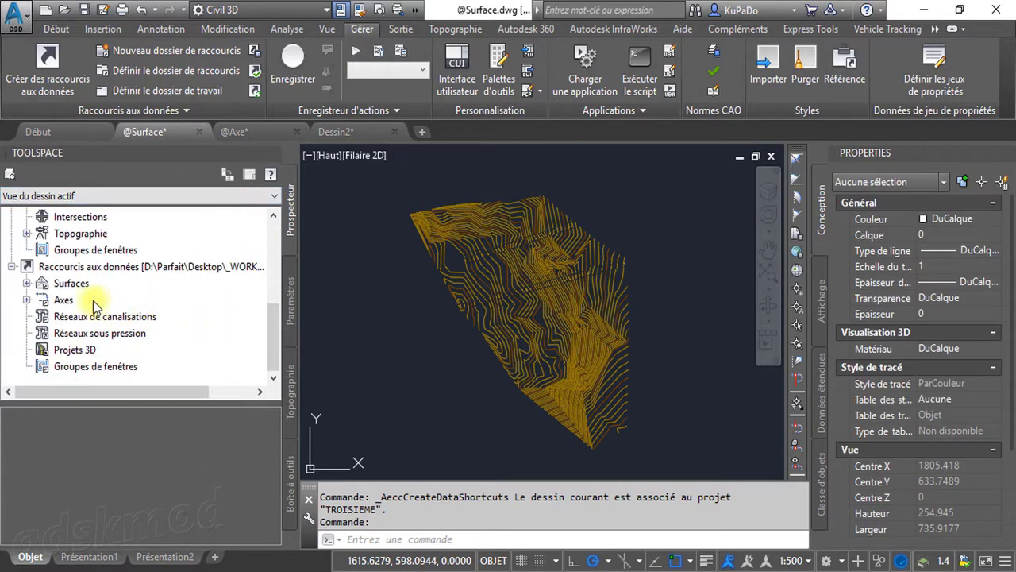
pyautogui.click(27, 300)
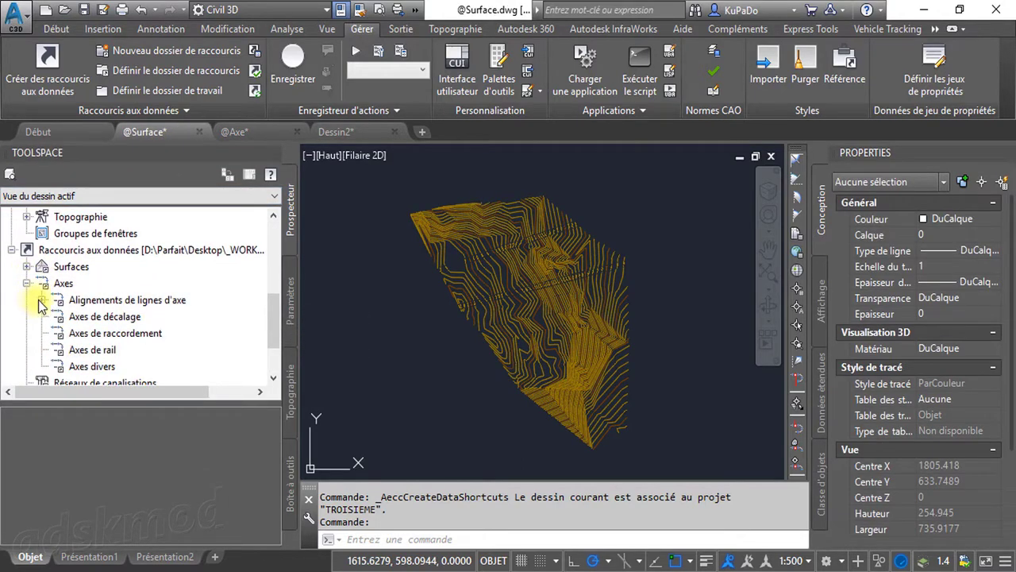
pyautogui.click(43, 301)
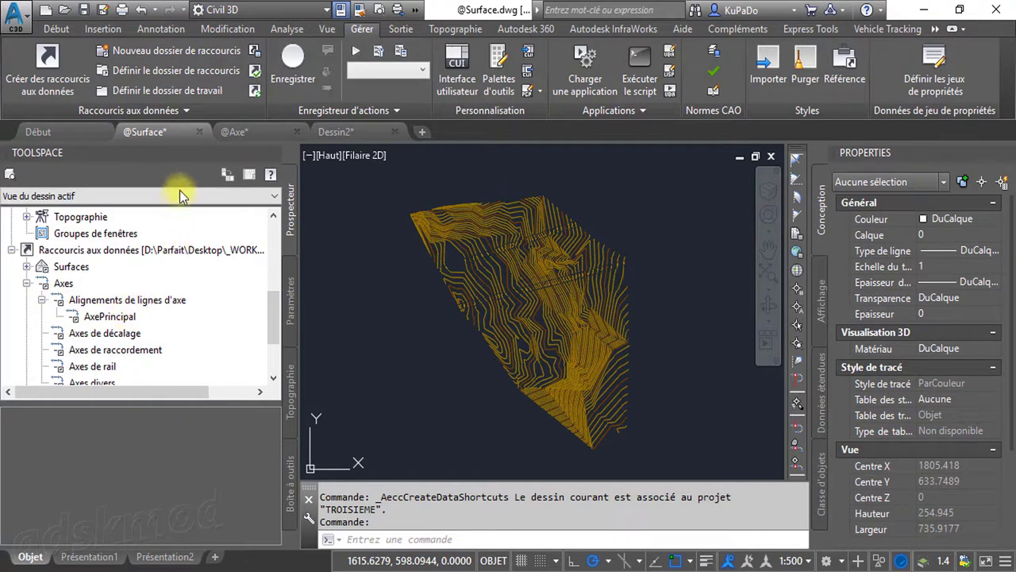
pyautogui.moveTo(243, 133)
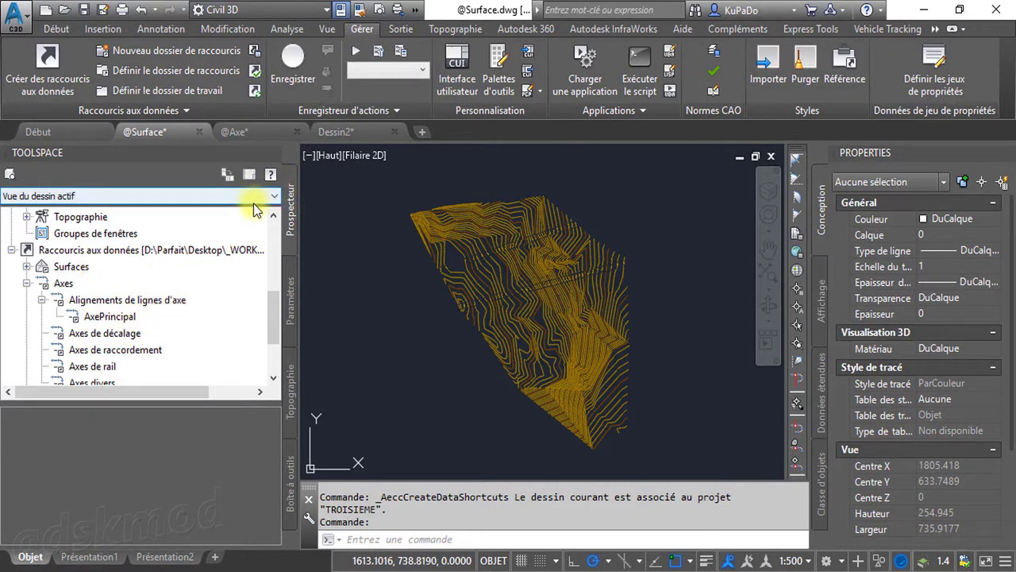
# - Save the Dessin2 drawing as PL.dwg in the TROISIEME\Dessins de Production folder
pyautogui.click(348, 137)
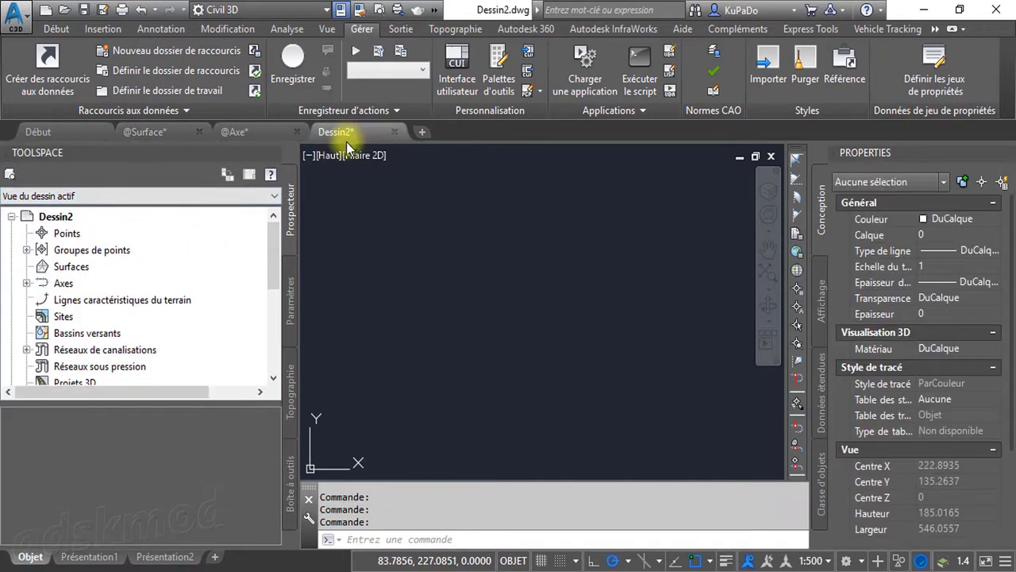
pyautogui.click(143, 71)
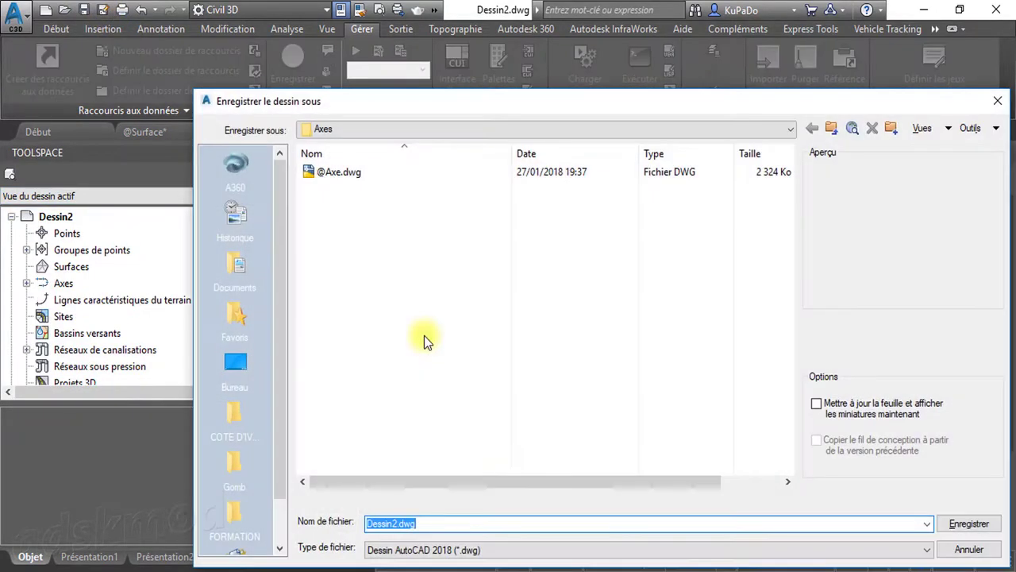
pyautogui.click(834, 129)
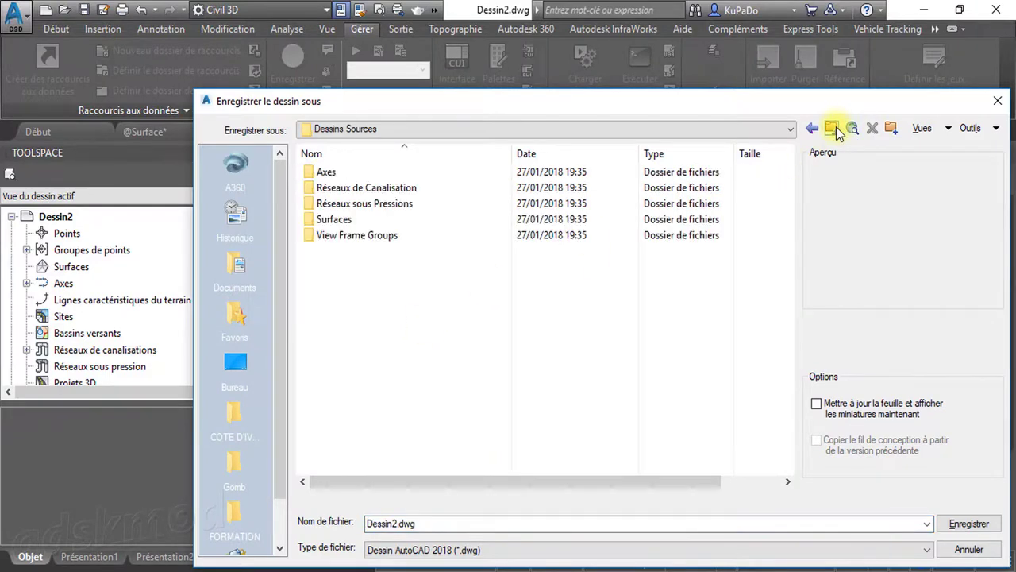
pyautogui.click(833, 129)
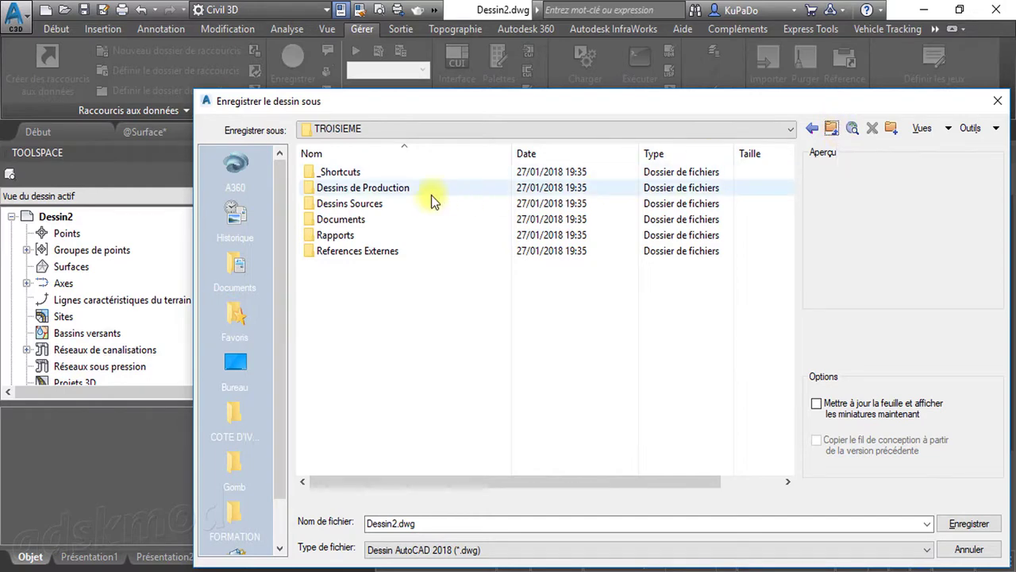
pyautogui.doubleClick(384, 190)
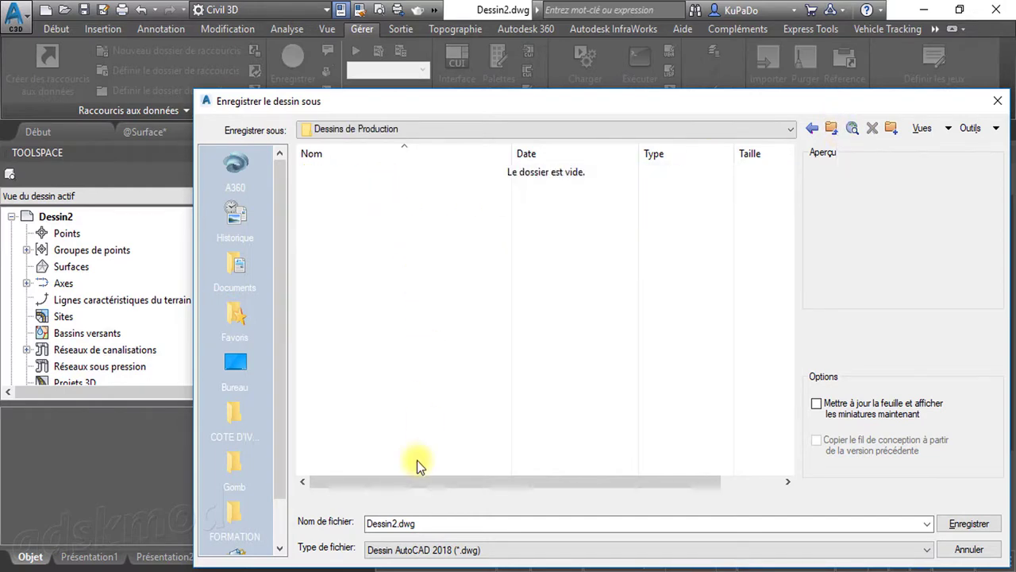
pyautogui.doubleClick(416, 524)
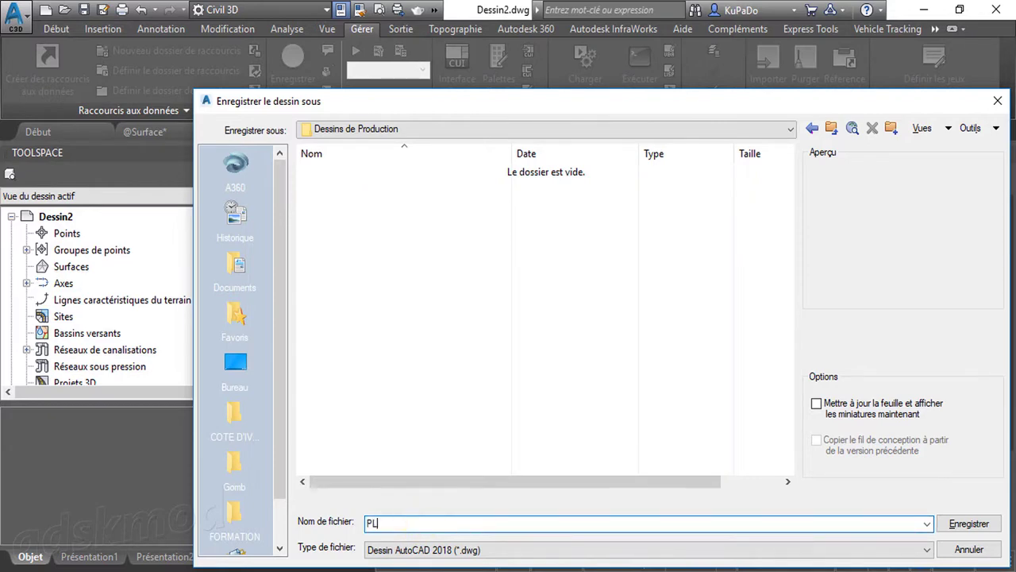
pyautogui.click(967, 527)
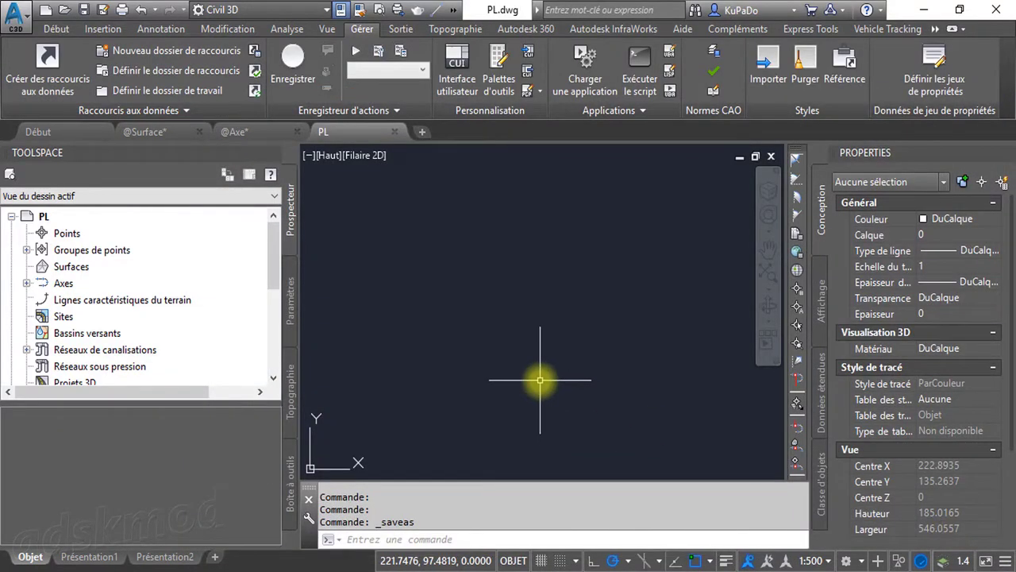
# - Examine the list of layers available in the empty PL drawing
pyautogui.scroll(-6, 543, 325)
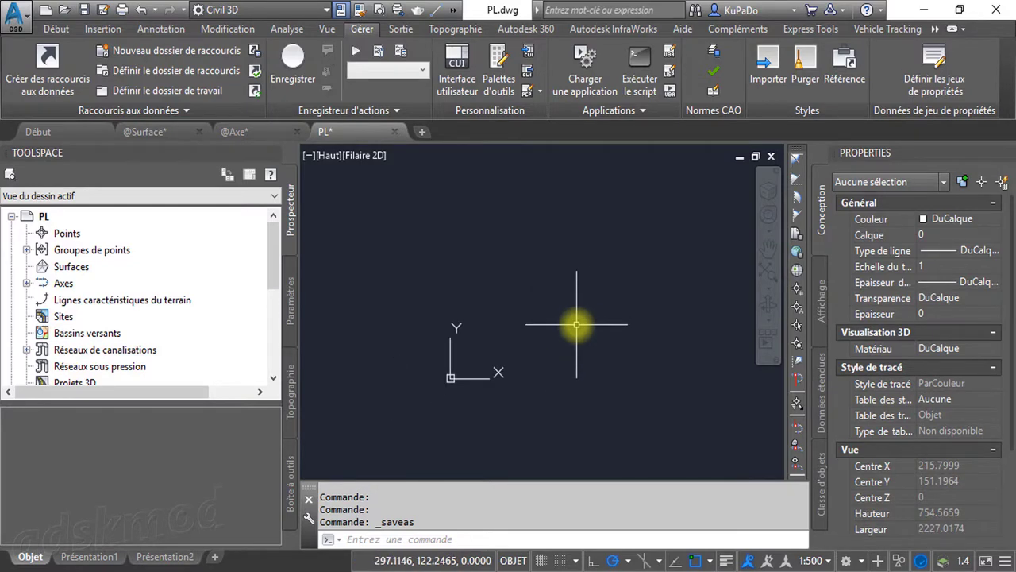
pyautogui.middleClick(574, 319)
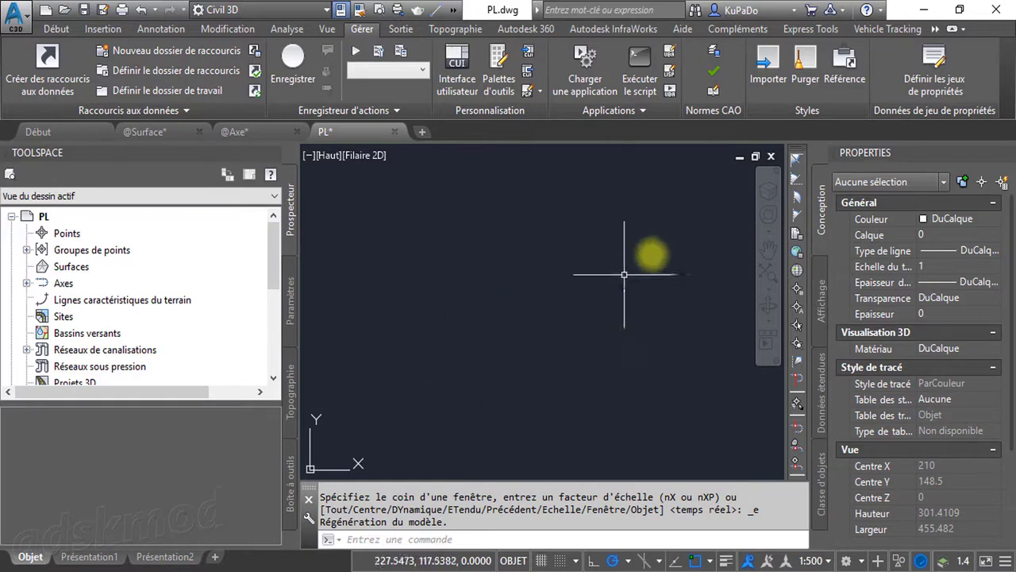
pyautogui.click(55, 29)
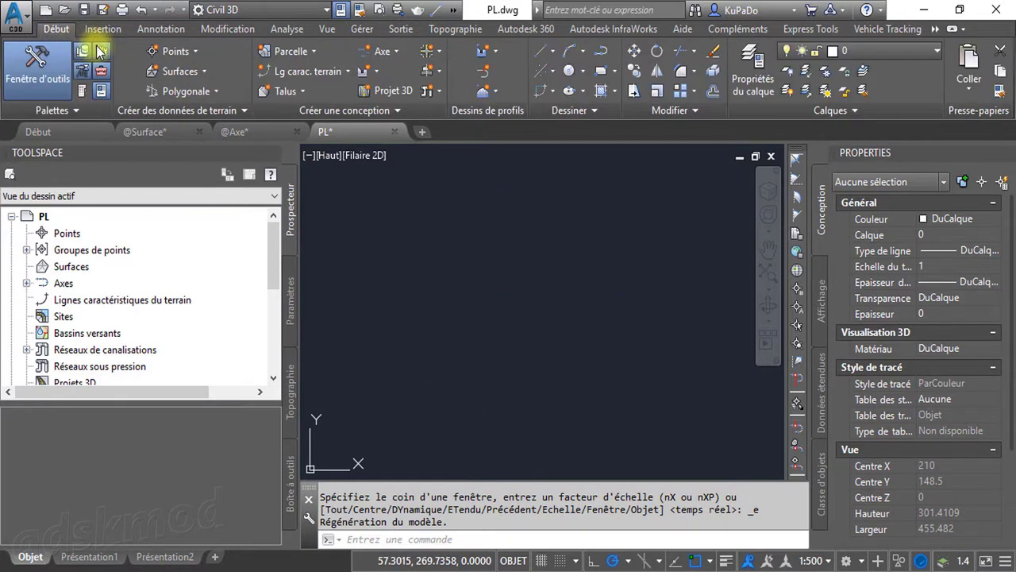
pyautogui.click(839, 51)
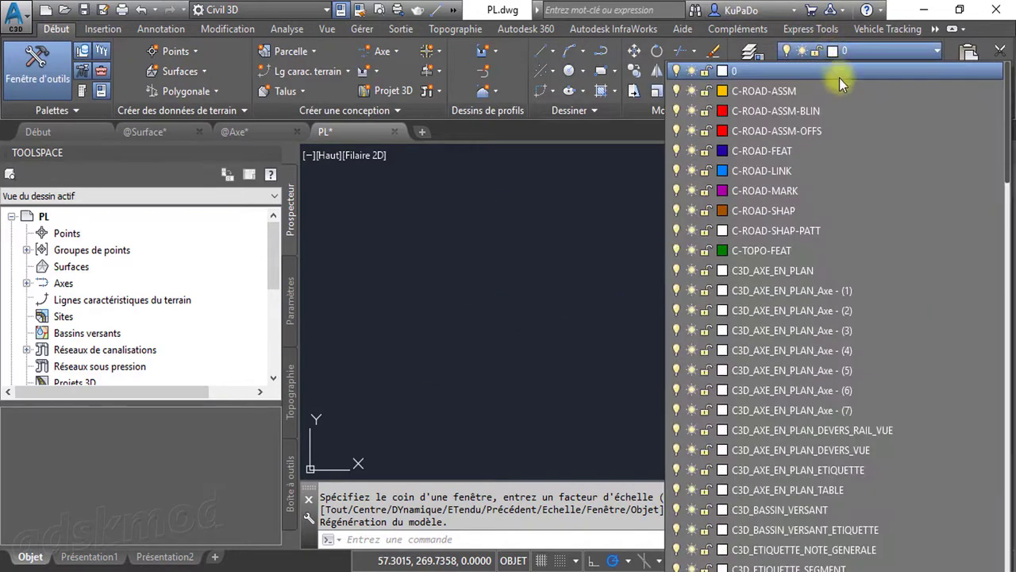
pyautogui.scroll(-20, 794, 403)
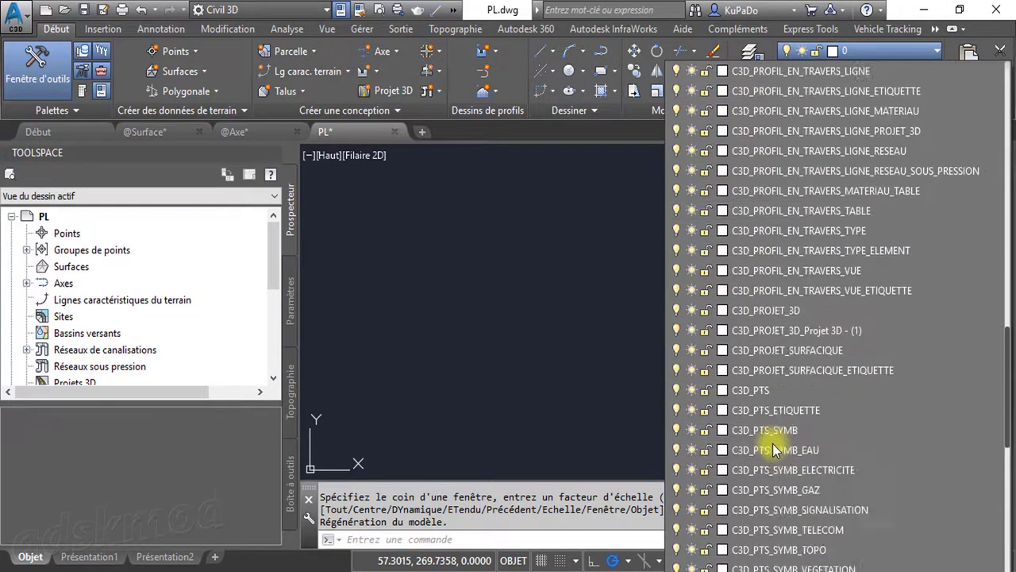
pyautogui.scroll(-12, 774, 446)
pyautogui.scroll(9, 775, 428)
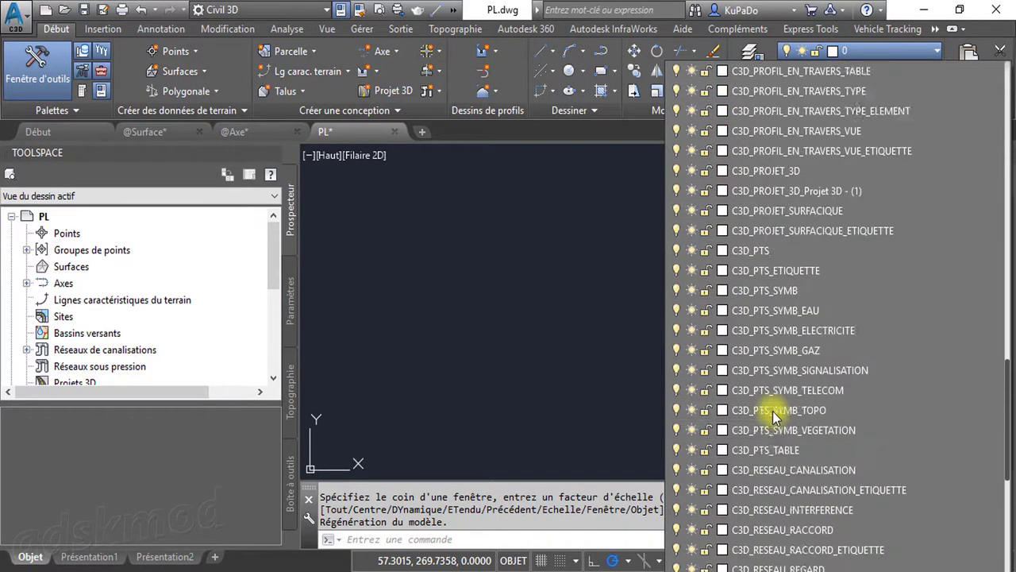
pyautogui.scroll(20, 774, 417)
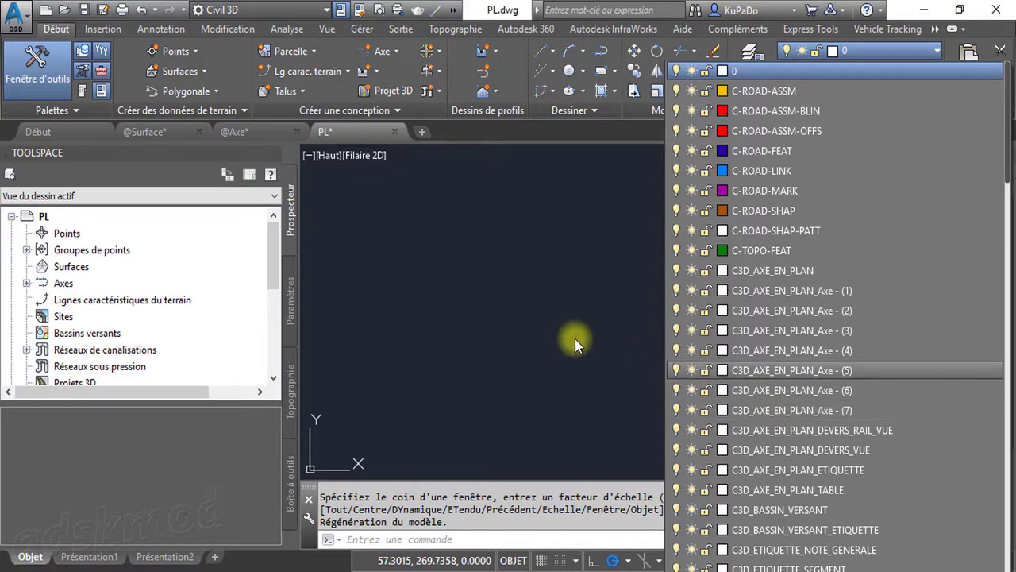
pyautogui.click(575, 343)
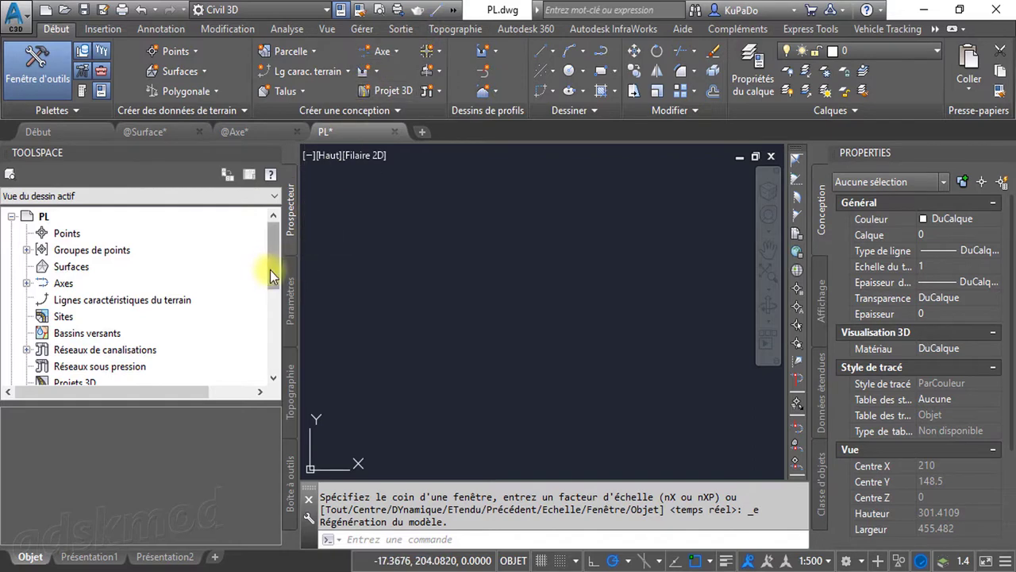
# - Set the data shortcuts working folder to _WORKS on the desktop and check the project path for PL
pyautogui.moveTo(271, 274); pyautogui.dragTo(275, 364)
pyautogui.moveTo(161, 390)
pyautogui.mouseDown()
pyautogui.moveTo(228, 384)
pyautogui.moveTo(146, 387)
pyautogui.mouseUp()
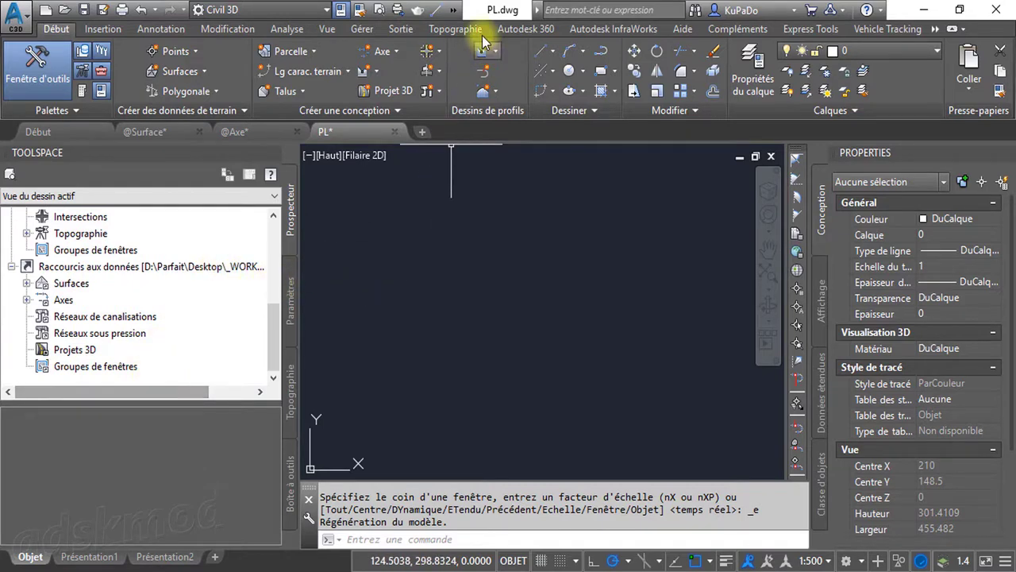
pyautogui.click(363, 27)
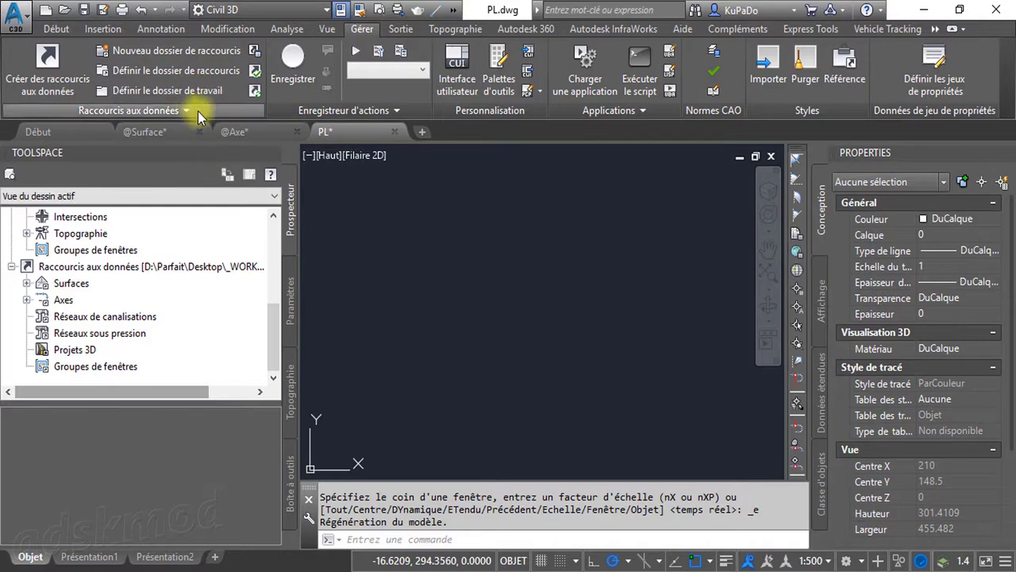
pyautogui.click(199, 91)
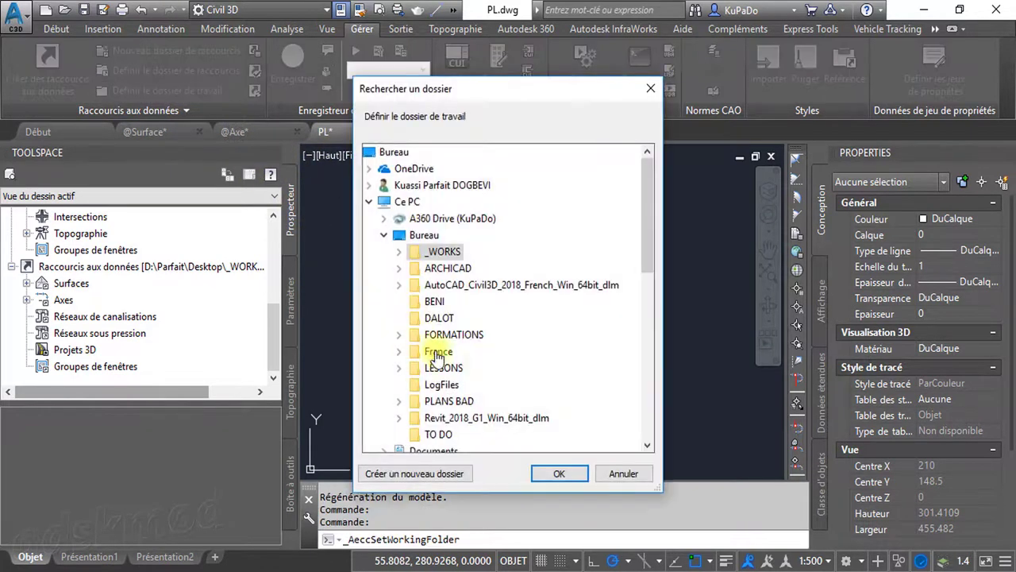
pyautogui.click(451, 252)
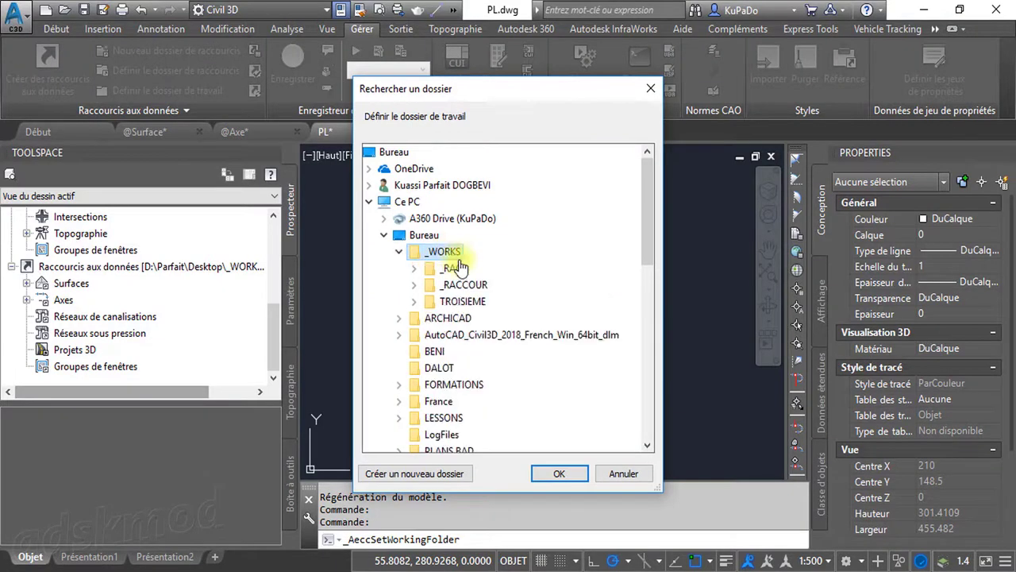
pyautogui.click(560, 474)
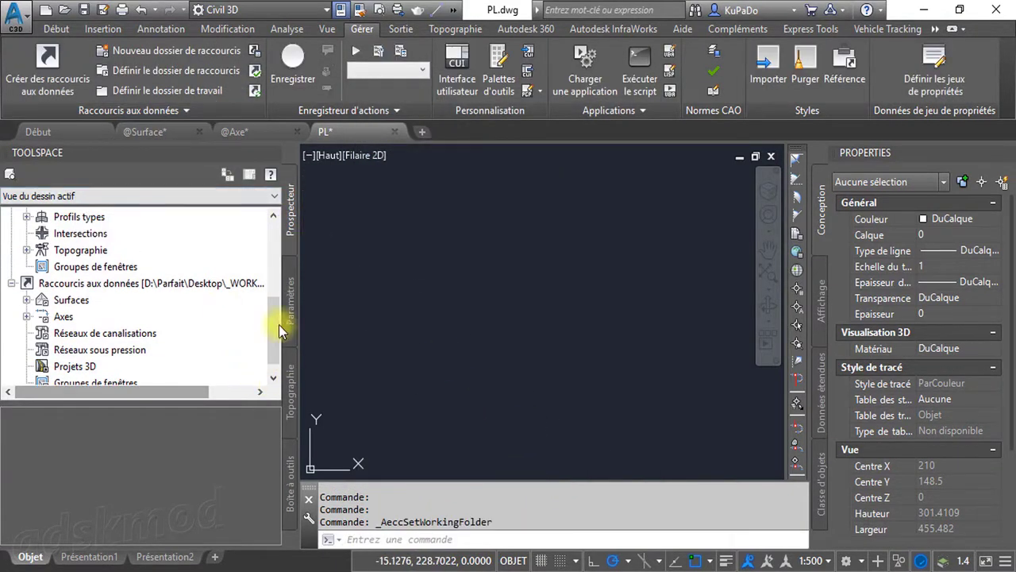
pyautogui.click(260, 391)
pyautogui.moveTo(226, 392); pyautogui.dragTo(166, 395)
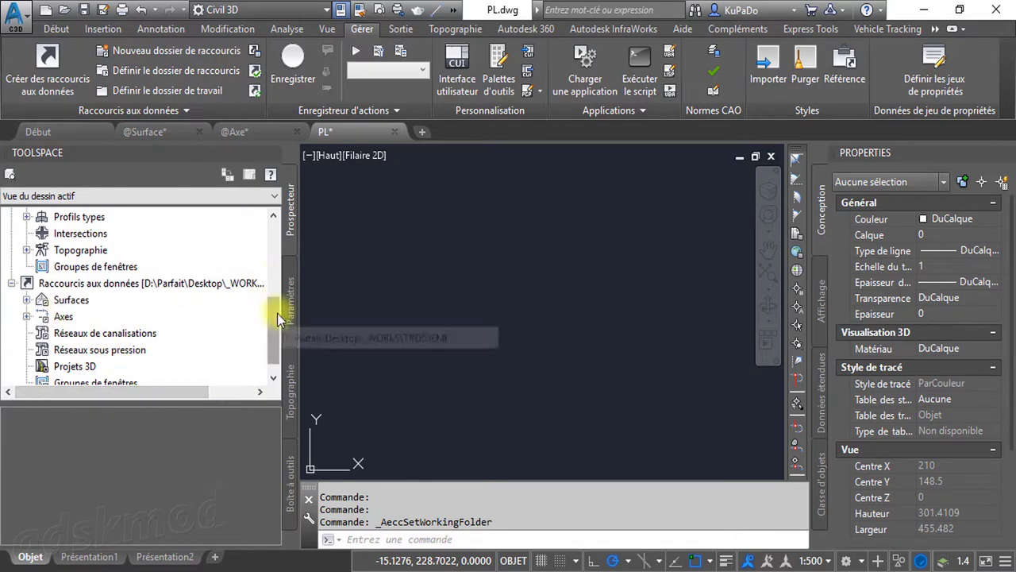
# - Inspect the point groups, surfaces and alignments collections of the PL drawing
pyautogui.moveTo(274, 311); pyautogui.dragTo(271, 212)
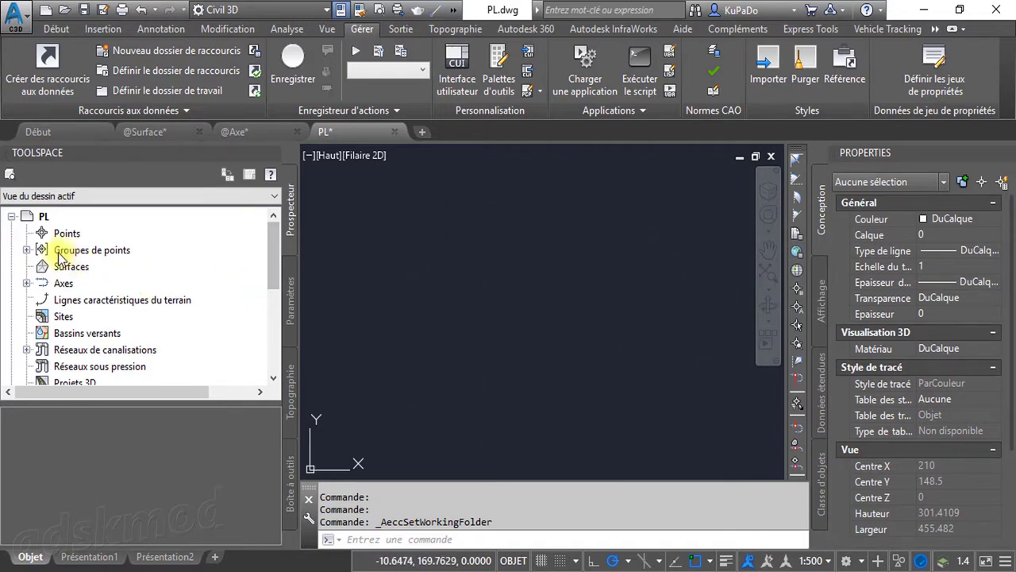
pyautogui.click(28, 250)
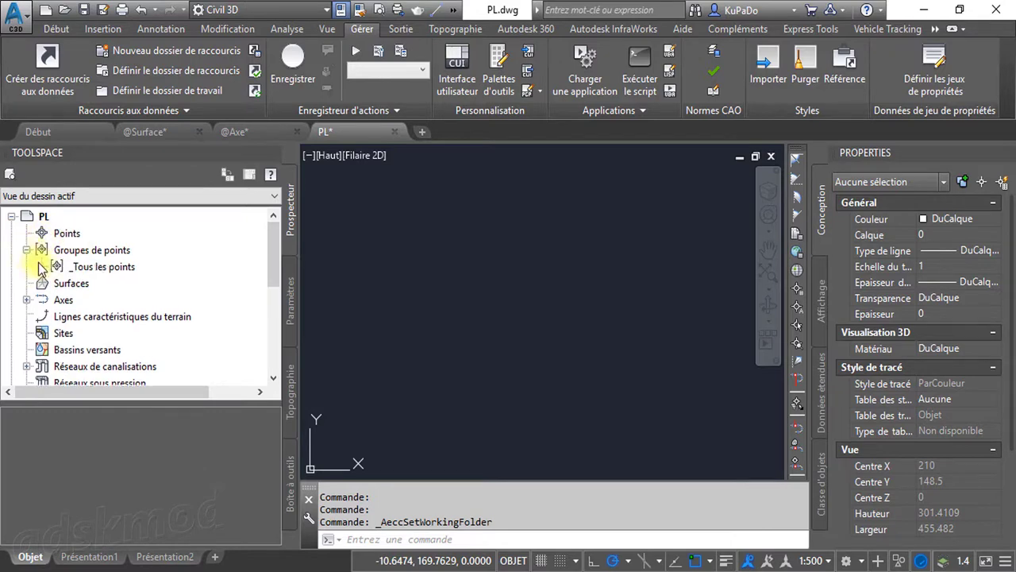
pyautogui.click(28, 251)
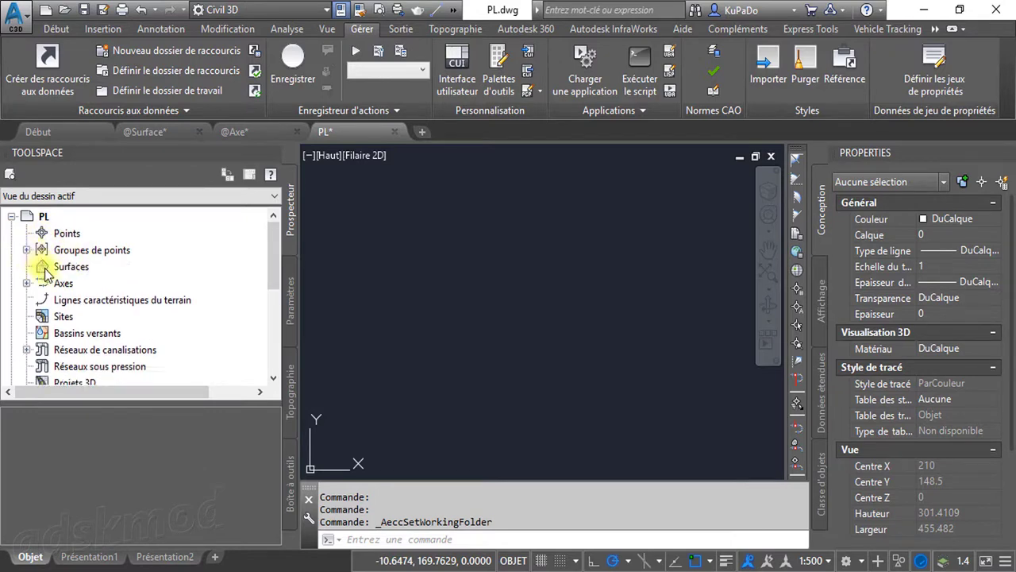
pyautogui.click(38, 268)
pyautogui.click(26, 283)
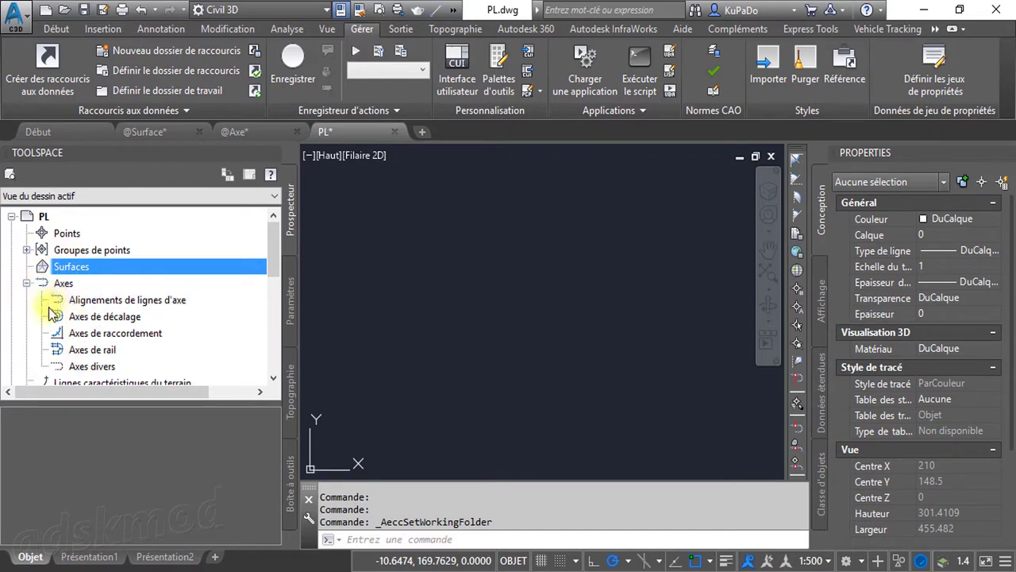
# - Create a reference to the Surface_TN data shortcut in PL with the style Courbe de Niveau 0.1m-0.5m
pyautogui.moveTo(271, 244); pyautogui.dragTo(270, 379)
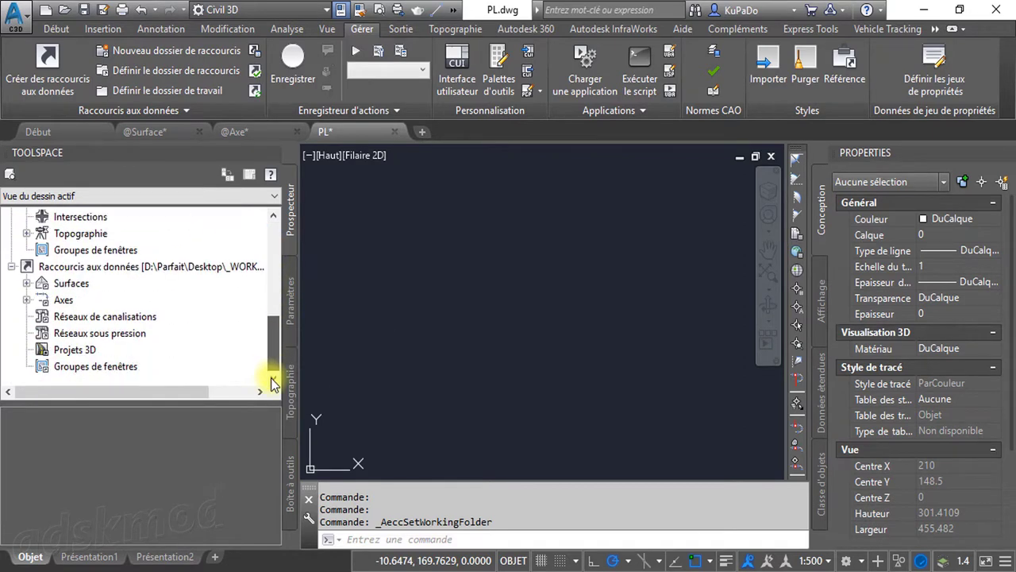
pyautogui.click(27, 283)
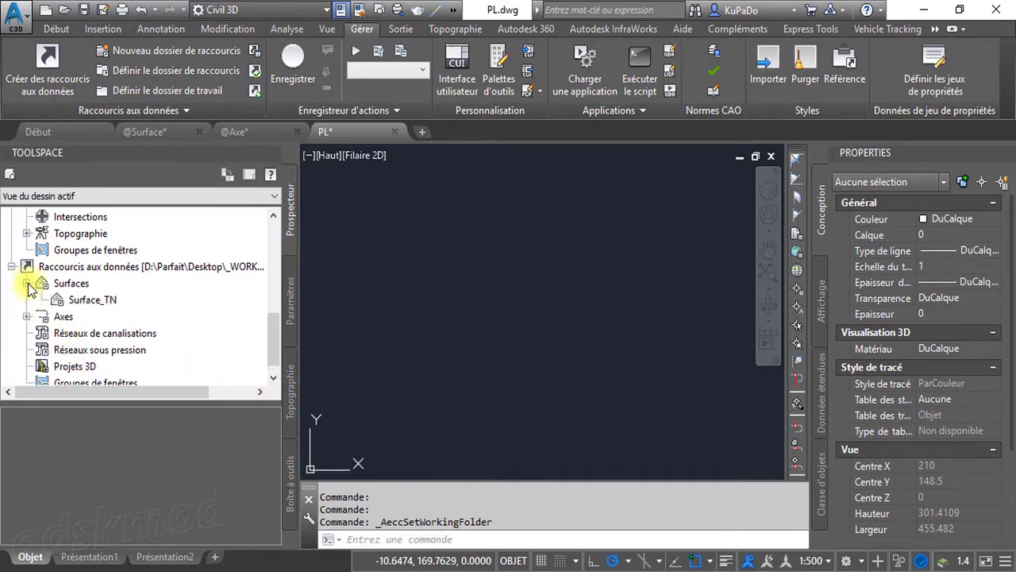
pyautogui.rightClick(80, 302)
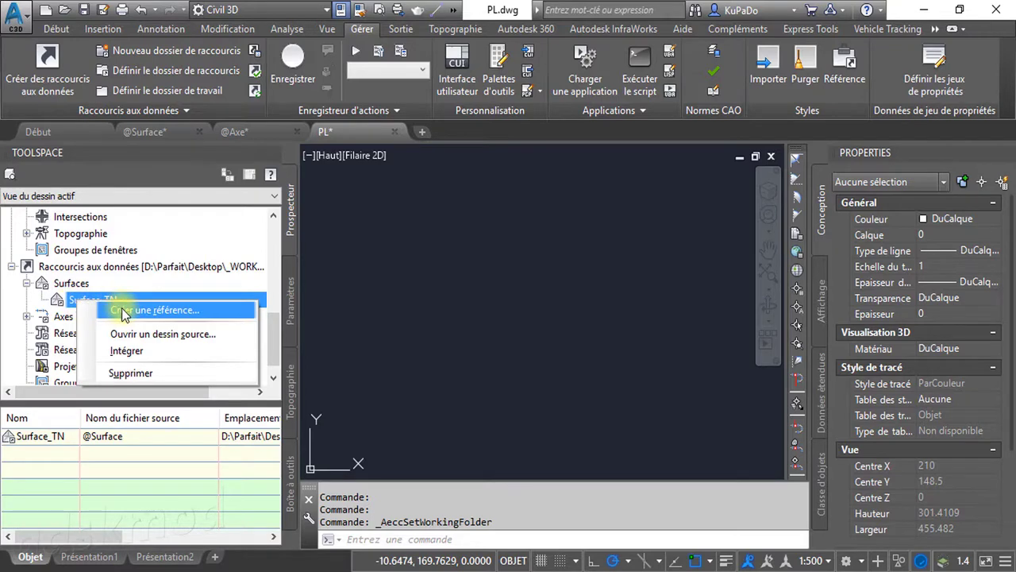
pyautogui.click(124, 312)
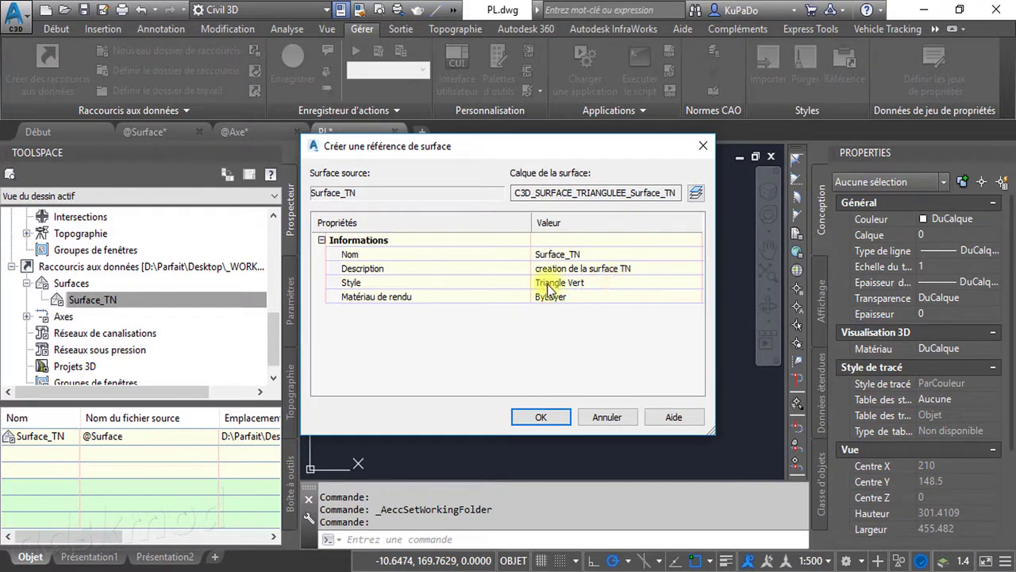
pyautogui.click(601, 284)
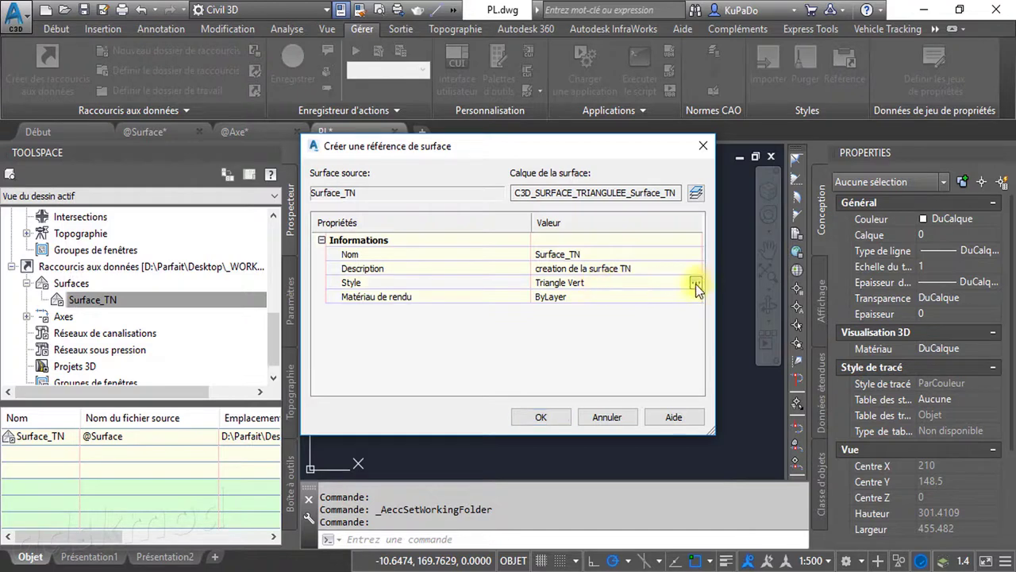
pyautogui.click(695, 283)
pyautogui.click(711, 281)
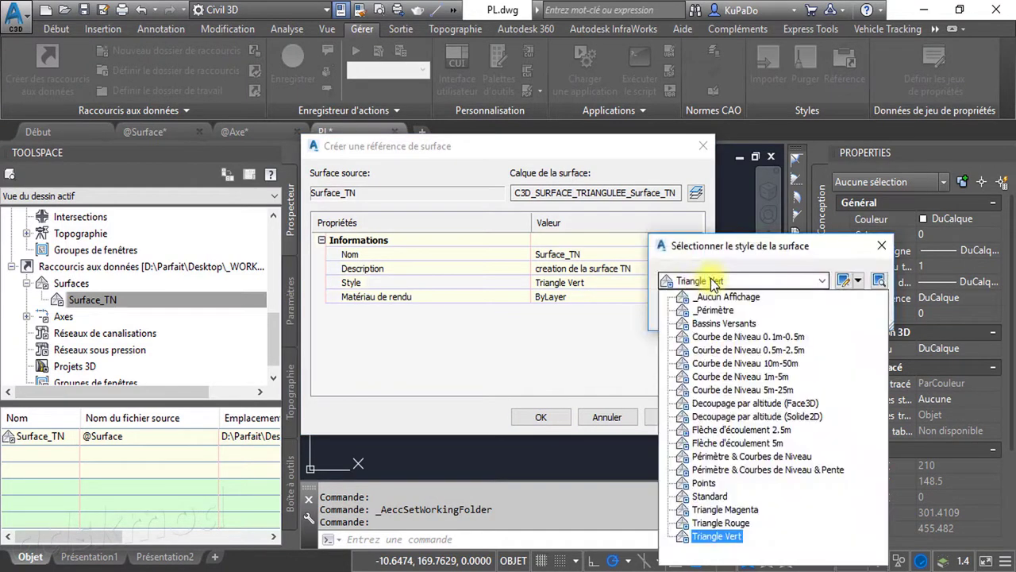
pyautogui.click(767, 338)
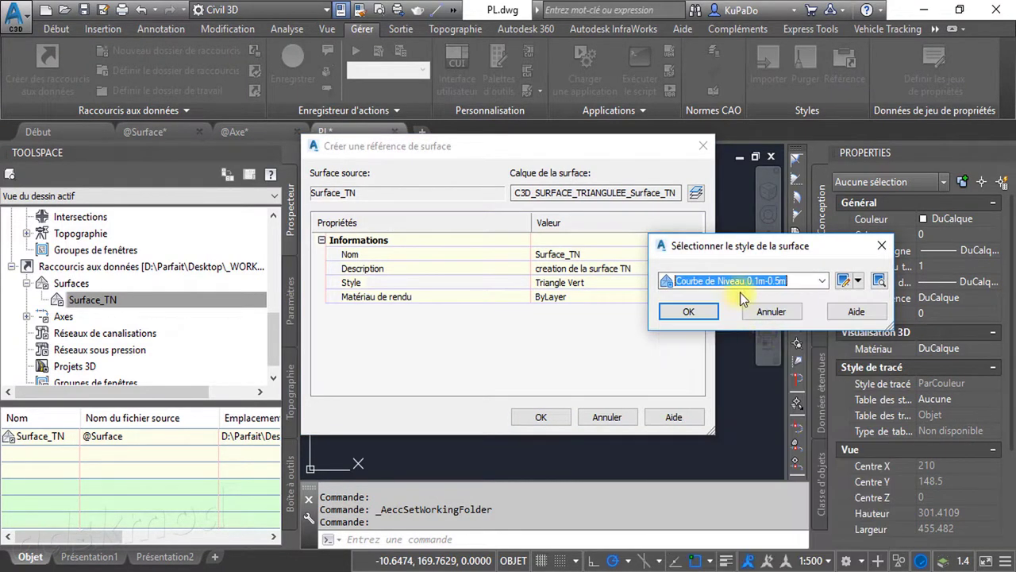
pyautogui.click(689, 312)
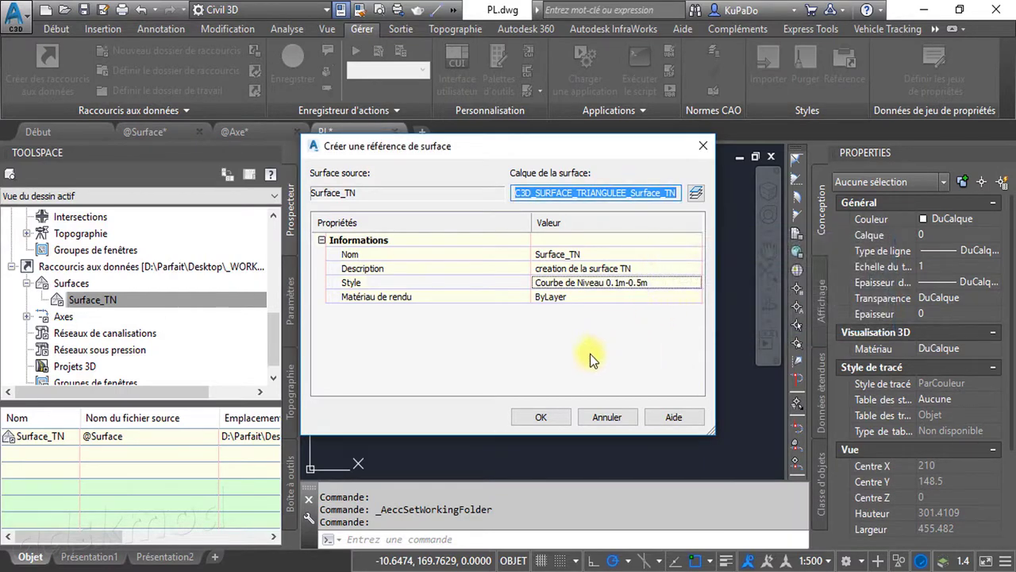
pyautogui.click(555, 414)
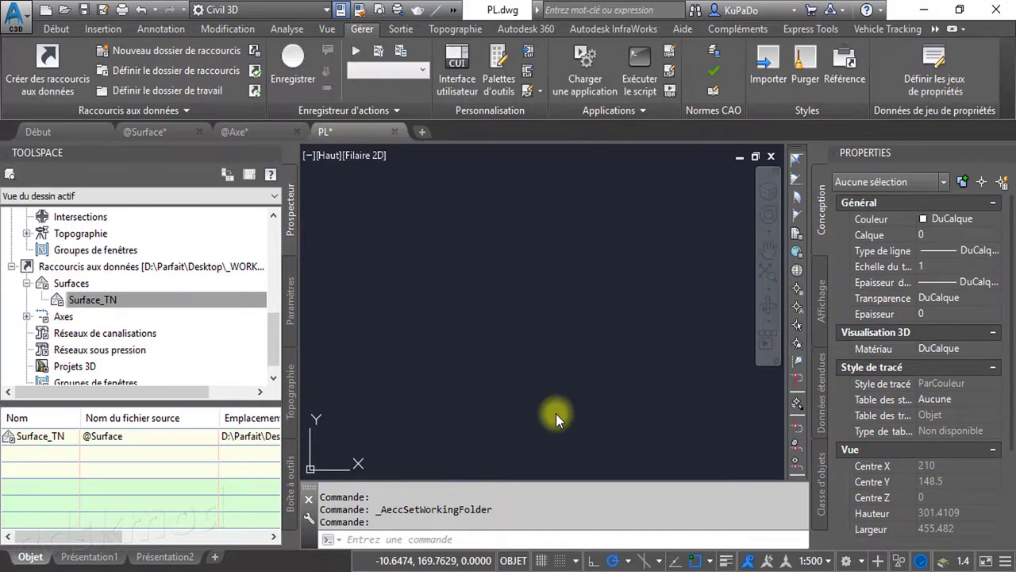
pyautogui.middleClick(556, 381)
pyautogui.middleClick(556, 381)
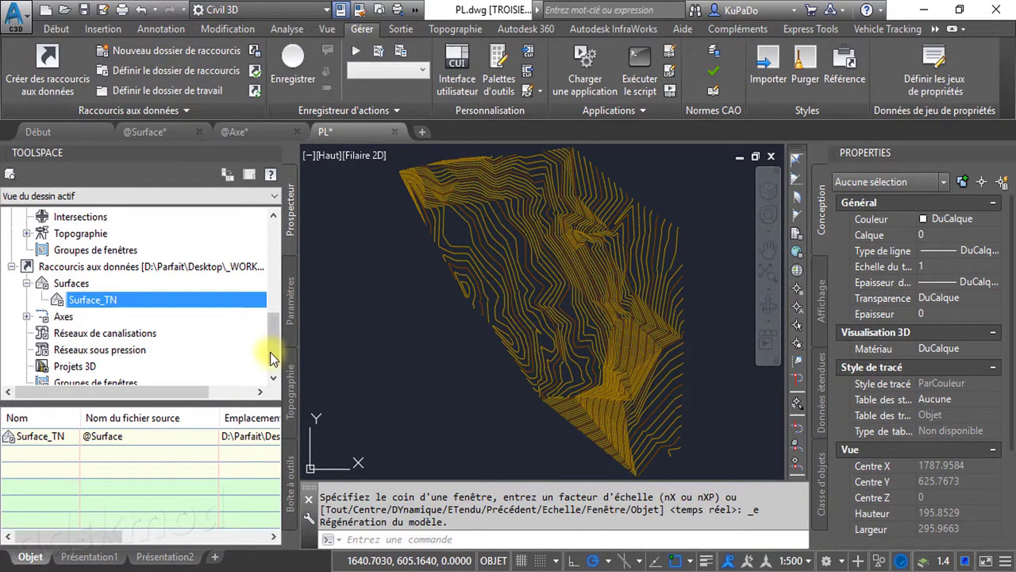
pyautogui.moveTo(272, 341); pyautogui.dragTo(269, 225)
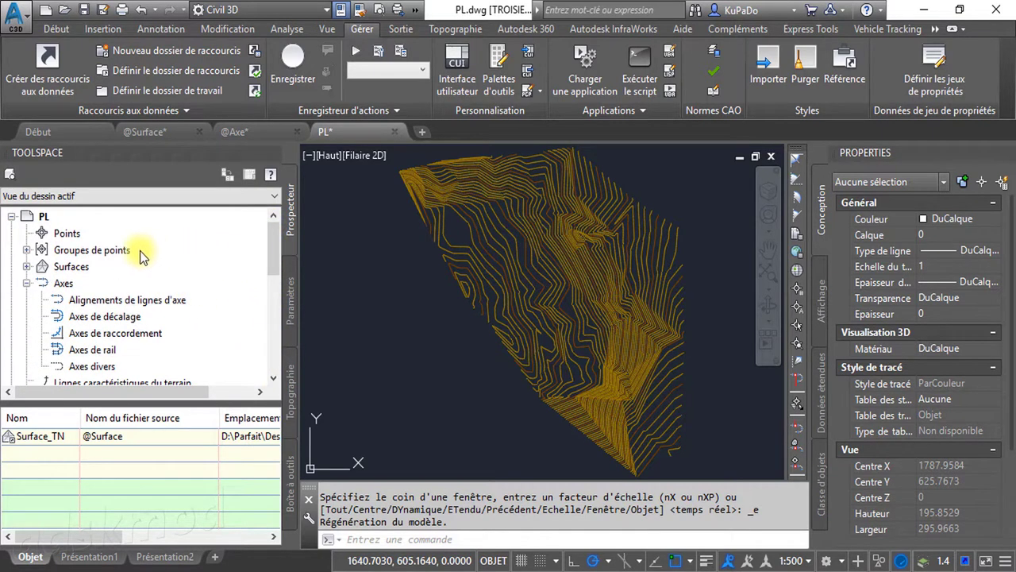
pyautogui.click(12, 216)
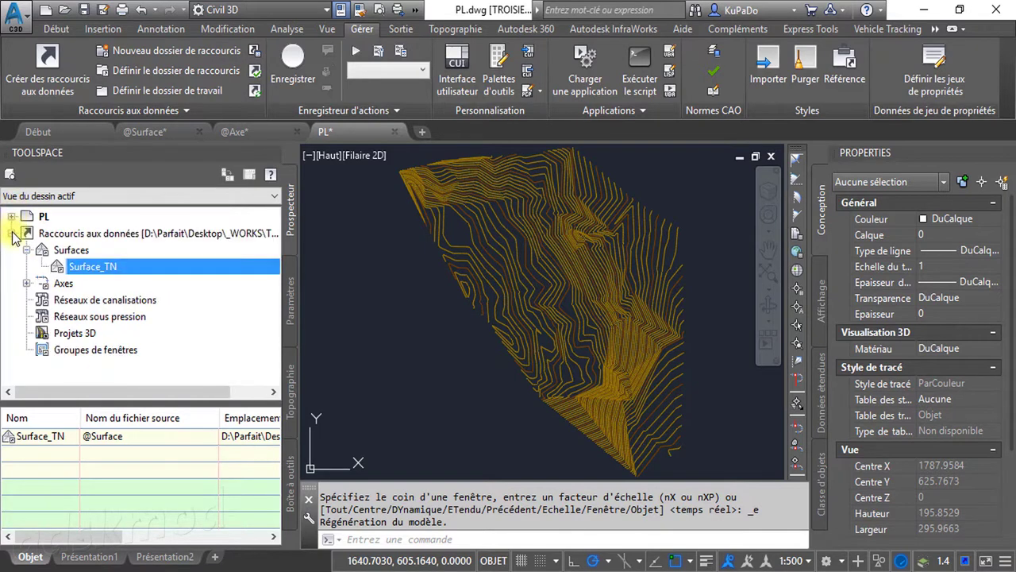
pyautogui.click(11, 233)
pyautogui.click(92, 236)
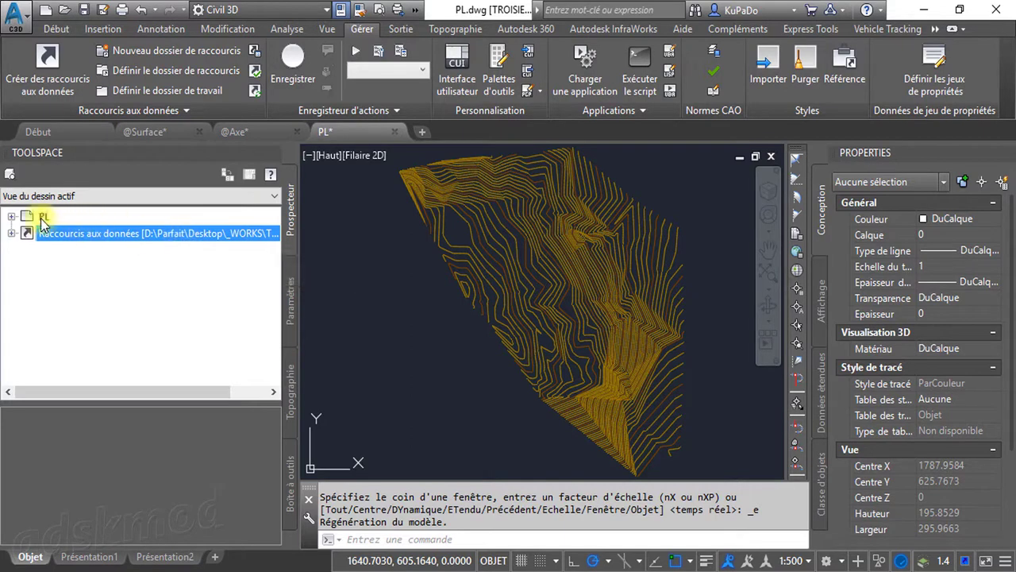
pyautogui.click(11, 216)
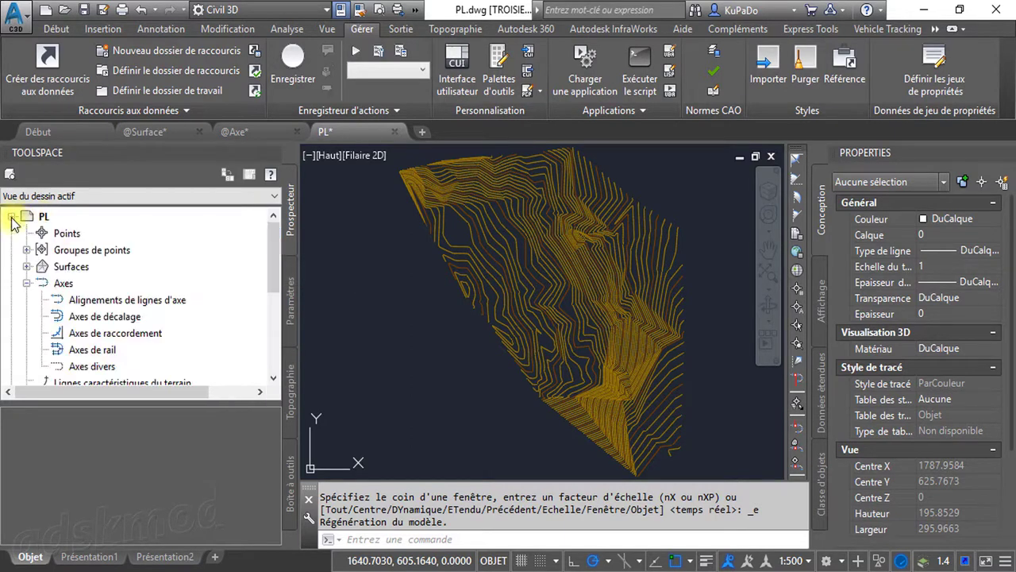
pyautogui.click(25, 267)
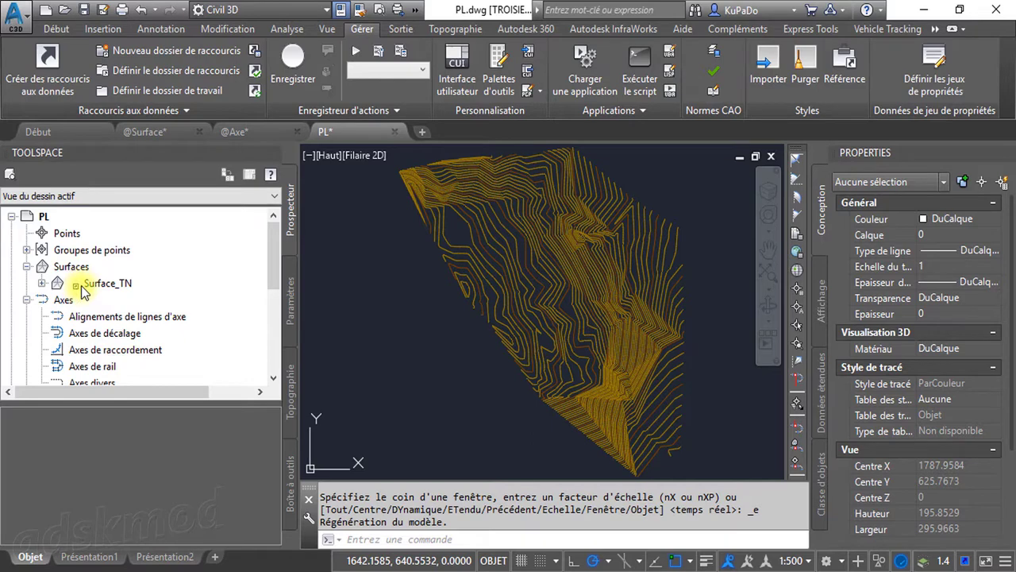
pyautogui.click(152, 135)
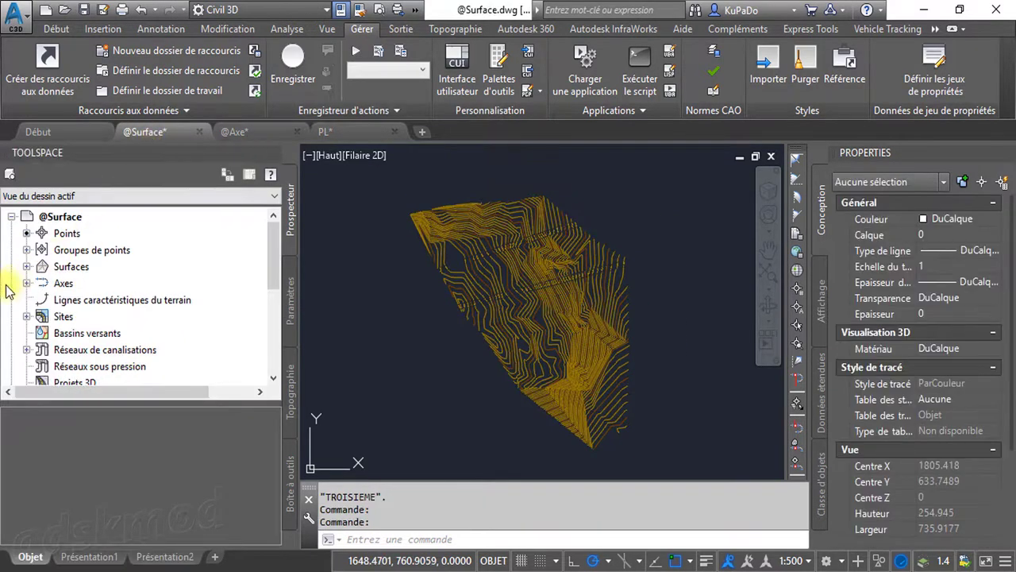
pyautogui.click(27, 267)
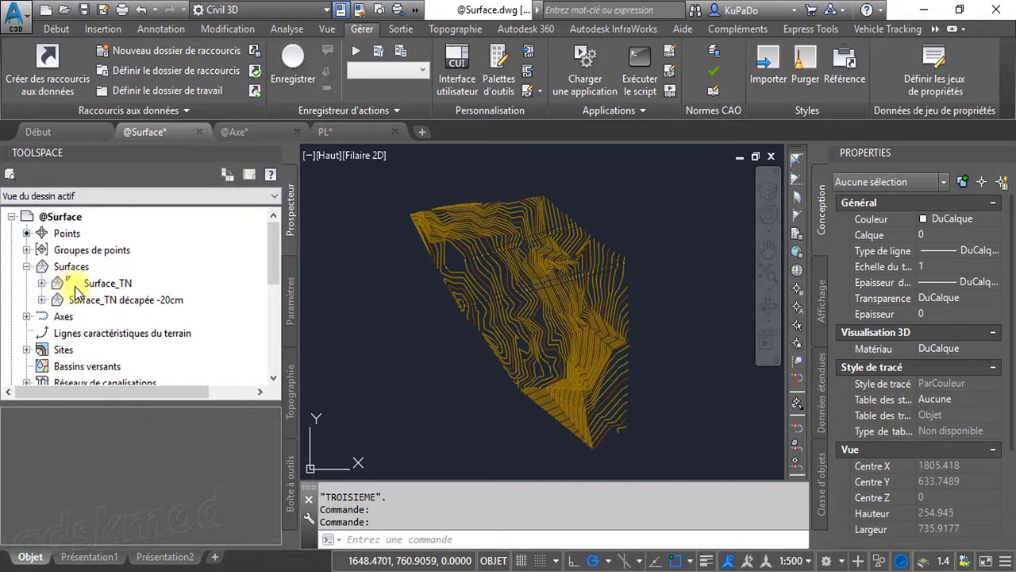
# - Return to the PL drawing and check its surfaces and alignments collections
pyautogui.click(326, 133)
pyautogui.click(27, 267)
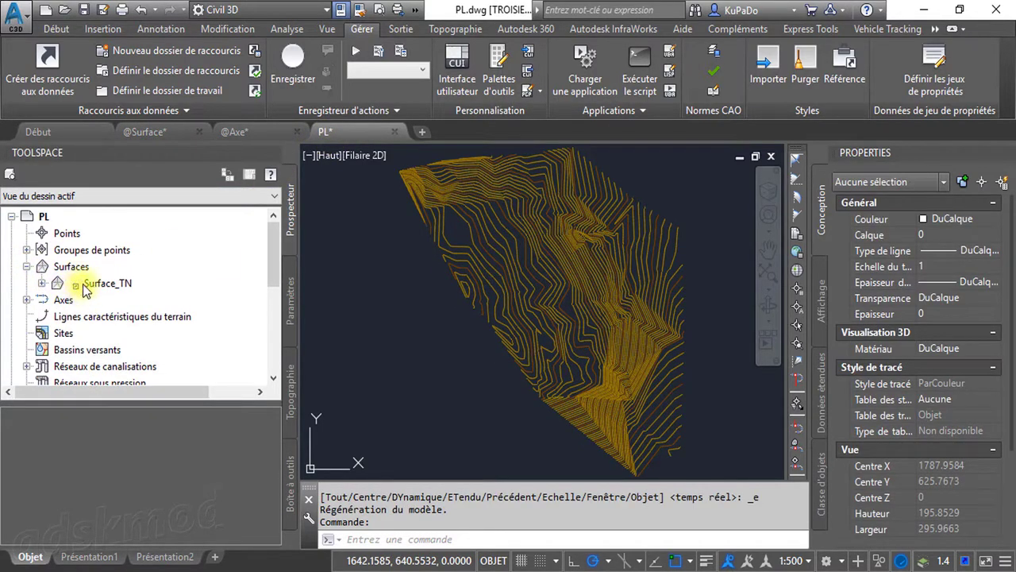
pyautogui.click(27, 299)
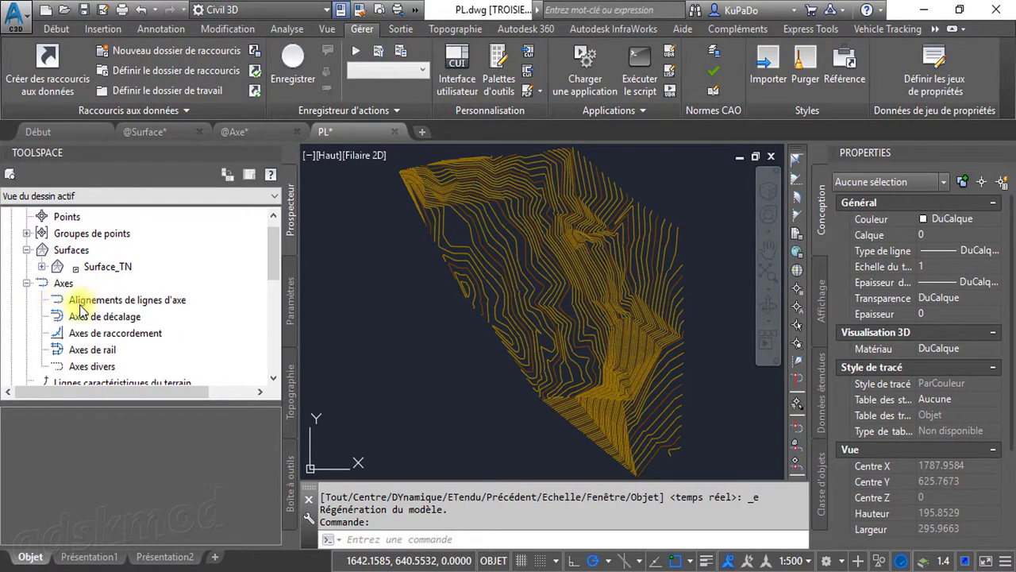
# - Create a reference to the AxePrincipal centerline data shortcut in PL with the alignment style Axe existant
pyautogui.moveTo(272, 259); pyautogui.dragTo(271, 363)
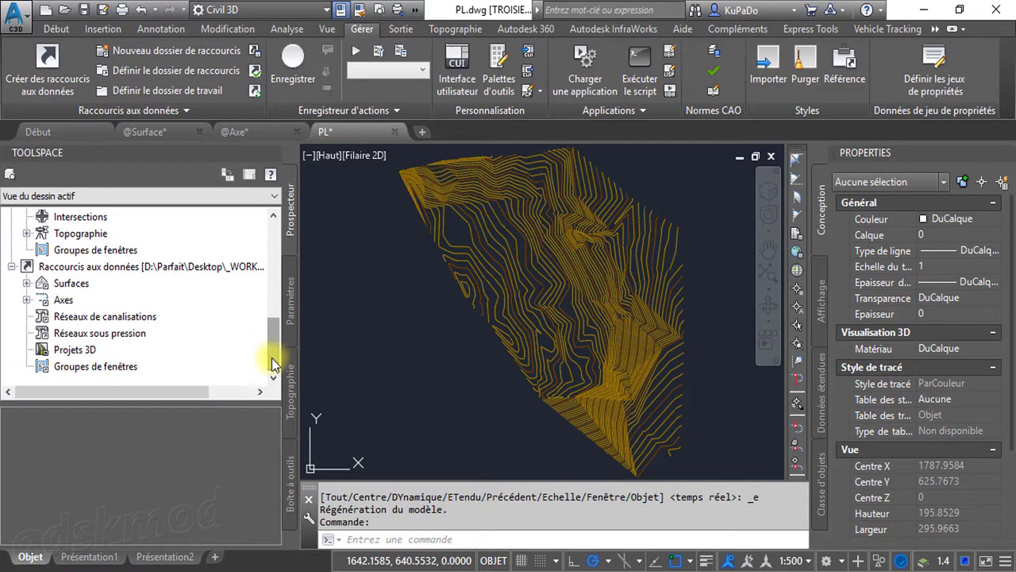
pyautogui.click(27, 300)
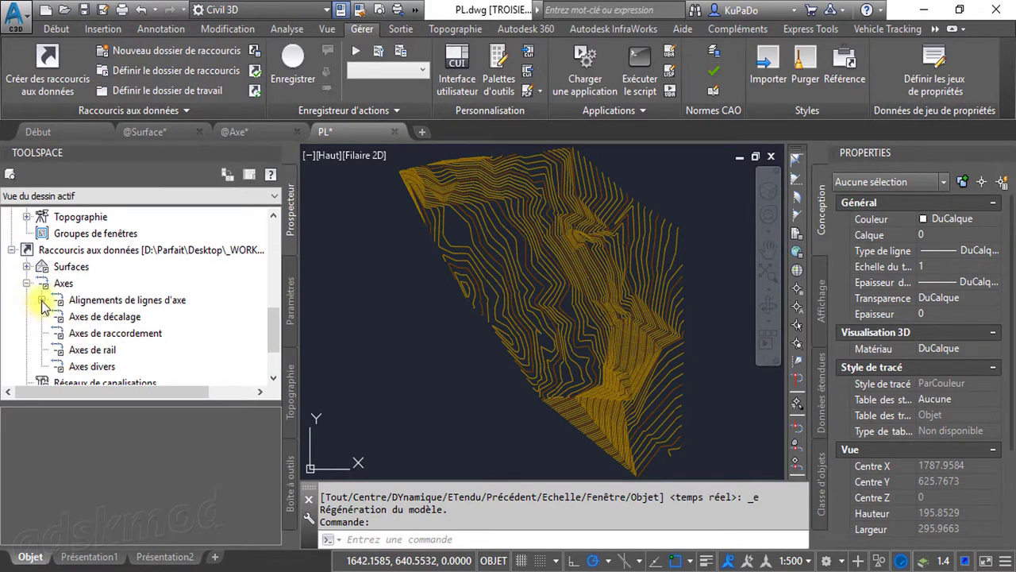
pyautogui.click(42, 300)
pyautogui.click(92, 318)
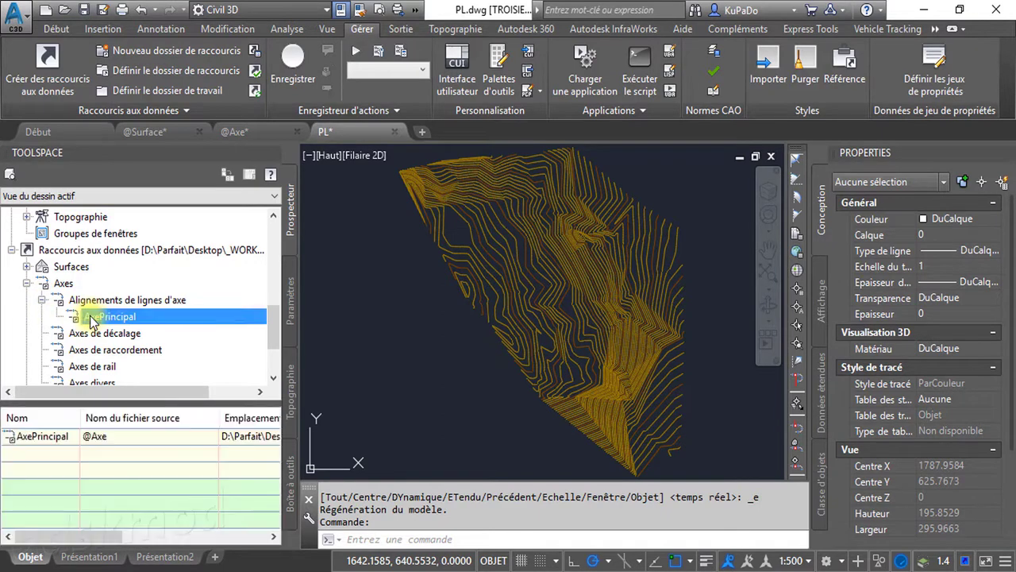
pyautogui.rightClick(92, 319)
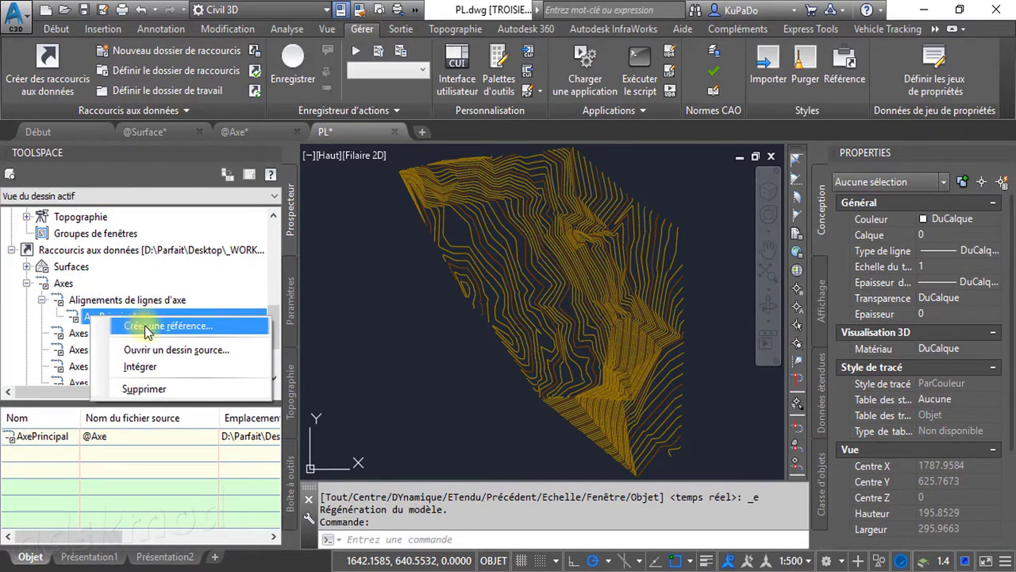
pyautogui.click(147, 328)
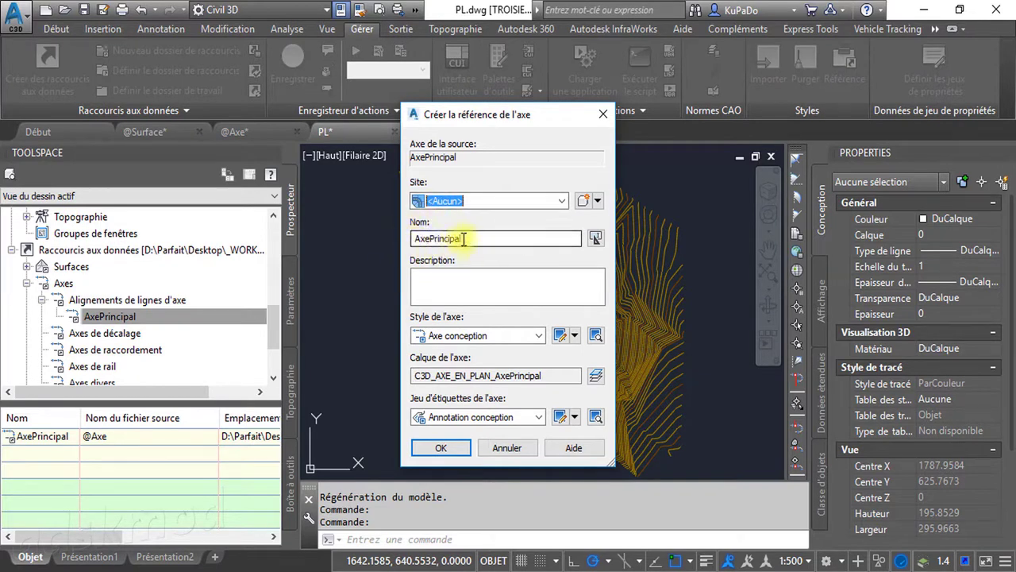
pyautogui.click(537, 337)
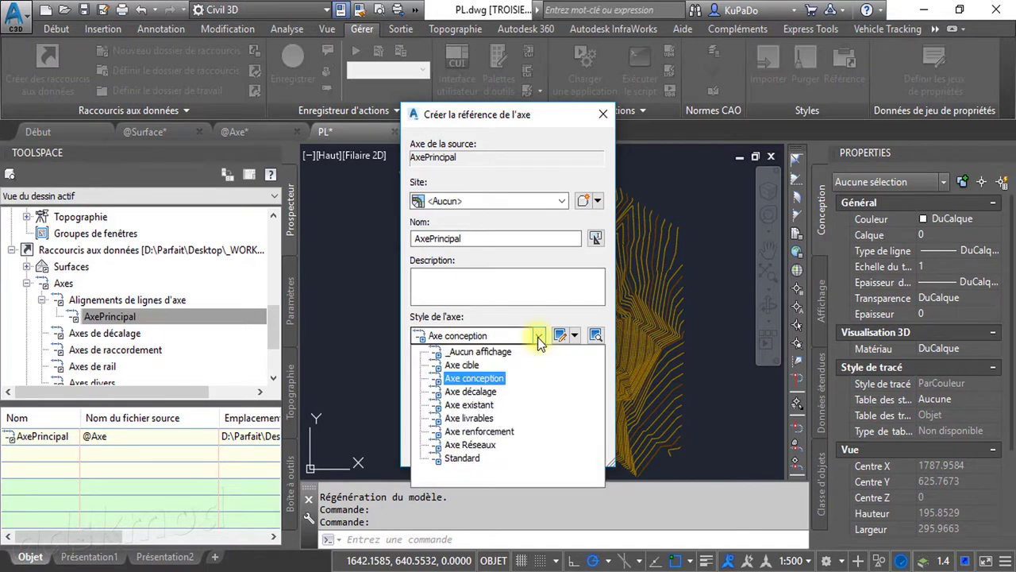
pyautogui.click(477, 405)
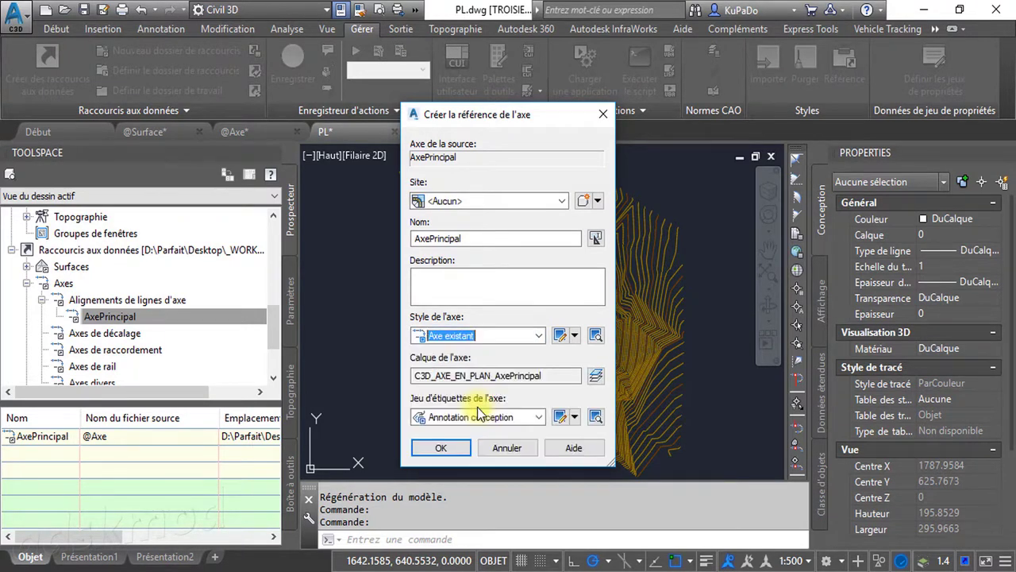
pyautogui.click(445, 446)
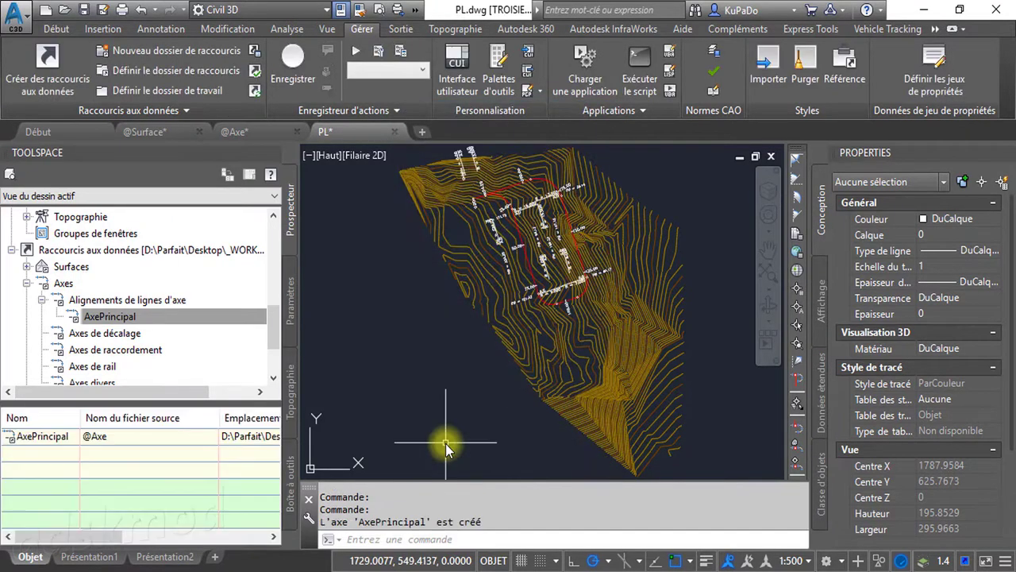
# - Clear the labels of the referenced AxePrincipal alignment by importing the label set _Aucun affichage
pyautogui.scroll(4, 588, 318)
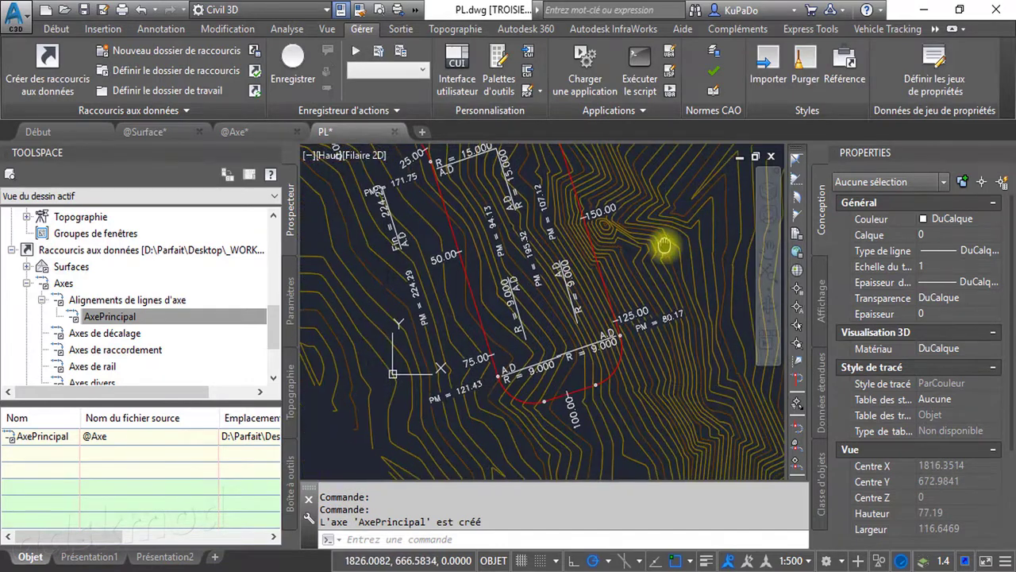
pyautogui.scroll(-2, 655, 320)
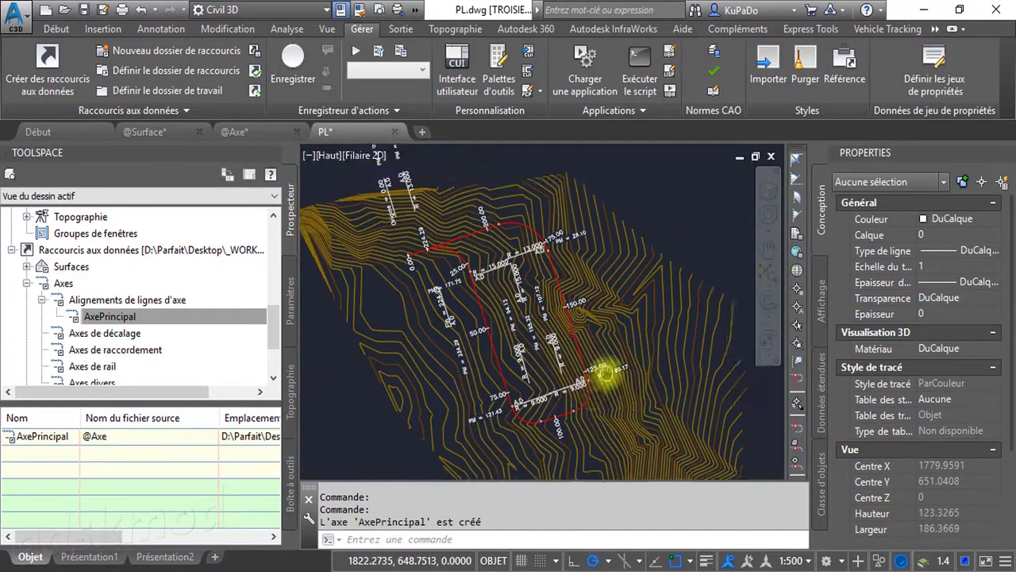
pyautogui.click(572, 241)
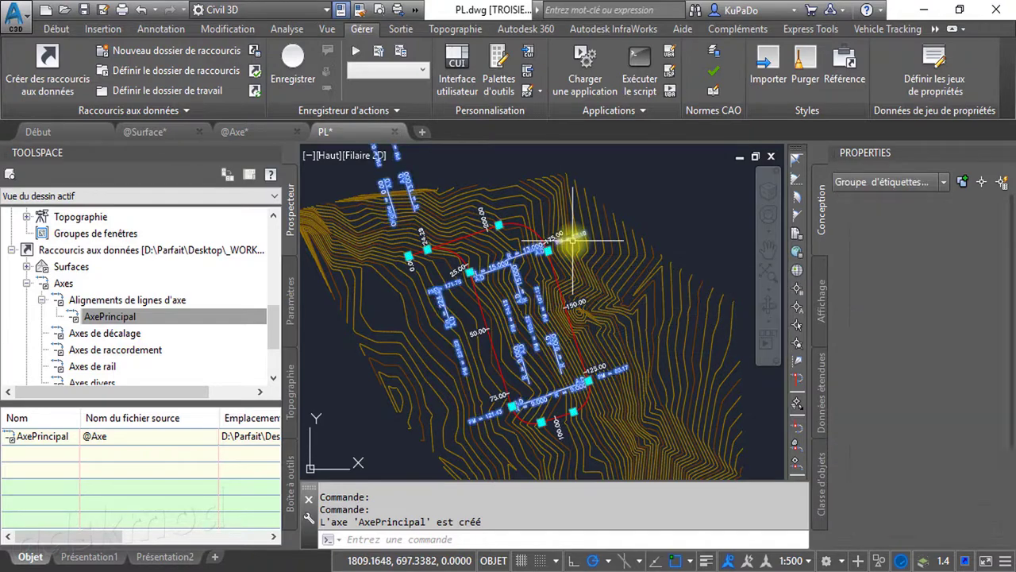
pyautogui.click(240, 64)
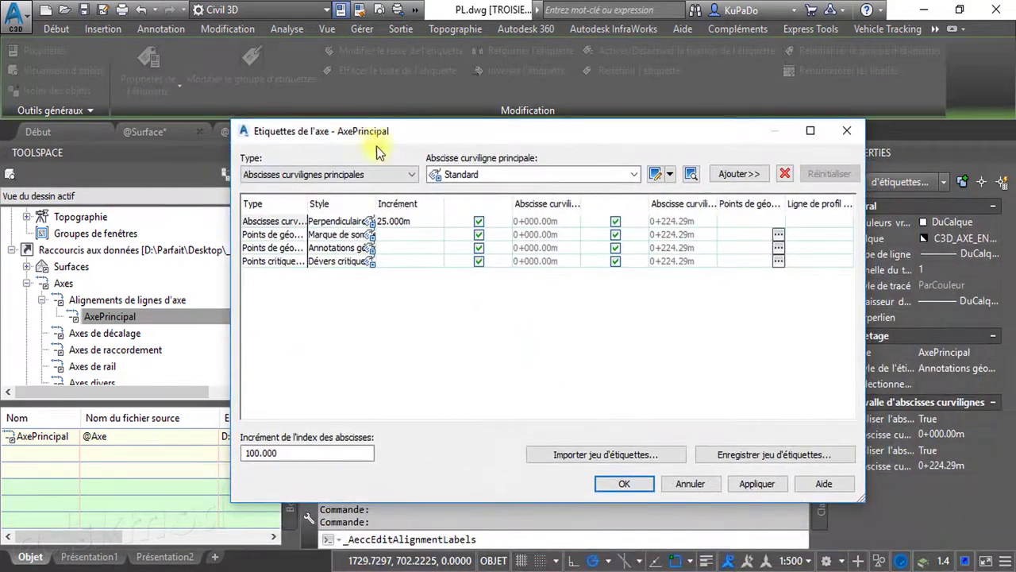
pyautogui.click(615, 459)
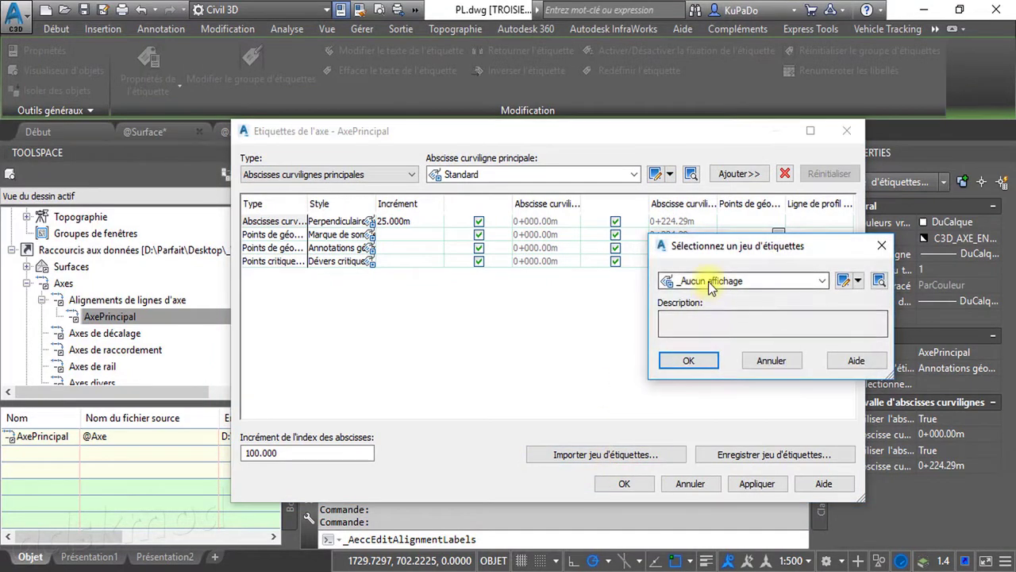
pyautogui.click(690, 361)
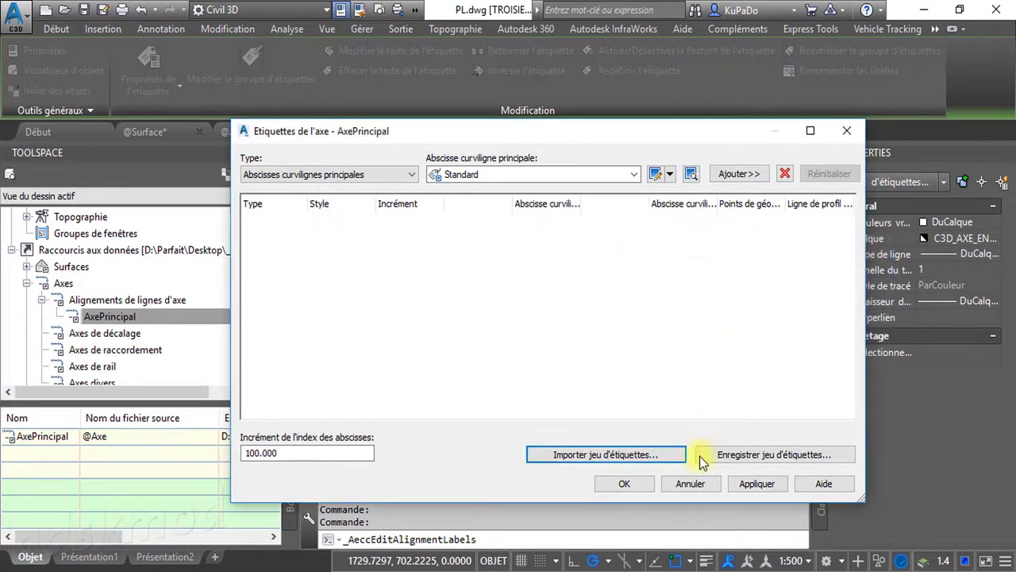
pyautogui.click(625, 485)
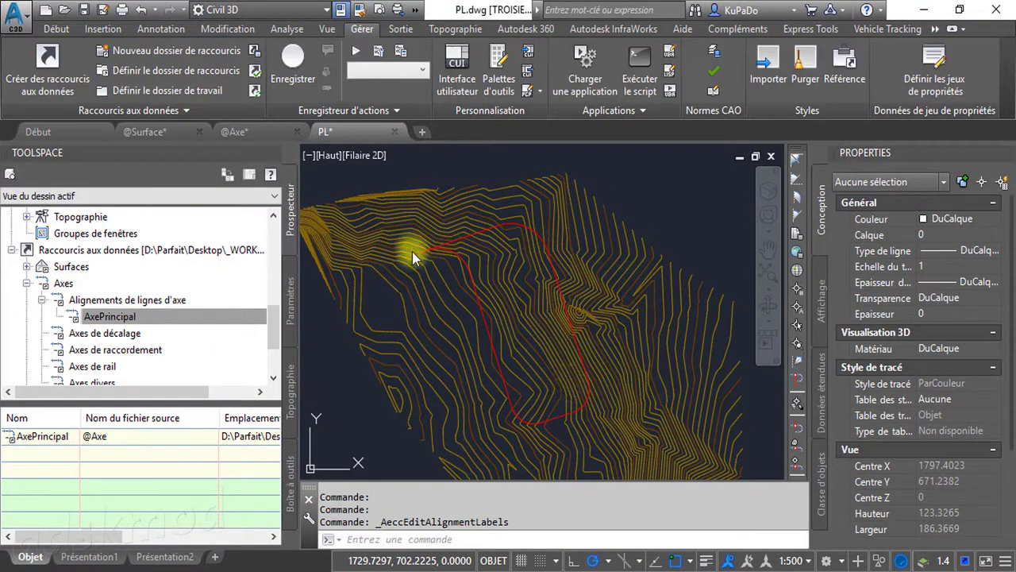
pyautogui.click(667, 228)
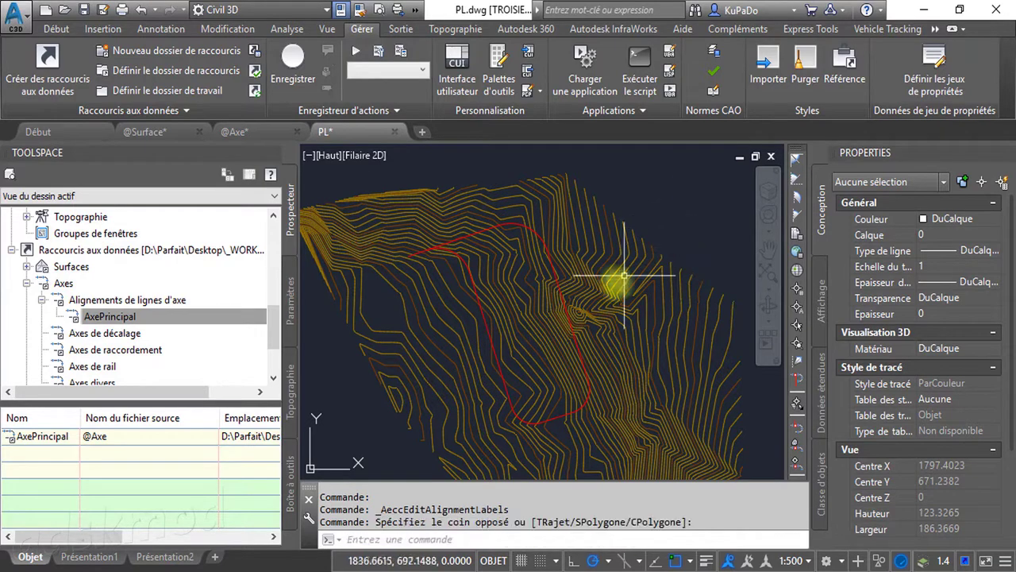
pyautogui.moveTo(550, 421)
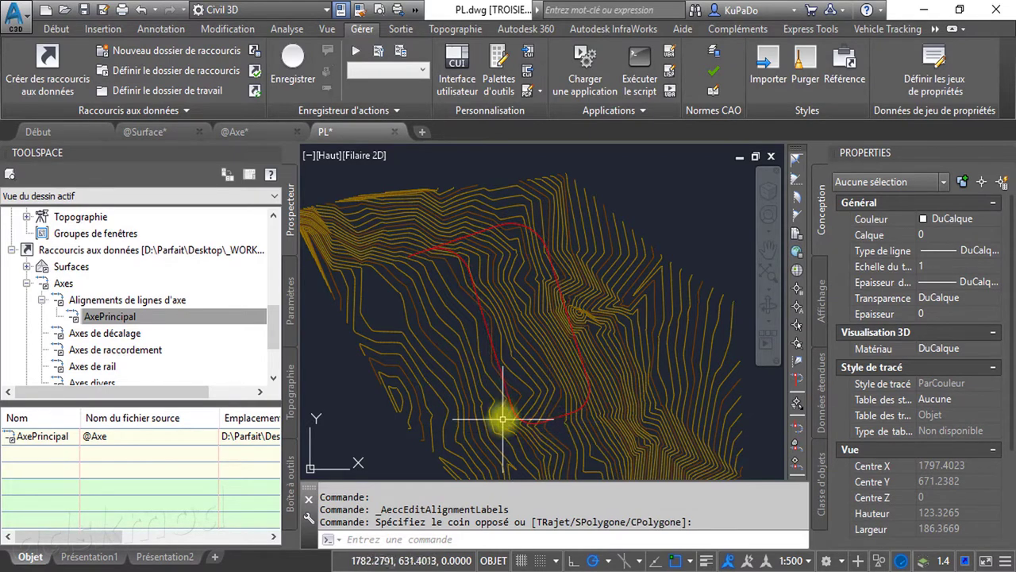
pyautogui.moveTo(502, 399)
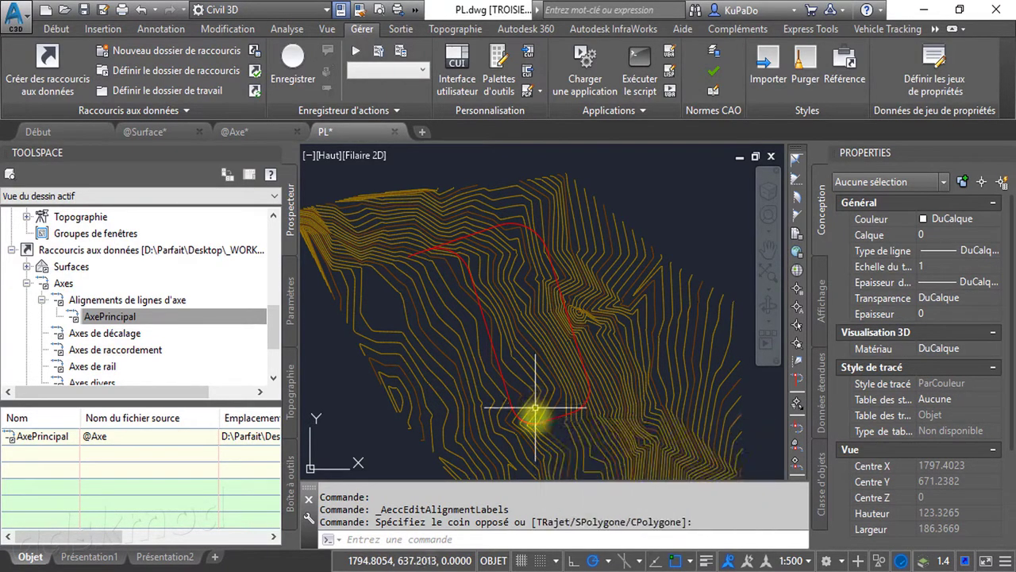
pyautogui.moveTo(535, 422); pyautogui.dragTo(524, 374, button='middle')
pyautogui.scroll(-2, 526, 394)
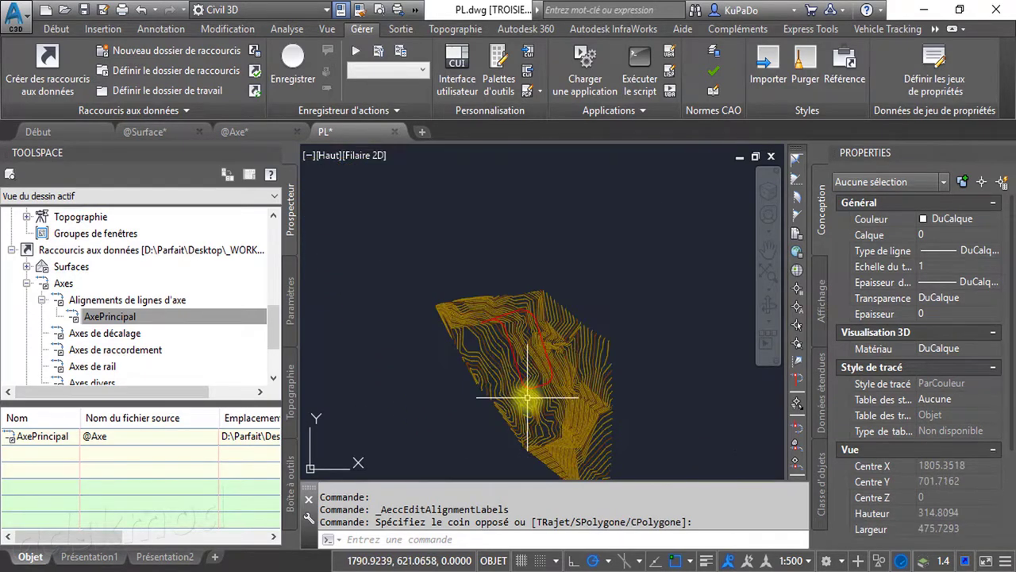
pyautogui.scroll(2, 535, 367)
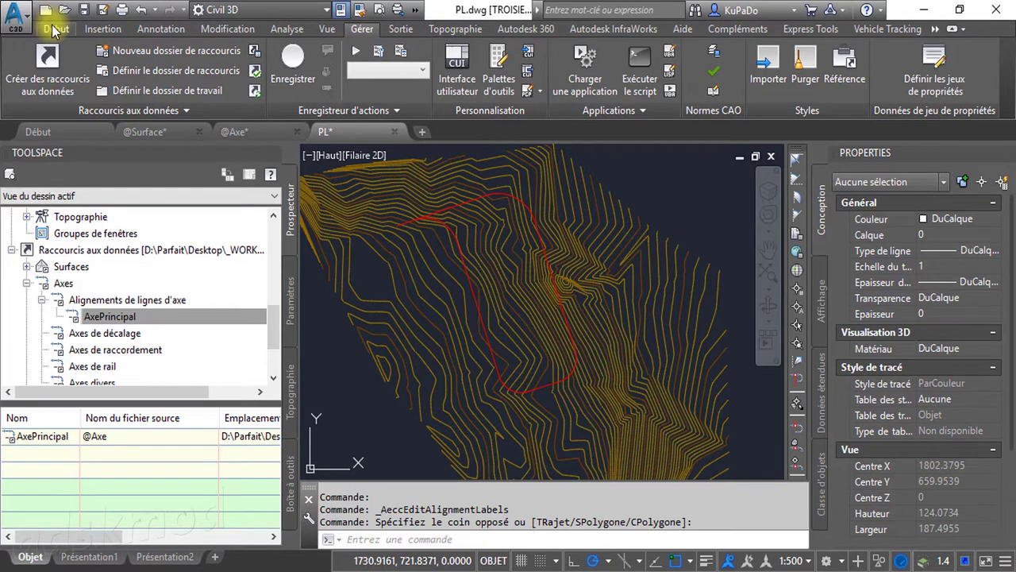
# - Start a sample line group on AxePrincipal named TAB with the label style Numéro & PK
pyautogui.click(56, 30)
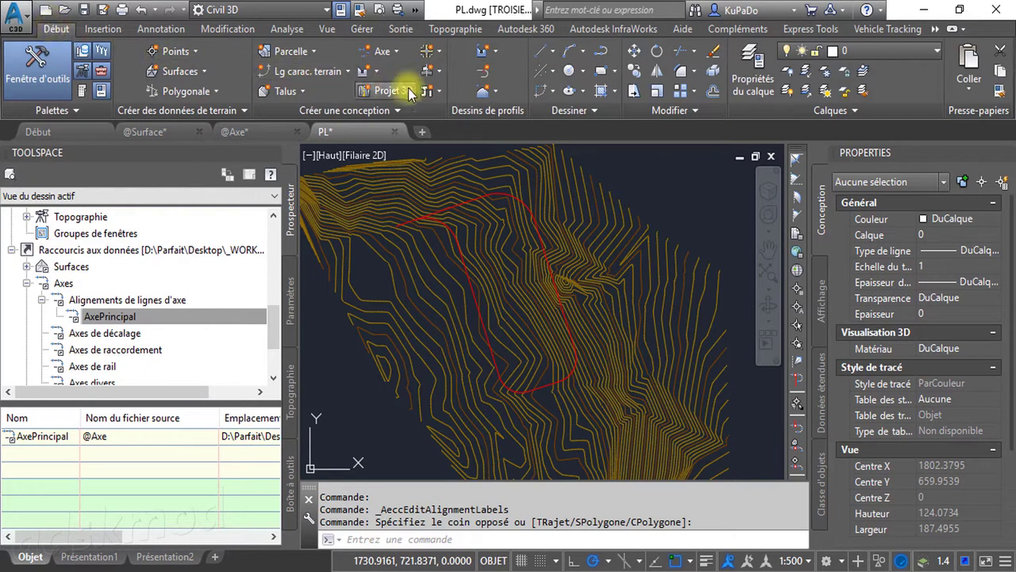
pyautogui.click(485, 73)
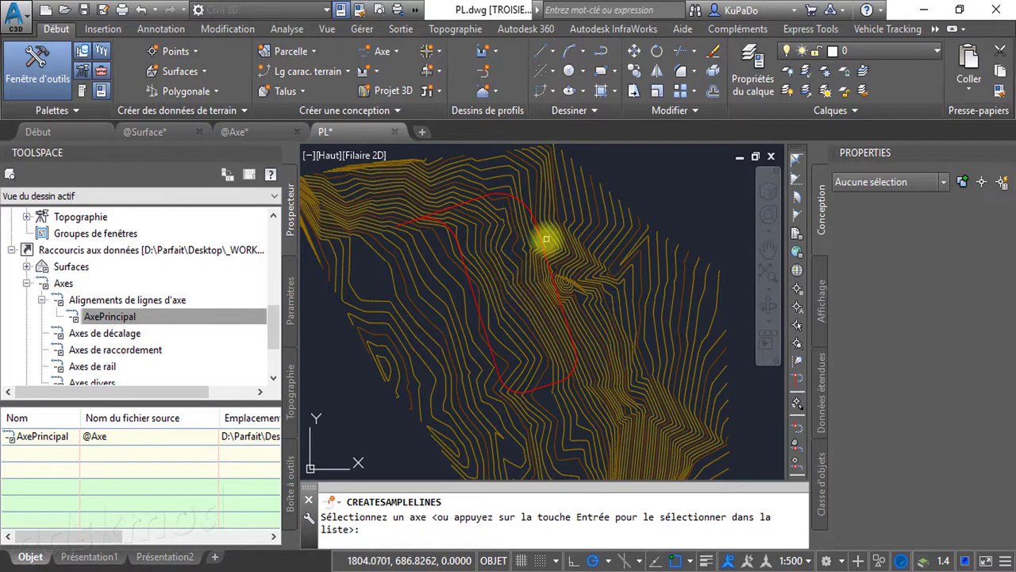
pyautogui.click(544, 242)
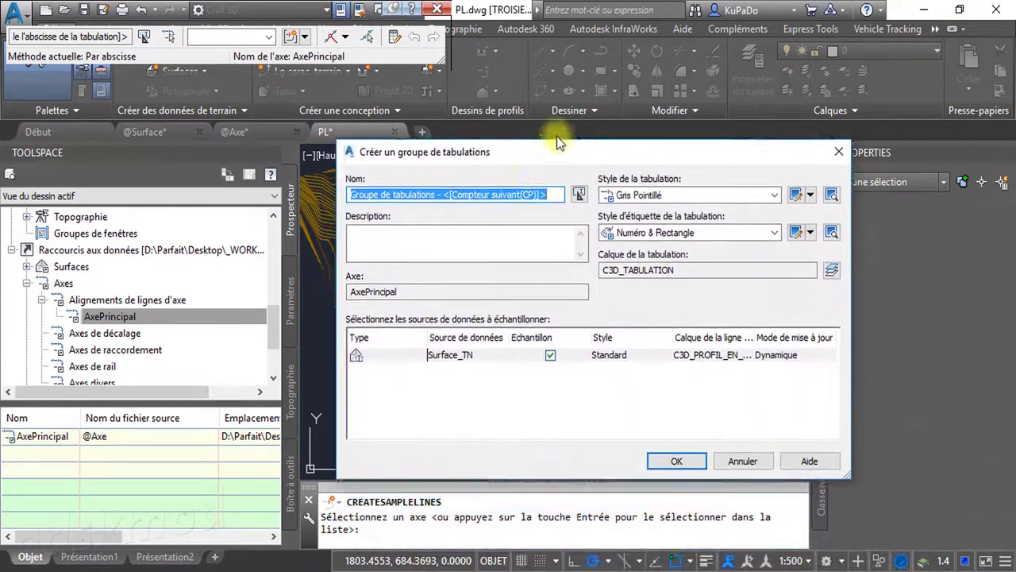
pyautogui.write('TAB')
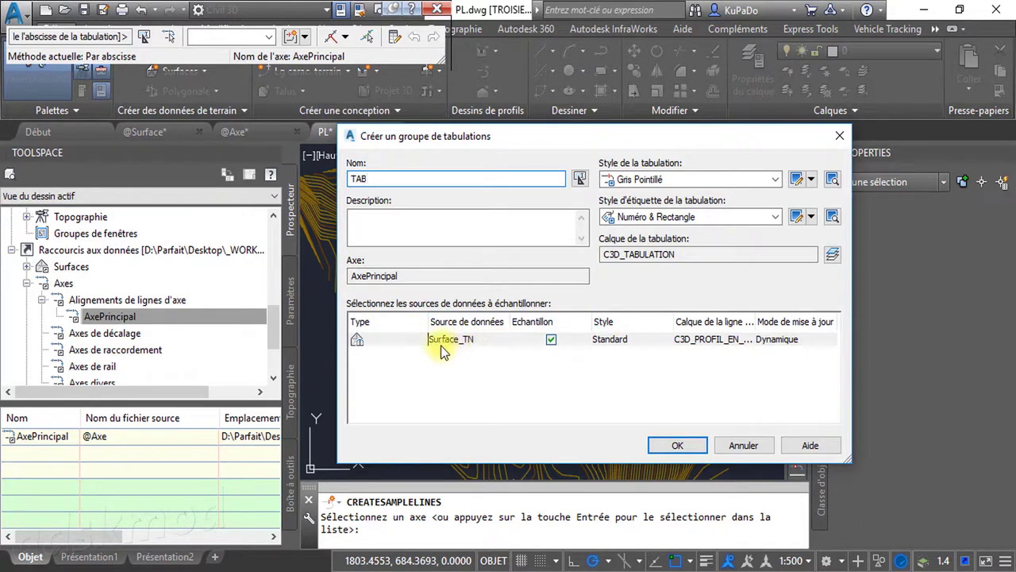
pyautogui.click(760, 216)
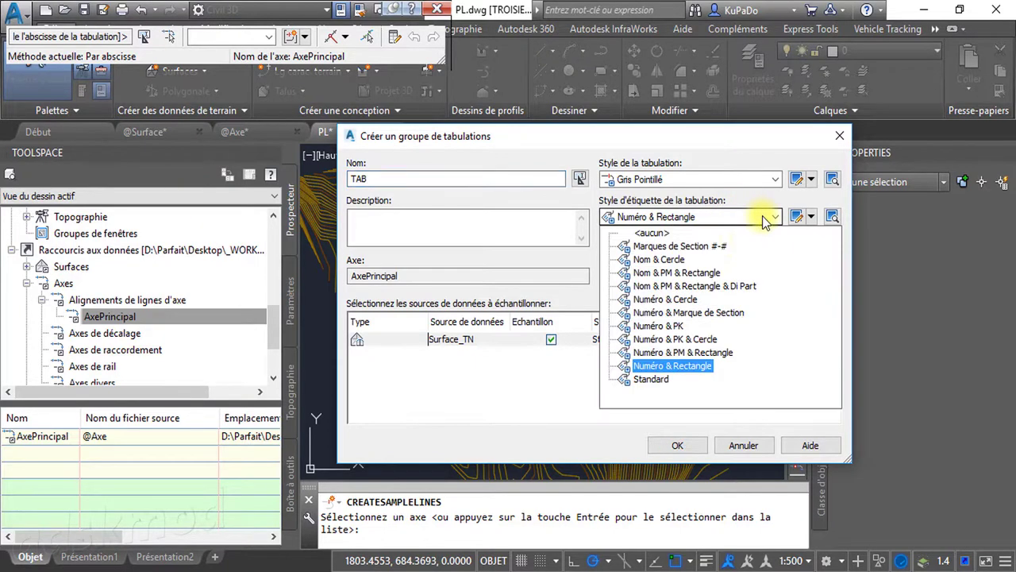
pyautogui.click(671, 327)
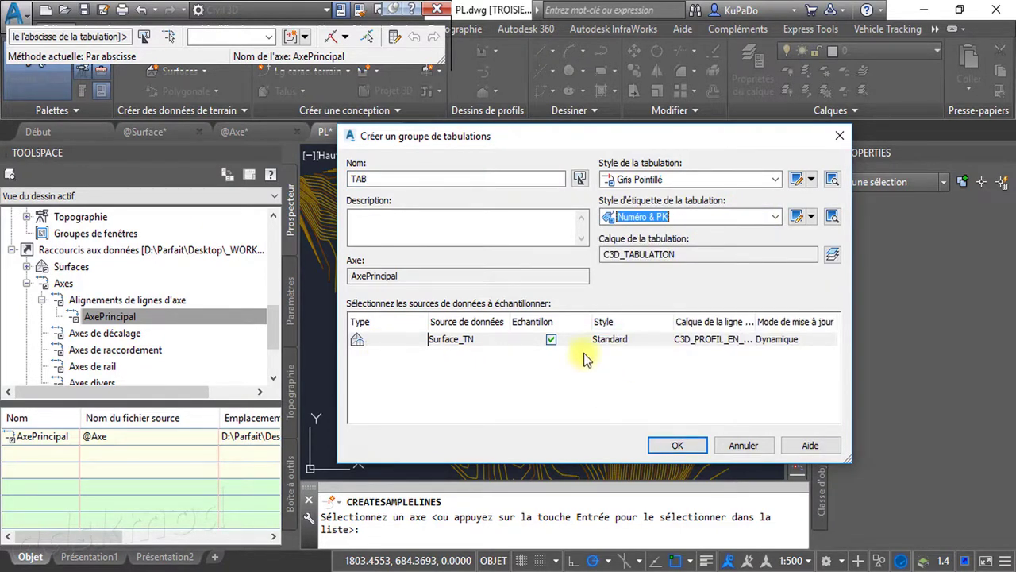
# - Set the section style of the sampled Surface_TN to TN and create the sample line group
pyautogui.click(620, 344)
pyautogui.click(721, 280)
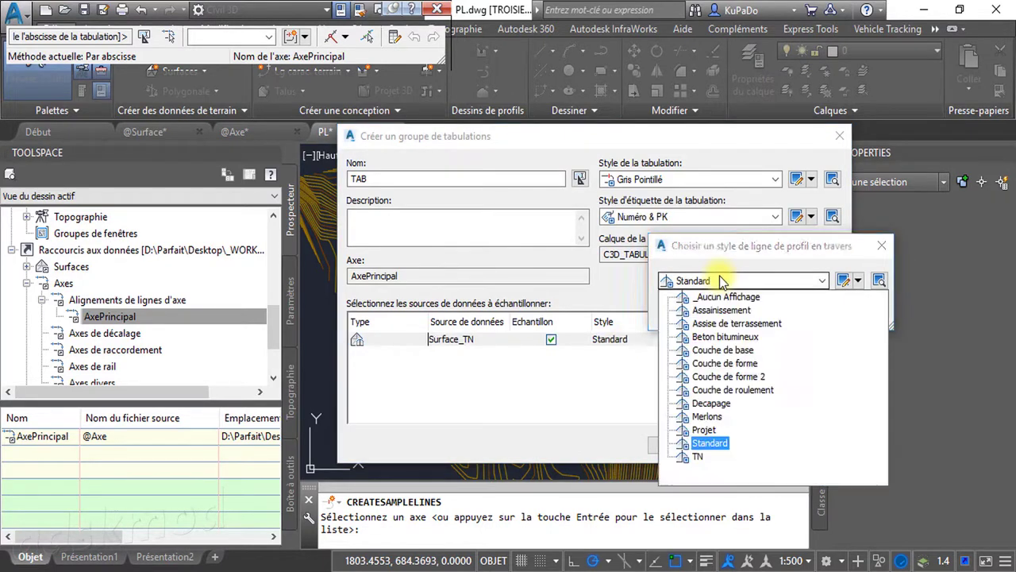
pyautogui.click(696, 459)
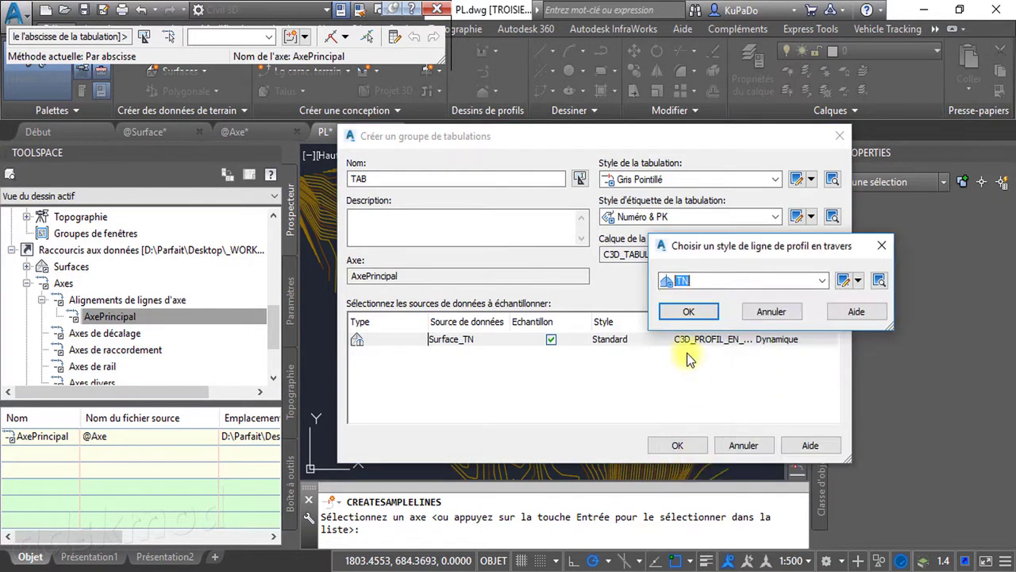
pyautogui.click(687, 313)
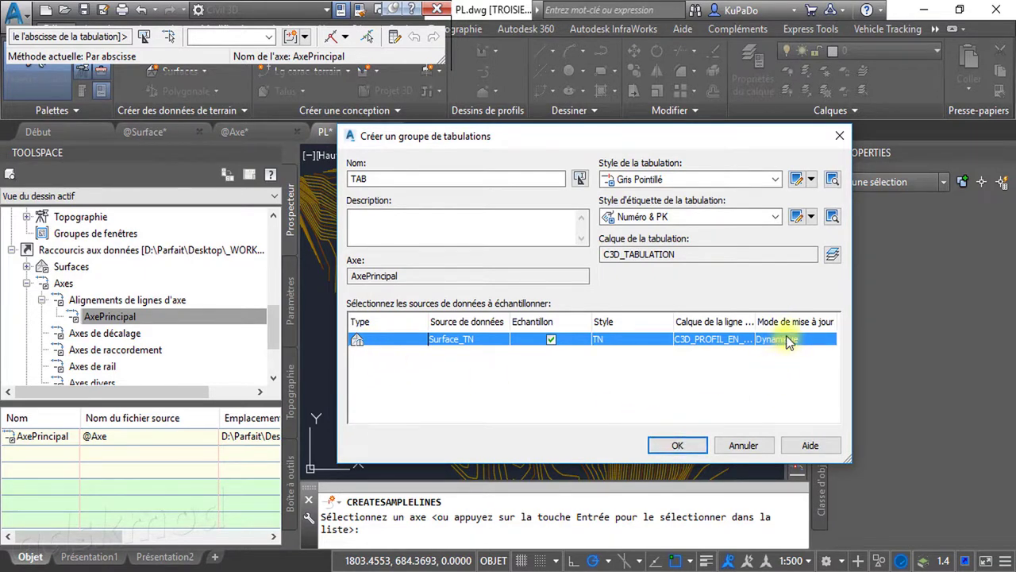
pyautogui.click(703, 447)
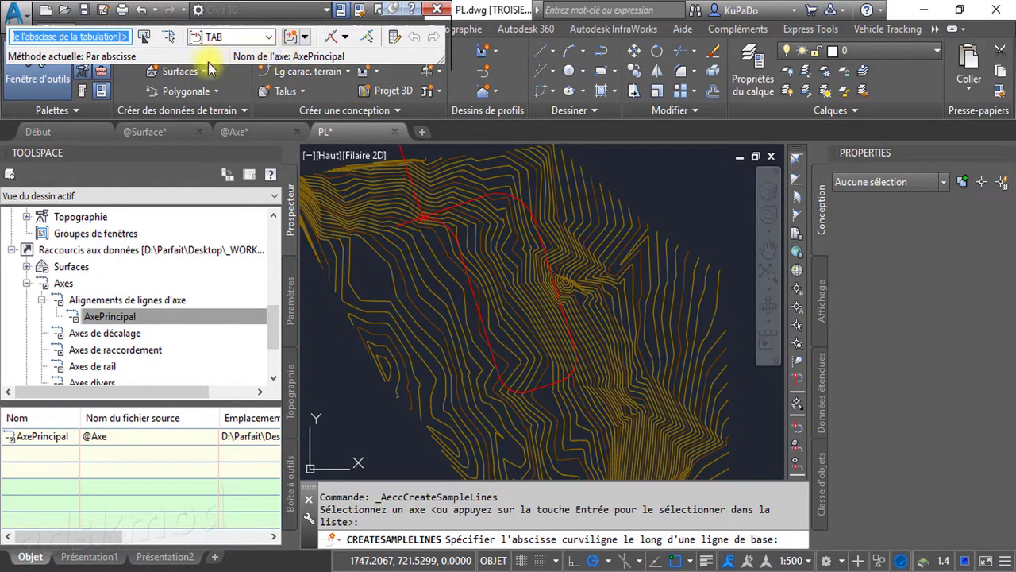
# - Create the sample lines by station range along AxePrincipal, with left and right swath widths of 3 m
pyautogui.click(347, 40)
pyautogui.click(381, 49)
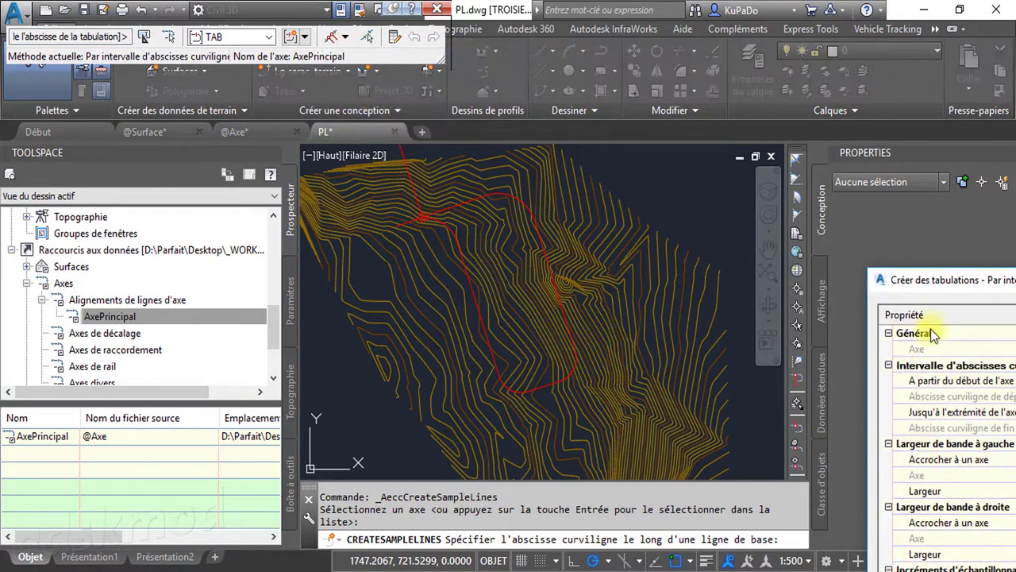
pyautogui.moveTo(937, 283)
pyautogui.mouseDown()
pyautogui.moveTo(262, 110)
pyautogui.moveTo(379, 104)
pyautogui.moveTo(600, 70)
pyautogui.moveTo(606, 11)
pyautogui.mouseUp()
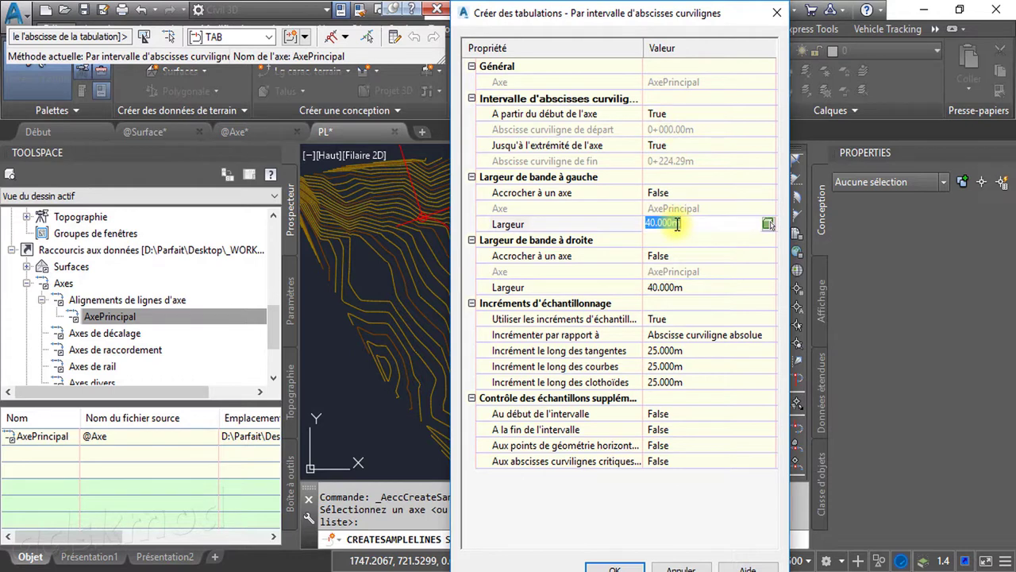
pyautogui.click(710, 293)
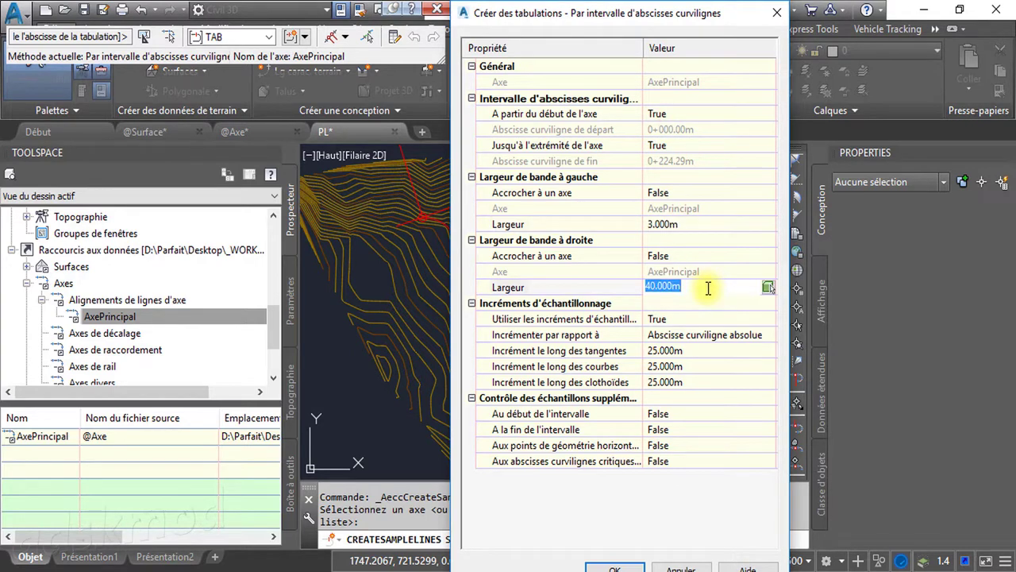
pyautogui.write('3')
# - Set the sampling increments along tangents, curves and spirals to 10 m
pyautogui.click(710, 351)
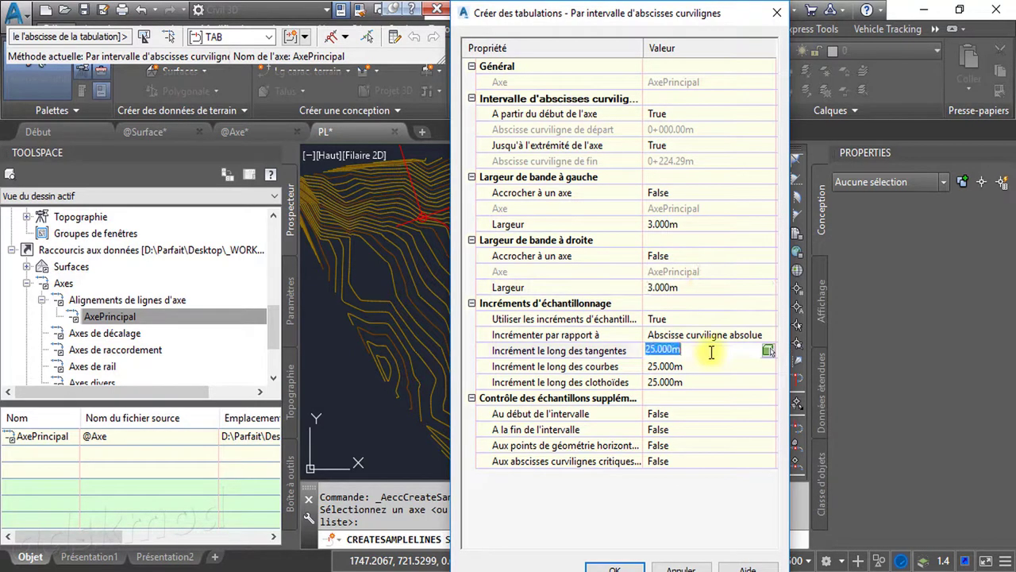
pyautogui.write('10')
pyautogui.click(710, 369)
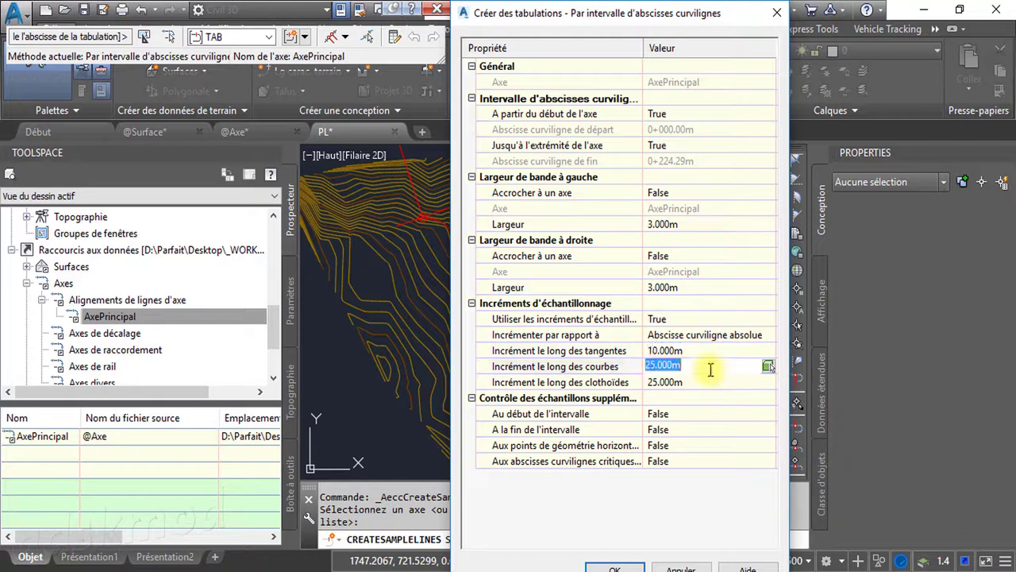
pyautogui.click(704, 380)
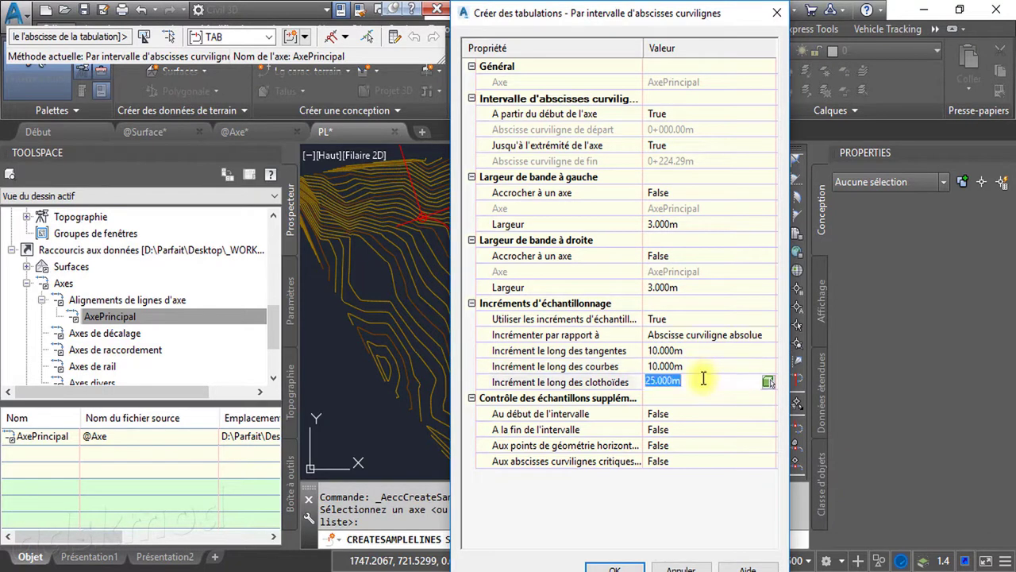
# - Include additional samples at the start and end of the station range, and finish creating the sample lines
pyautogui.click(686, 418)
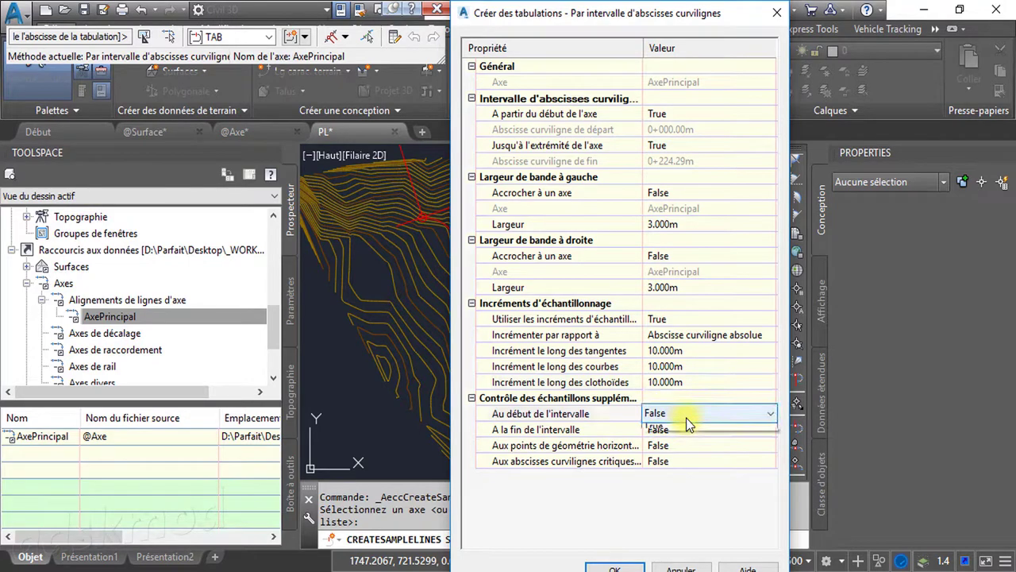
pyautogui.click(687, 418)
pyautogui.click(675, 437)
pyautogui.click(675, 431)
pyautogui.click(674, 430)
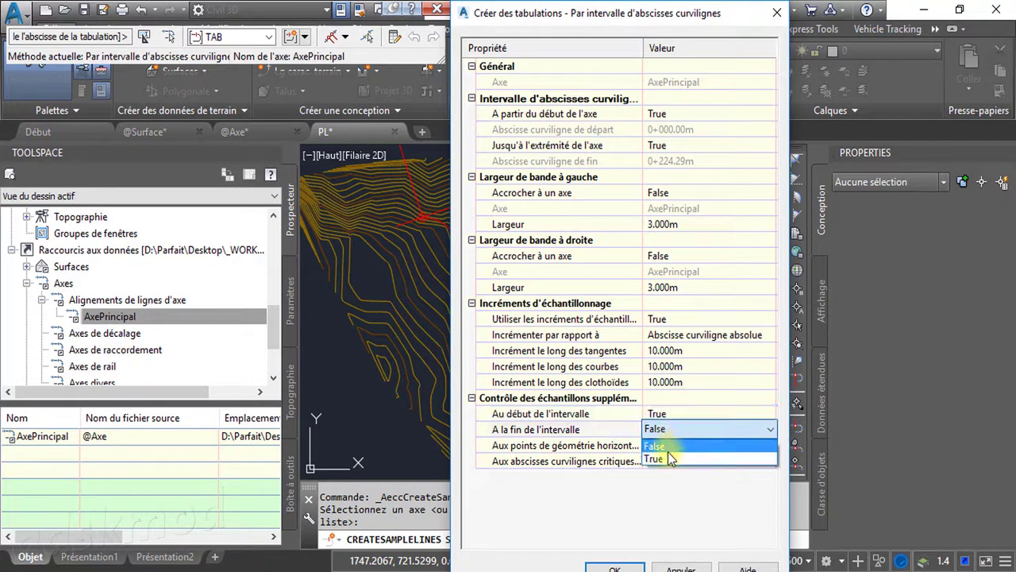
pyautogui.click(668, 455)
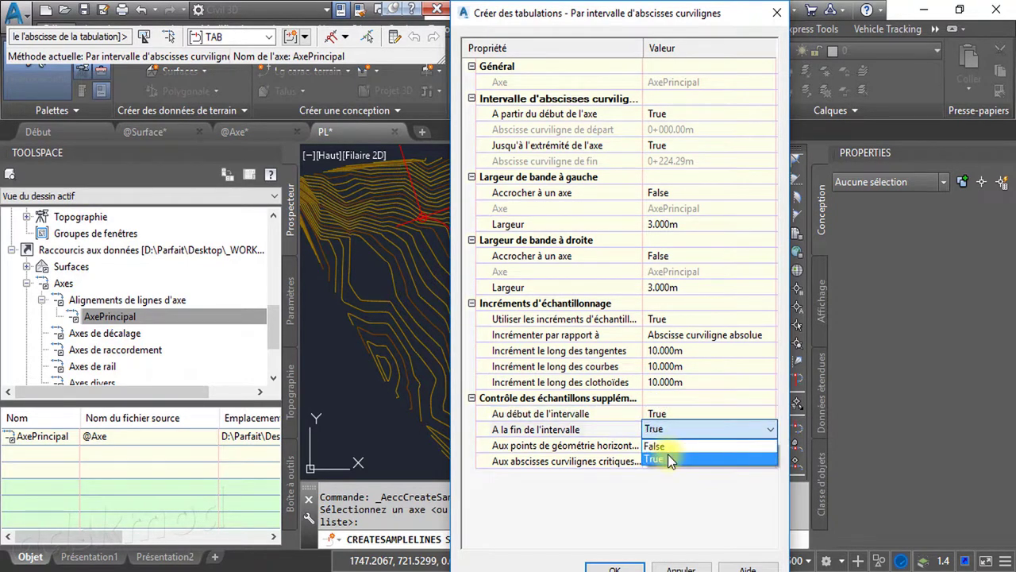
pyautogui.click(632, 566)
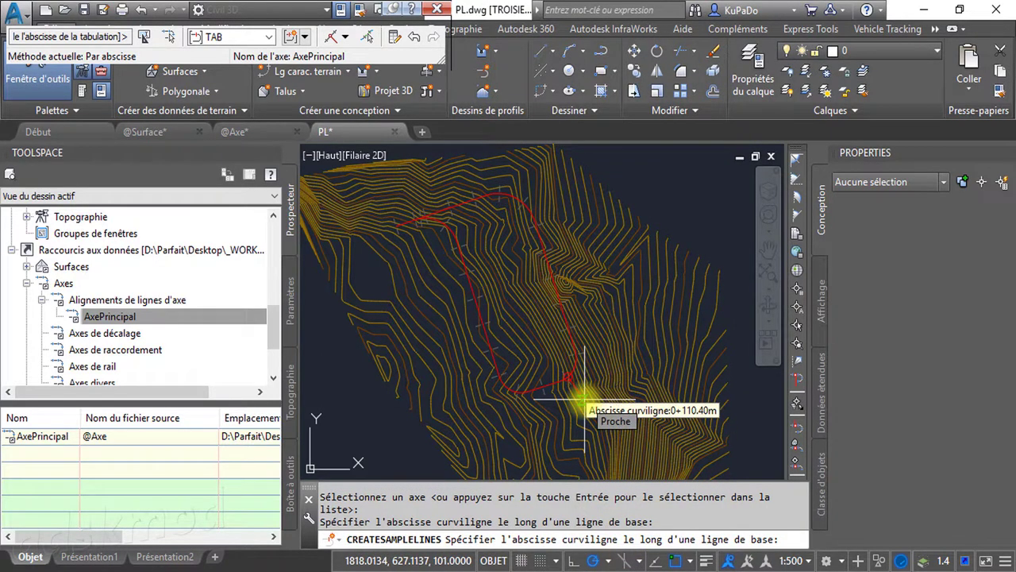
pyautogui.press('Return')
# - Examine the sample lines and their PK labels along the AxePrincipal alignment
pyautogui.scroll(2, 520, 408)
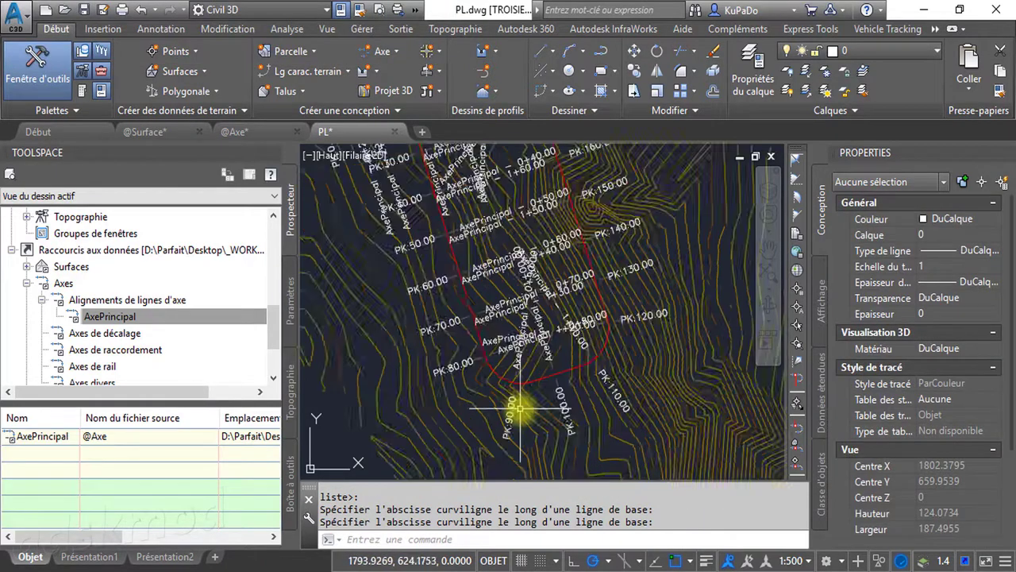
pyautogui.scroll(3, 545, 352)
pyautogui.scroll(-5, 567, 383)
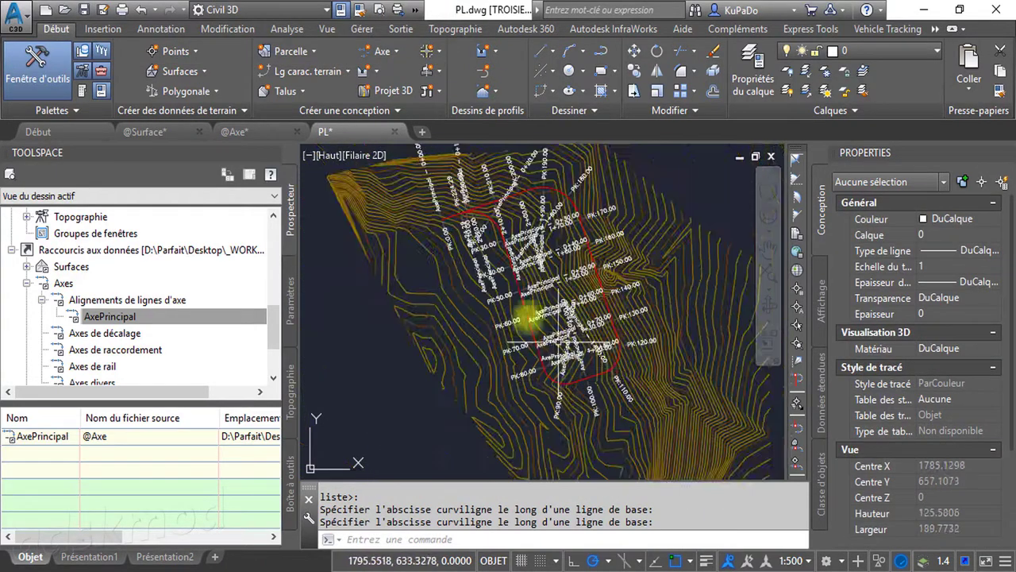
pyautogui.scroll(2, 545, 313)
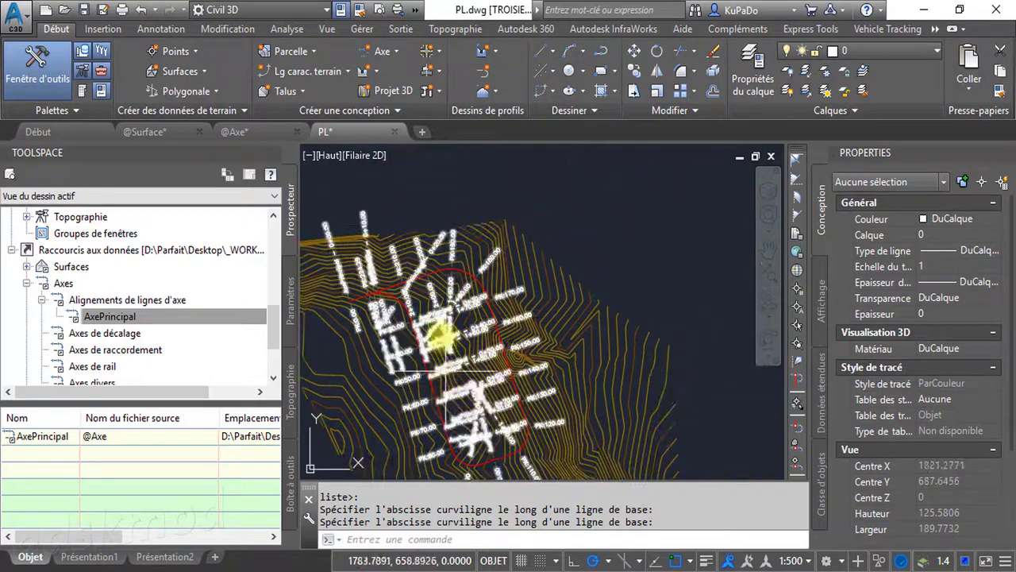
pyautogui.scroll(-1, 404, 389)
pyautogui.scroll(-1, 551, 411)
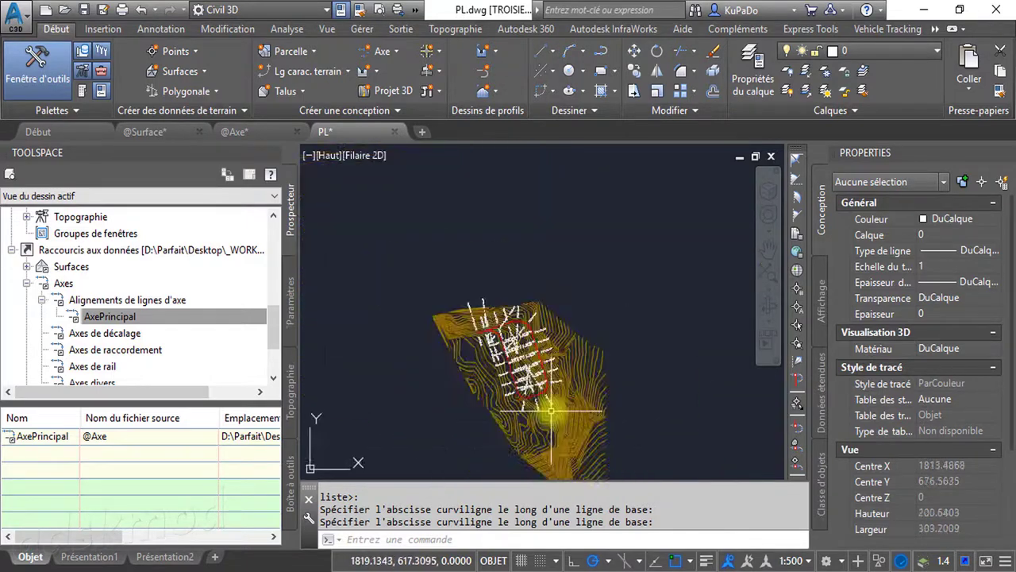
pyautogui.scroll(3, 548, 407)
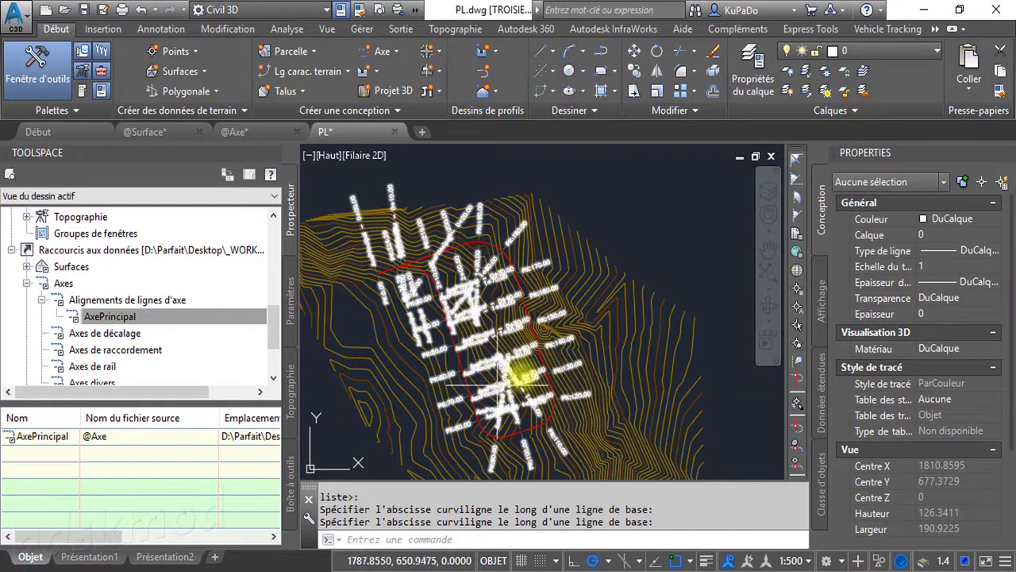
pyautogui.scroll(-2, 545, 328)
pyautogui.scroll(2, 526, 294)
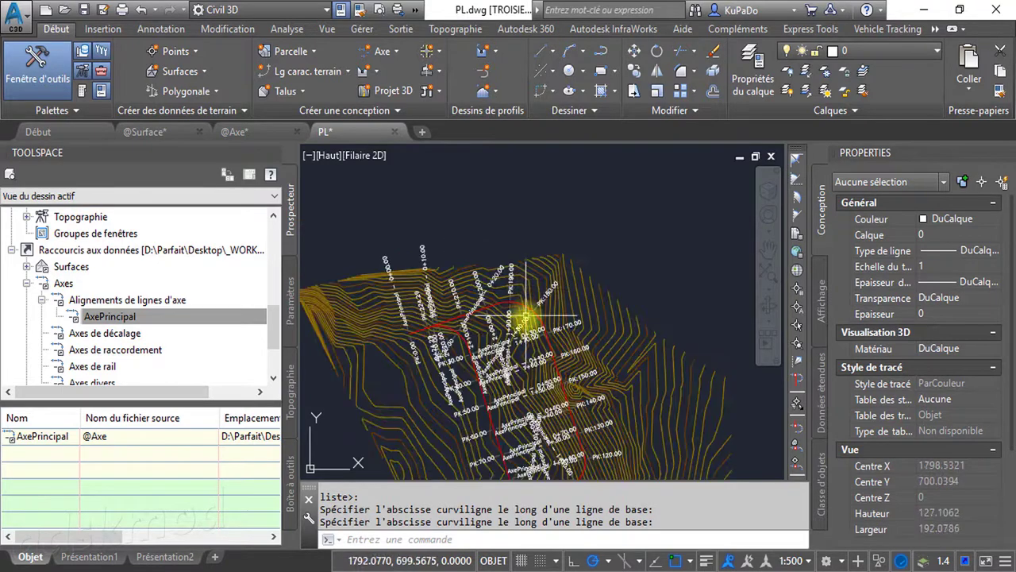
pyautogui.scroll(-1, 522, 329)
pyautogui.scroll(3, 536, 397)
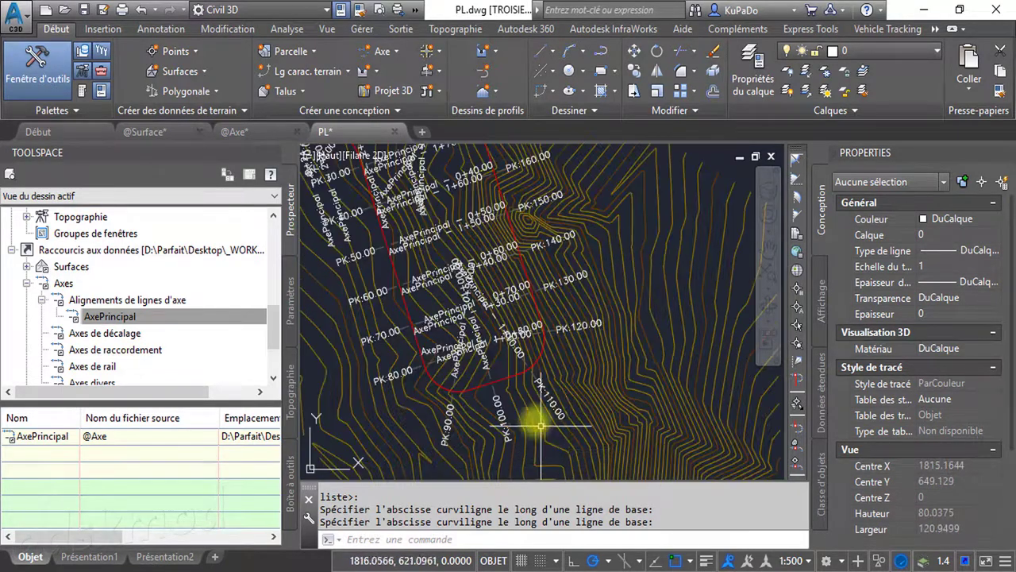
pyautogui.scroll(-1, 528, 407)
pyautogui.scroll(-1, 563, 397)
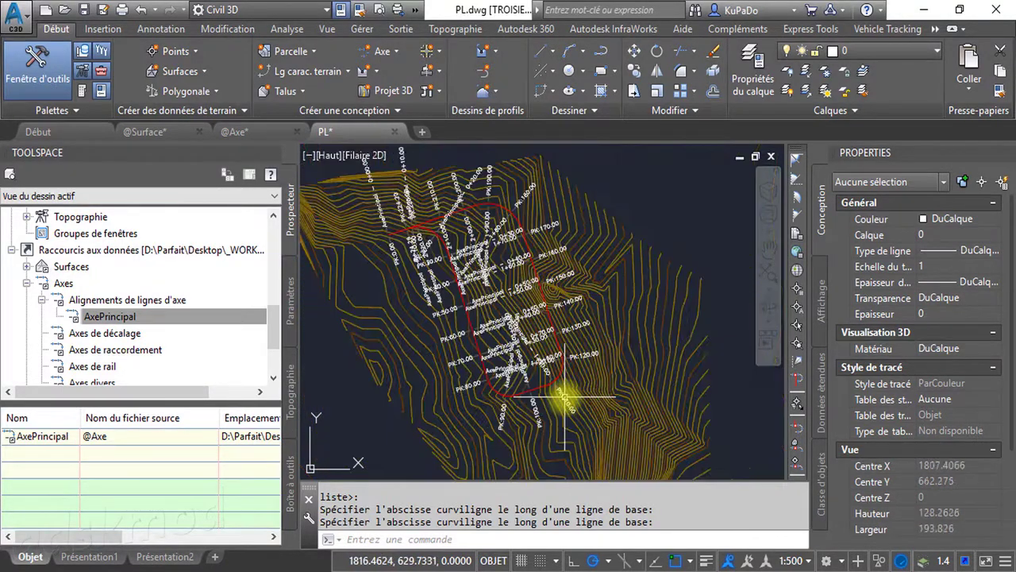
pyautogui.scroll(-4, 564, 397)
pyautogui.scroll(2, 481, 186)
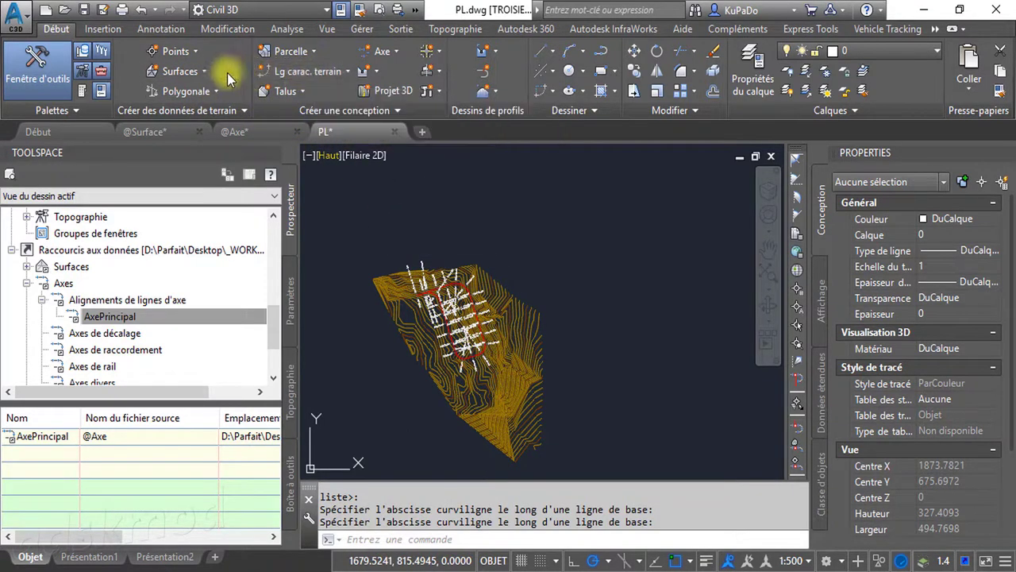
# - Create a surface profile of AxePrincipal from Surface_TN and start drawing it in a profile view
pyautogui.click(365, 72)
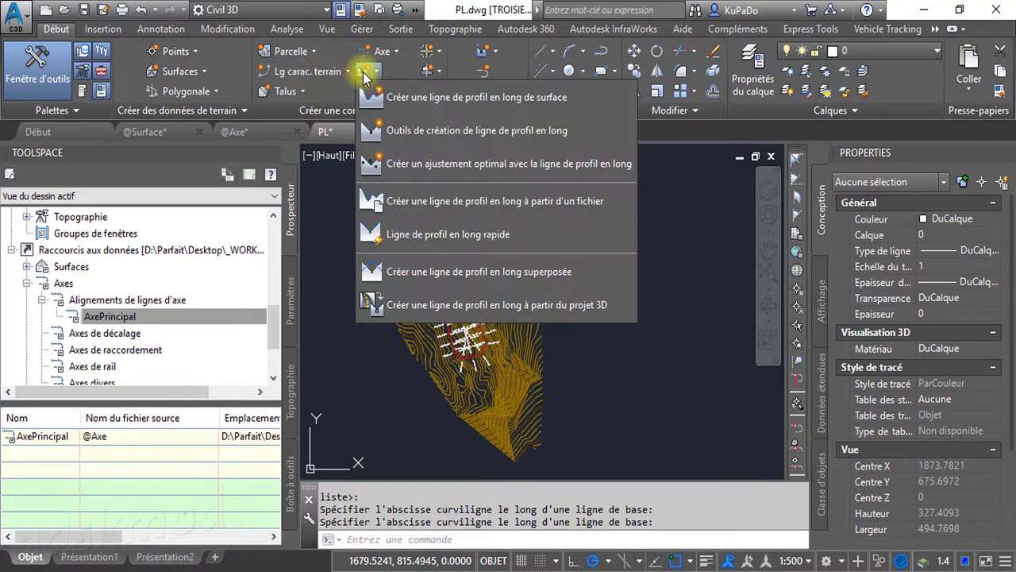
pyautogui.click(398, 98)
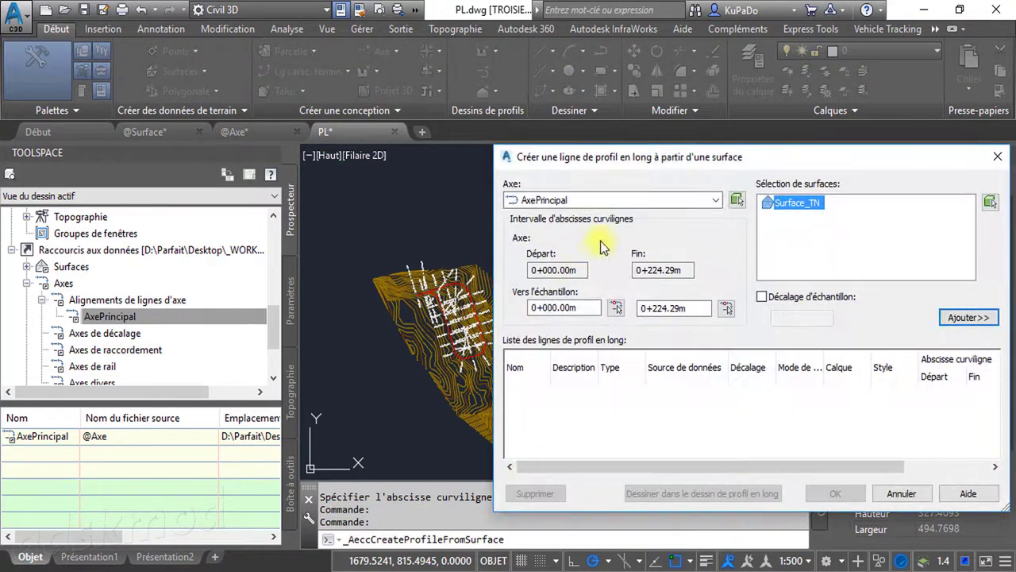
pyautogui.moveTo(681, 159); pyautogui.dragTo(446, 109)
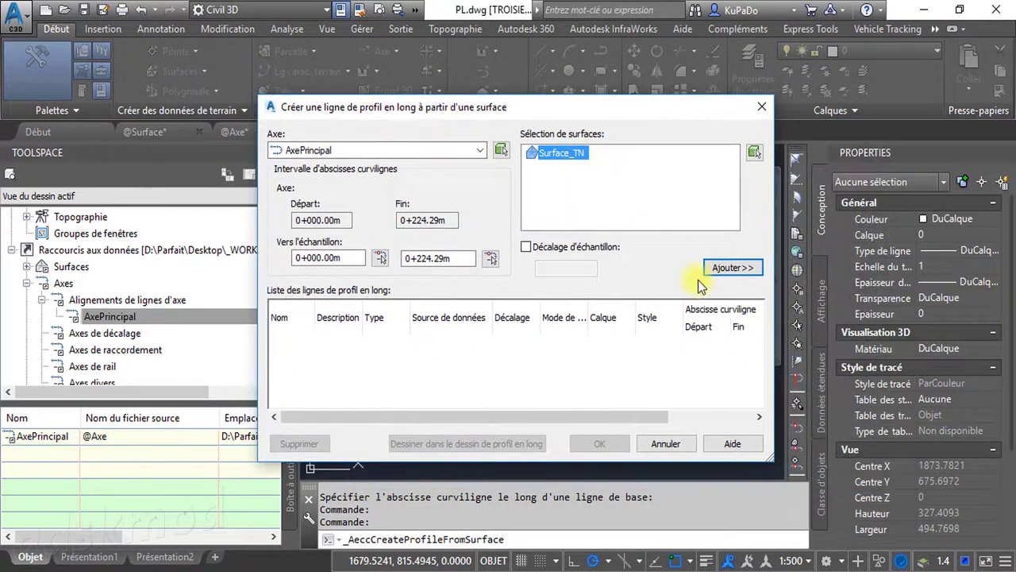
pyautogui.click(731, 268)
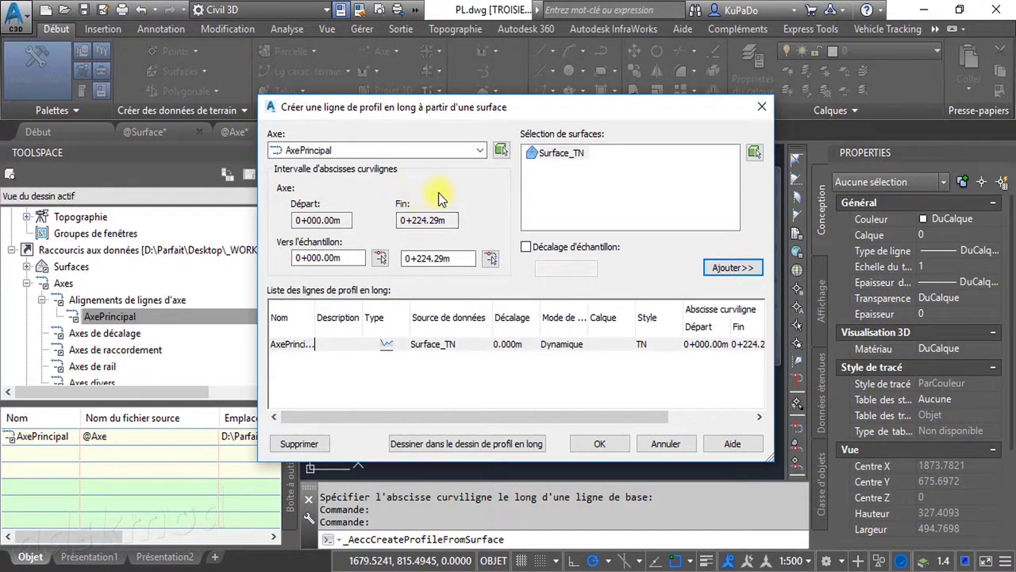
pyautogui.click(509, 444)
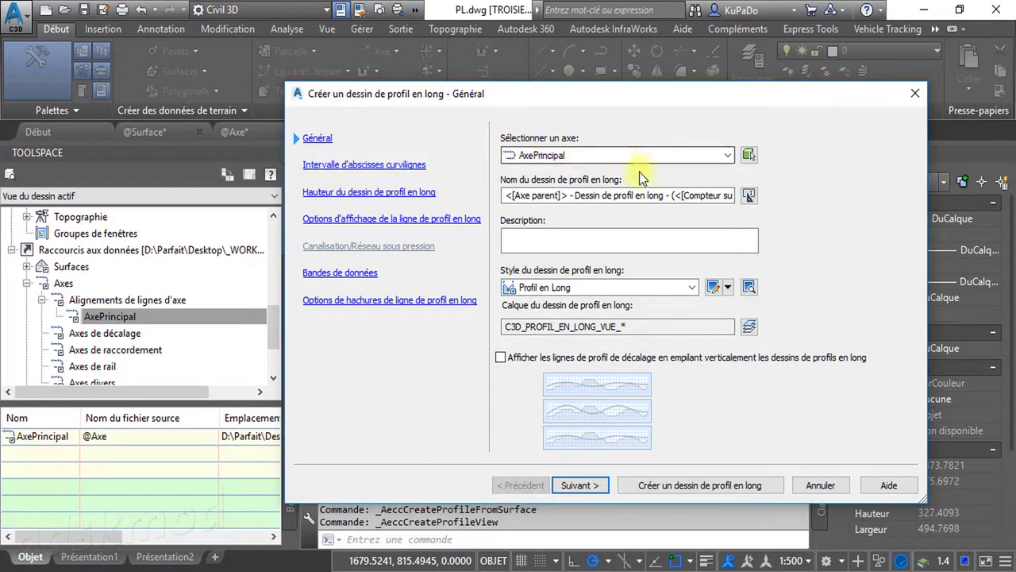
# - Set the profile view style to Tabulation (EchV x10), keeping the automatic station range and the default height and display options
pyautogui.click(570, 289)
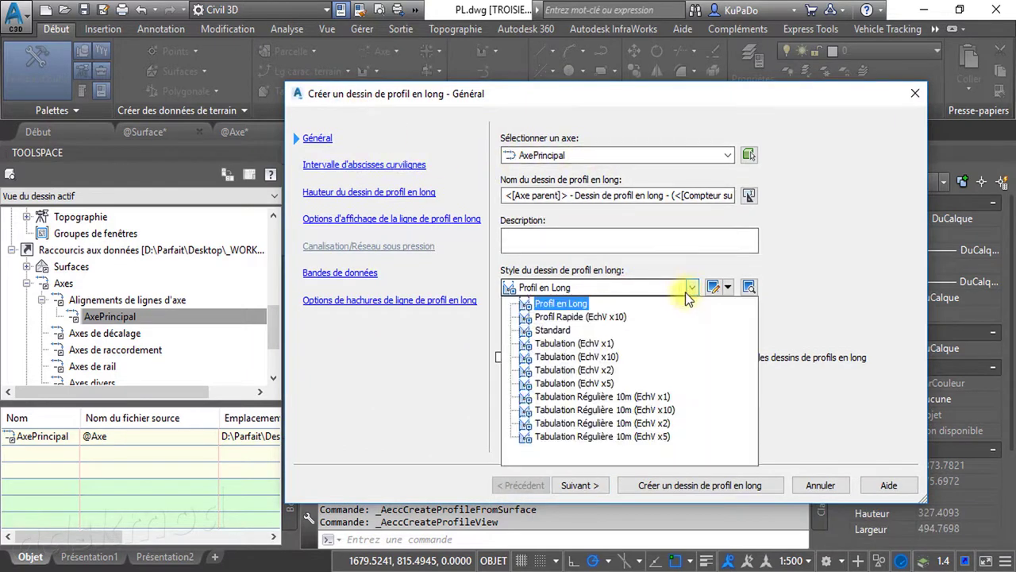
pyautogui.click(597, 357)
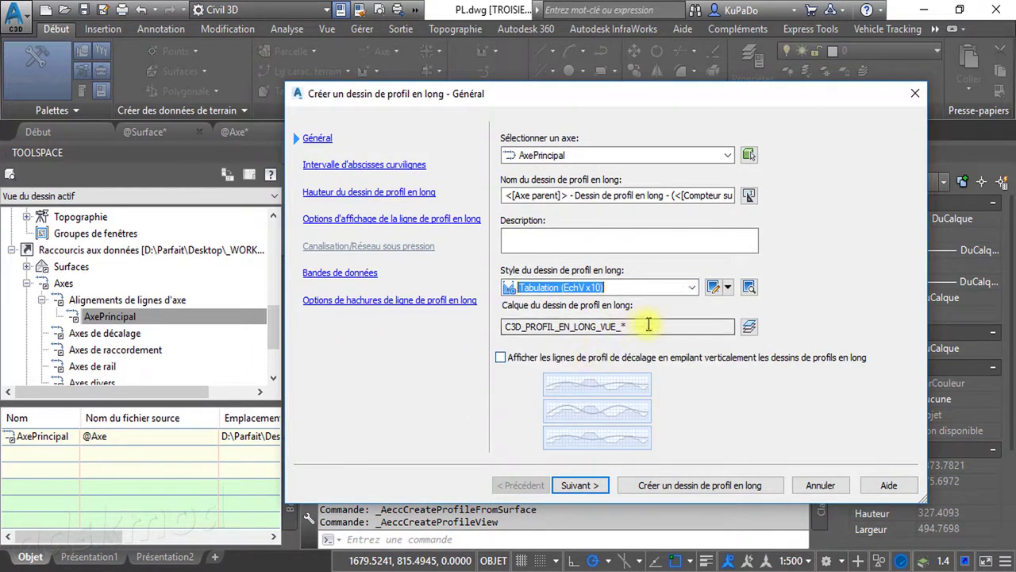
pyautogui.click(589, 486)
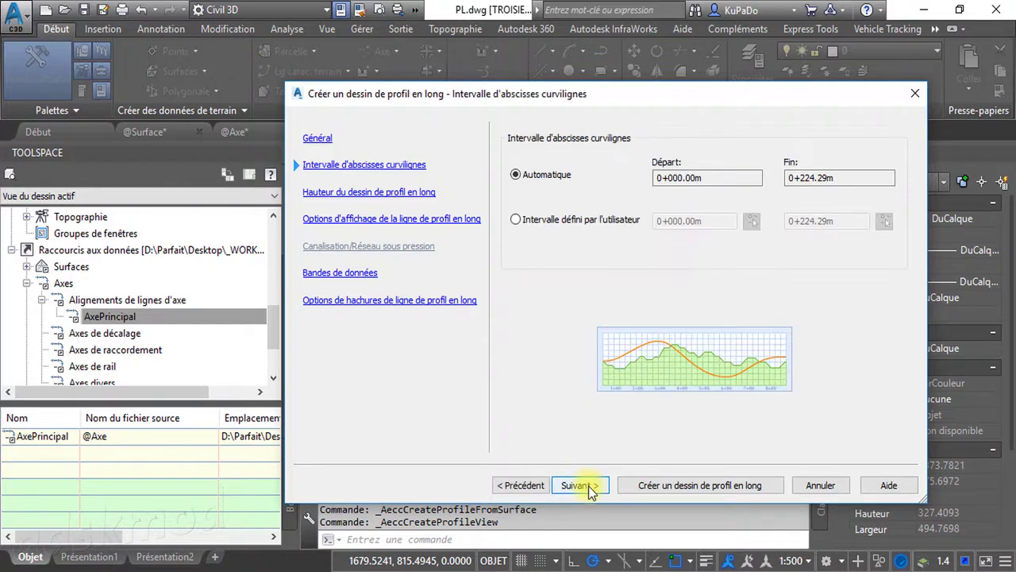
pyautogui.click(588, 486)
pyautogui.click(588, 486)
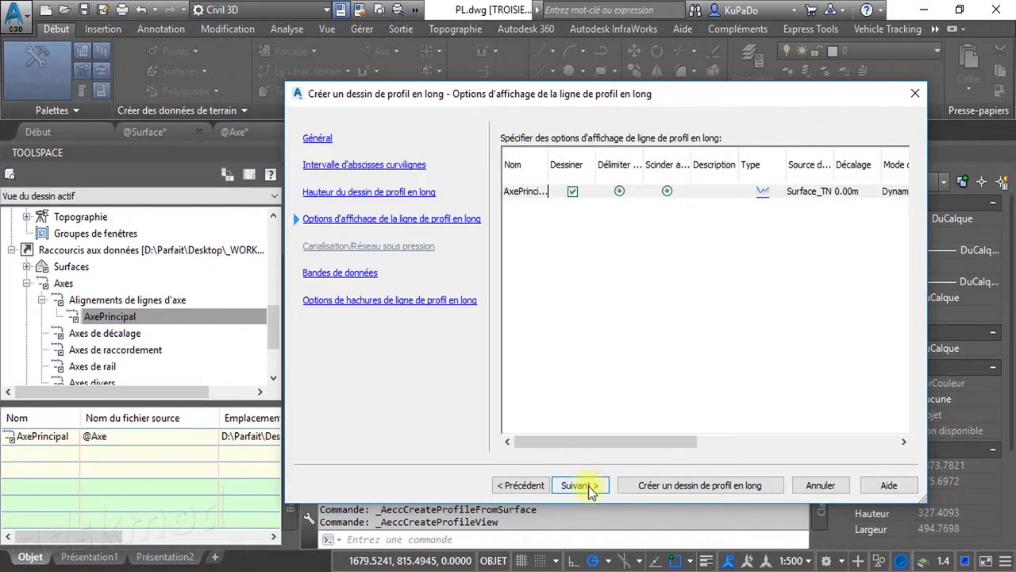
# - Assign the band set Profil Projet avec tabulations aux abscisses and place the profile view in empty space beside the terrain plan
pyautogui.click(589, 486)
pyautogui.click(703, 158)
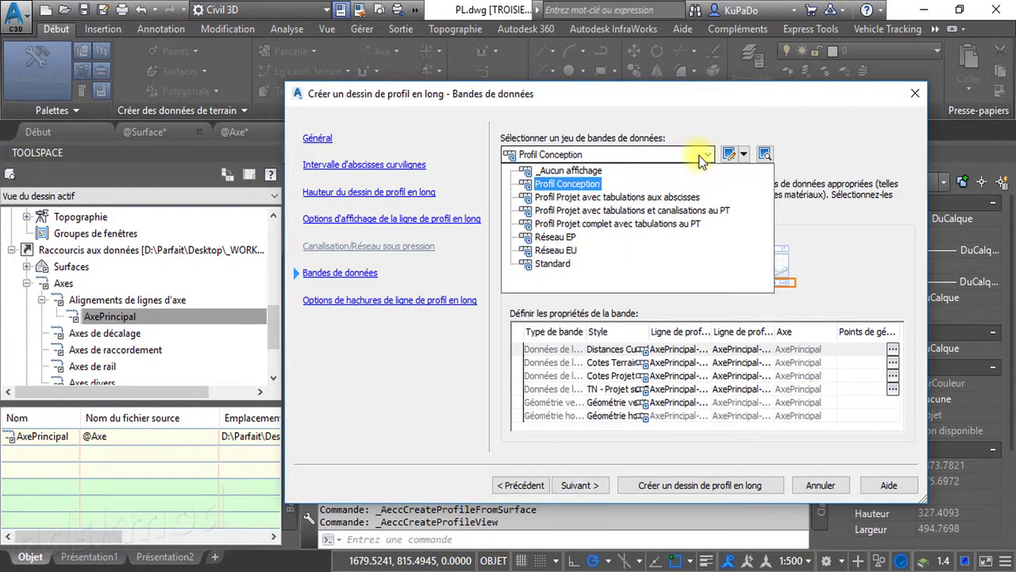
pyautogui.click(652, 196)
pyautogui.click(688, 485)
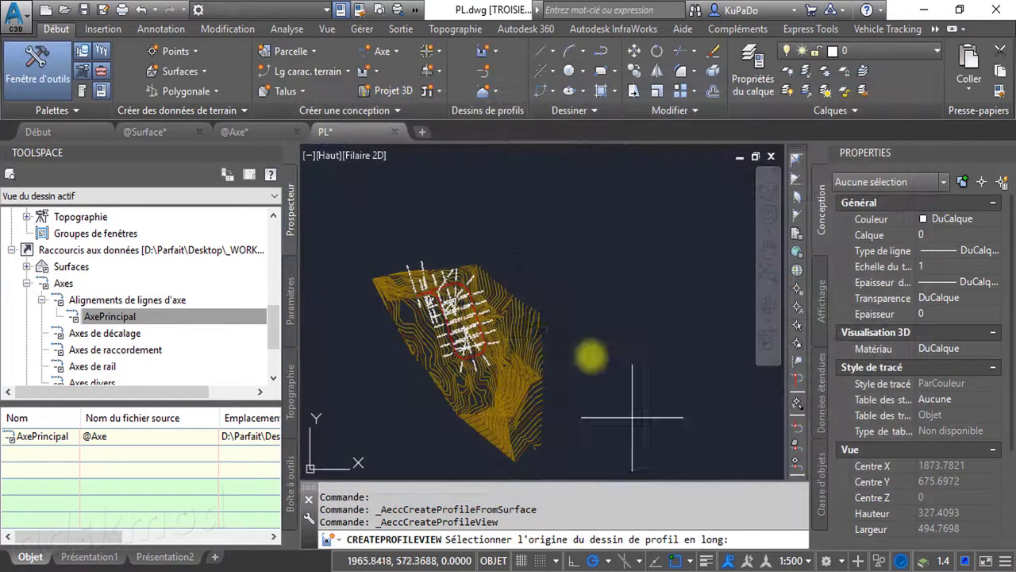
pyautogui.scroll(-3, 556, 302)
pyautogui.click(586, 242)
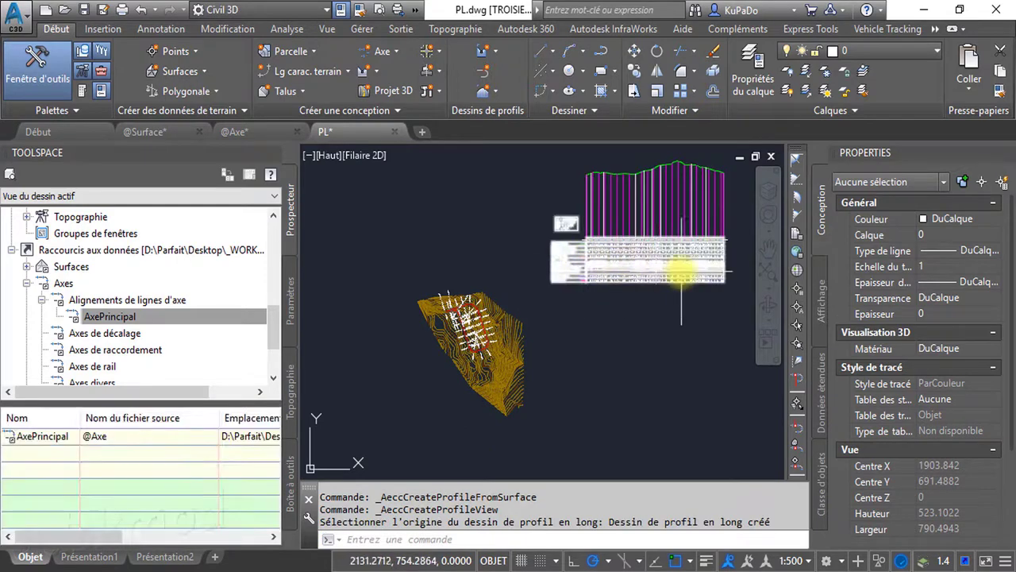
# - Examine the AxePrincipal profile view with its data bands and compare it with the sample lines in plan
pyautogui.scroll(4, 635, 262)
pyautogui.scroll(-3, 556, 388)
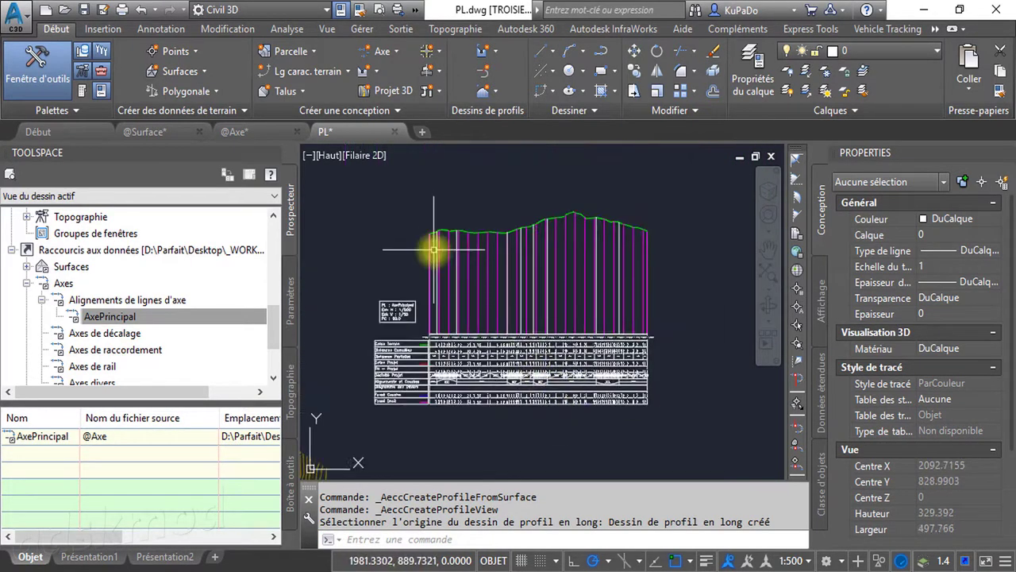
pyautogui.scroll(2, 431, 239)
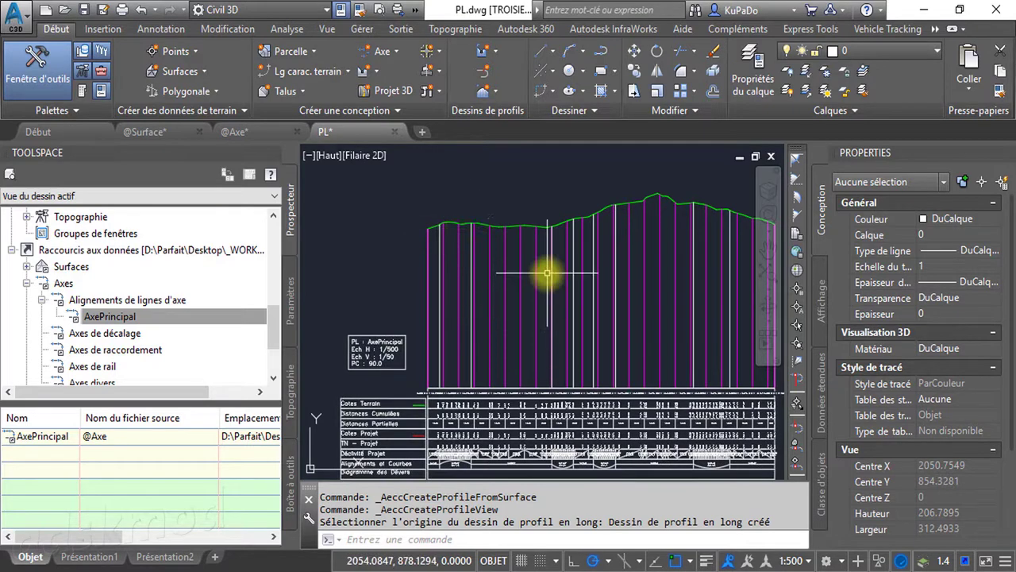
pyautogui.scroll(-2, 548, 273)
pyautogui.scroll(-1, 547, 273)
pyautogui.moveTo(474, 360); pyautogui.dragTo(560, 223, button='middle')
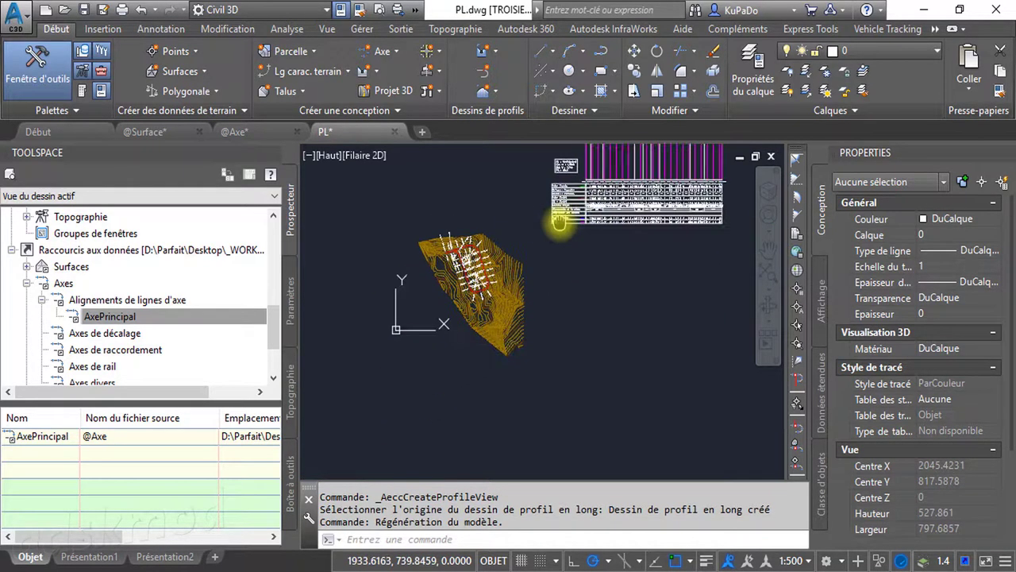
pyautogui.scroll(2, 467, 313)
pyautogui.moveTo(466, 312); pyautogui.dragTo(497, 374, button='middle')
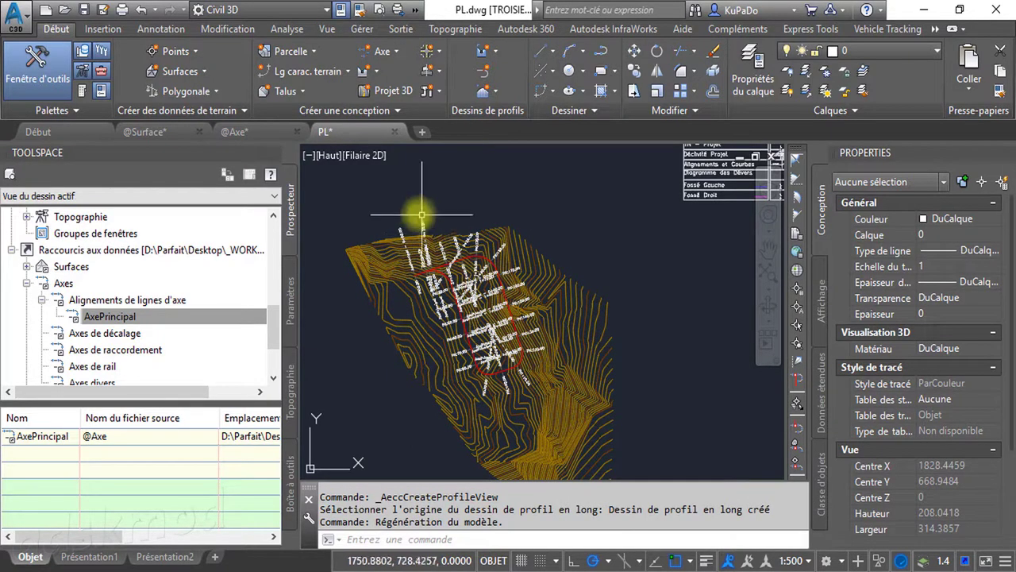
pyautogui.scroll(4, 502, 384)
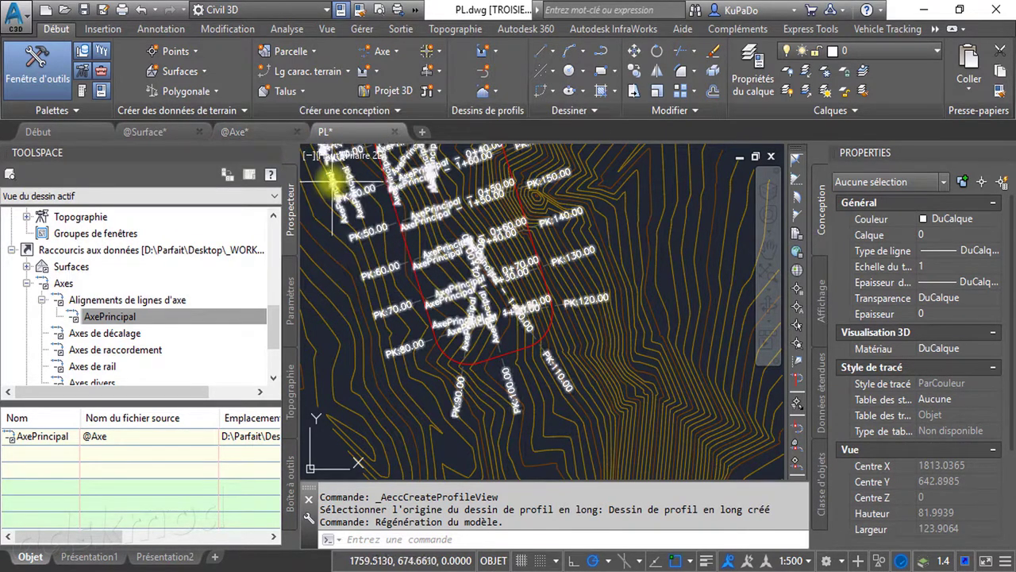
pyautogui.click(294, 133)
pyautogui.click(295, 133)
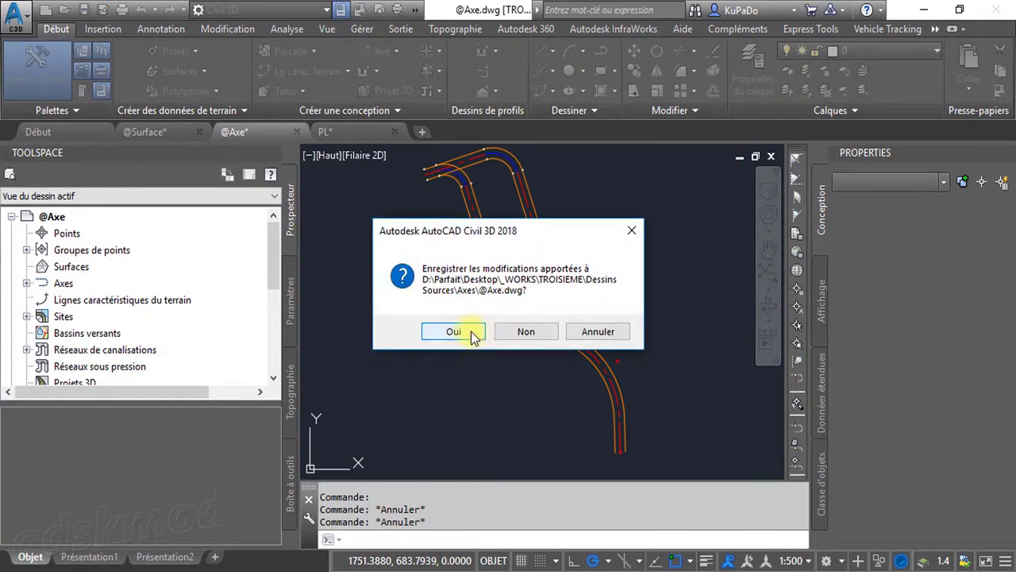
pyautogui.click(471, 331)
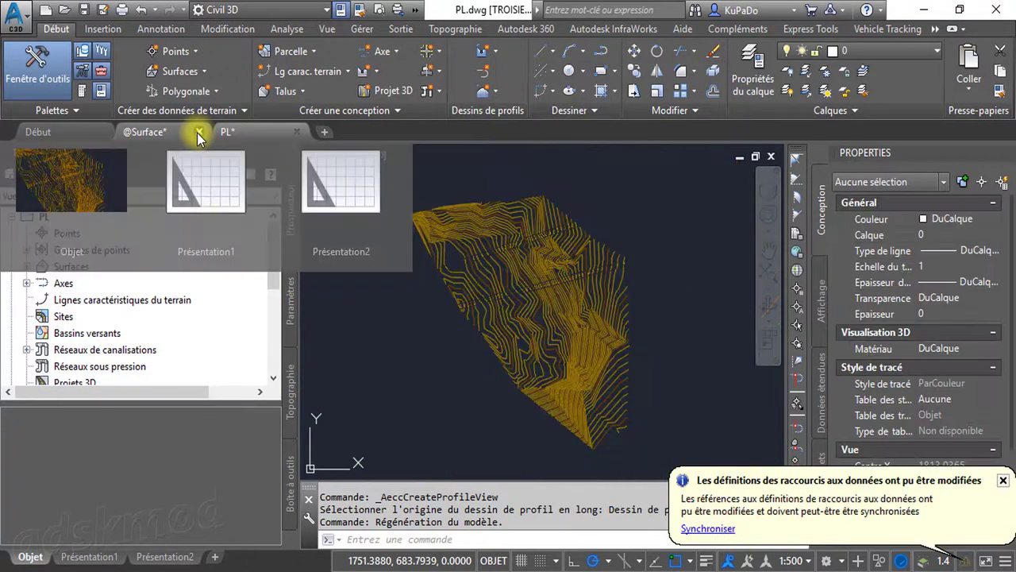
pyautogui.click(200, 133)
pyautogui.click(443, 332)
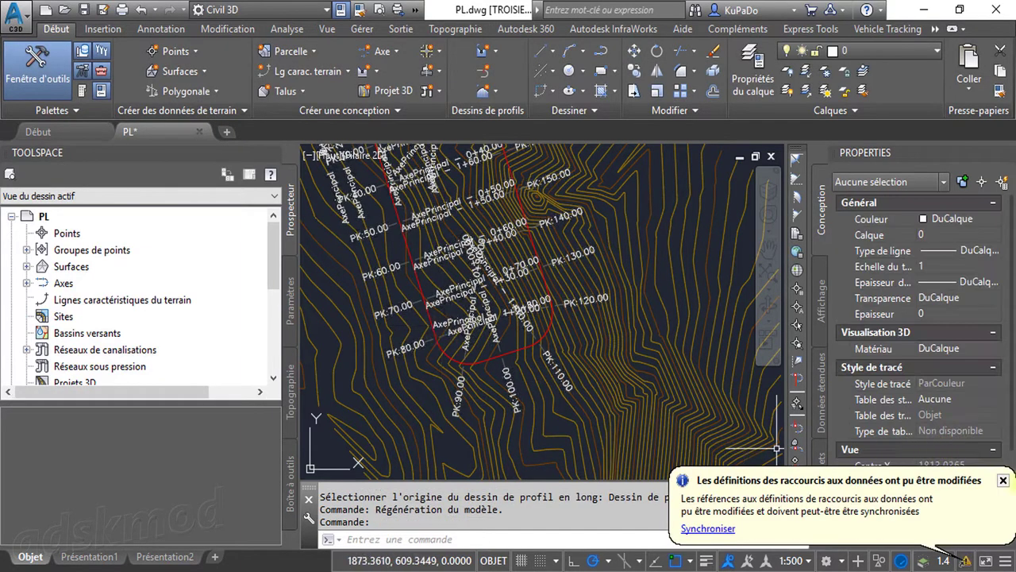
pyautogui.click(1003, 481)
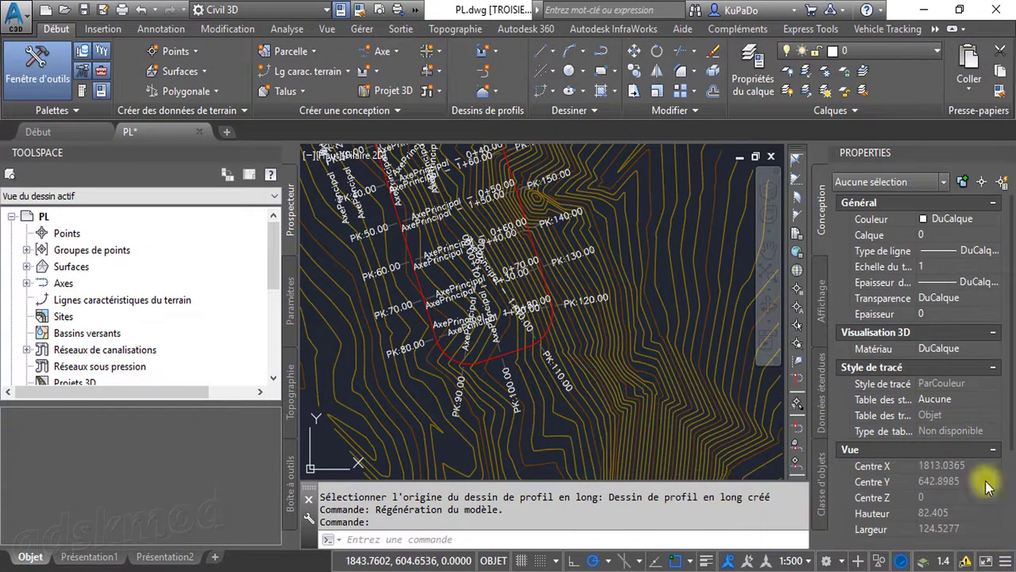
pyautogui.moveTo(520, 390)
pyautogui.mouseDown(button='middle')
pyautogui.moveTo(551, 418)
pyautogui.moveTo(495, 419)
pyautogui.moveTo(612, 404)
pyautogui.moveTo(609, 390)
pyautogui.moveTo(606, 437)
pyautogui.mouseUp(button='middle')
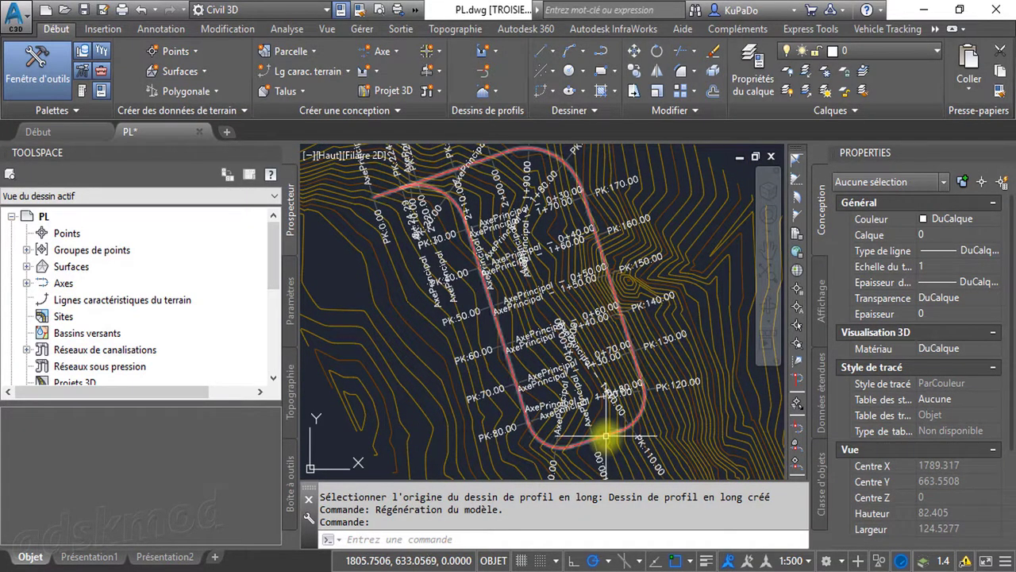
pyautogui.click(606, 436)
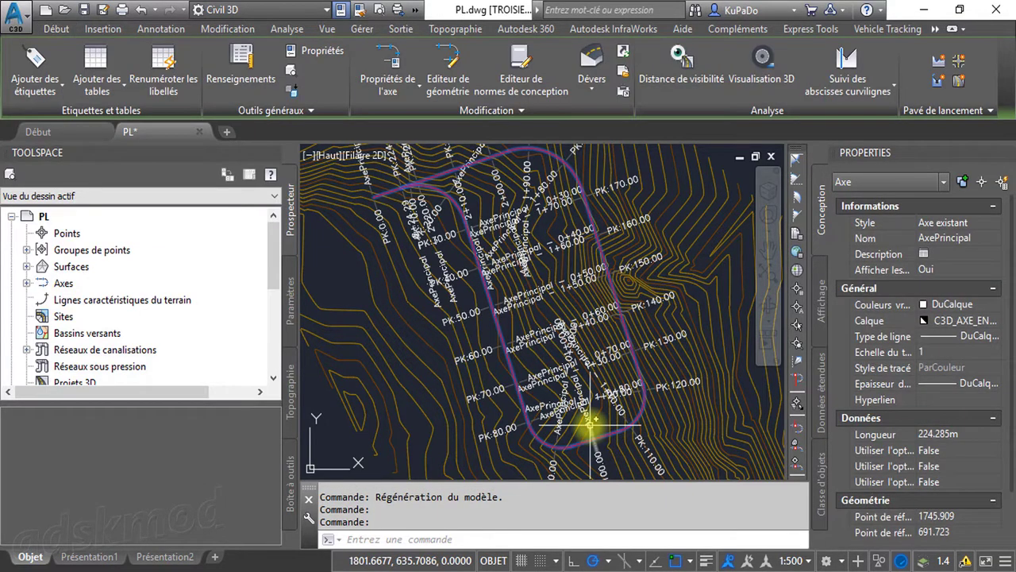
pyautogui.press('Escape')
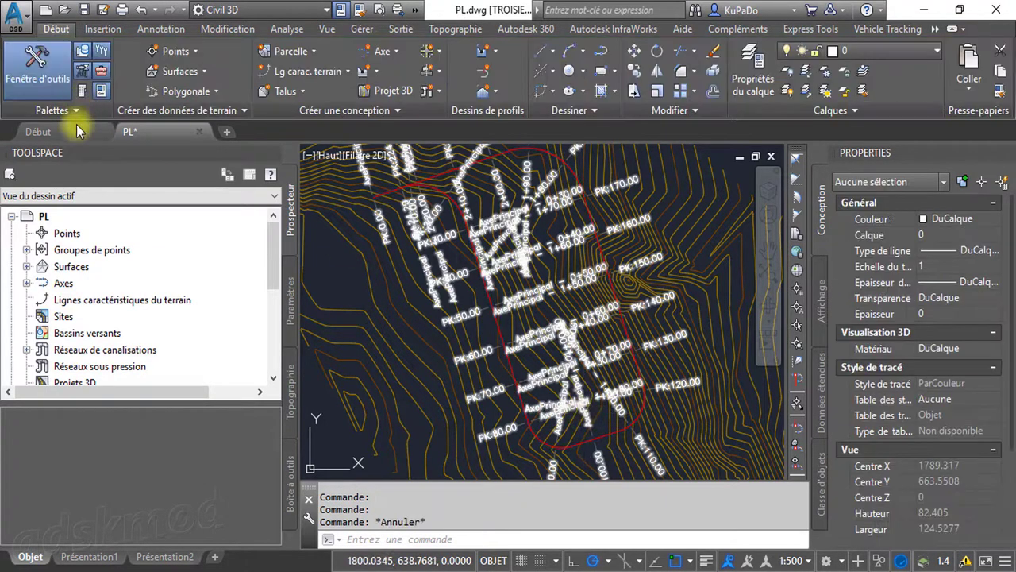
pyautogui.click(75, 132)
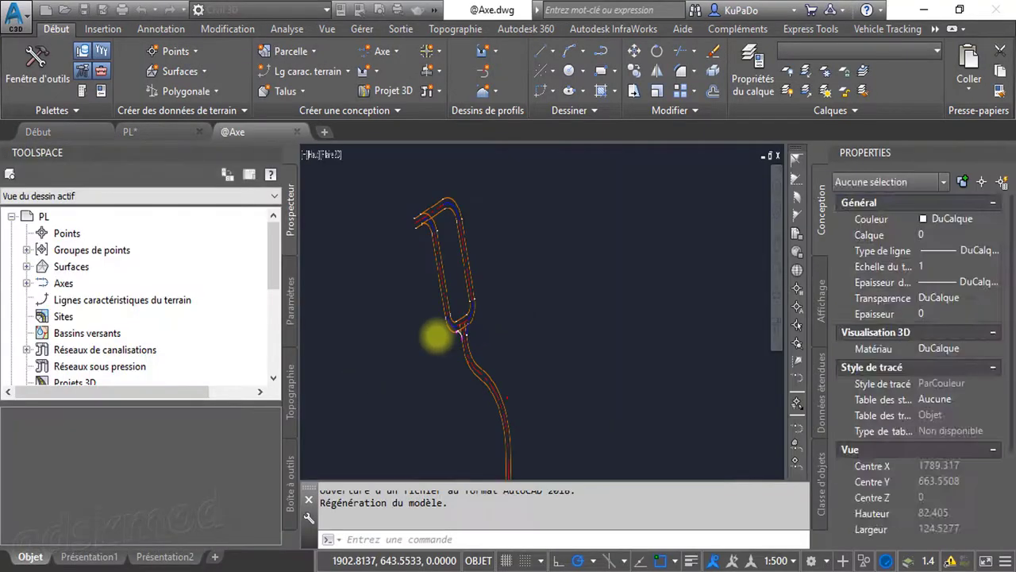
pyautogui.moveTo(422, 338)
pyautogui.mouseDown(button='middle')
pyautogui.moveTo(481, 370)
pyautogui.moveTo(564, 381)
pyautogui.mouseUp(button='middle')
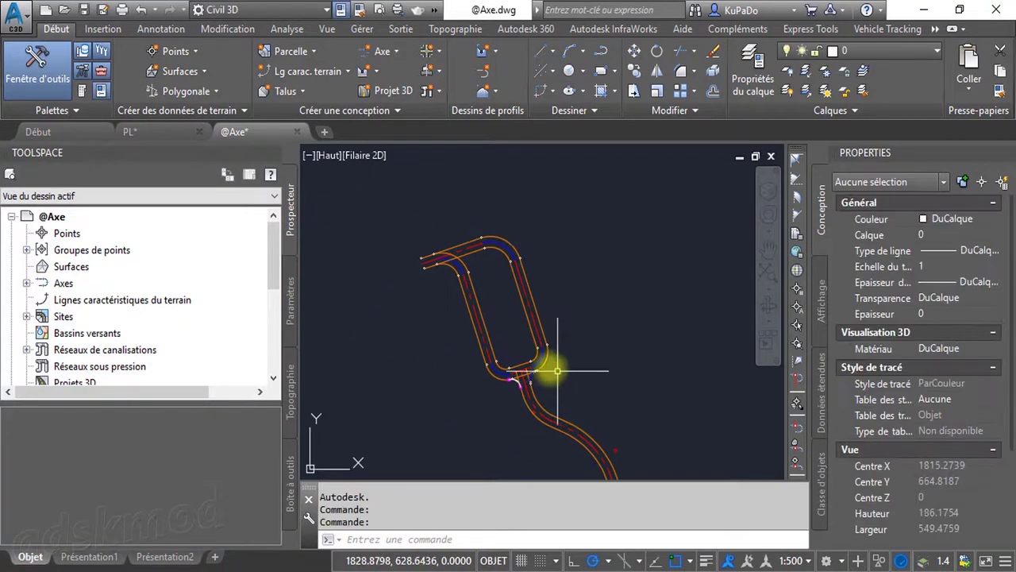
pyautogui.scroll(4, 559, 371)
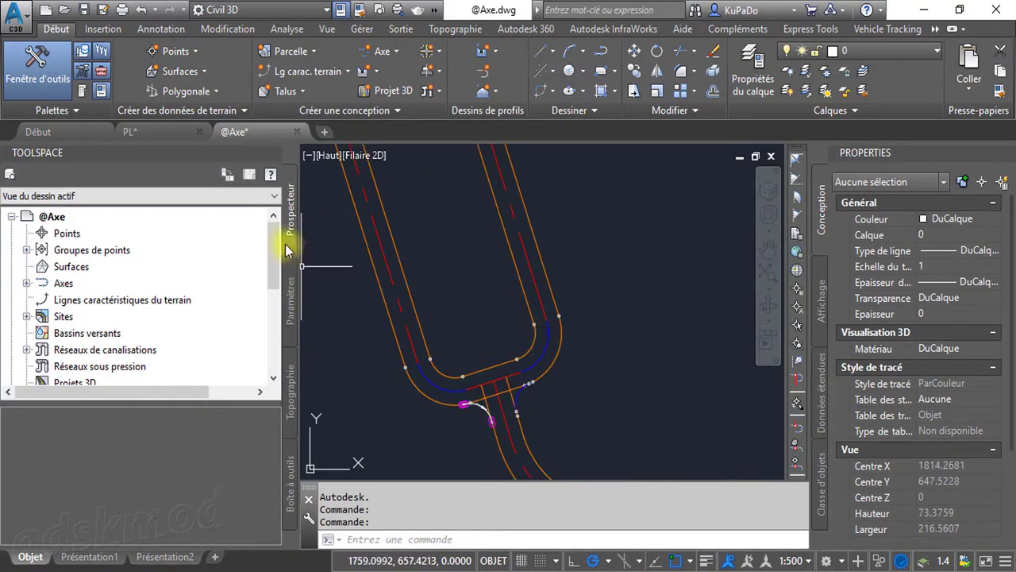
pyautogui.click(15, 21)
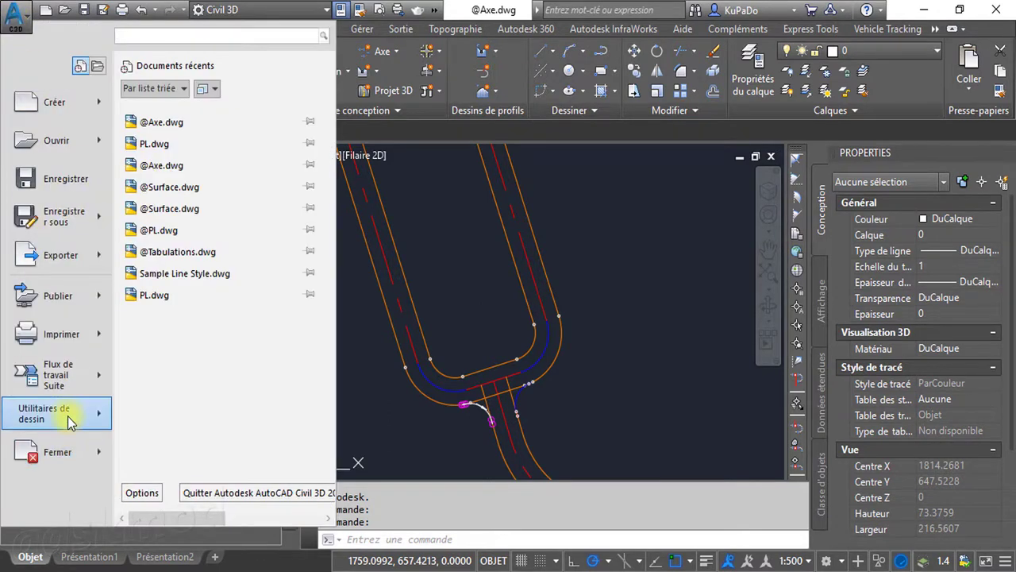
pyautogui.moveTo(68, 416)
pyautogui.moveTo(204, 449)
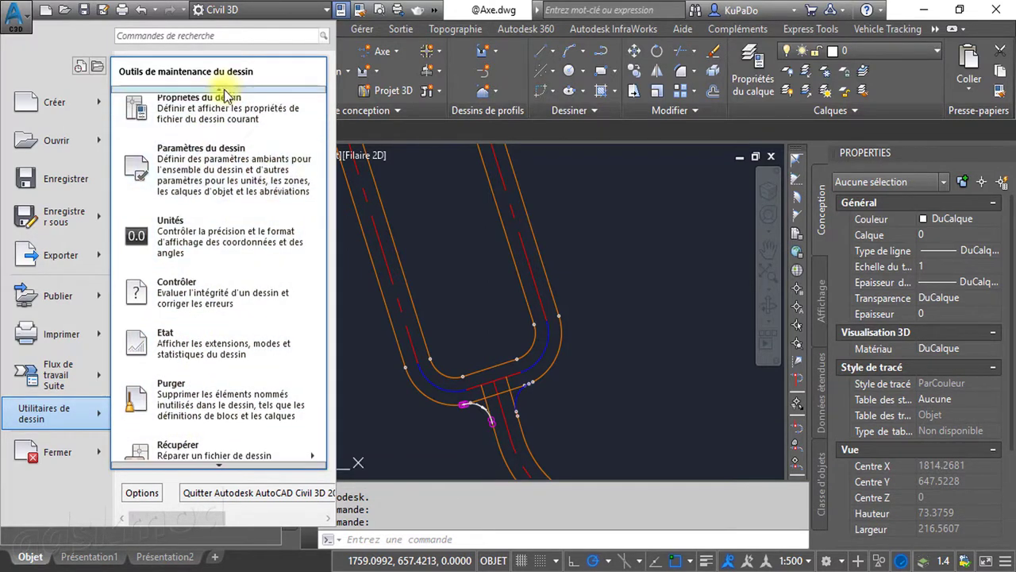
pyautogui.click(504, 355)
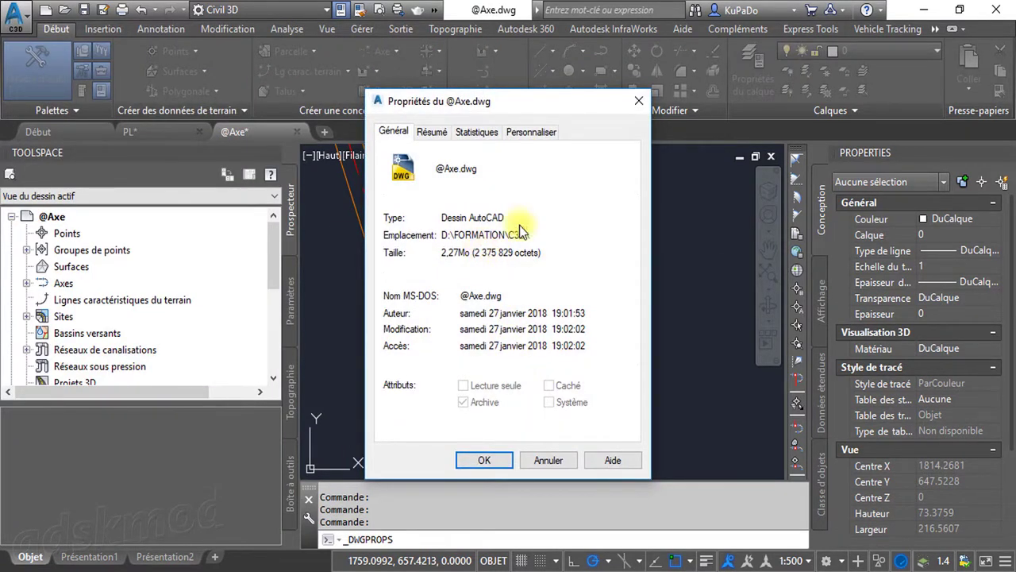
pyautogui.click(638, 104)
pyautogui.click(297, 132)
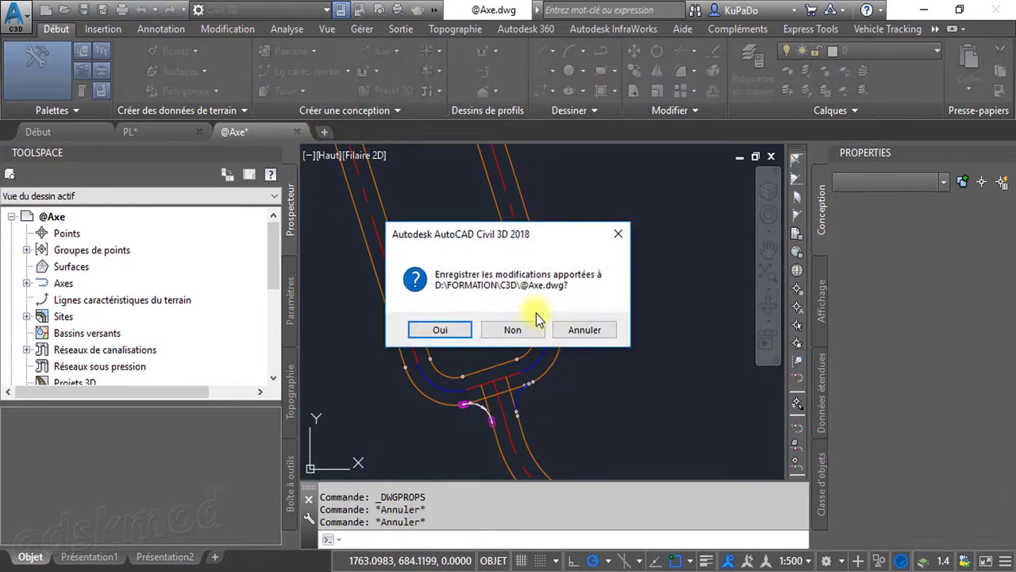
pyautogui.click(520, 329)
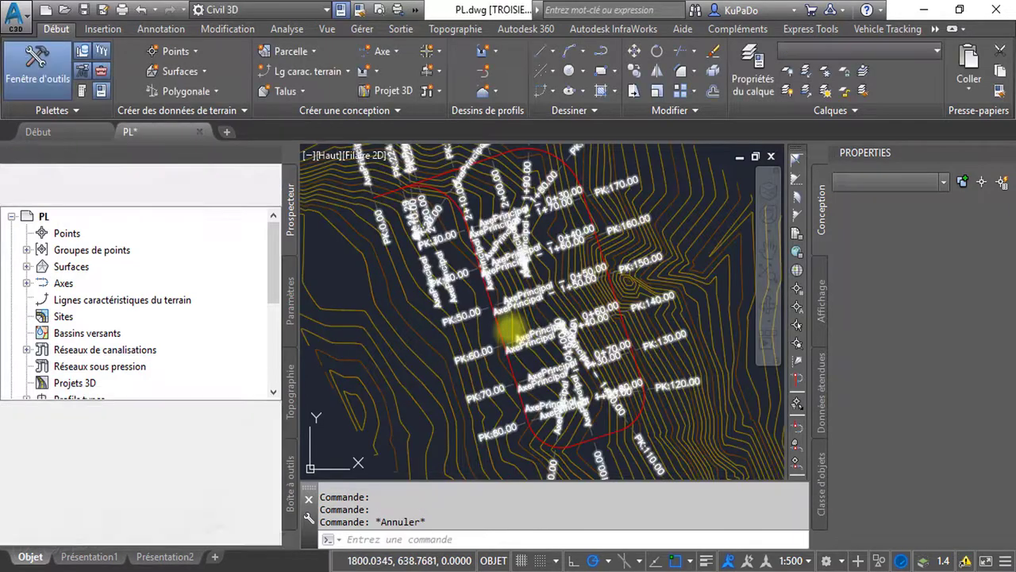
# - Open the source drawing of the referenced AxePrincipal alignment from PL and switch to it
pyautogui.click(586, 441)
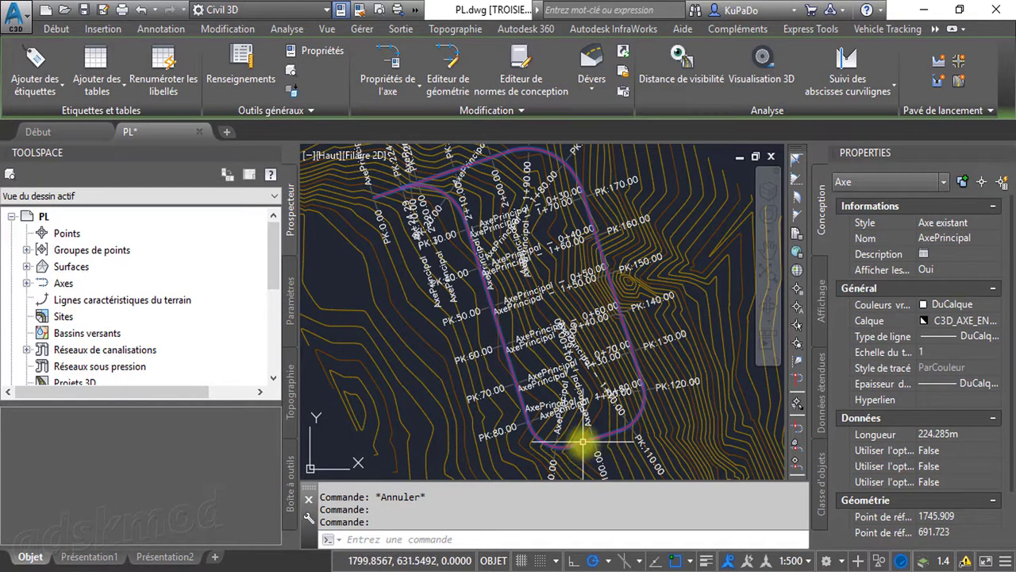
pyautogui.moveTo(583, 442)
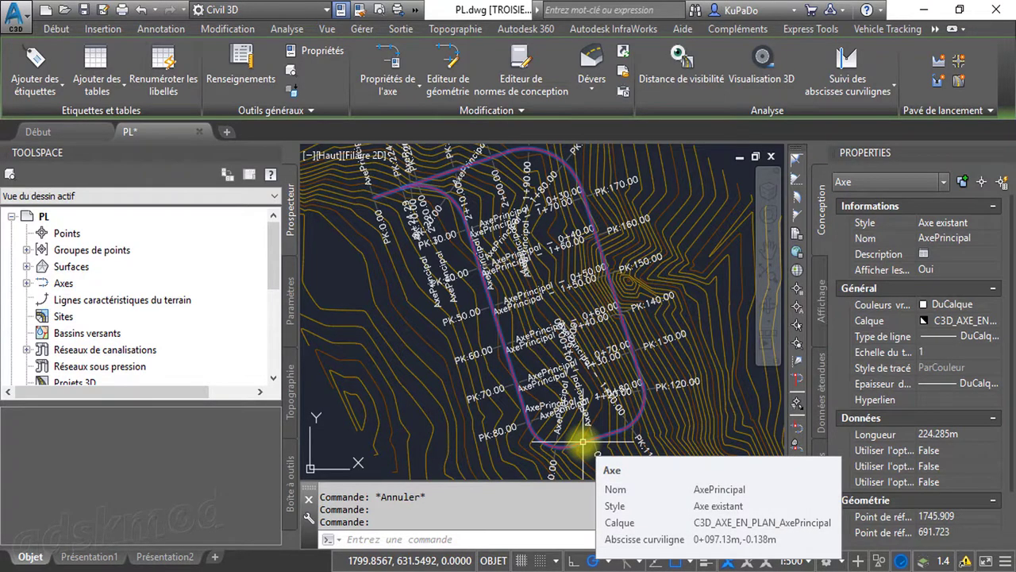
pyautogui.click(935, 30)
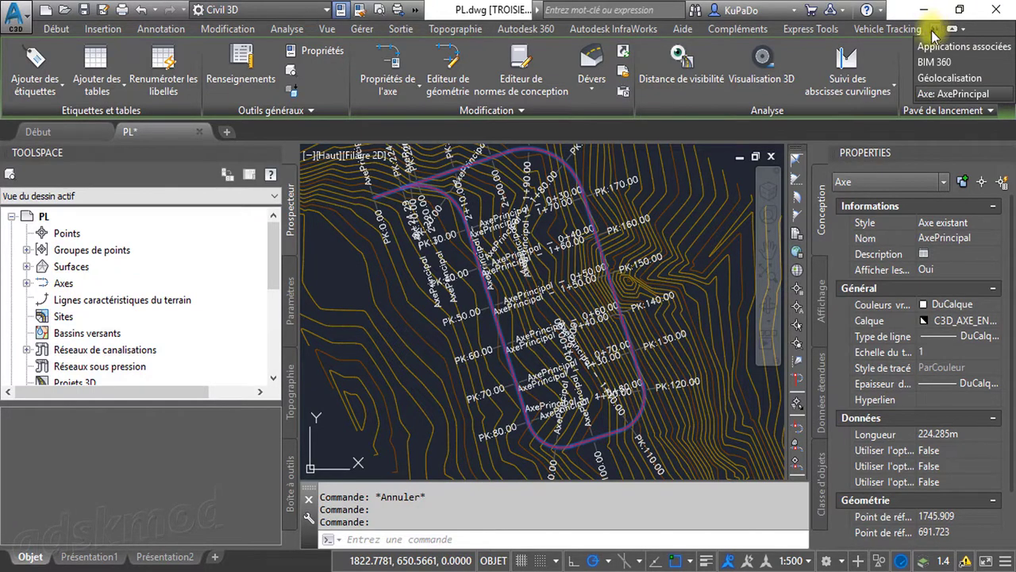
pyautogui.click(693, 113)
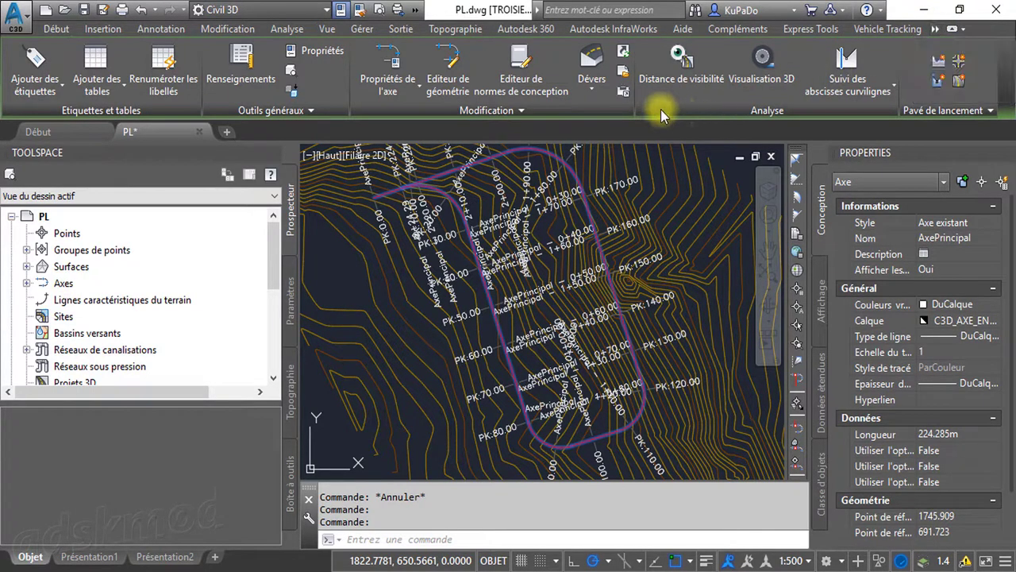
pyautogui.click(624, 73)
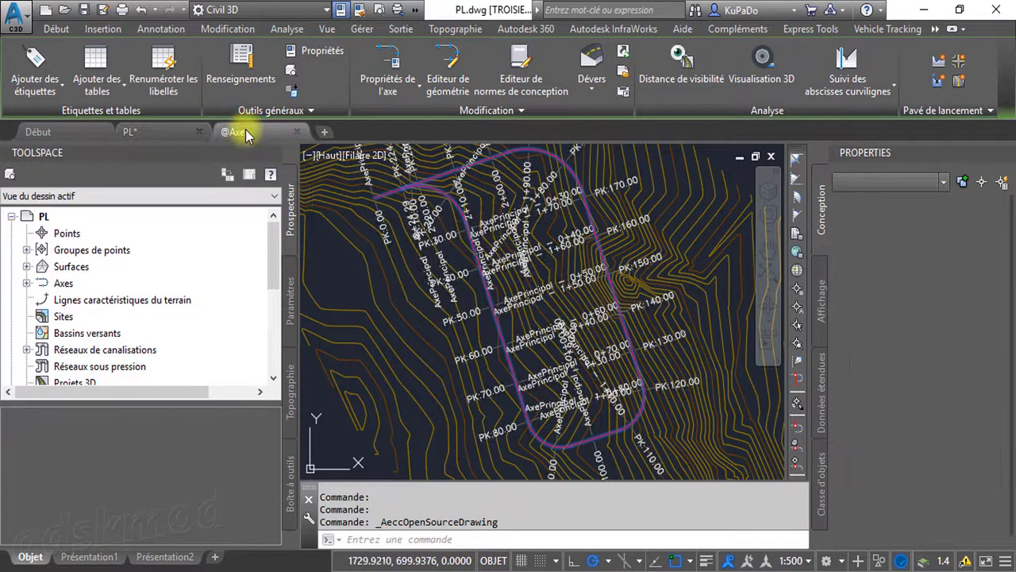
pyautogui.click(231, 132)
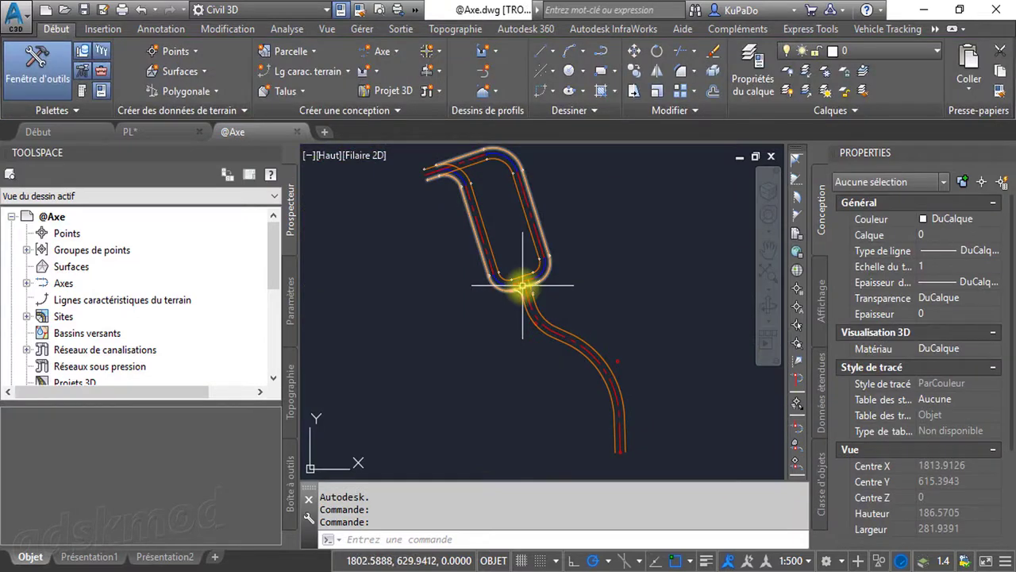
pyautogui.click(18, 16)
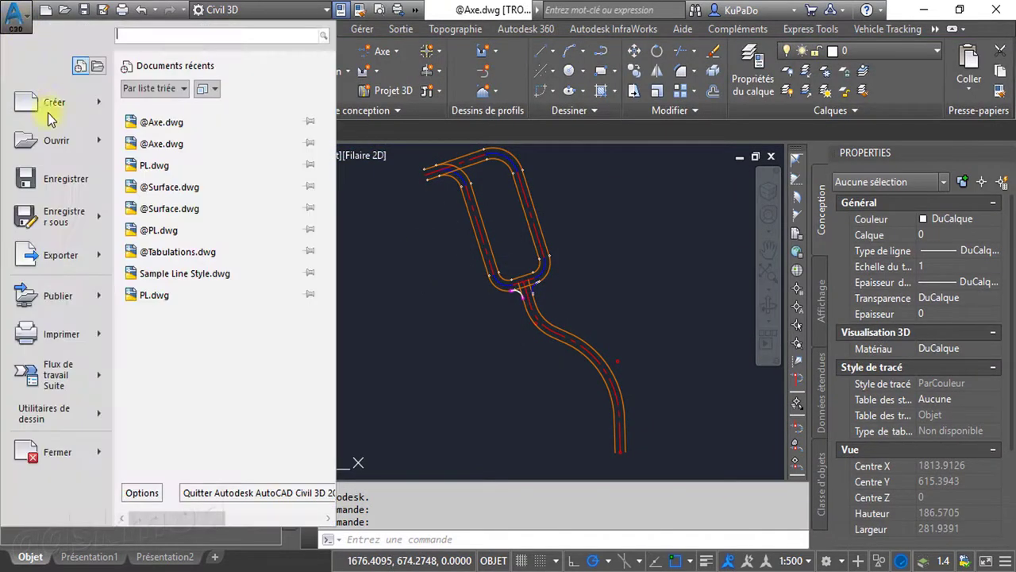
pyautogui.click(79, 414)
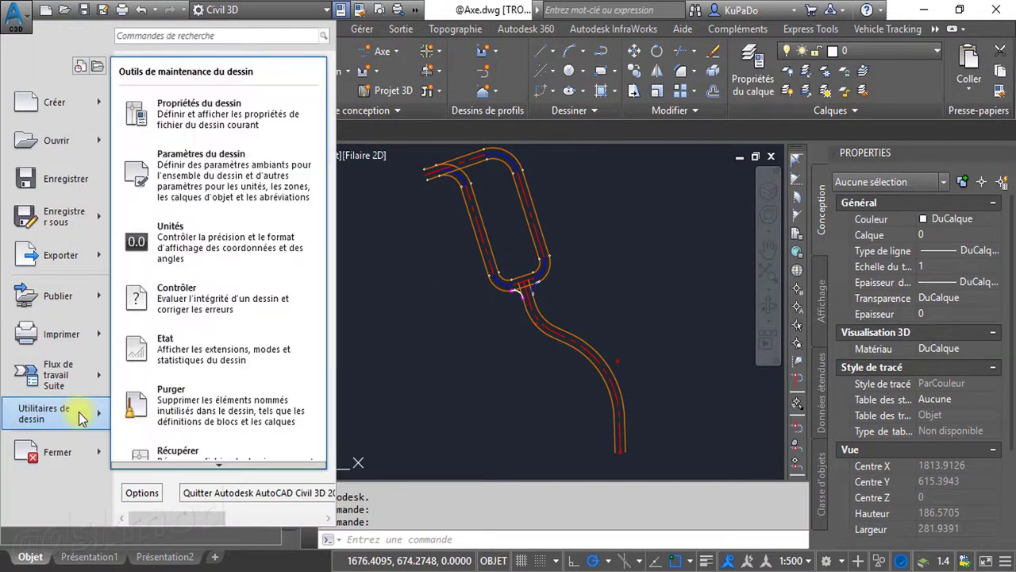
pyautogui.click(223, 119)
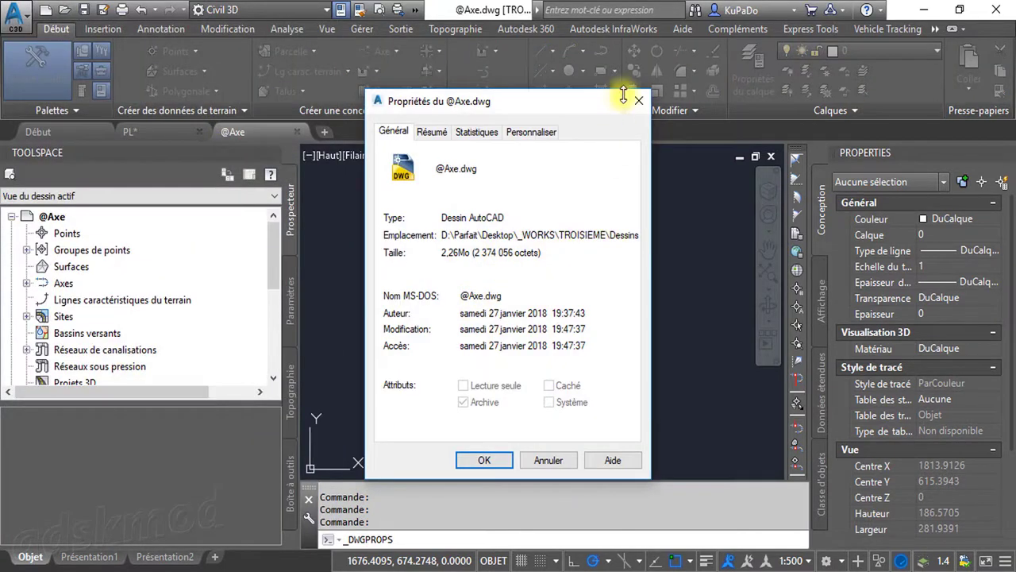
pyautogui.click(635, 109)
# - Stretch AxePrincipal's curve just east of the road junction inward to give it a larger radius
pyautogui.scroll(4, 556, 280)
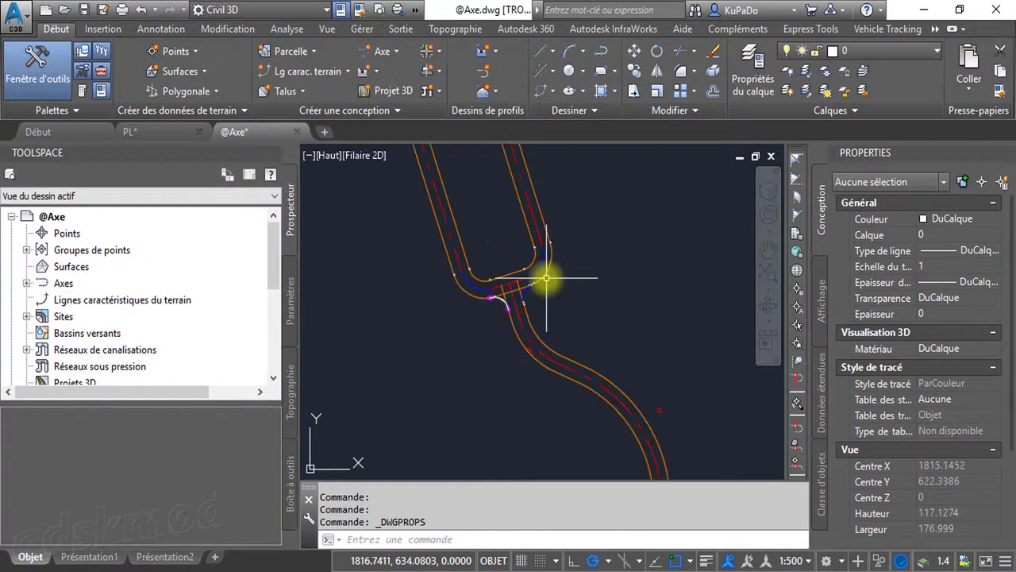
pyautogui.scroll(2, 522, 273)
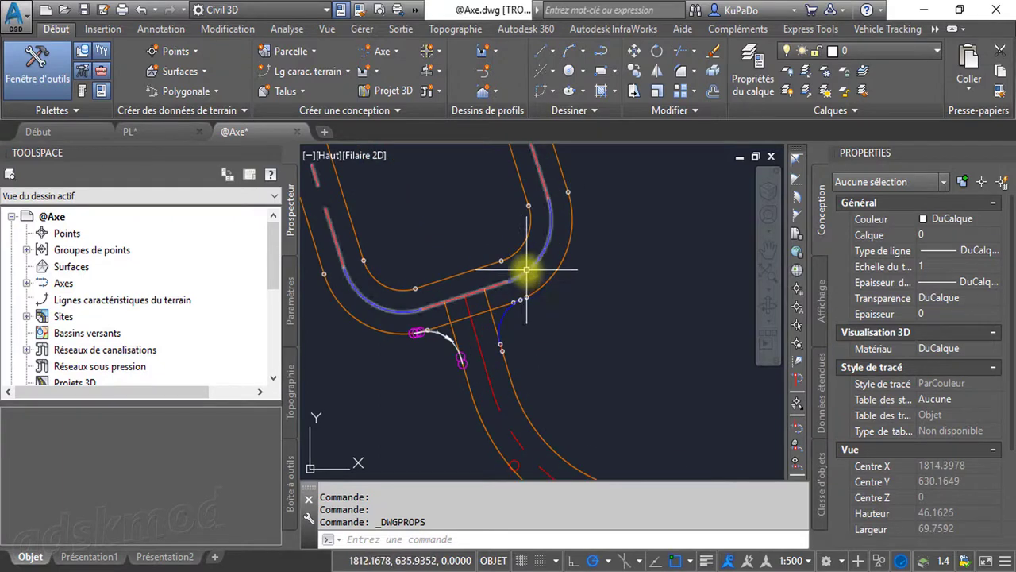
pyautogui.click(528, 270)
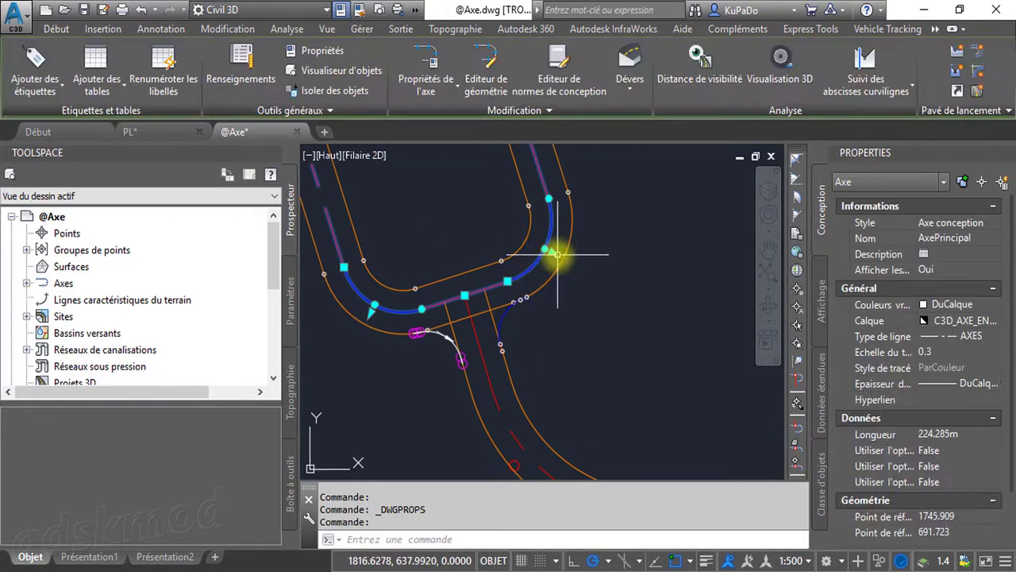
pyautogui.click(559, 254)
pyautogui.click(556, 254)
pyautogui.click(555, 252)
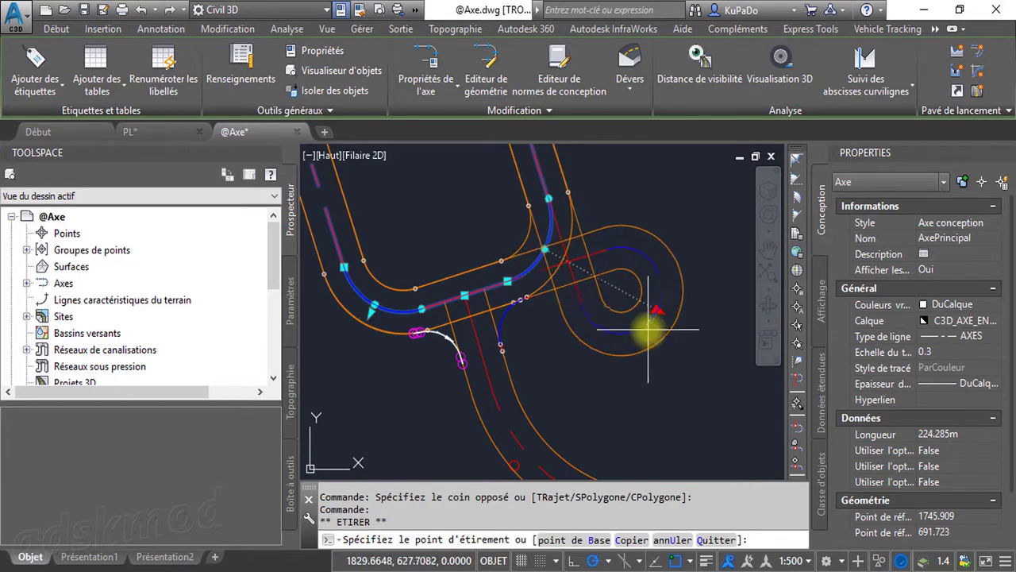
pyautogui.click(510, 233)
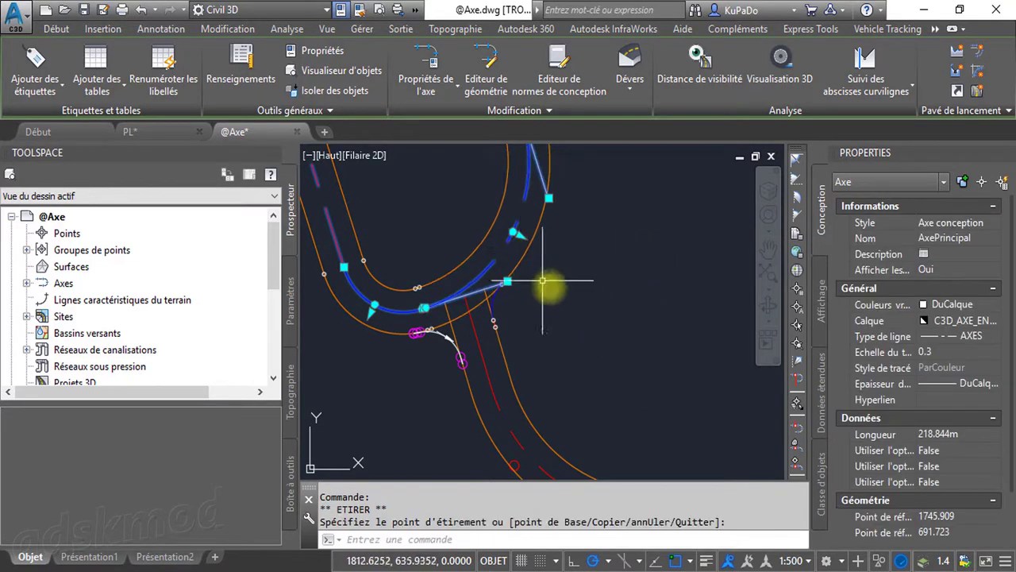
pyautogui.scroll(3, 551, 284)
pyautogui.scroll(-5, 465, 279)
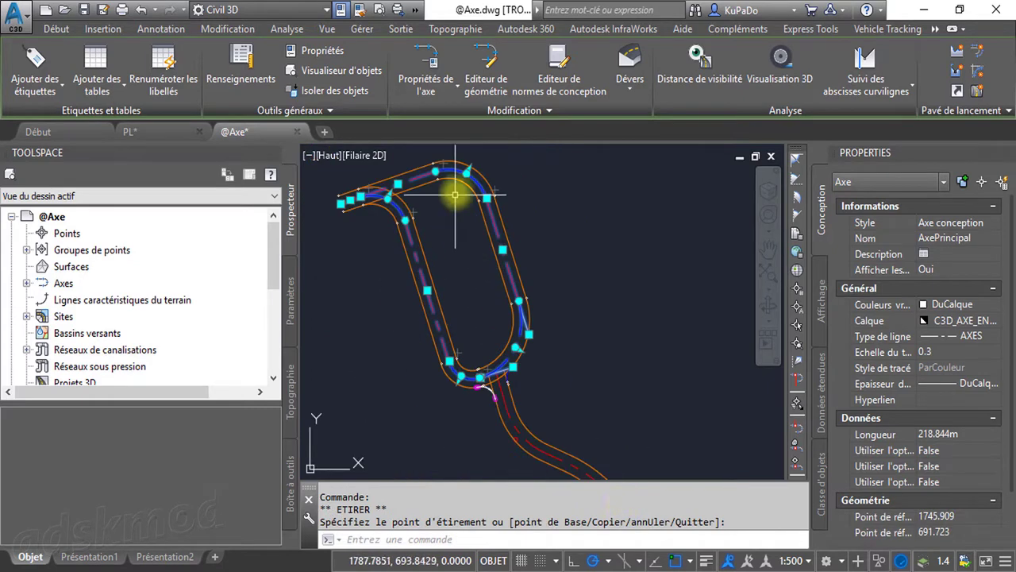
pyautogui.click(469, 170)
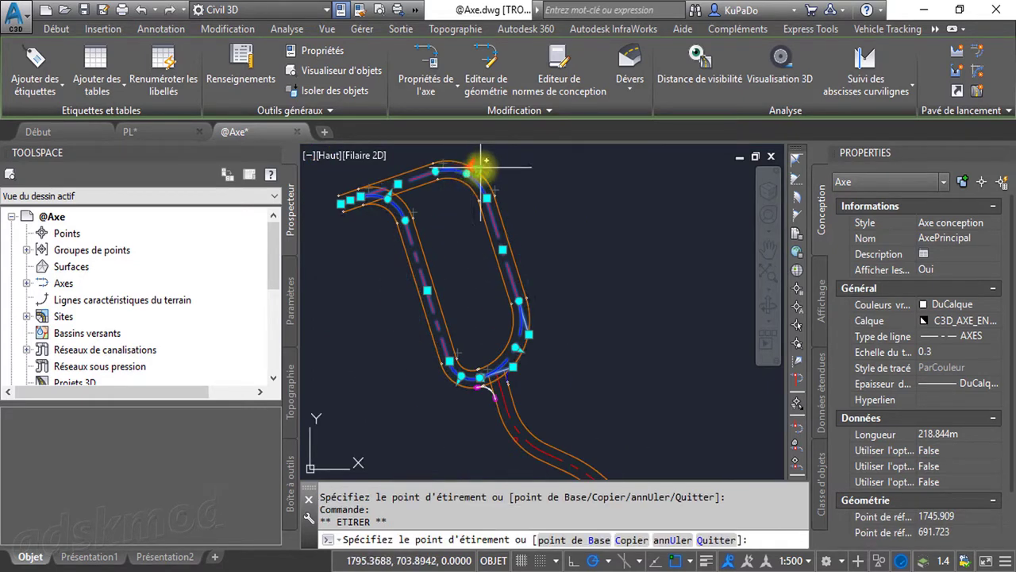
pyautogui.click(455, 202)
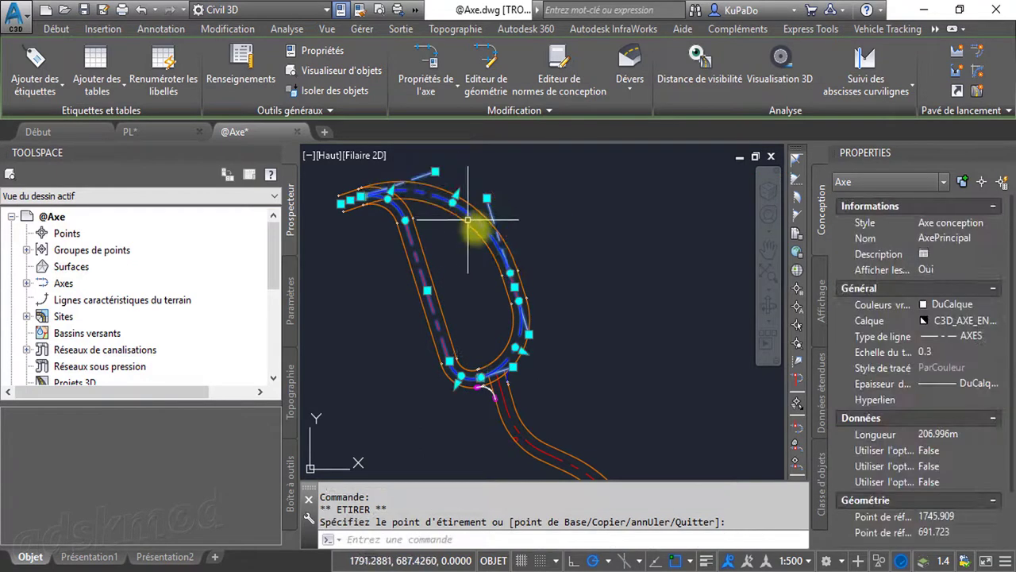
pyautogui.click(359, 230)
pyautogui.press('Escape')
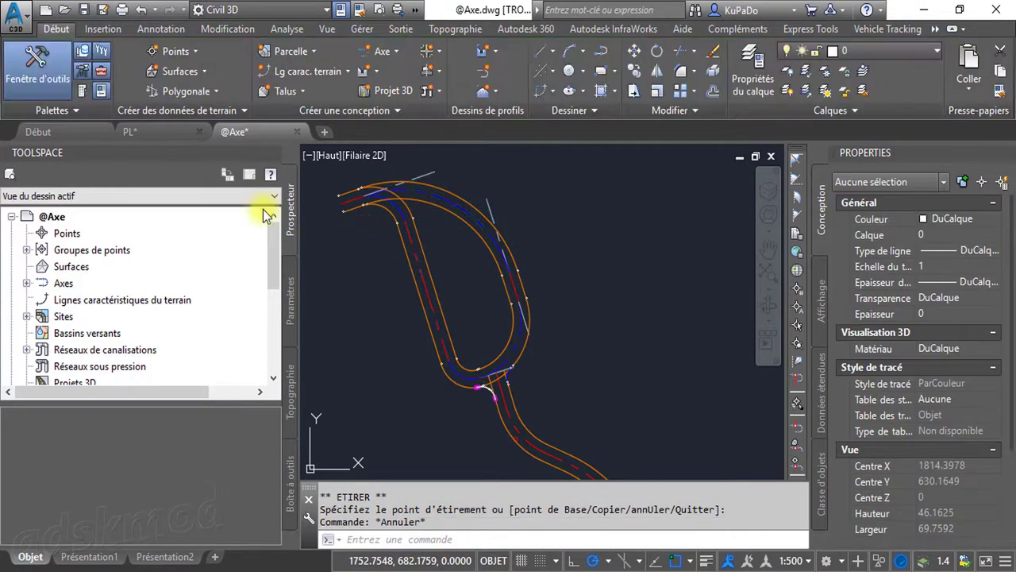
pyautogui.click(84, 11)
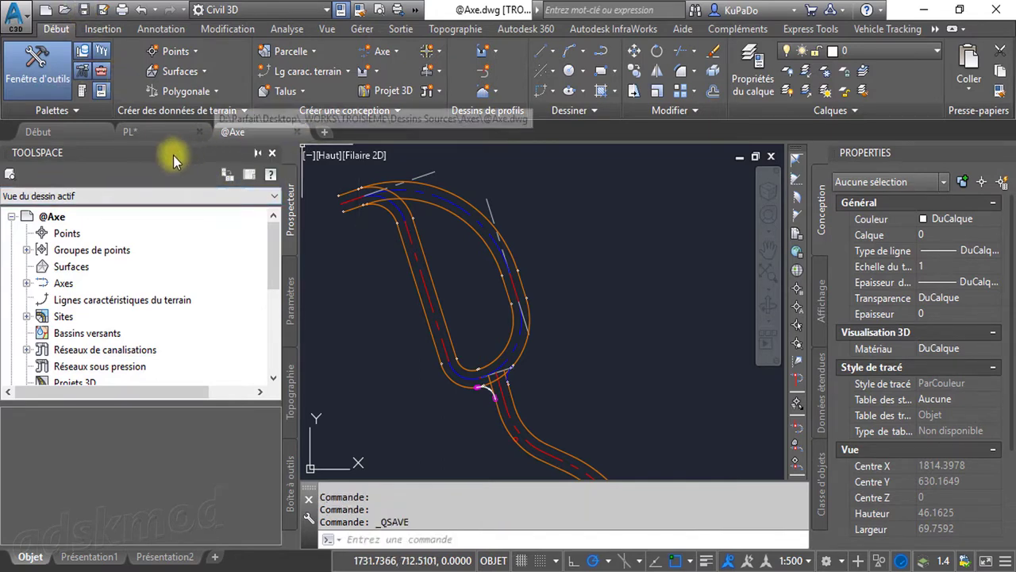
# - Return to the PL drawing, look over the sample lines and profile view, and dismiss the data shortcut change notification
pyautogui.click(162, 139)
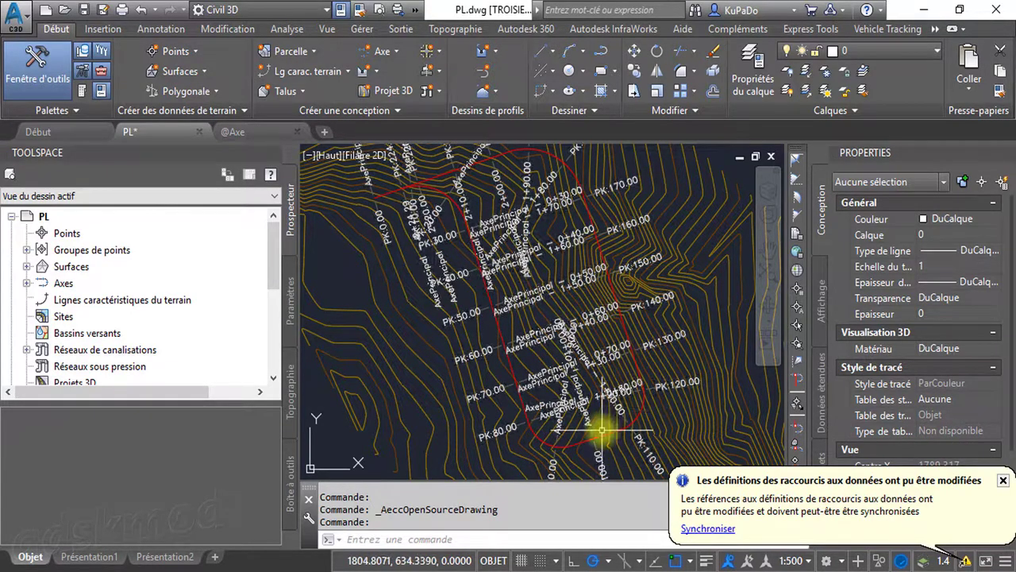
pyautogui.moveTo(600, 410)
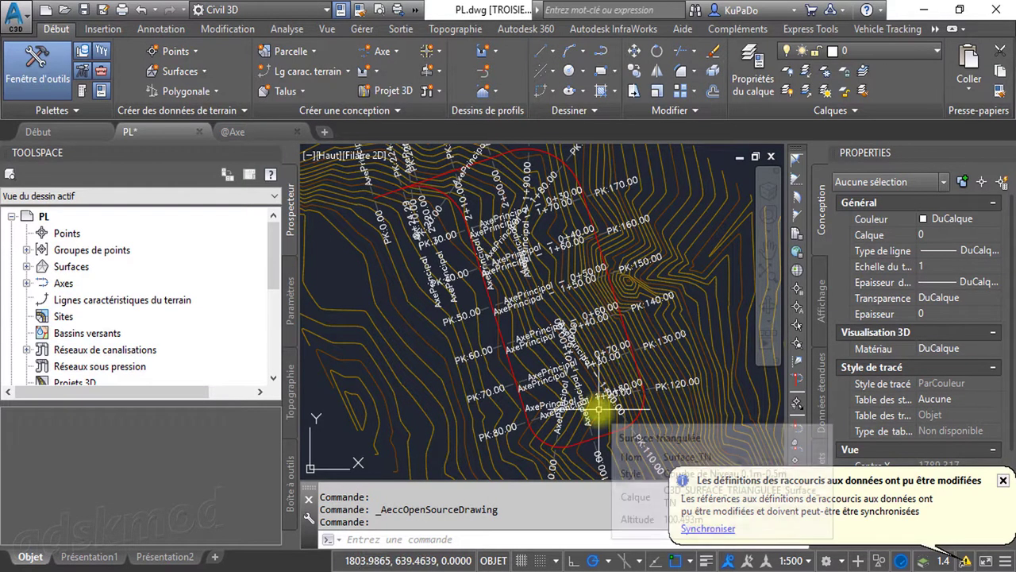
pyautogui.scroll(-8, 599, 409)
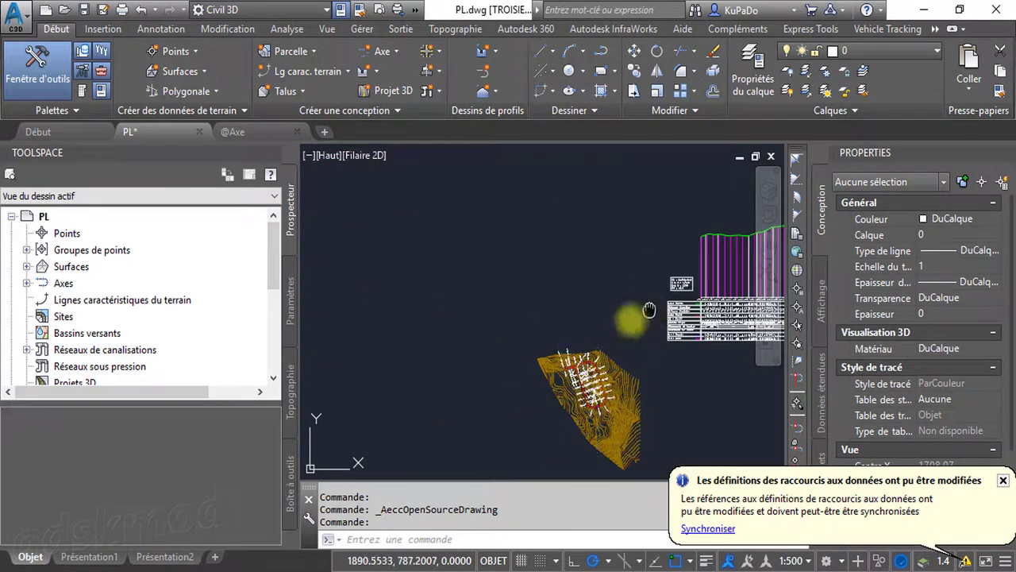
pyautogui.moveTo(649, 311); pyautogui.dragTo(482, 349, button='middle')
pyautogui.scroll(5, 419, 431)
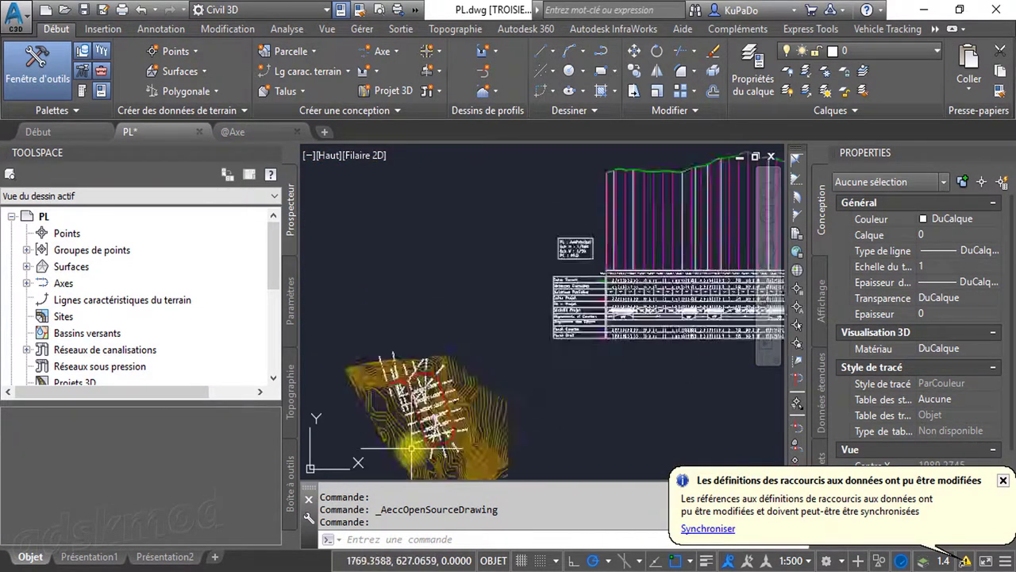
pyautogui.moveTo(567, 443); pyautogui.dragTo(638, 372, button='middle')
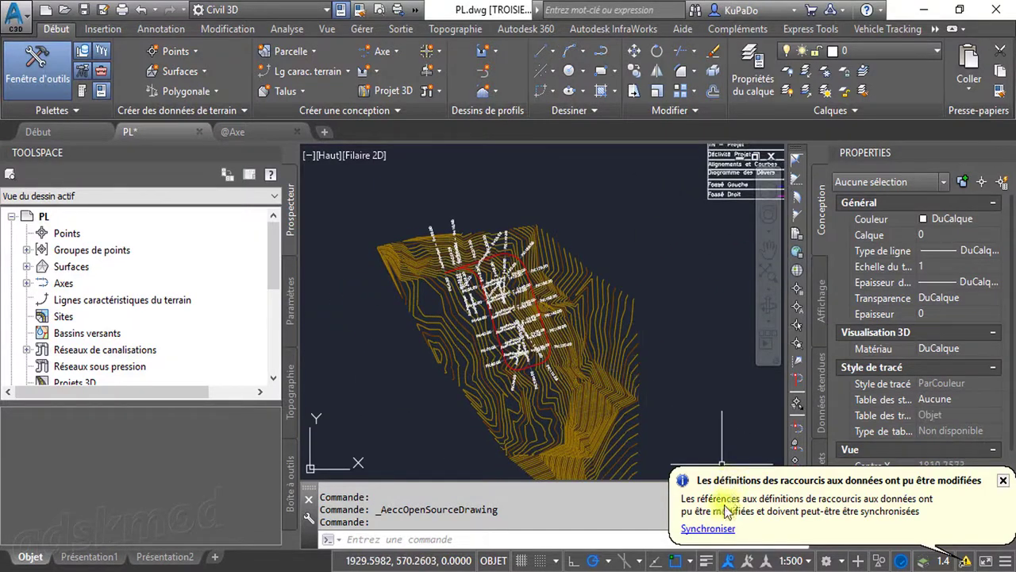
pyautogui.click(1004, 482)
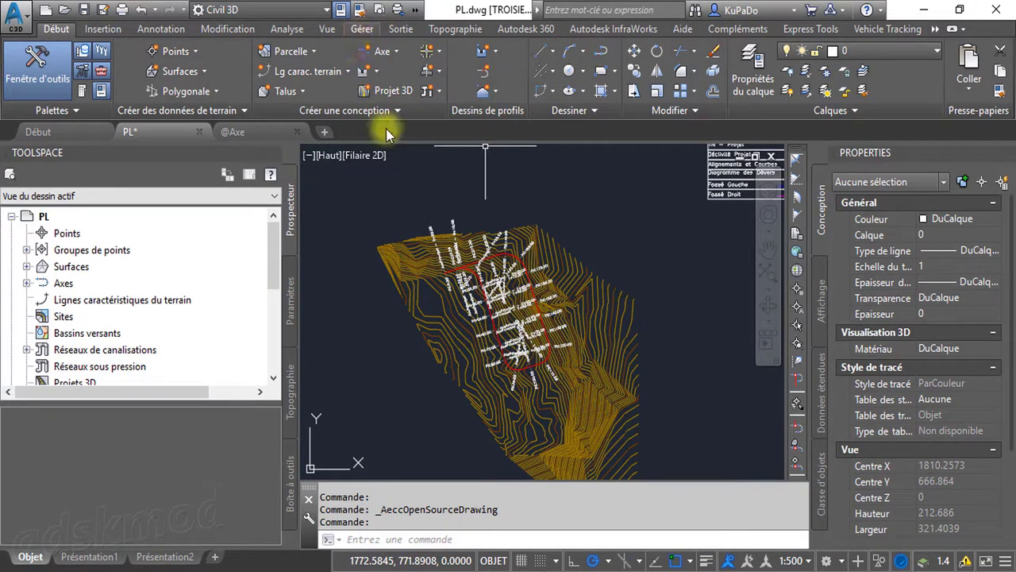
# - Synchronize PL's data shortcut references with their source drawings, clear all logged events, and close the event viewer
pyautogui.click(362, 30)
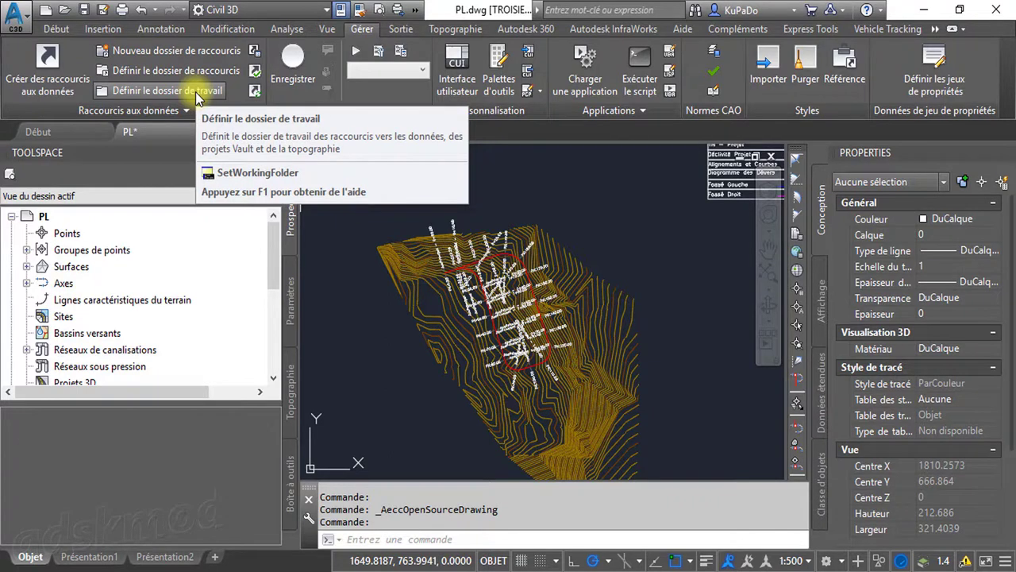
pyautogui.click(172, 111)
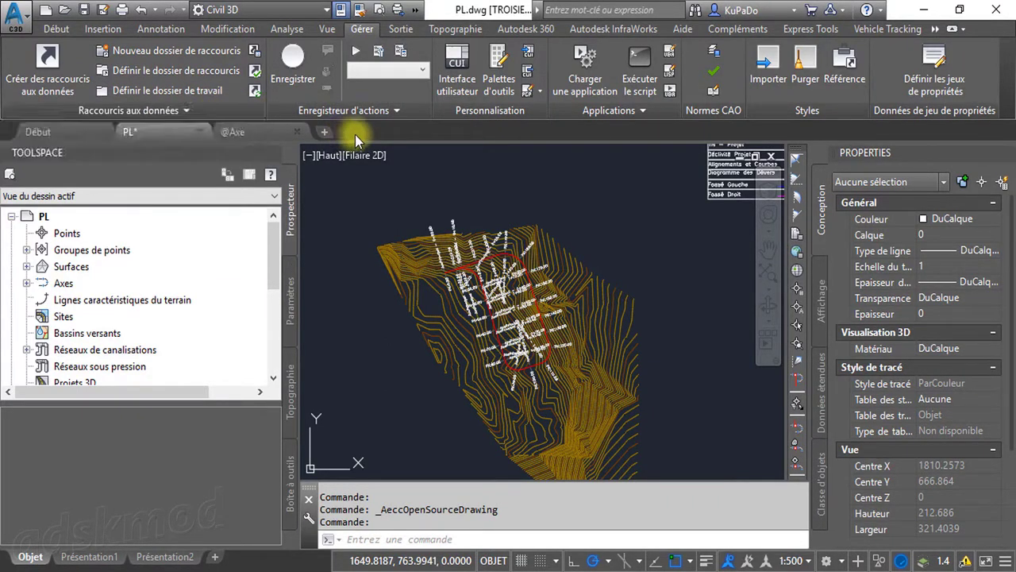
pyautogui.click(255, 91)
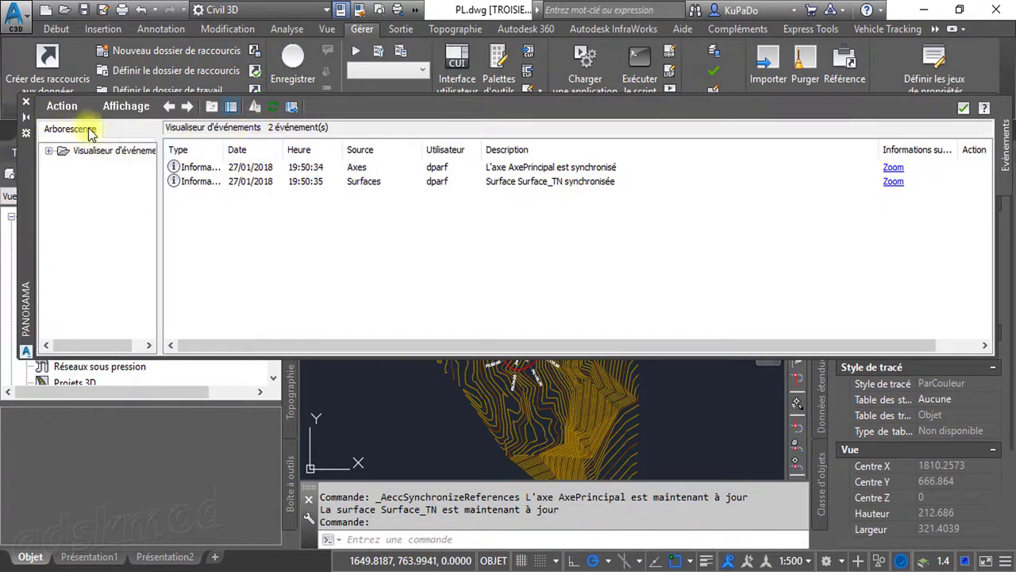
pyautogui.click(64, 106)
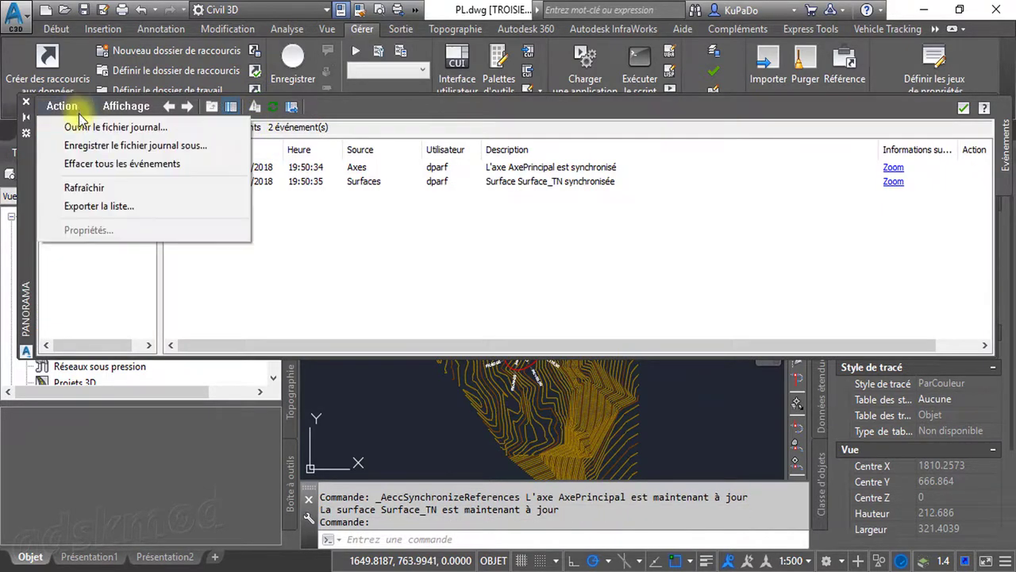
pyautogui.click(93, 167)
pyautogui.click(963, 108)
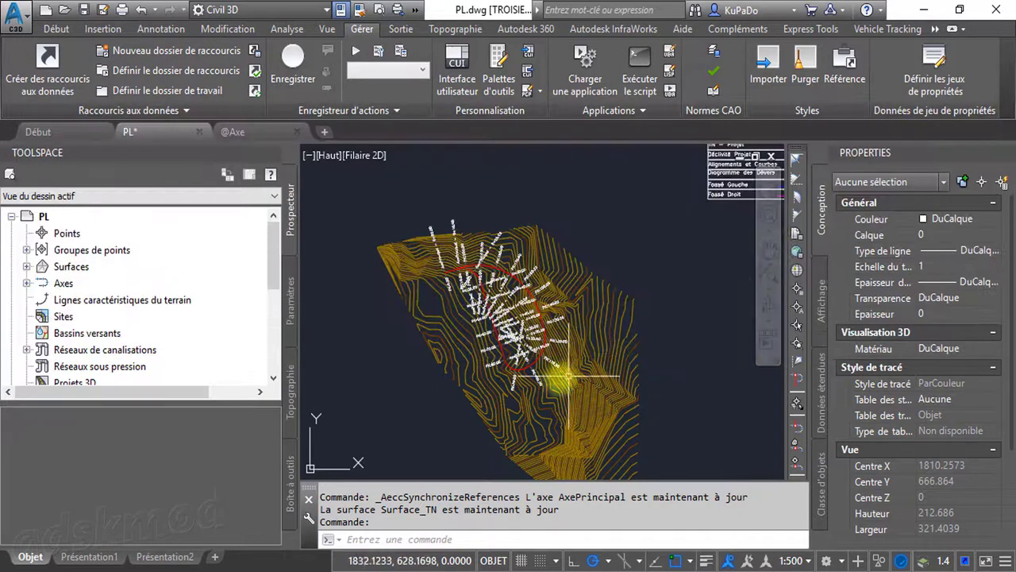
# - Examine AxePrincipal's southeastern and northeastern curves and their sample lines in PL against the changes made in the source drawing
pyautogui.scroll(5, 567, 376)
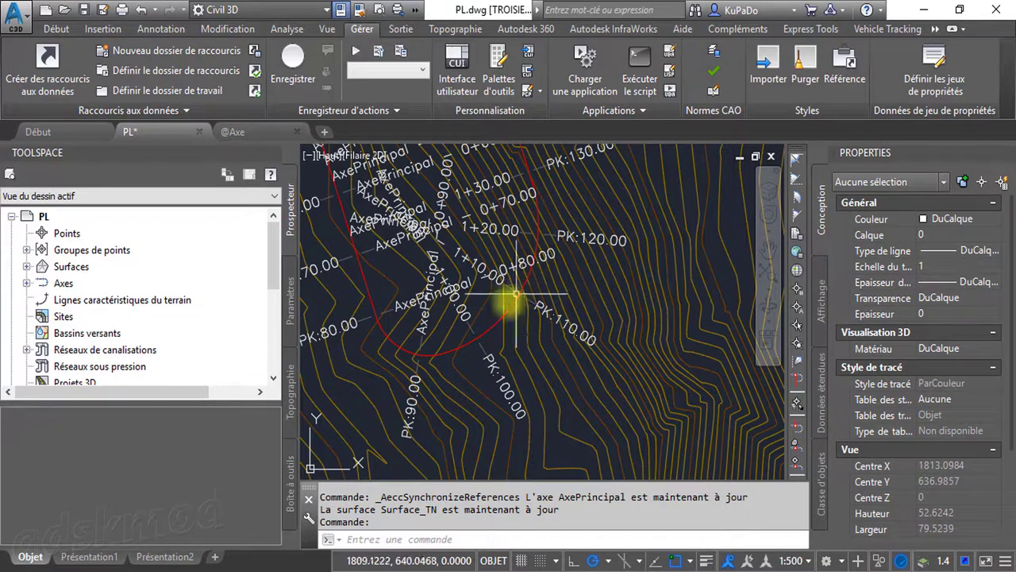
pyautogui.scroll(-6, 470, 345)
pyautogui.scroll(4, 467, 302)
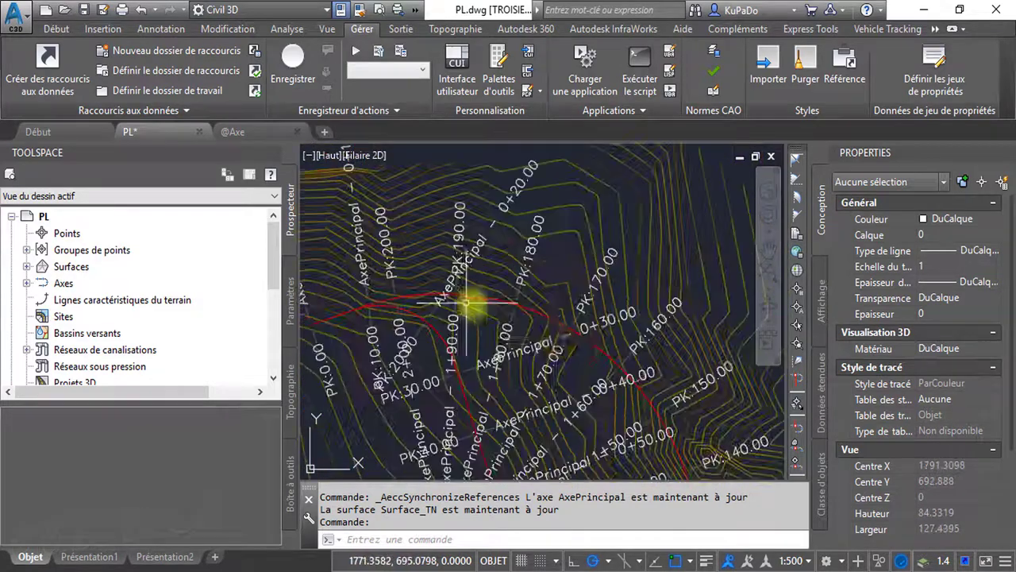
pyautogui.scroll(2, 438, 307)
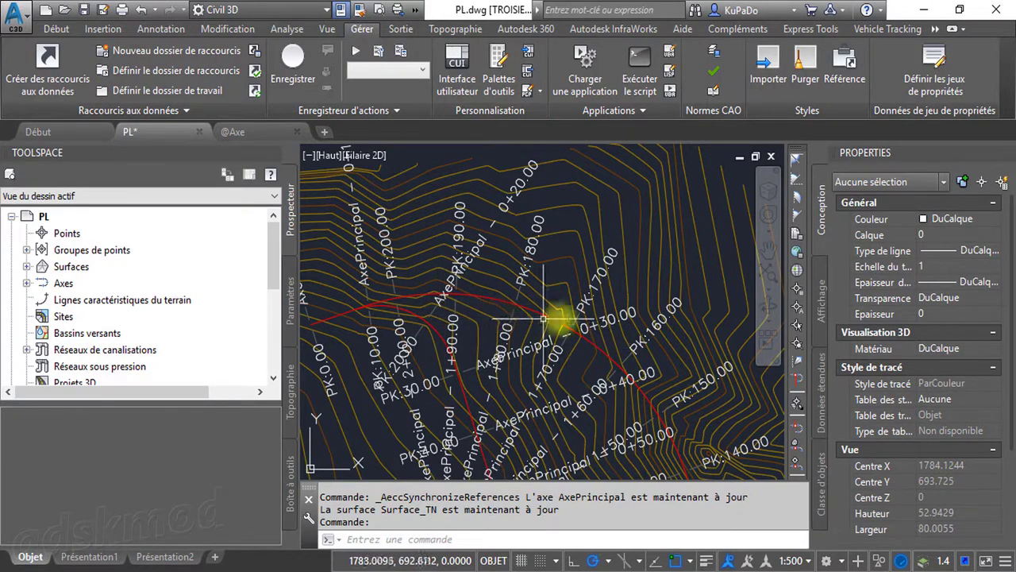
pyautogui.moveTo(569, 322)
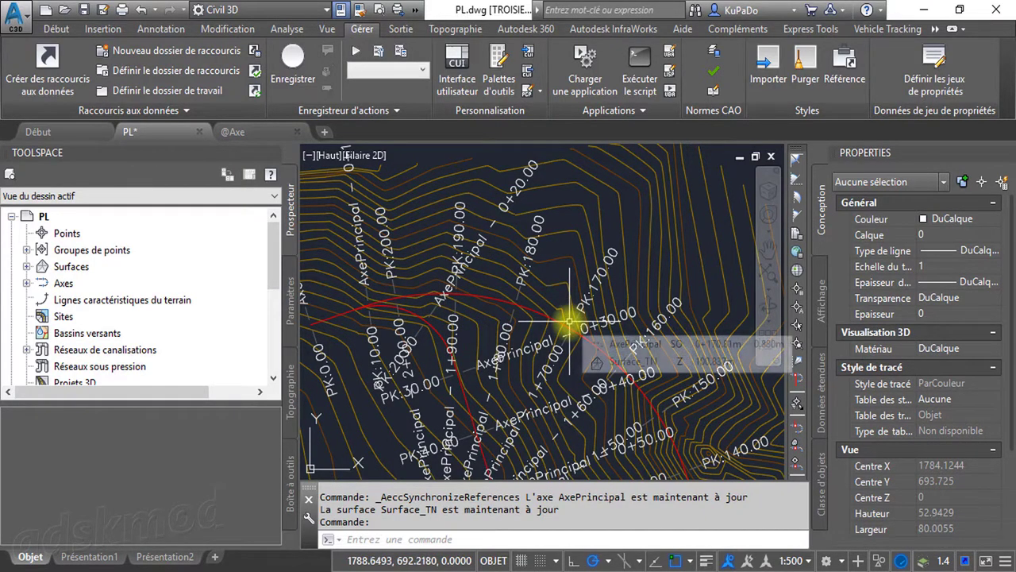